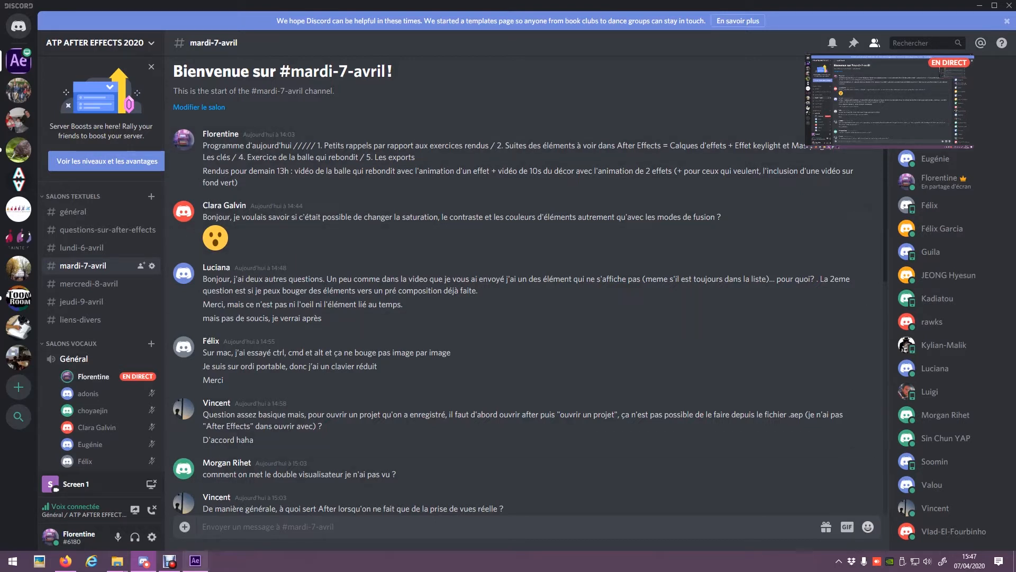
Switch to After Effects and delete the adjustment layer "Calque d'effets 1" from COMPO FINALE
left_click(195, 561)
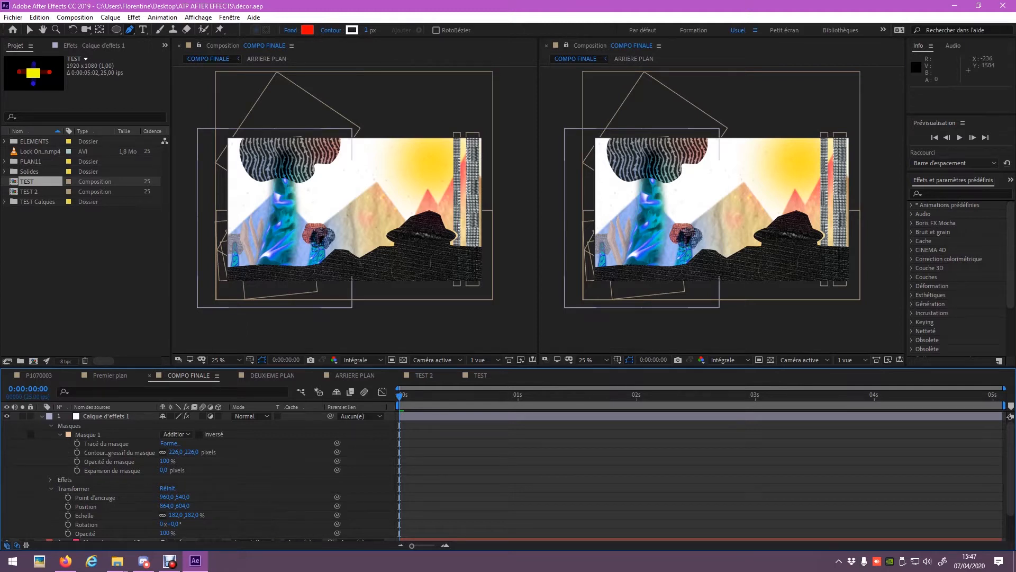
key("Delete")
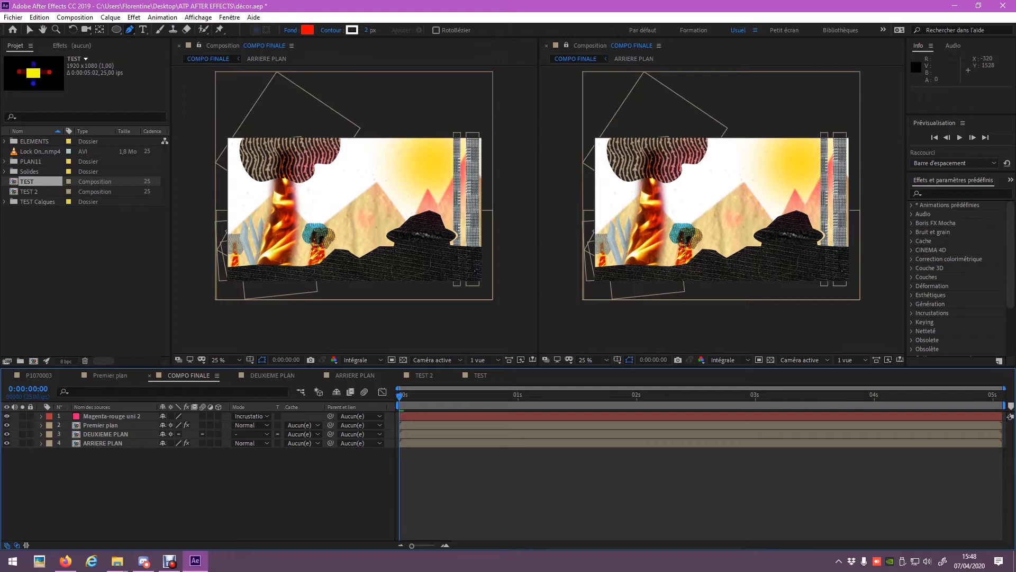
Preview COMPO FINALE, shorten the end of its work area, and restore the work area to the full composition length
key("space")
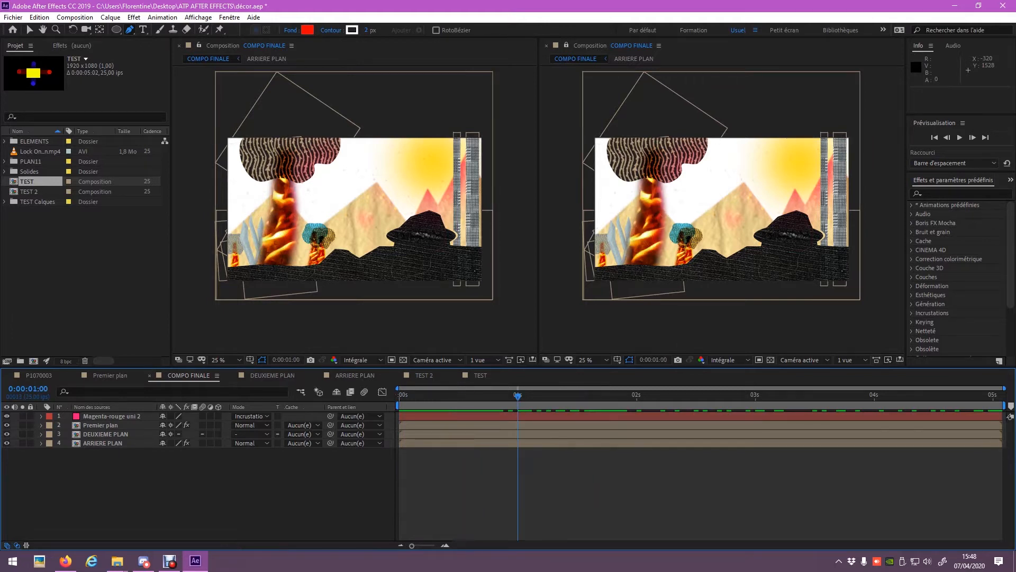
left_click_drag(1005, 388, 509, 388)
left_click_drag(424, 394, 1004, 388)
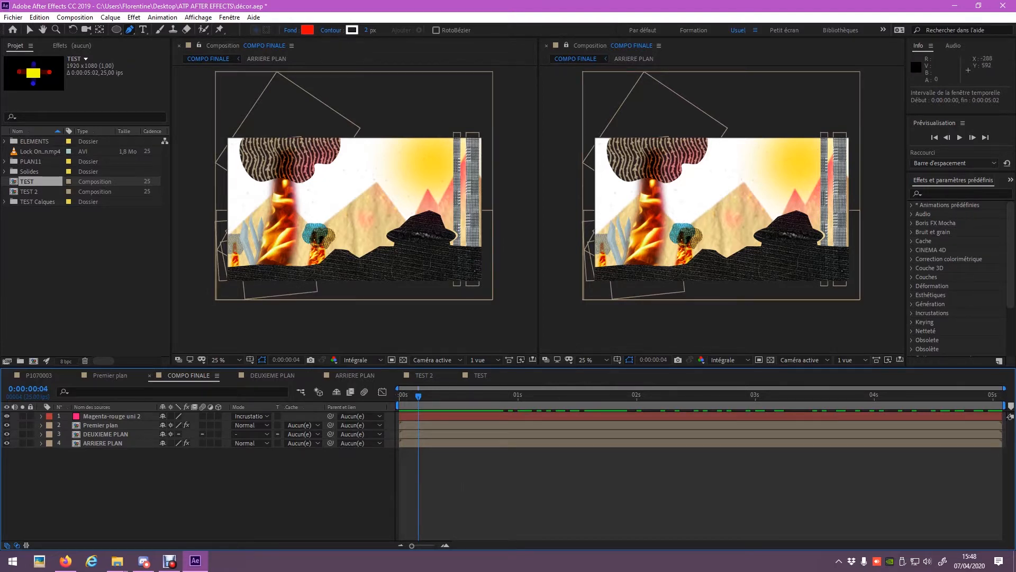
Open the Premier plan composition and reveal the transform properties of the t-shirt.tif layer at the first frame
key("v")
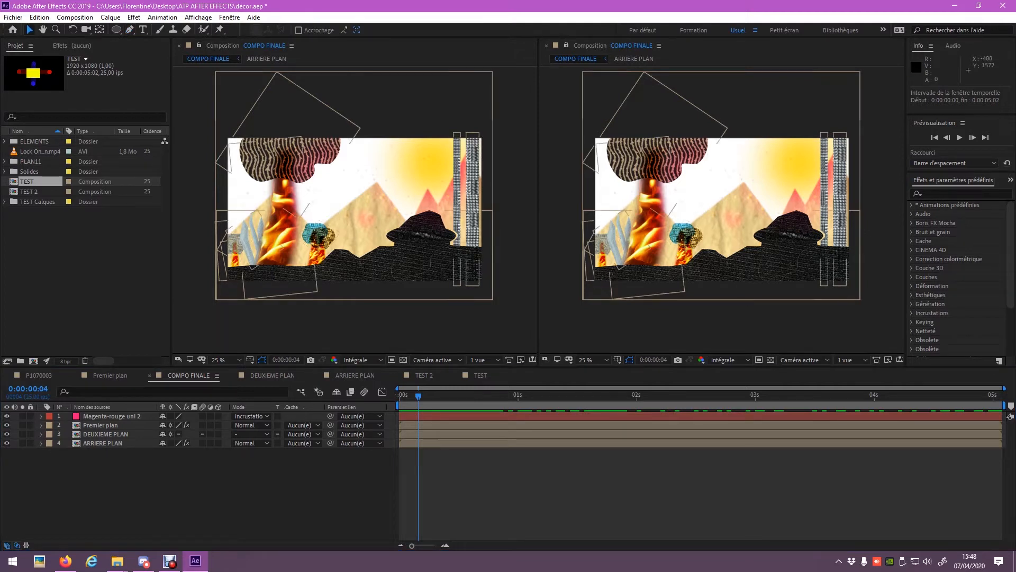
double_click(101, 425)
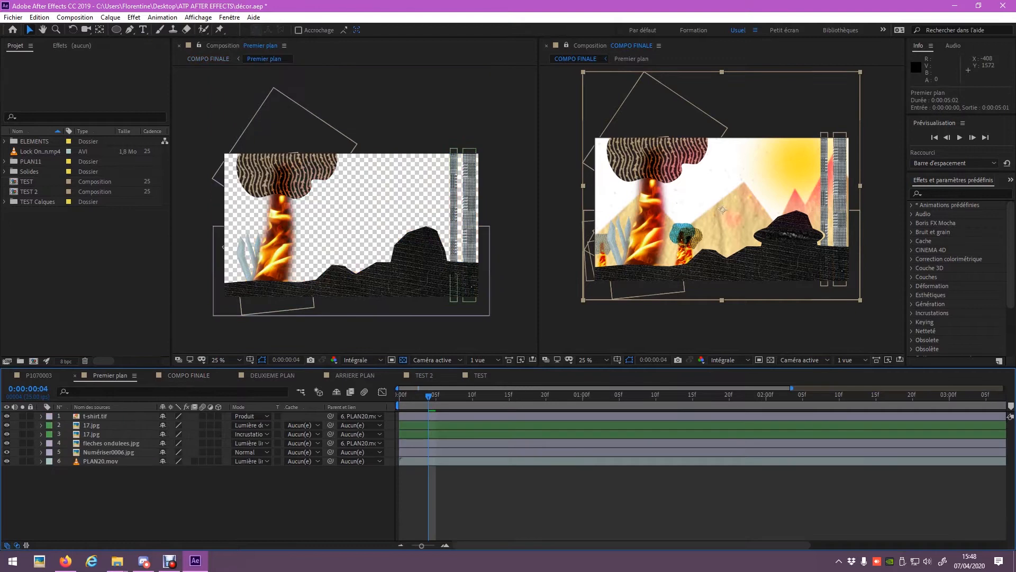
left_click(95, 416)
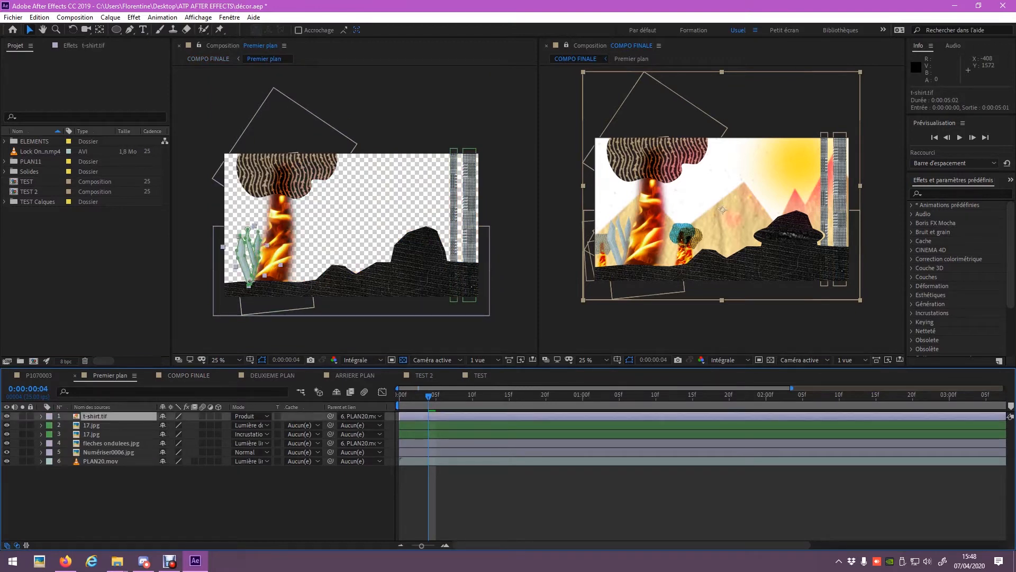
key("Home")
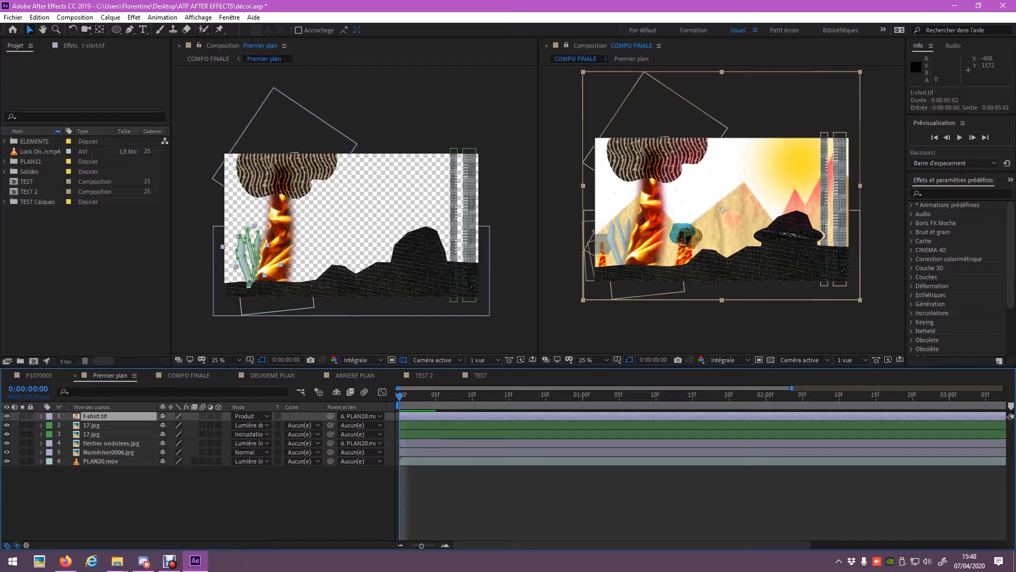
left_click(41, 416)
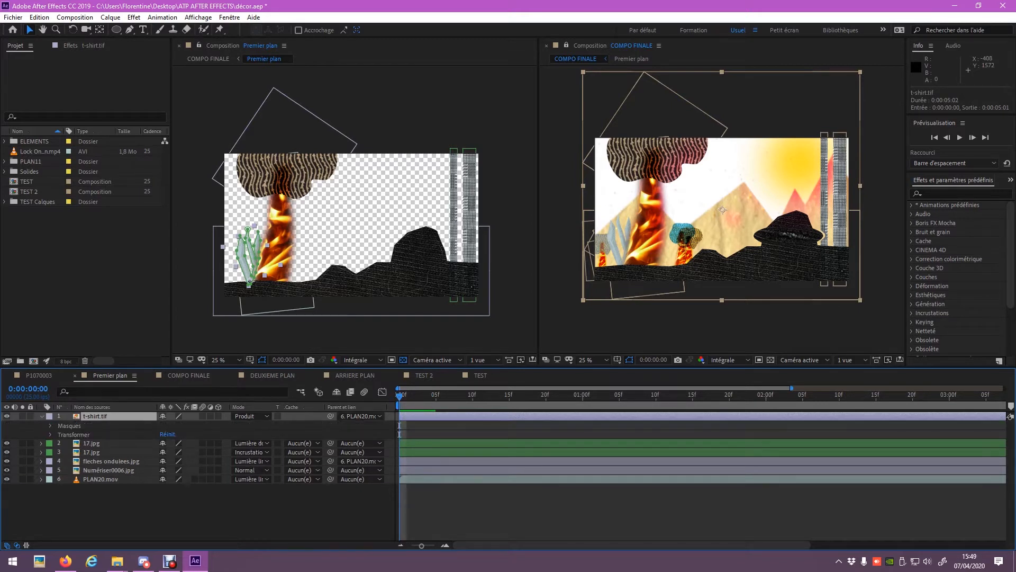
left_click(51, 434)
Try a rotation of 134° on t-shirt.tif without keyframes and check it by scrubbing and playing the composition
left_click_drag(174, 470, 213, 470)
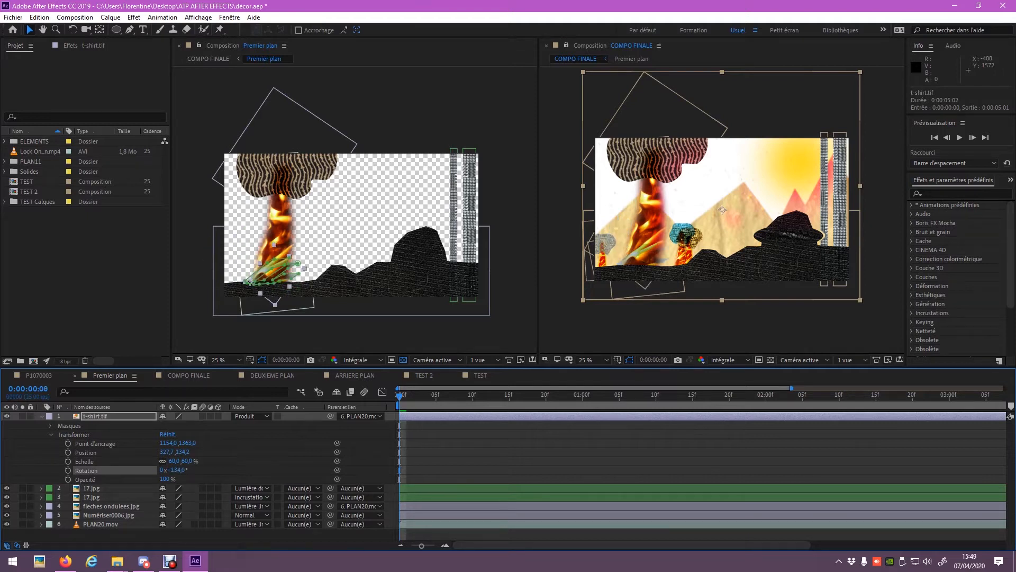
left_click(664, 395)
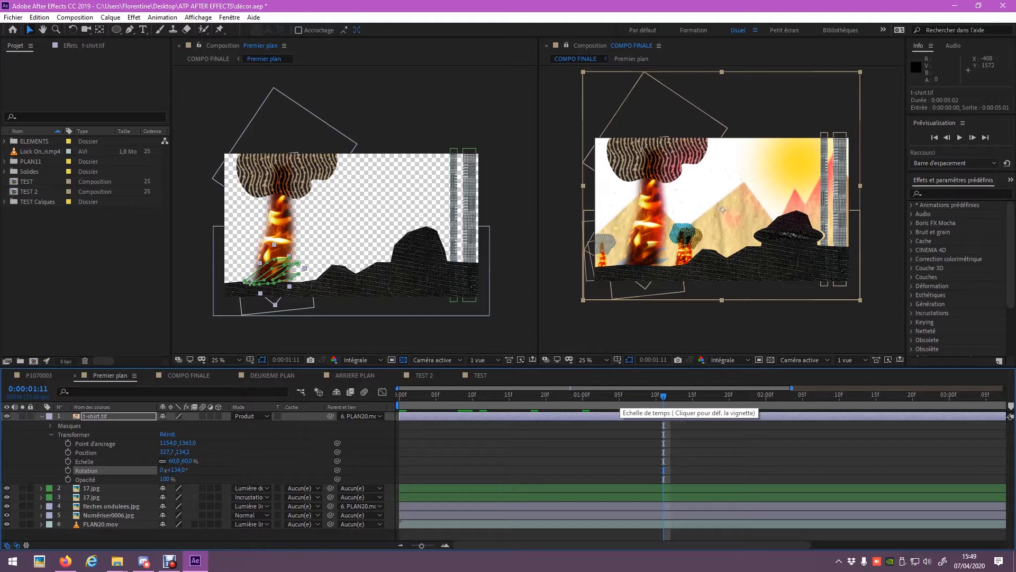
left_click_drag(465, 394, 398, 395)
key("space")
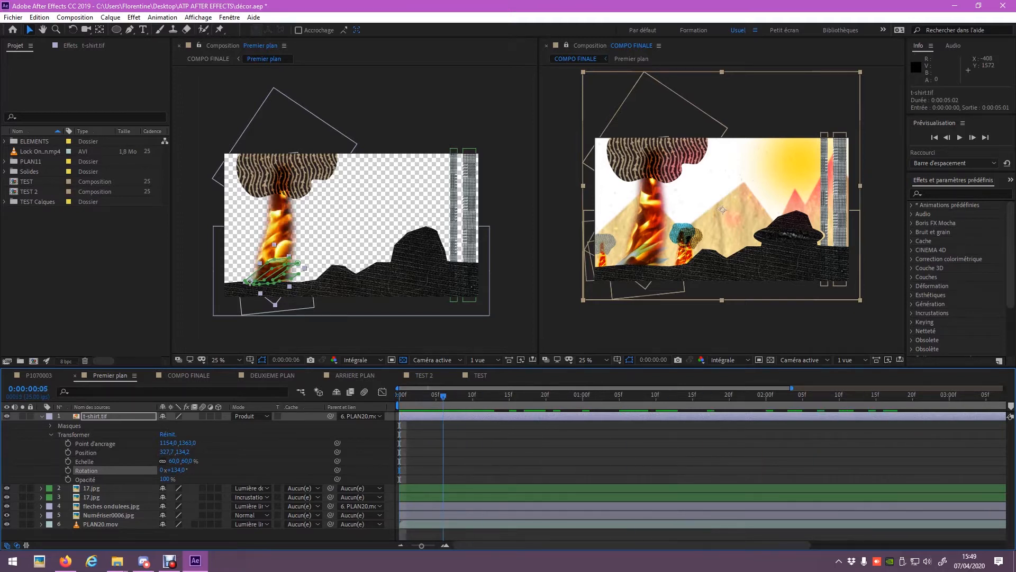
key("space")
Set t-shirt.tif's rotation to 50° and enable rotation keyframing at the first frame
left_click_drag(174, 470, 168, 470)
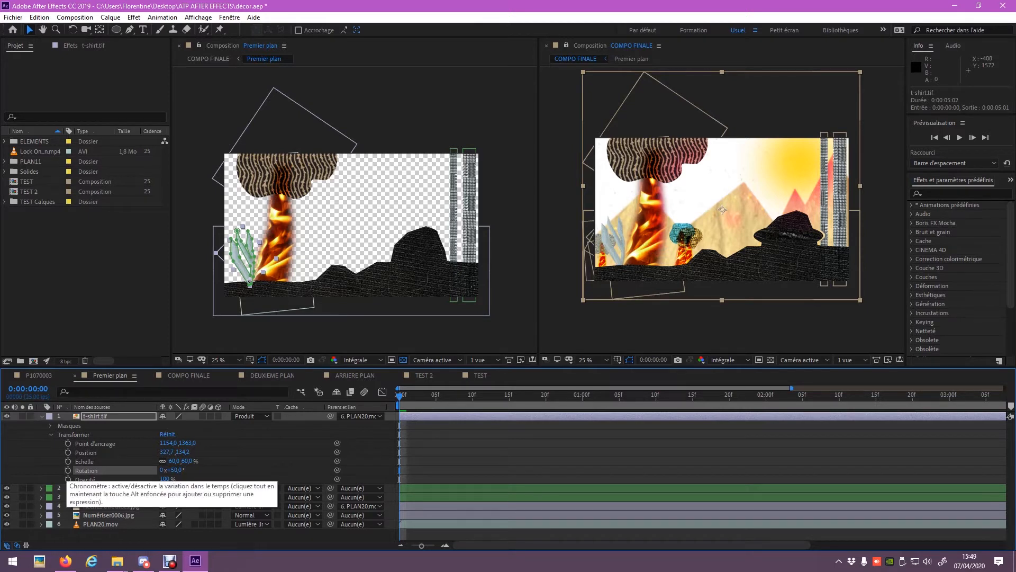
left_click(68, 470)
key("space")
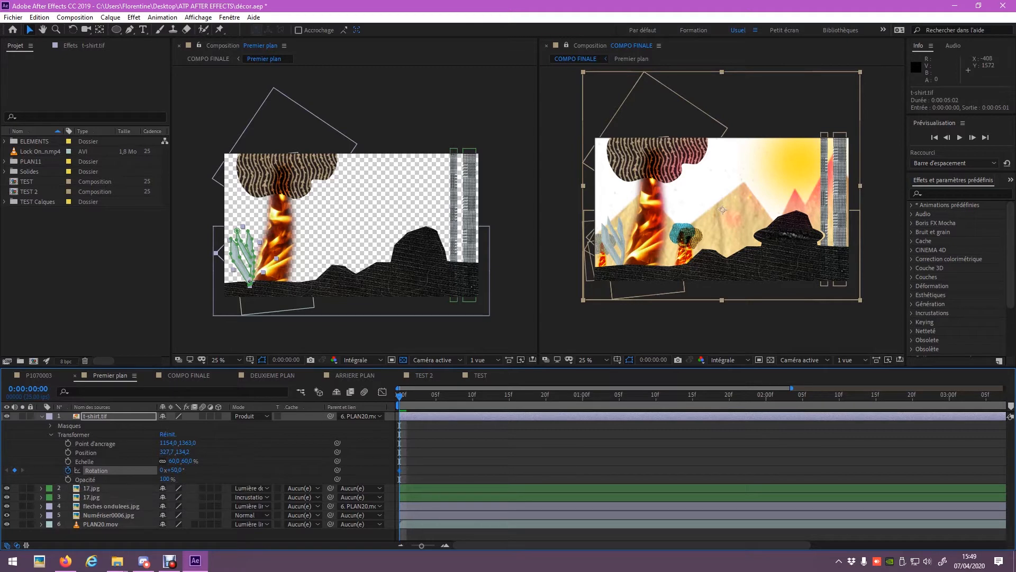
key("ctrl+shift+a")
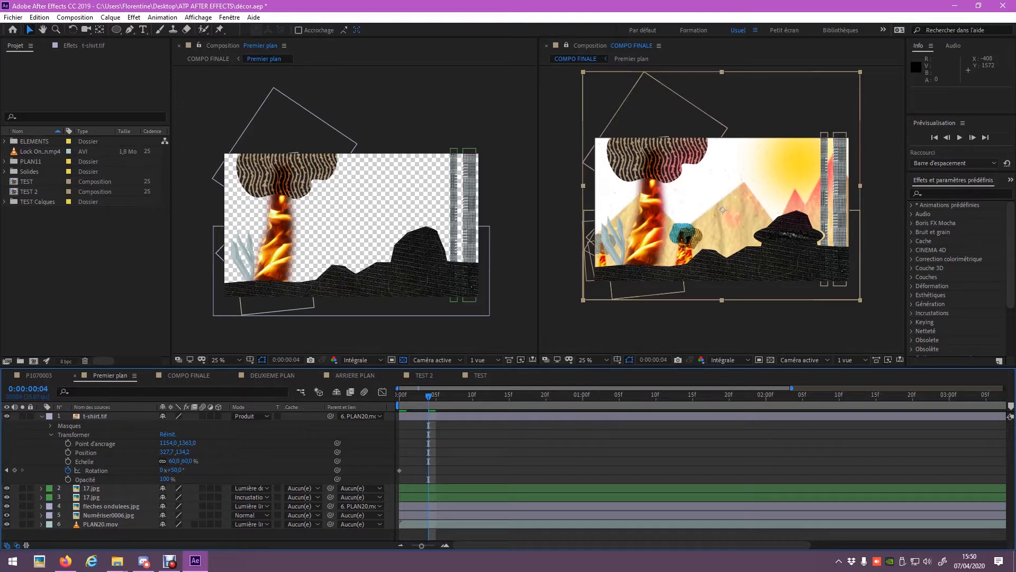
Keyframe t-shirt.tif's rotation at 46° on the first frame and 76° at 0:00:01:00
key("Home")
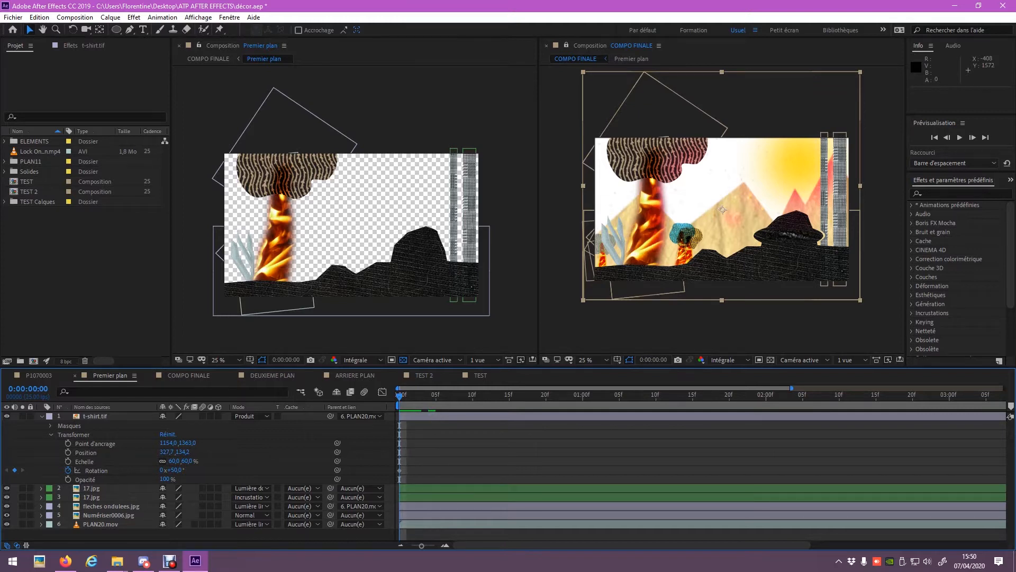
key("space")
key("space")
left_click_drag(175, 470, 190, 470)
key("space")
key("space")
left_click_drag(174, 470, 158, 470)
key("space")
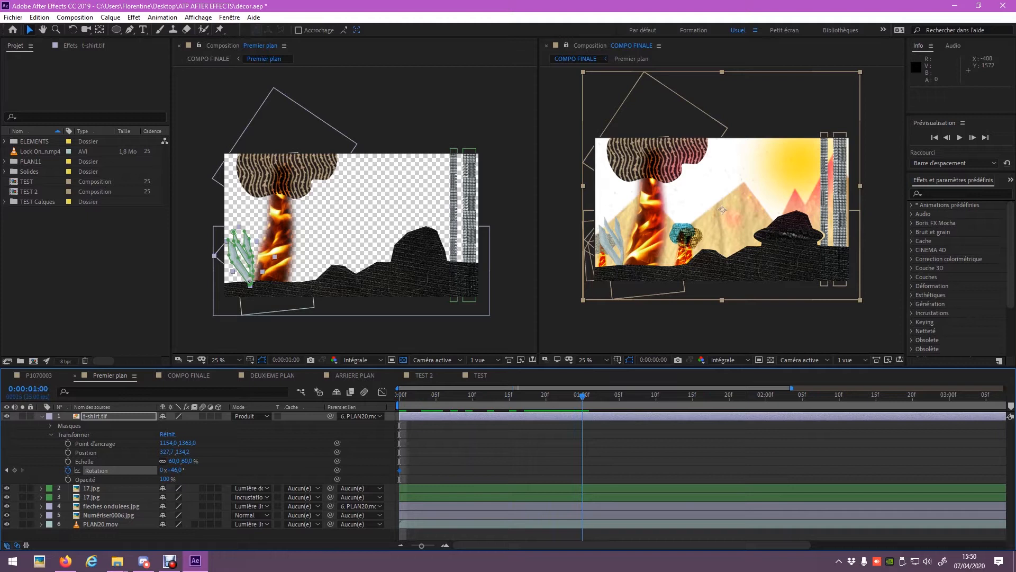
left_click_drag(175, 470, 191, 470)
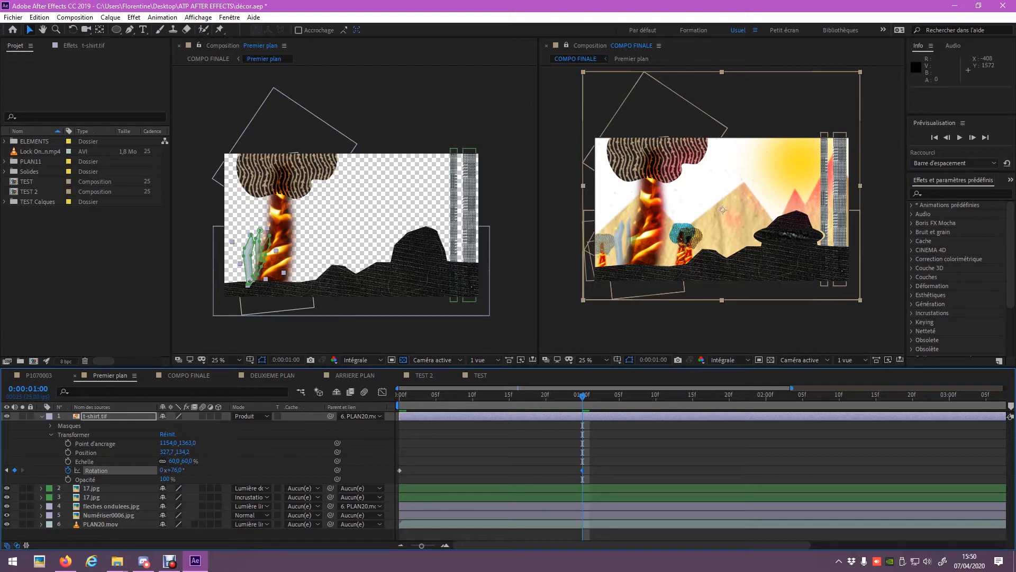
Replace t-shirt.tif's rotation keyframes with new ones of 76° at the first frame and 46° at 0:00:01:00
mouse_move(399, 470)
left_click(68, 470)
key("Home")
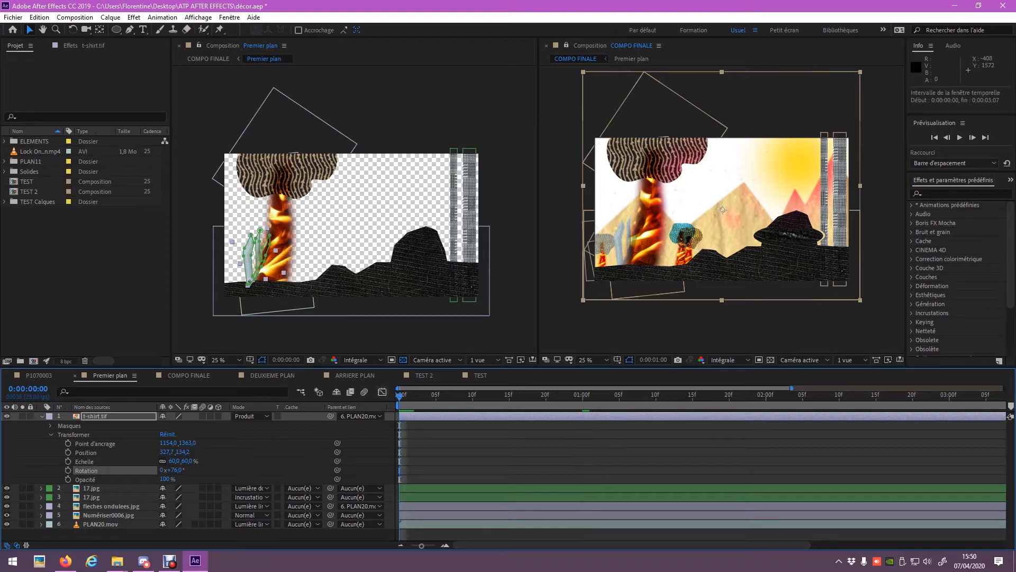
left_click(68, 470)
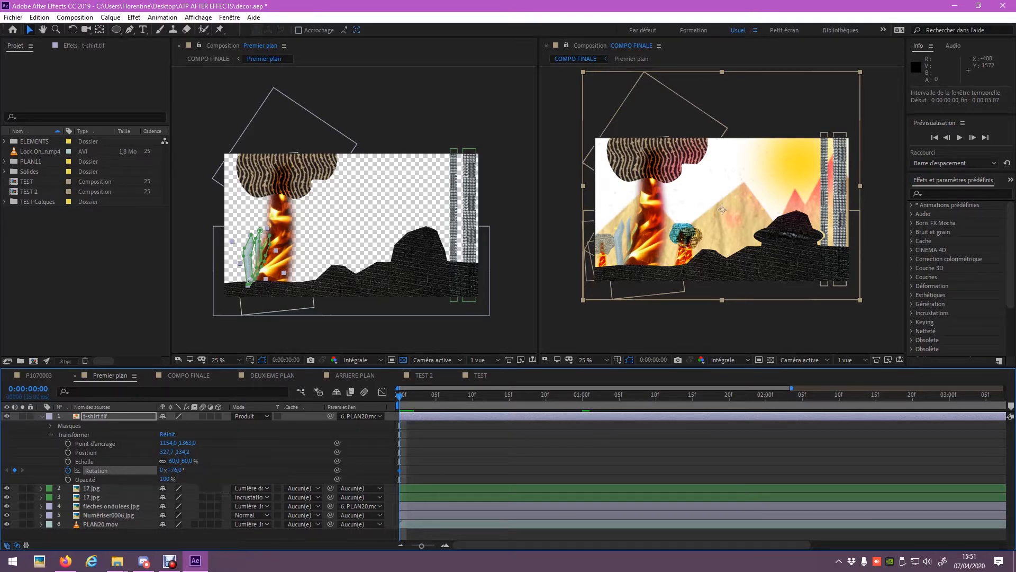
key("space")
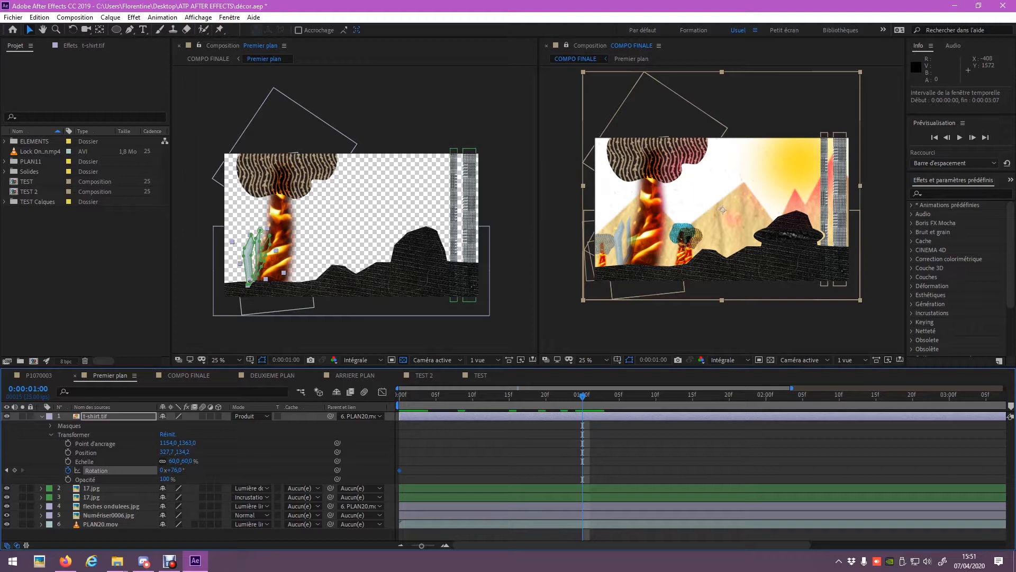
left_click_drag(174, 470, 159, 470)
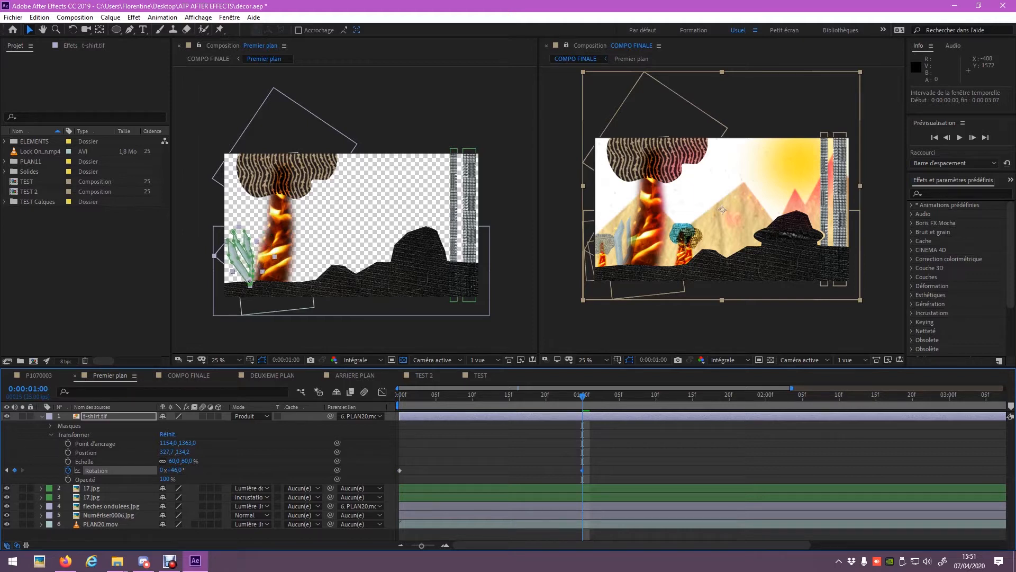
Play the t-shirt.tif rotation animation from the first frame
key("Home")
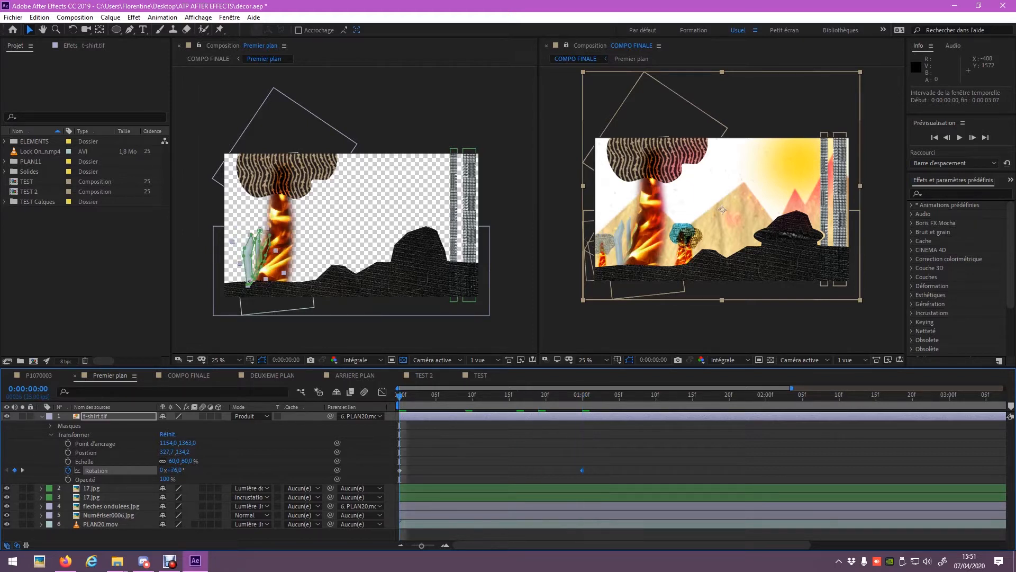
key("space")
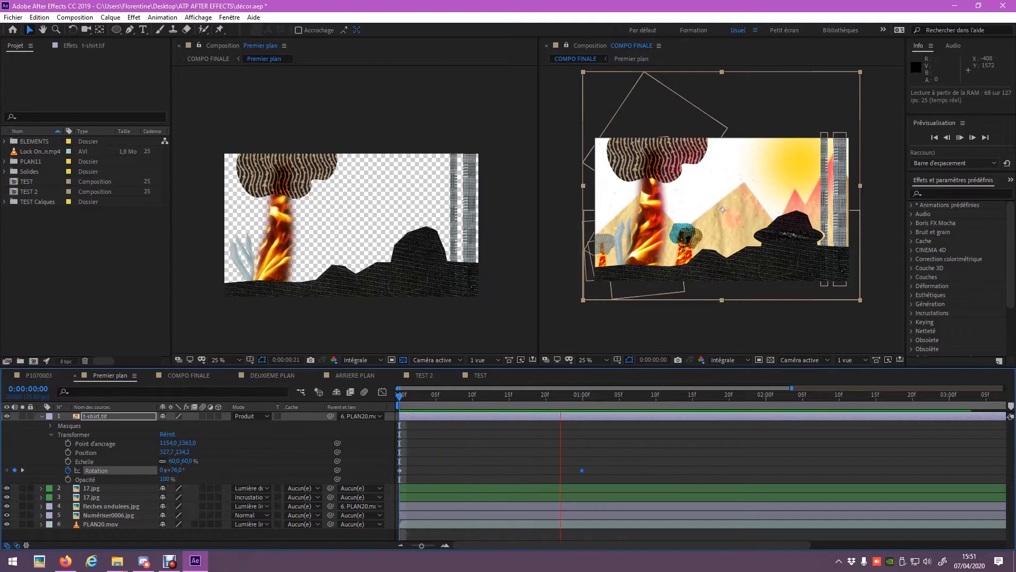
key("space")
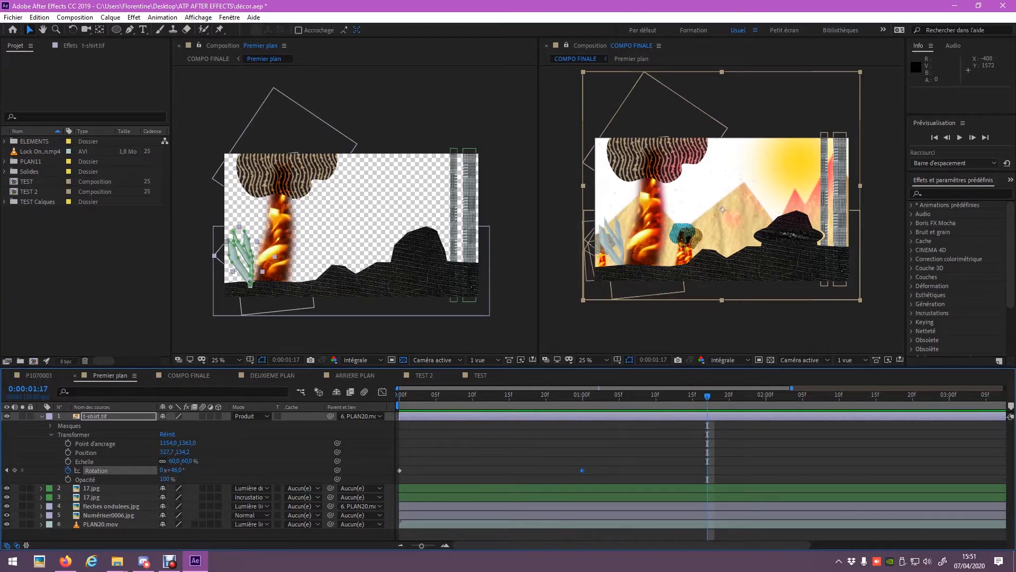
Speed up the rotation by moving the second keyframe to 0:00:00:17, and replay the animation
left_click_drag(582, 471, 524, 471)
left_click(473, 396)
key("space")
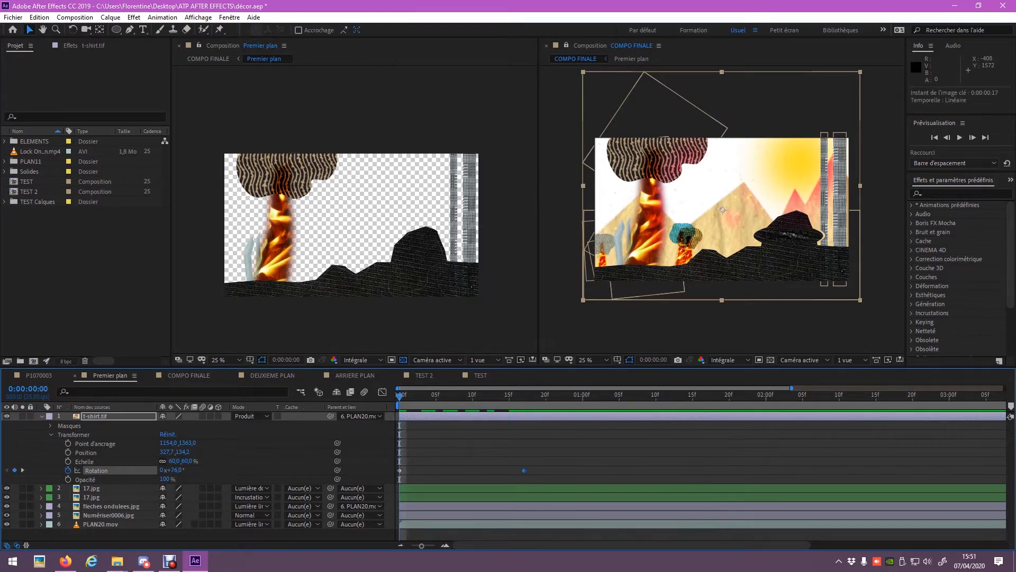
key("space")
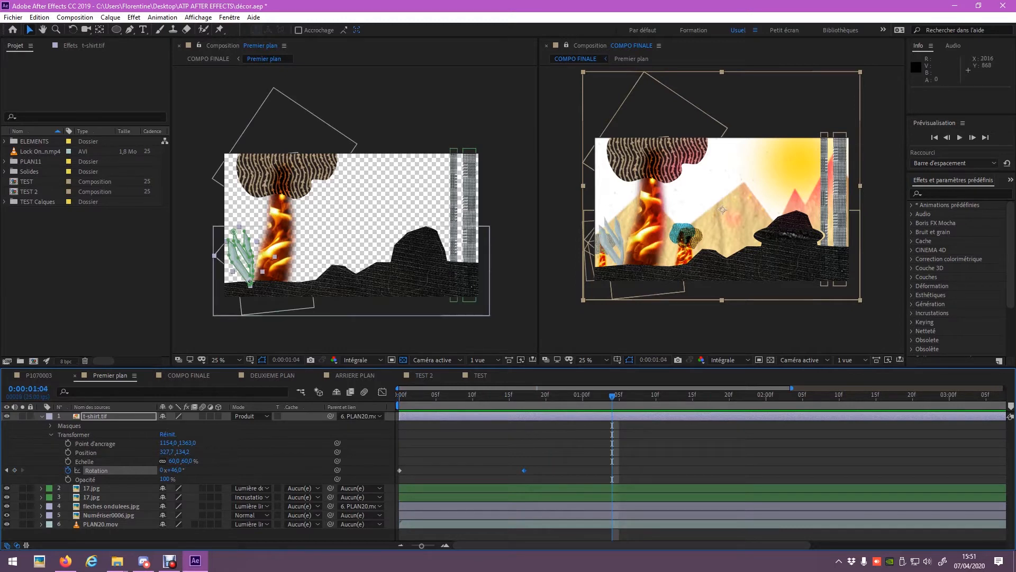
Add three more rotation keyframes with different angles to t-shirt.tif at 0:00:00:20, 0:00:00:24 and 0:00:01:07
left_click(546, 396)
mouse_move(175, 470)
left_mouse_down()
mouse_move(188, 470)
mouse_move(166, 470)
left_mouse_up()
left_click(575, 396)
left_click(590, 396)
left_click_drag(590, 395, 633, 395)
left_click_drag(174, 470, 195, 470)
Play the multi-keyframe rotation and scrub through it to the second keyframe at 0:00:00:17
key("space")
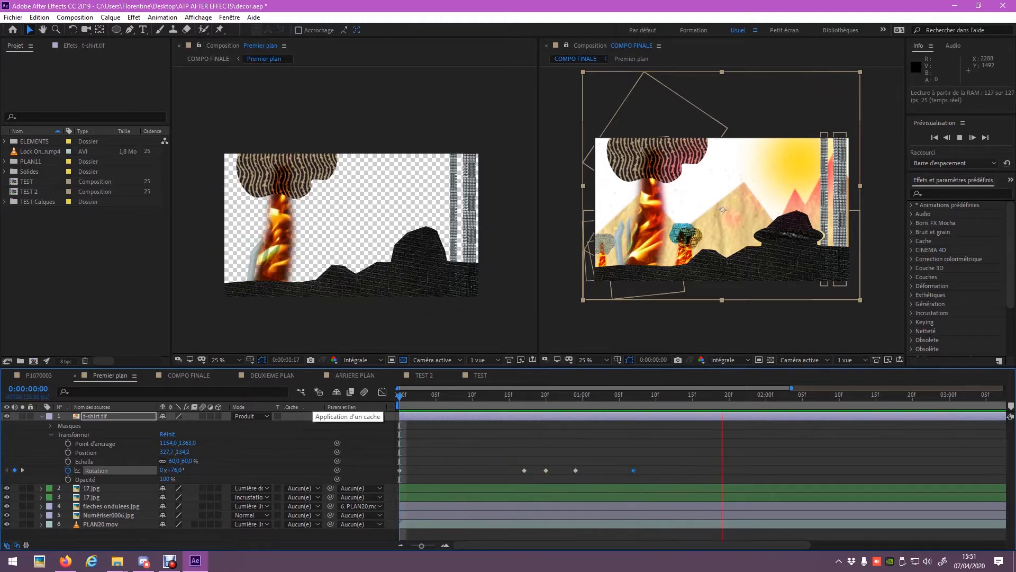
key("space")
left_click_drag(528, 395, 436, 395)
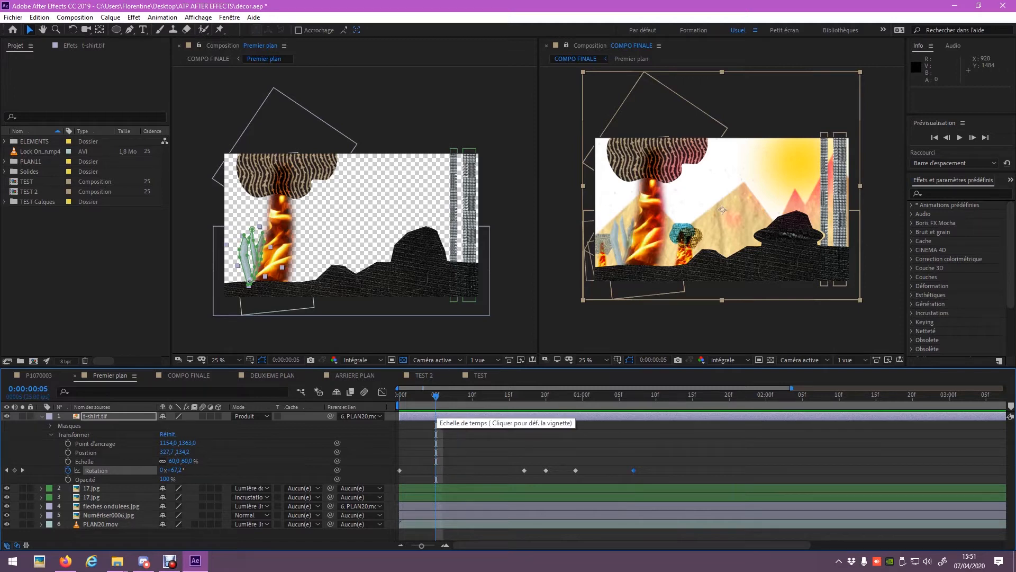
left_click_drag(436, 396, 524, 396)
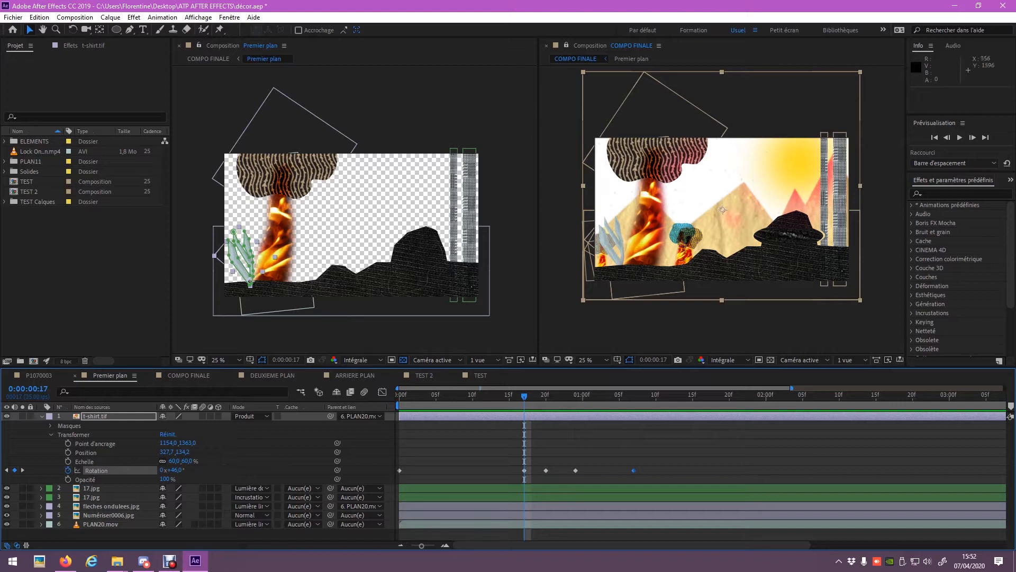
Delete all rotation keyframes of t-shirt.tif and collapse the layer's properties
left_click_drag(679, 461, 369, 472)
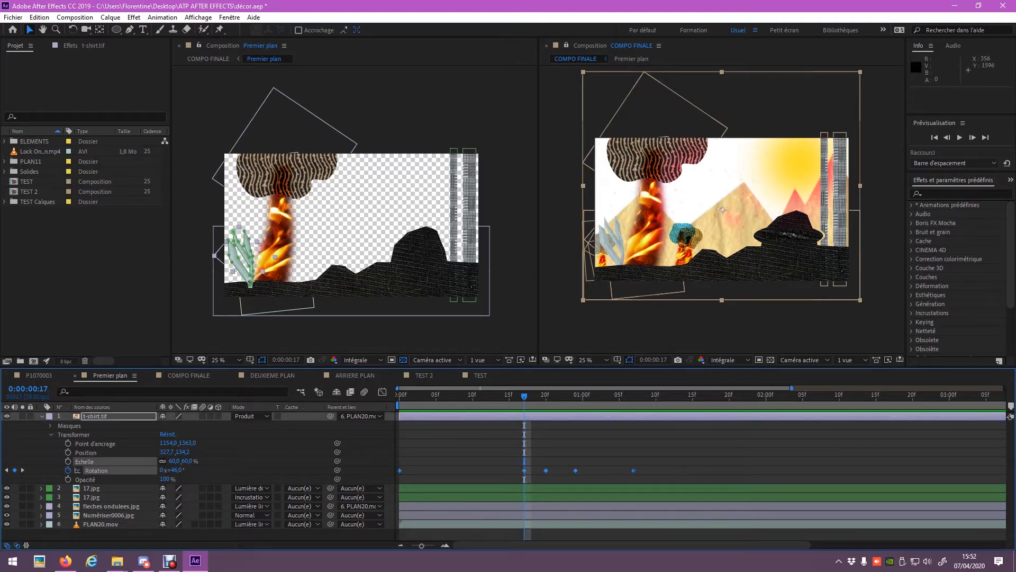
key("Delete")
key("ctrl+shift+a")
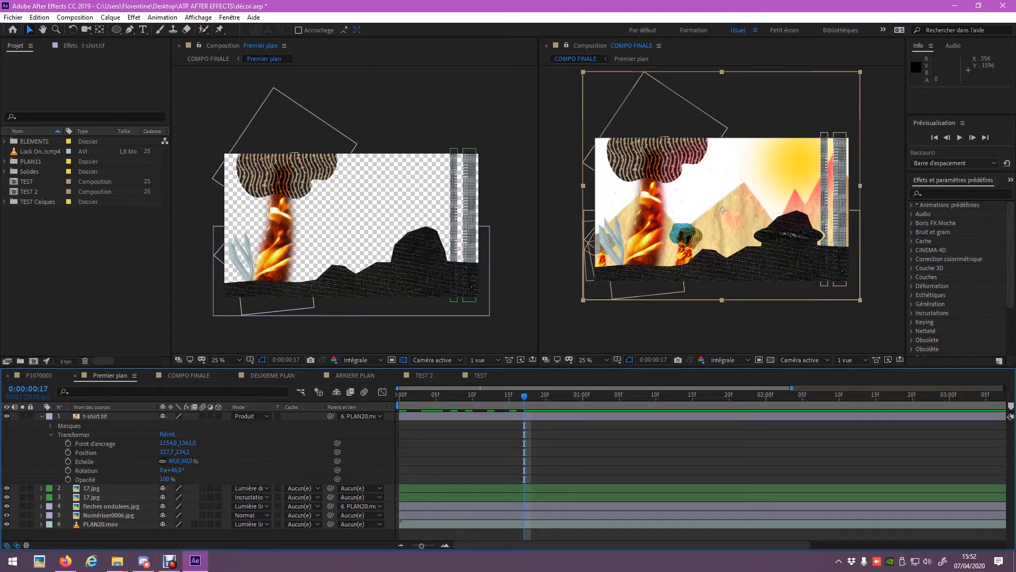
left_click(41, 416)
Return to the COMPO FINALE composition and switch to Discord through the new message notification
left_click(90, 270)
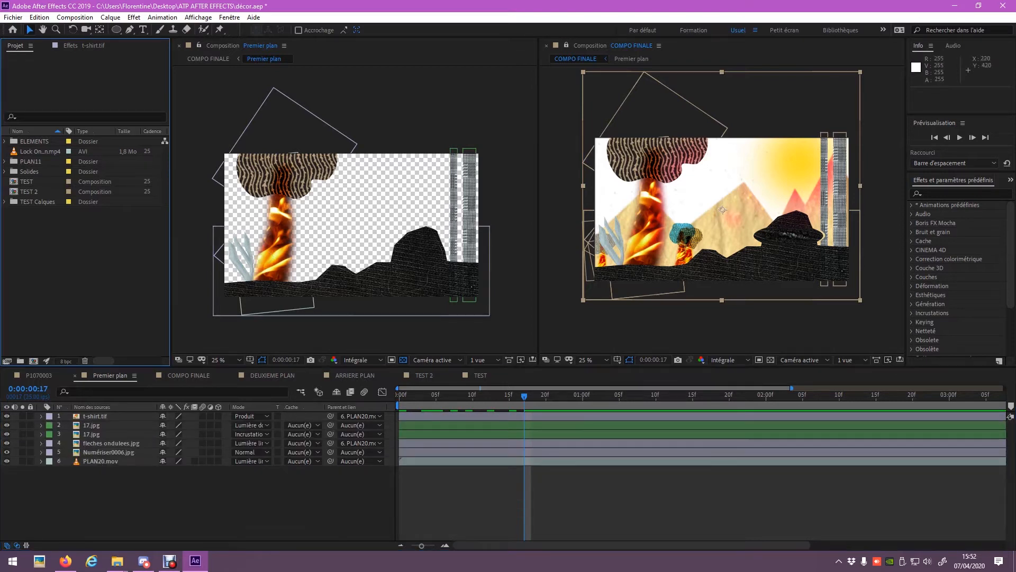
left_click(188, 375)
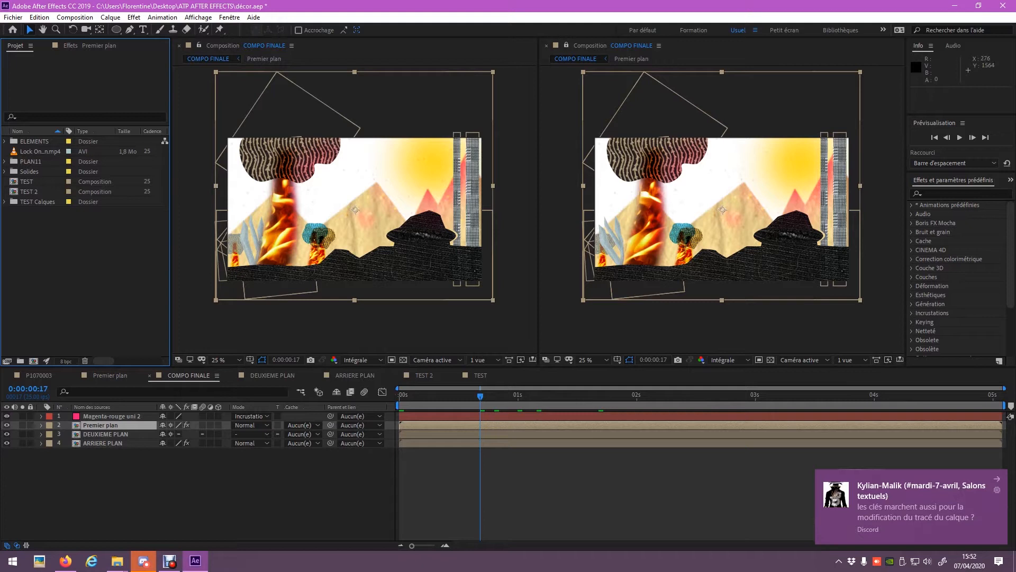
left_click(910, 503)
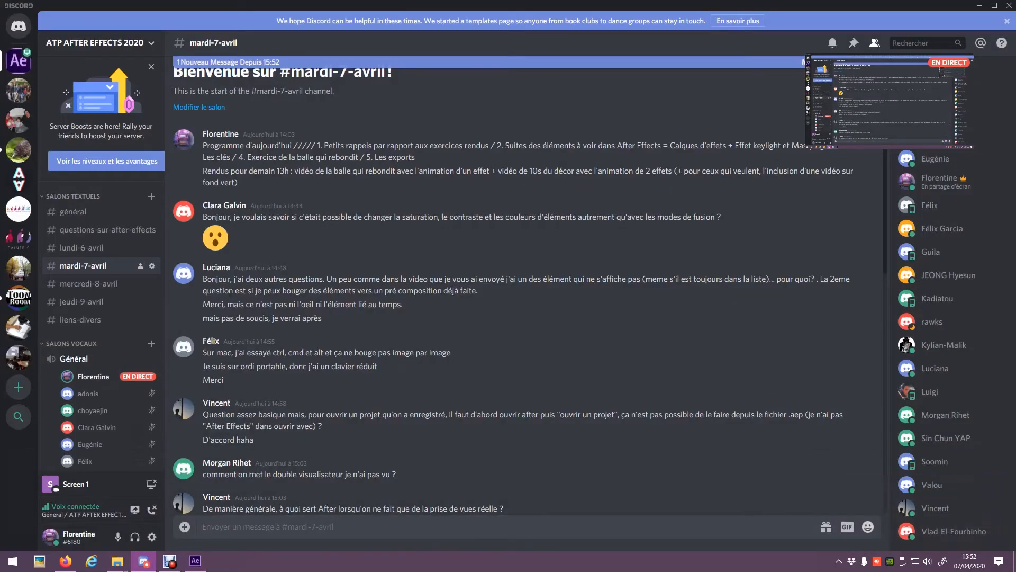
Read the latest student questions in the mardi-7-avril channel and switch back to After Effects
scroll(399, 471, "down", 7)
scroll(400, 471, "down", 3)
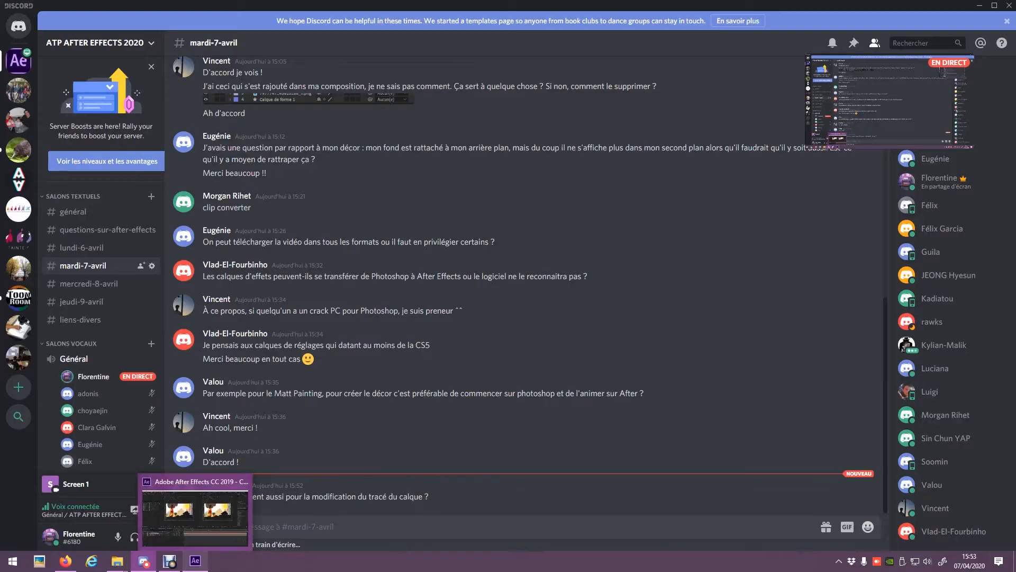
left_click(196, 561)
Create a new HDTV 1080 25 composition lasting 0:00:05:02 and turn on its transparency grid
left_click(75, 17)
left_click(105, 30)
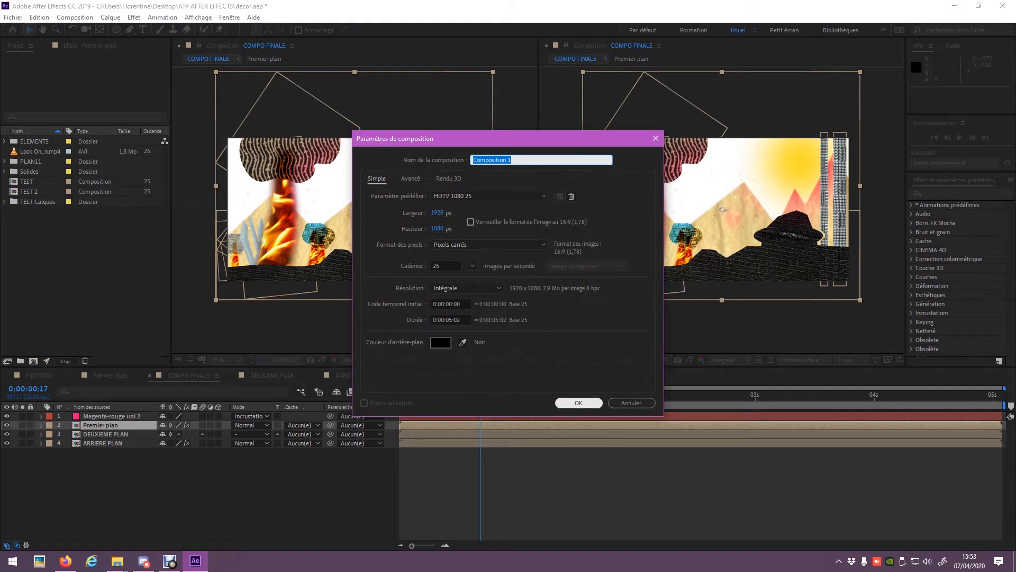
left_click(579, 403)
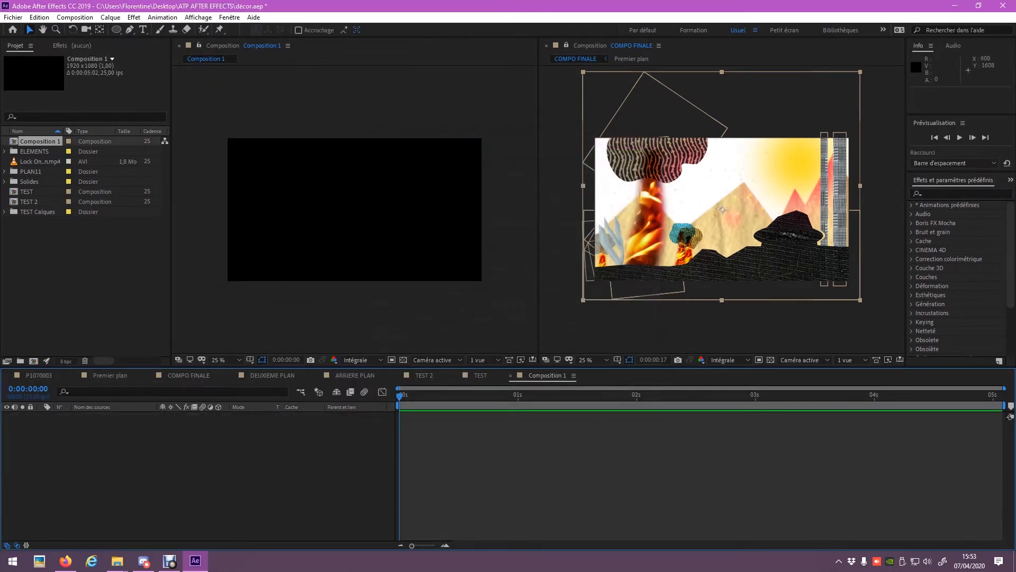
left_click(403, 360)
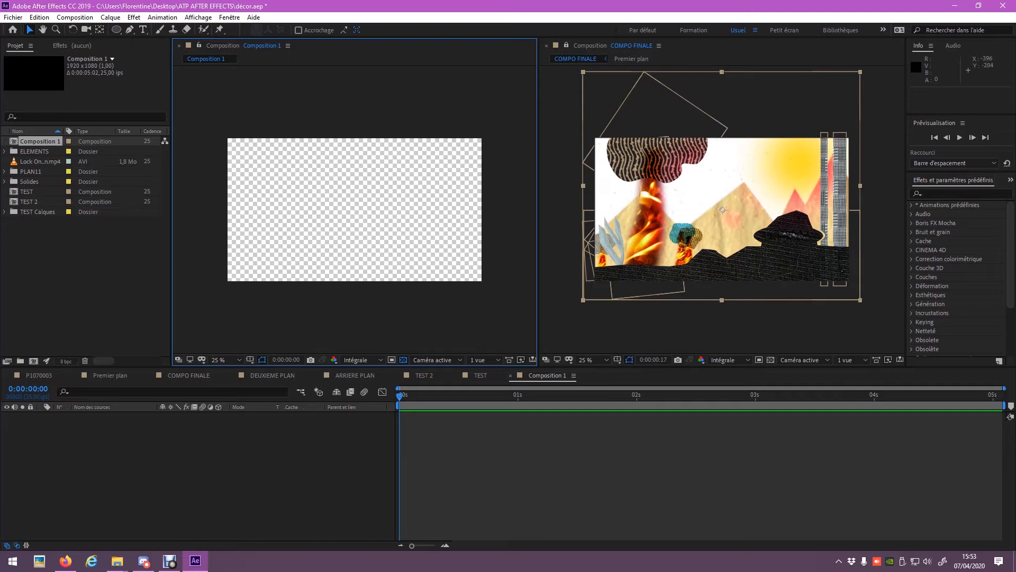
Rename the new composition in the project as BALLES
right_click(34, 140)
left_click(53, 310)
left_click(59, 307)
right_click(46, 140)
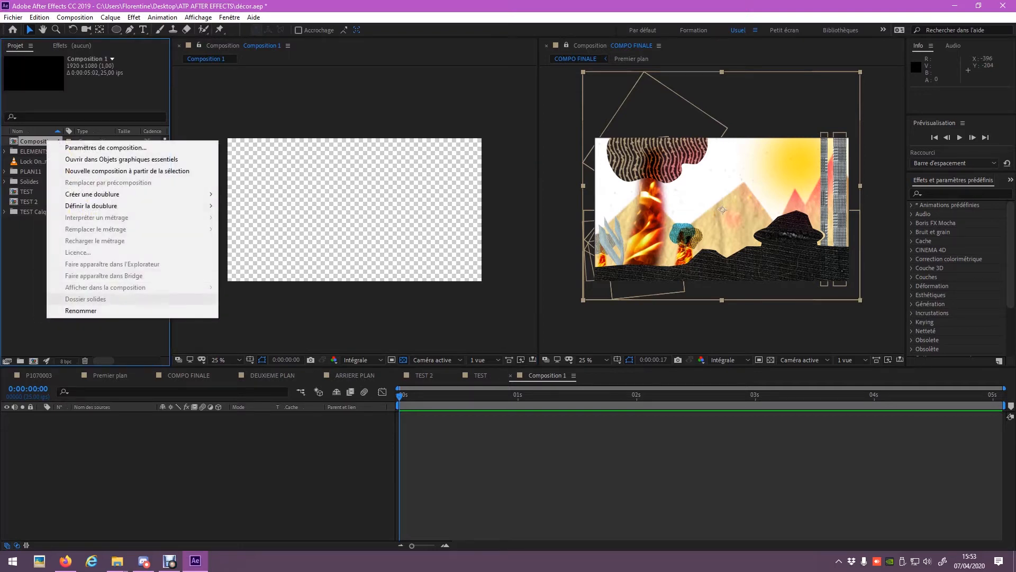
left_click(79, 311)
type("BALLES")
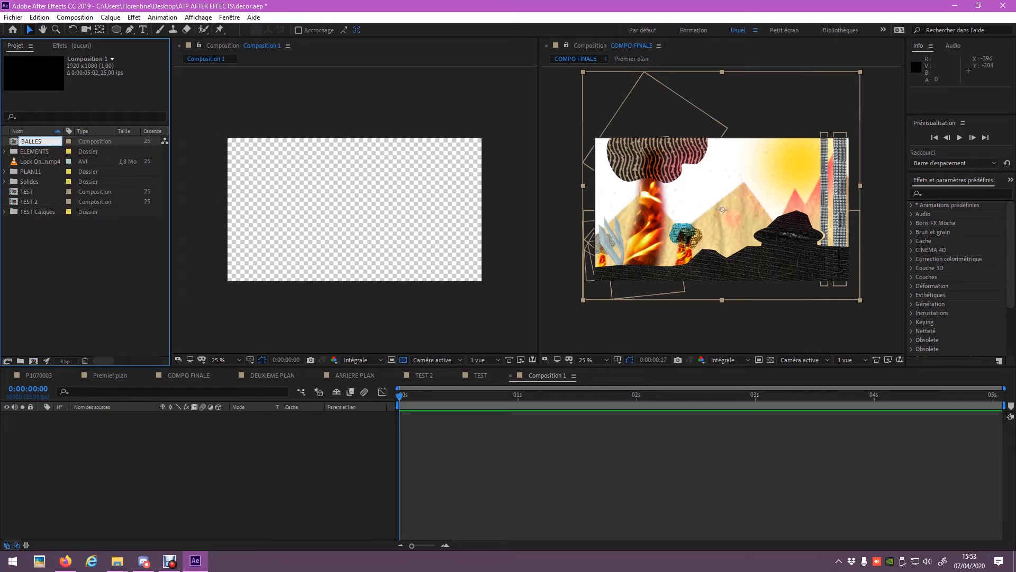
key("Return")
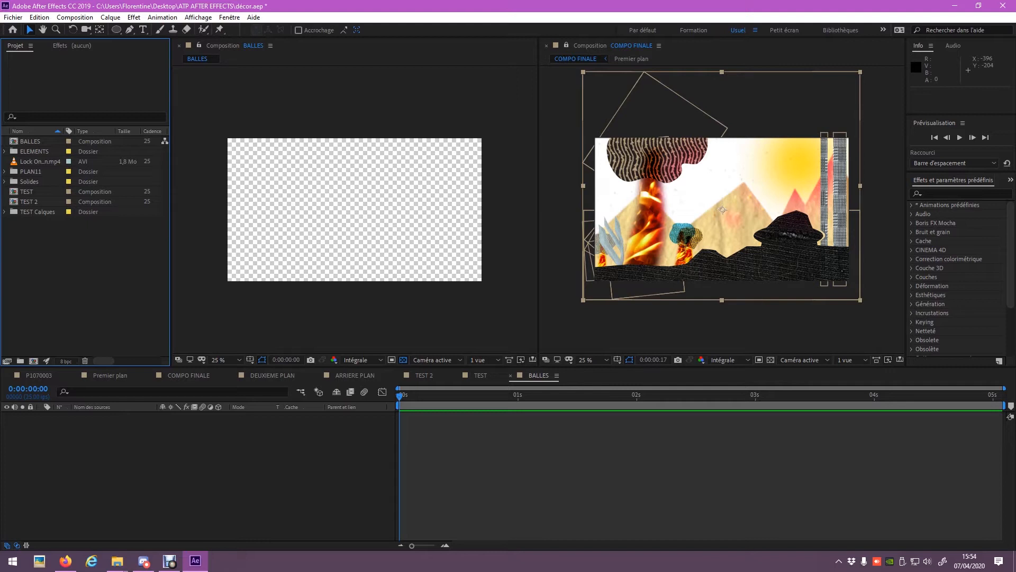
Open the BALLES composition and close the second viewer showing COMPO FINALE
double_click(30, 141)
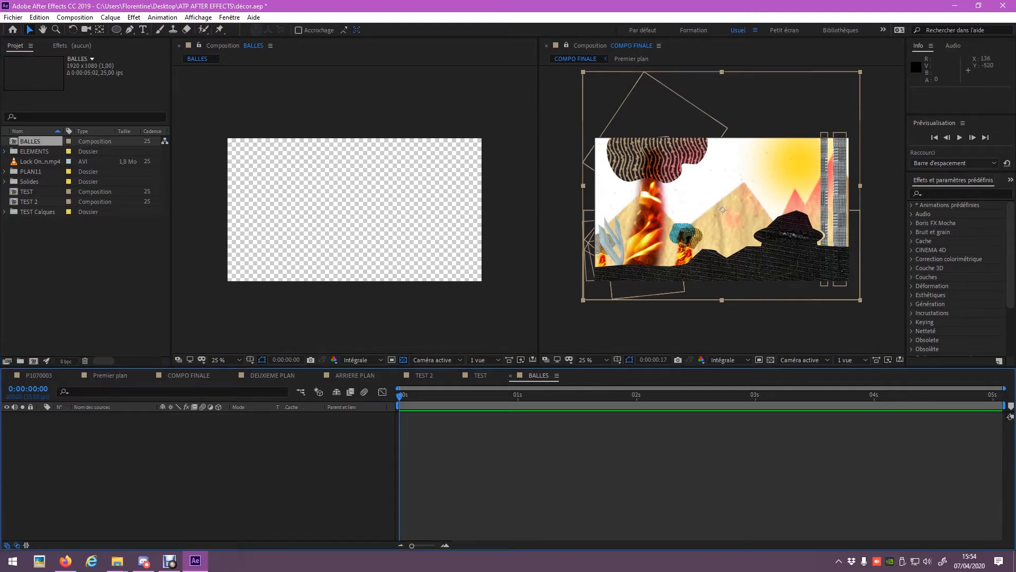
left_click(547, 46)
scroll(539, 210, "up", 2)
scroll(538, 209, "down", 2)
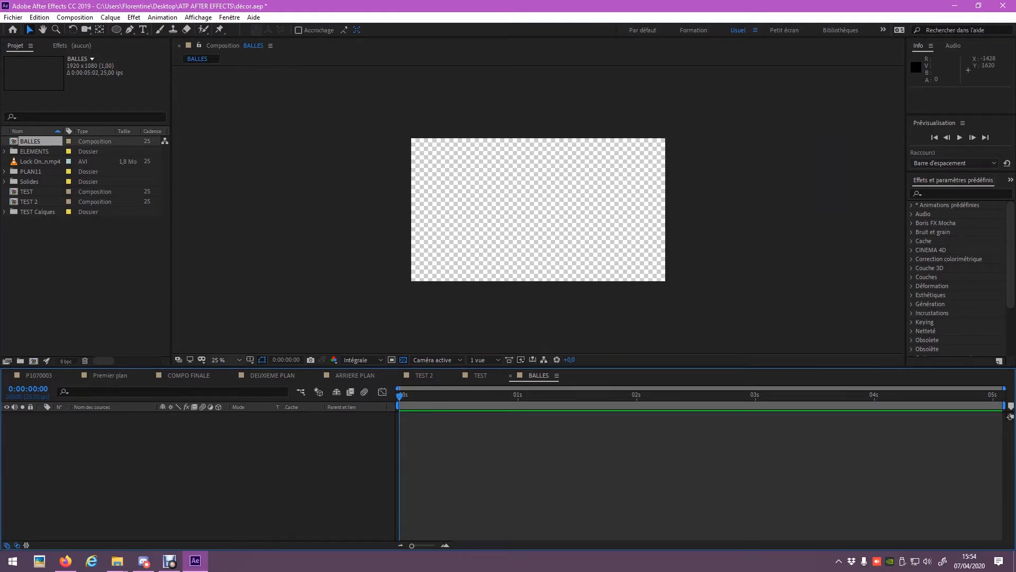
left_click(111, 17)
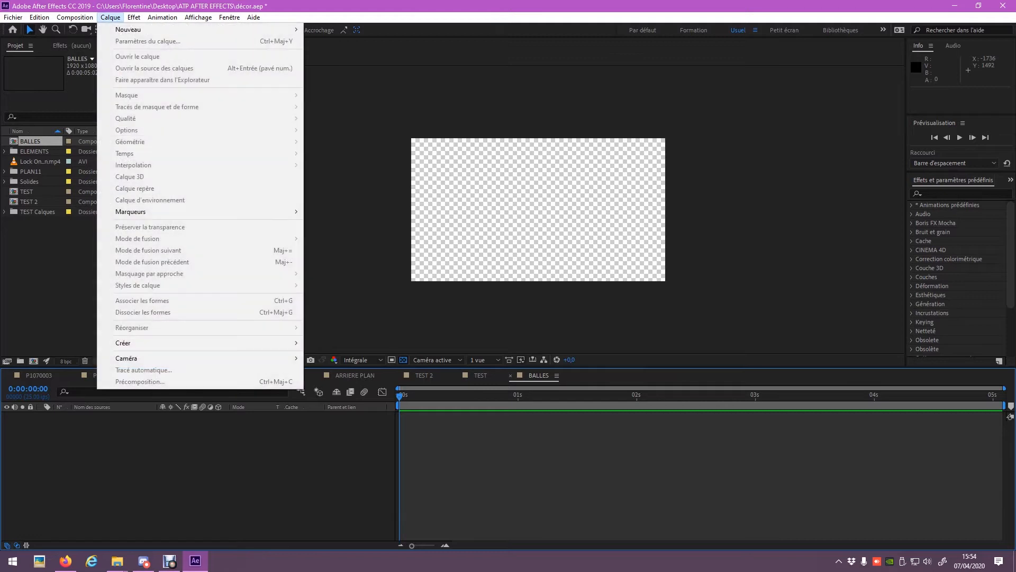
left_click(539, 190)
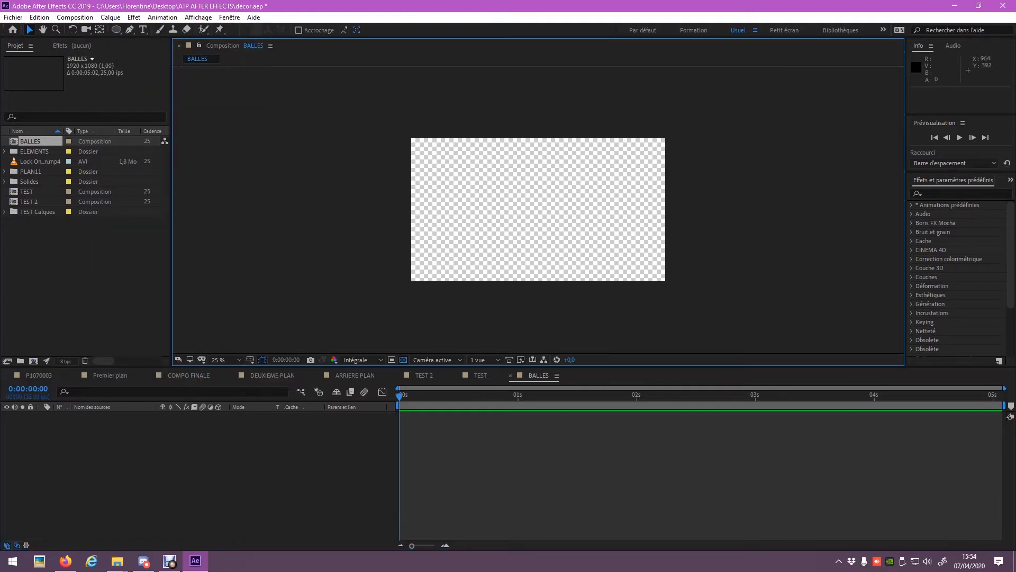
key("comma")
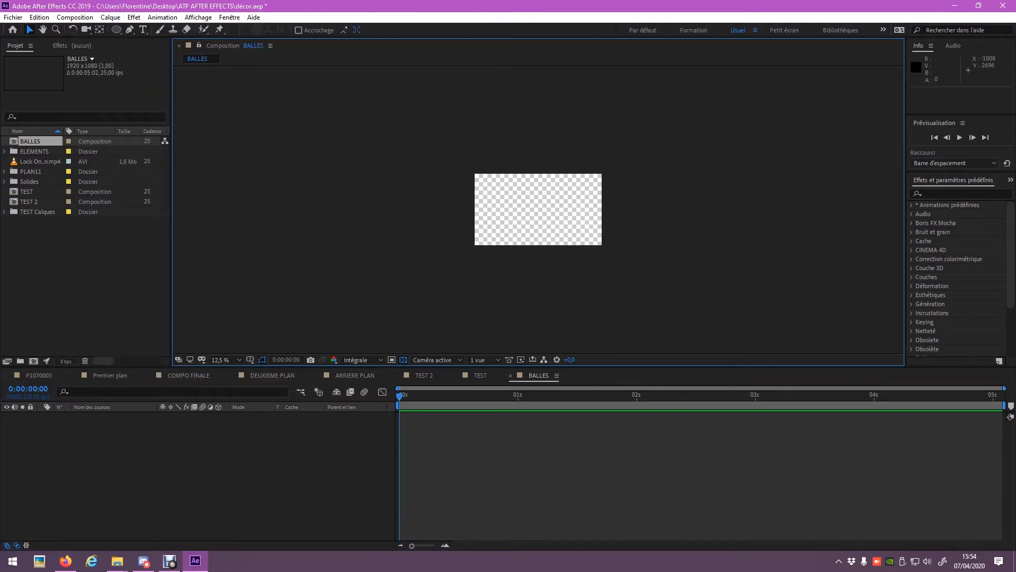
key("period")
Add a composition-size white (FFFFFF) solid layer to BALLES and lock it as the background
left_click(111, 18)
mouse_move(137, 29)
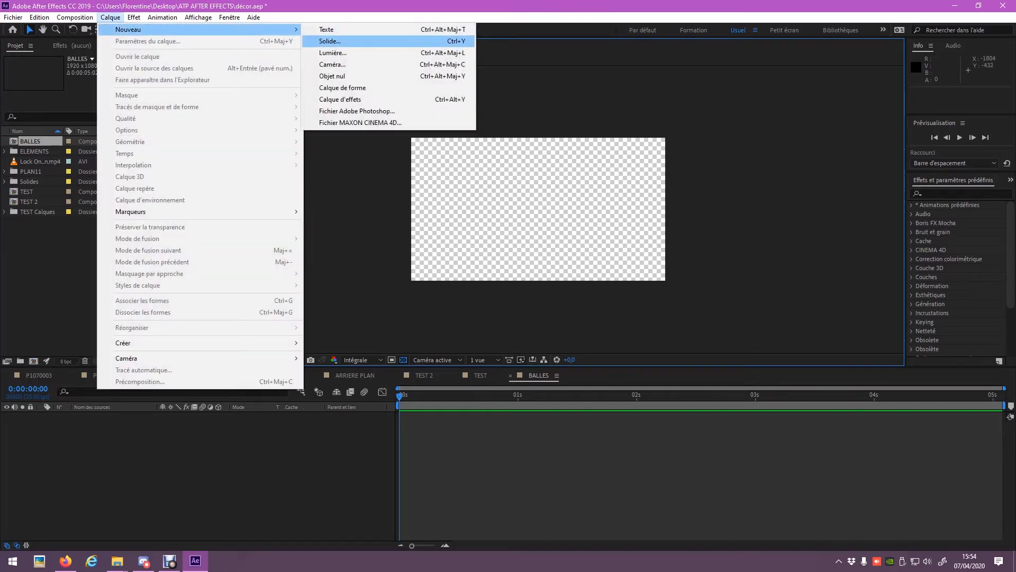
left_click(329, 41)
left_click(502, 344)
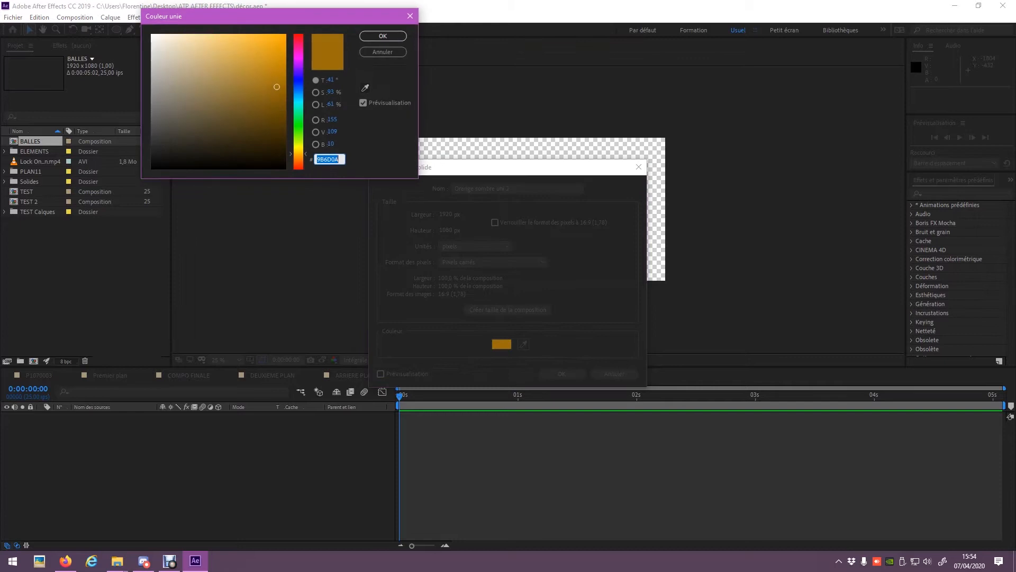
type("ffffff")
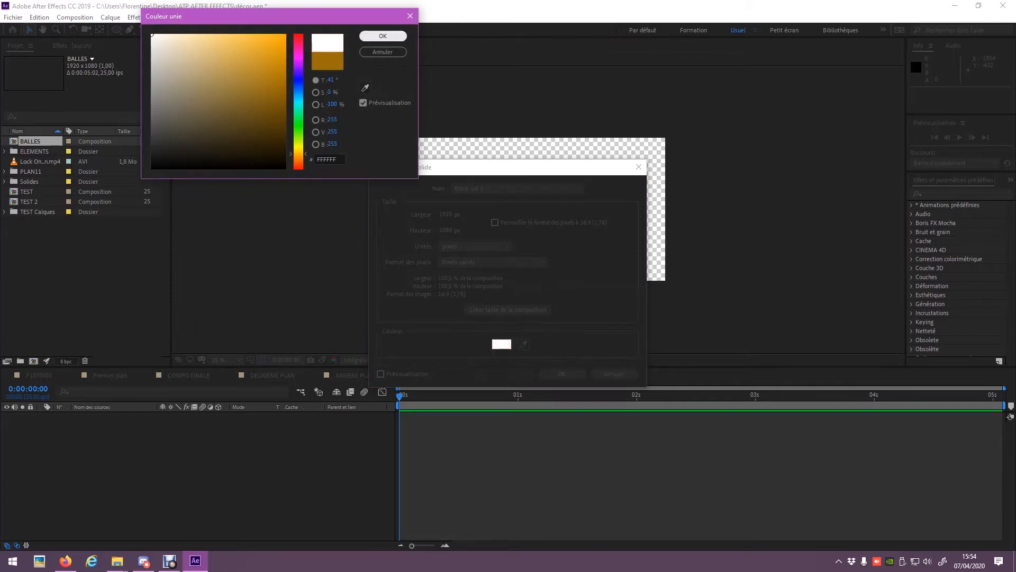
left_click(383, 36)
left_click(561, 374)
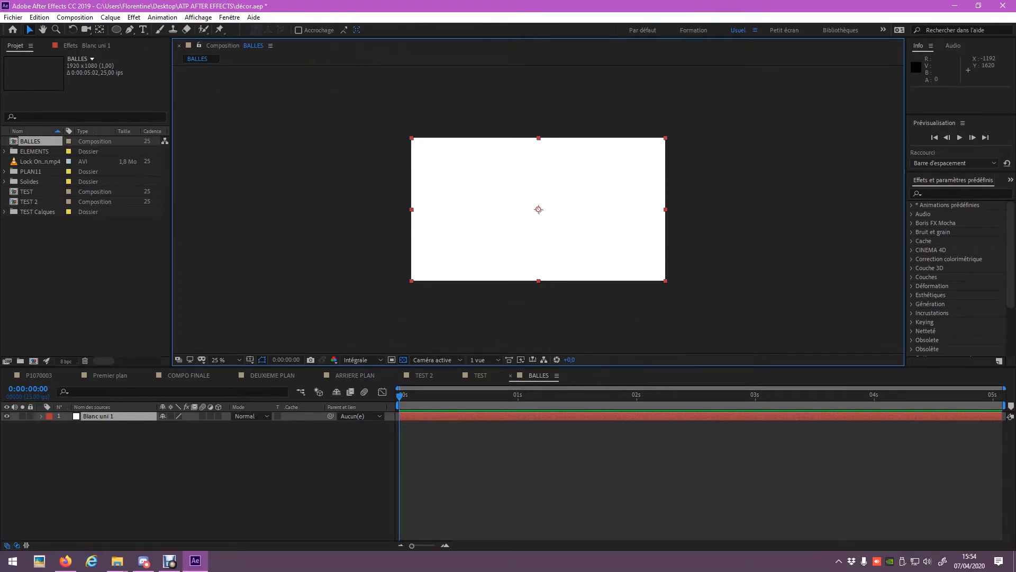
key("ctrl+l")
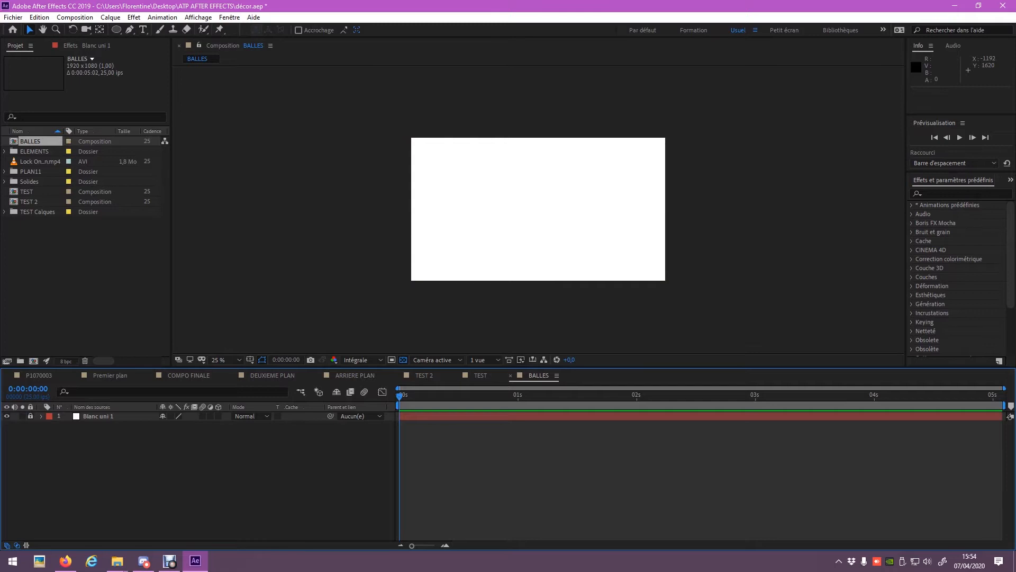
Add a second composition-size solid layer in red (FF1C1C) above the white background
left_click(75, 18)
mouse_move(110, 17)
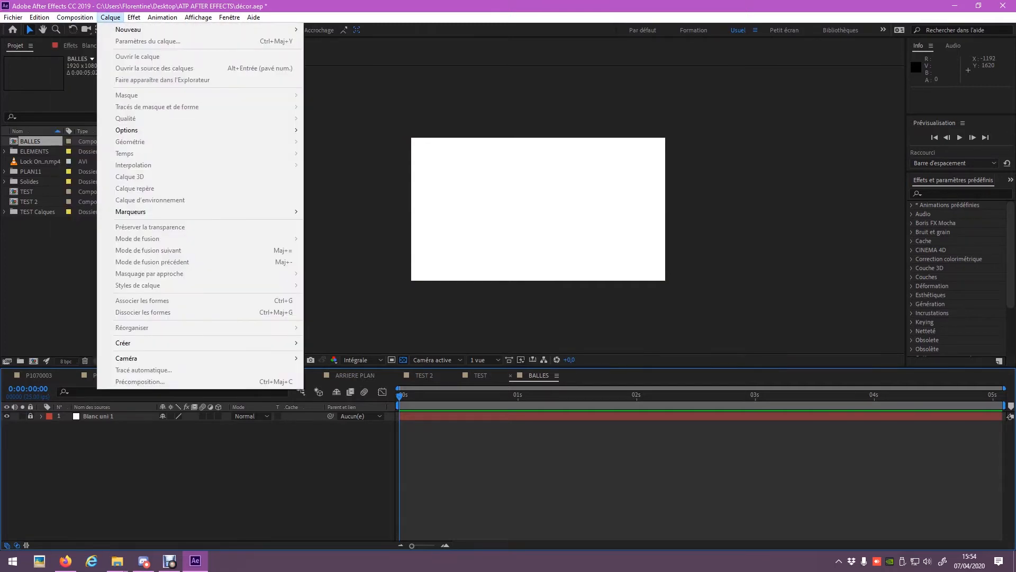
mouse_move(159, 30)
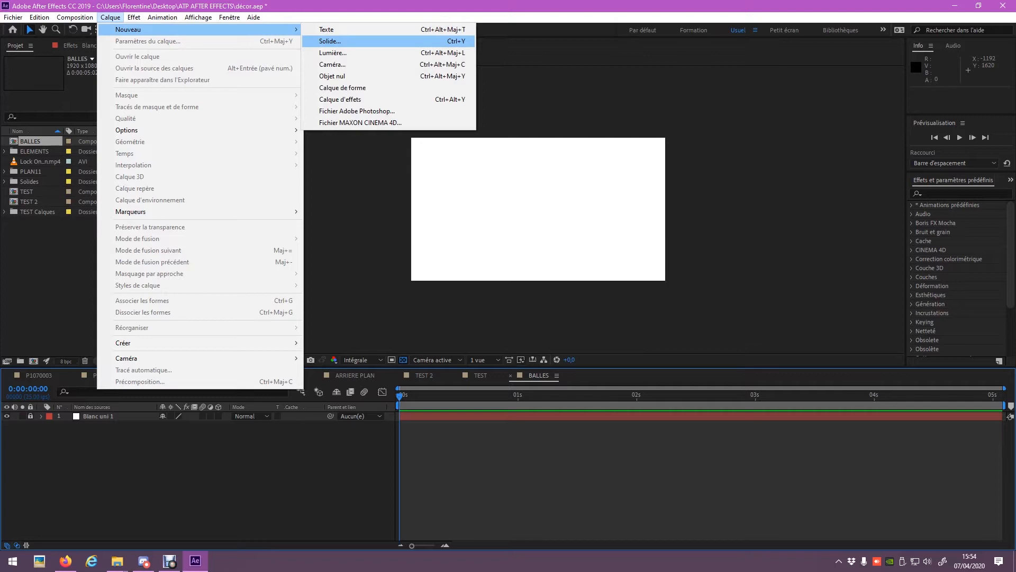
left_click(330, 41)
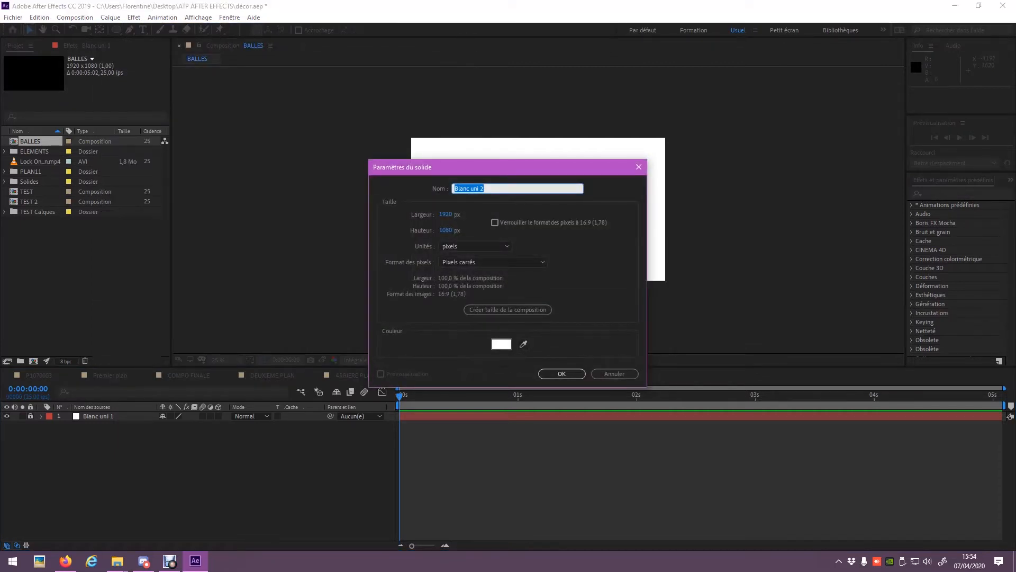
left_click(501, 344)
left_click(273, 36)
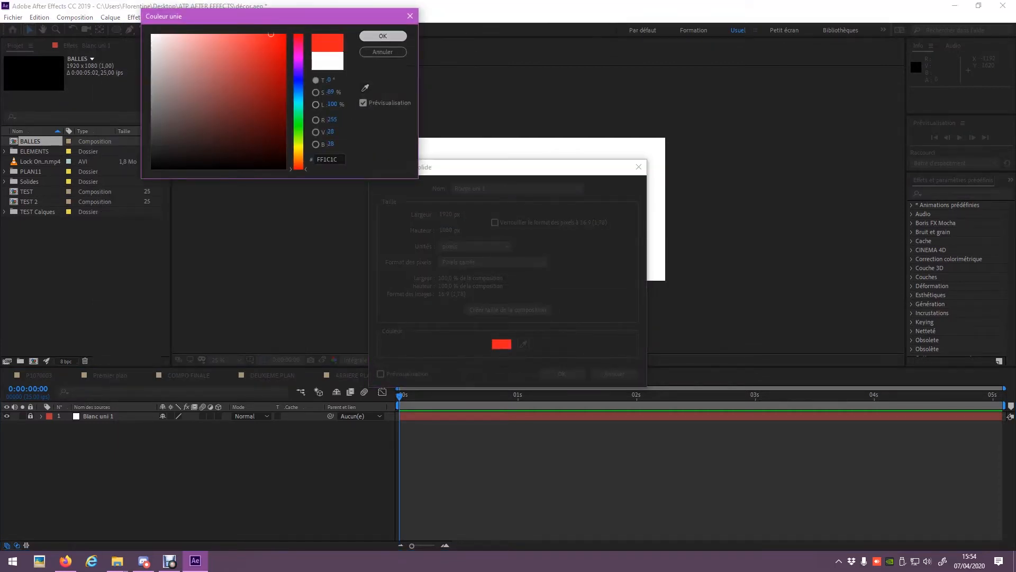
left_click(383, 36)
left_click(562, 374)
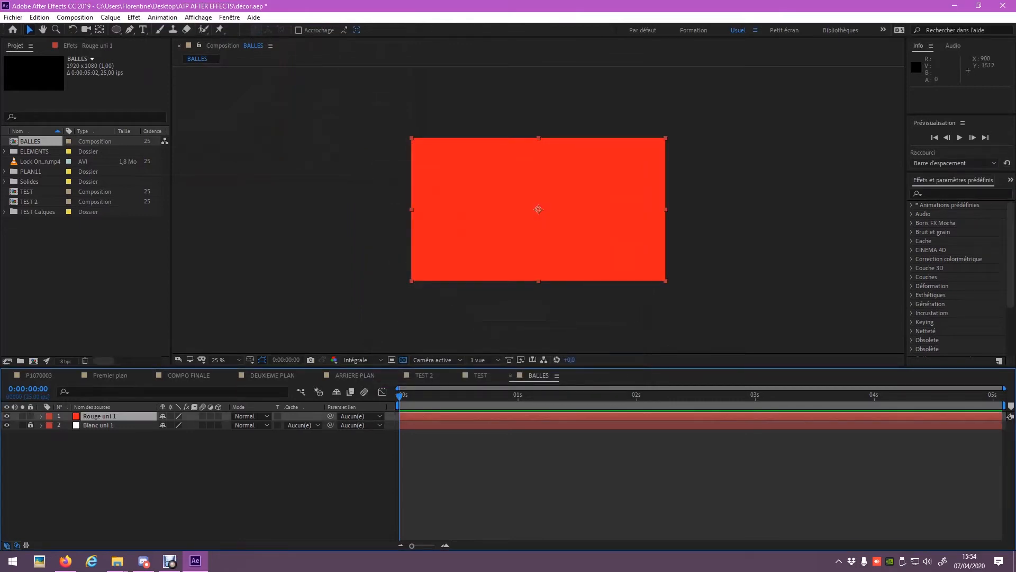
Rename the red solid layer as BALLE and deselect it
right_click(113, 417)
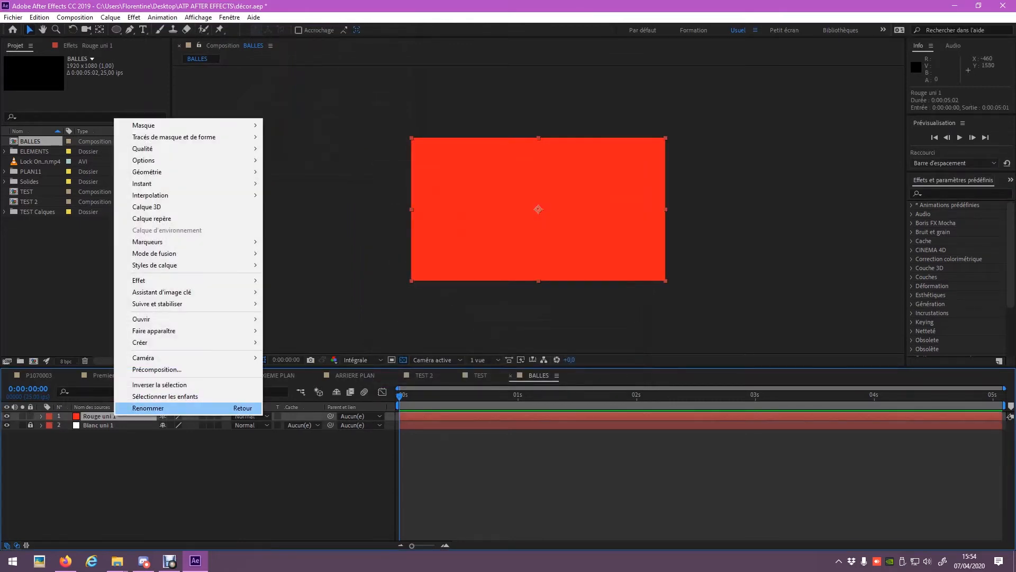
key("Escape")
right_click(113, 416)
left_click(212, 408)
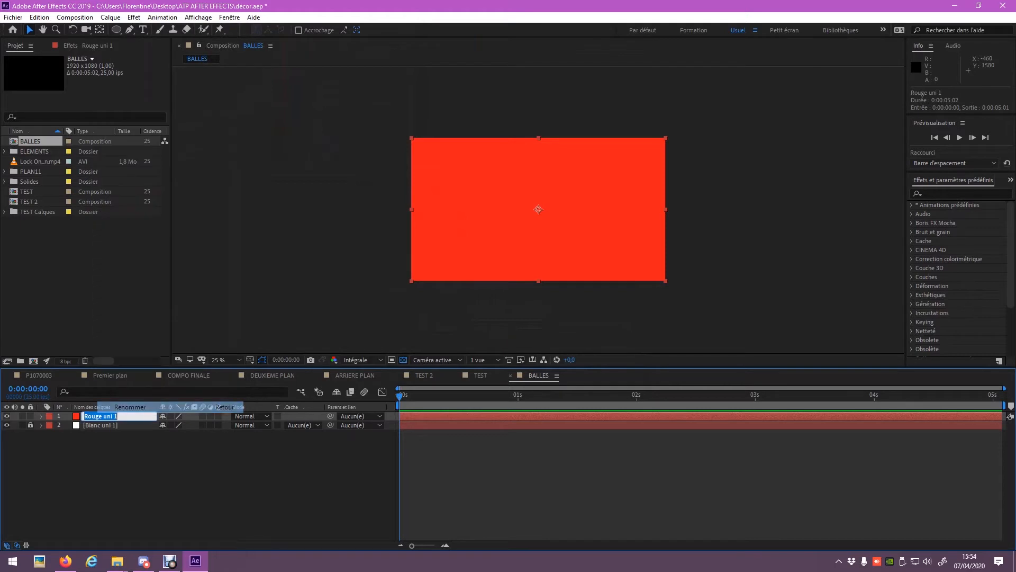
type("BALLE")
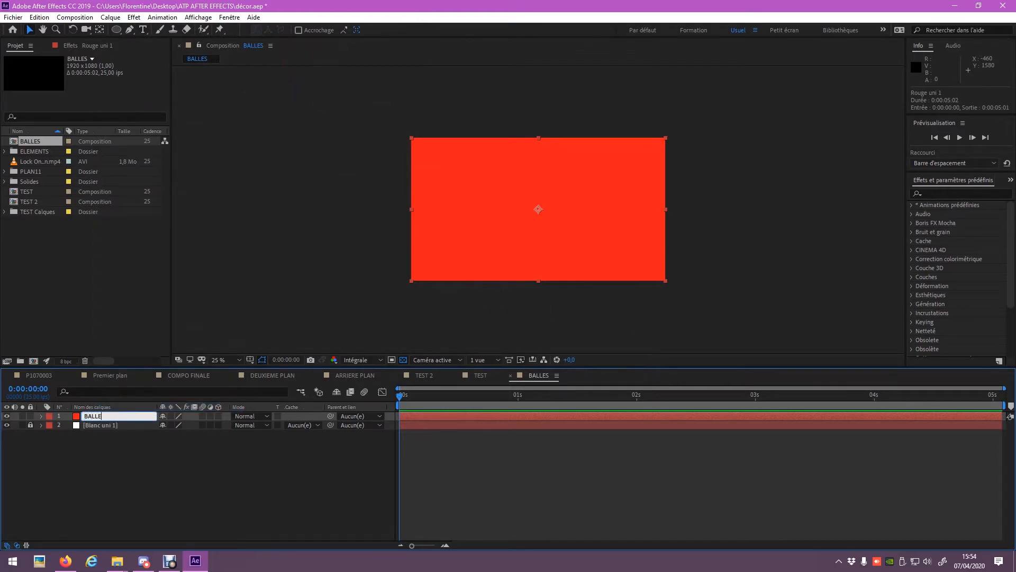
key("Return")
key("F2")
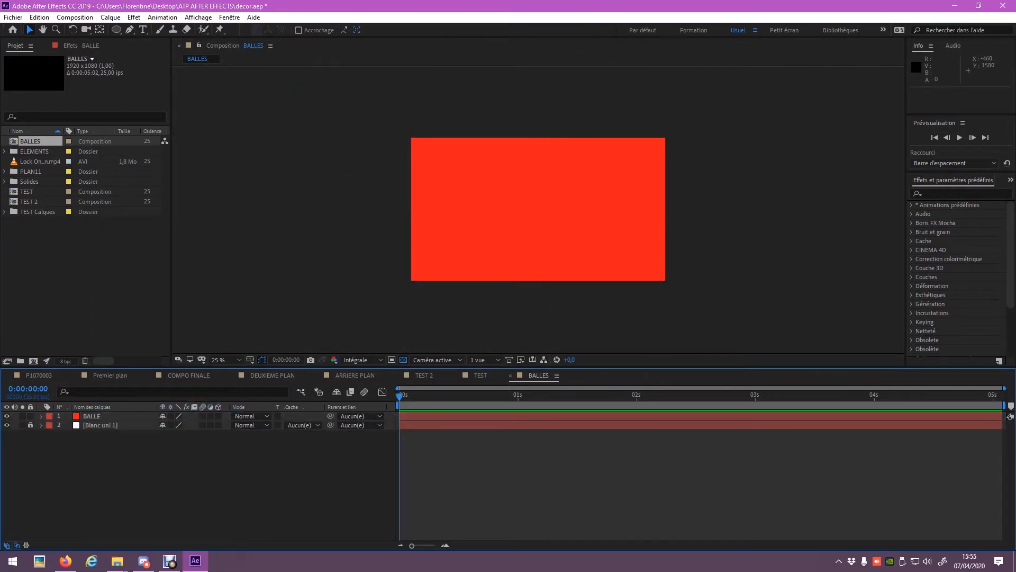
Mask the BALLE layer with the Ellipse tool into a circle about 456 px wide, slightly left of the composition's centre
left_click(106, 416)
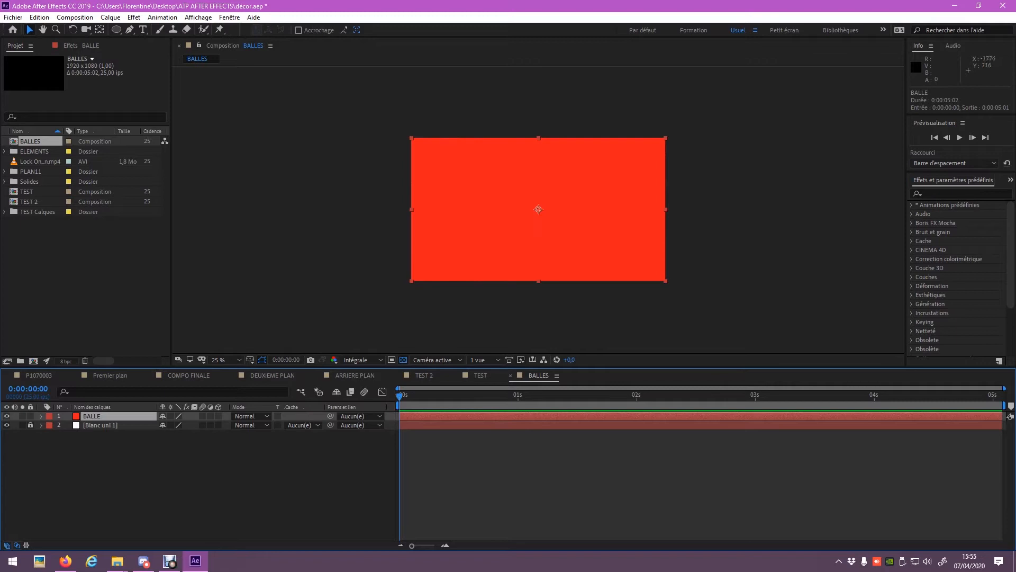
left_click(117, 30)
left_click(154, 52)
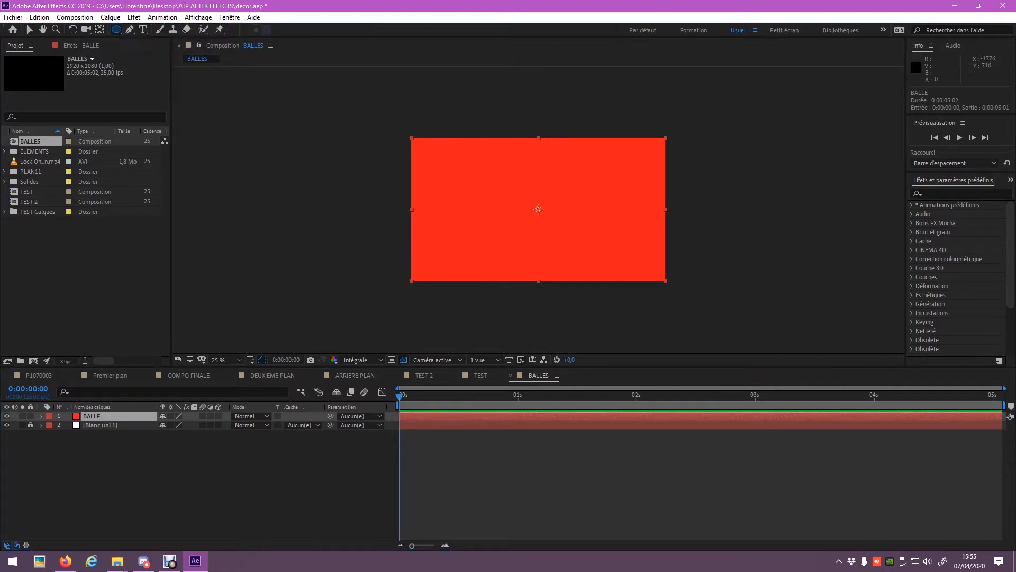
left_click_drag(505, 181, 554, 233)
key("Caps_Lock")
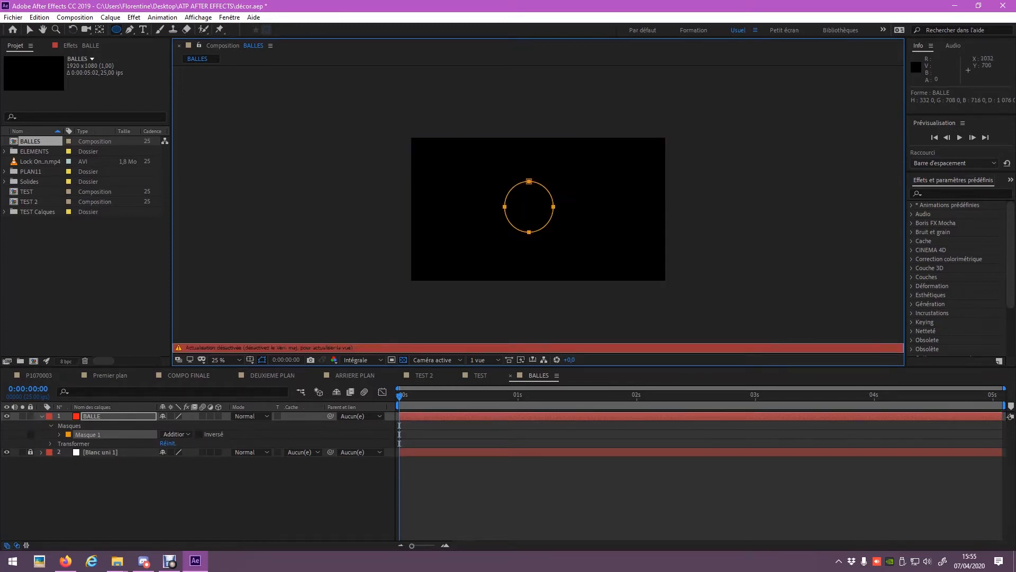
key("Caps_Lock")
key("ctrl+z")
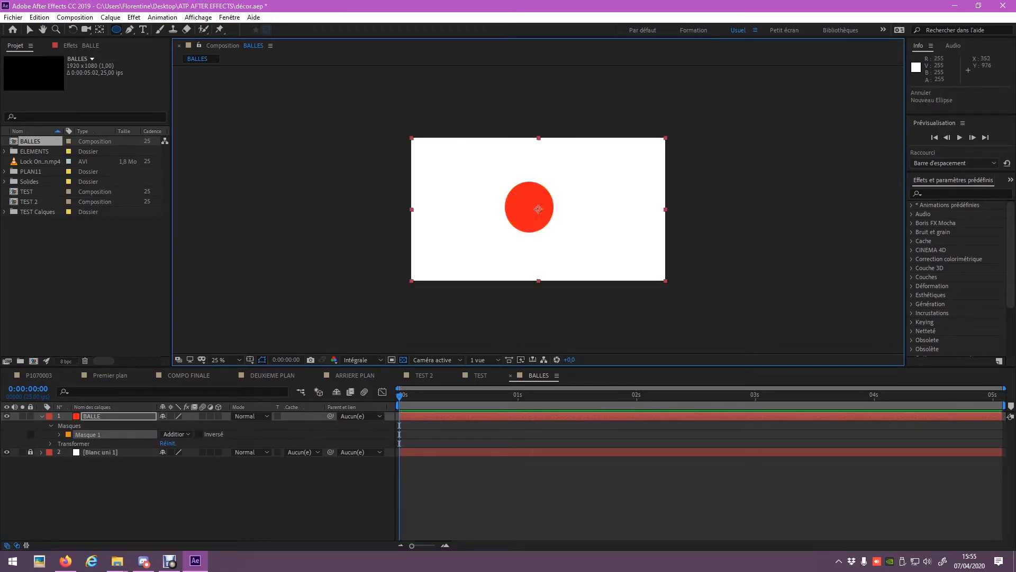
mouse_move(495, 188)
left_mouse_down()
mouse_move(515, 219)
mouse_move(564, 243)
mouse_move(571, 264)
mouse_move(566, 241)
mouse_move(570, 262)
mouse_move(529, 221)
mouse_move(555, 248)
left_mouse_up()
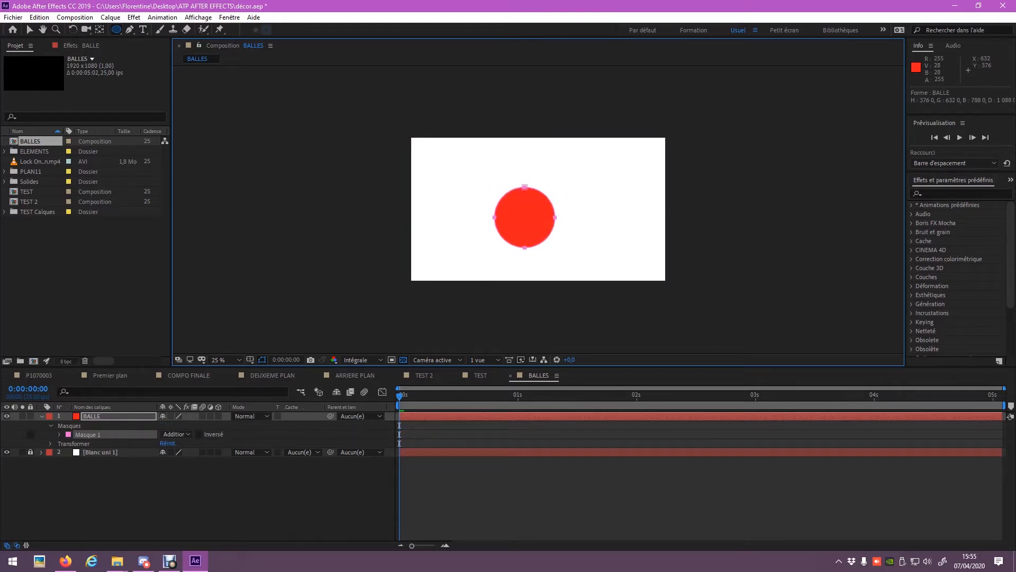
left_click(212, 498)
Set the BALLE layer's scale to 70% and collapse its properties
left_click(100, 416)
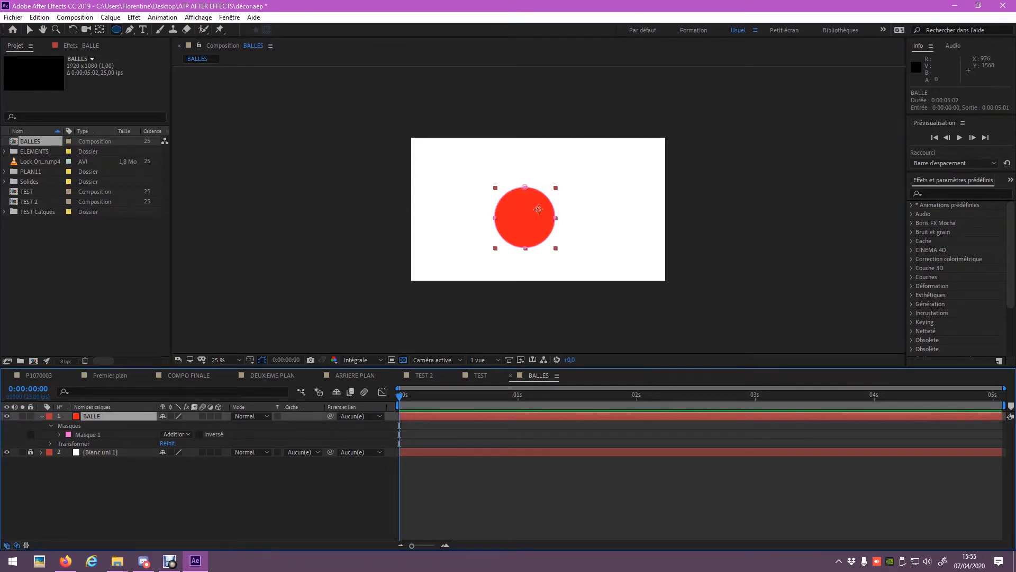
left_click(50, 444)
left_click_drag(174, 470, 160, 470)
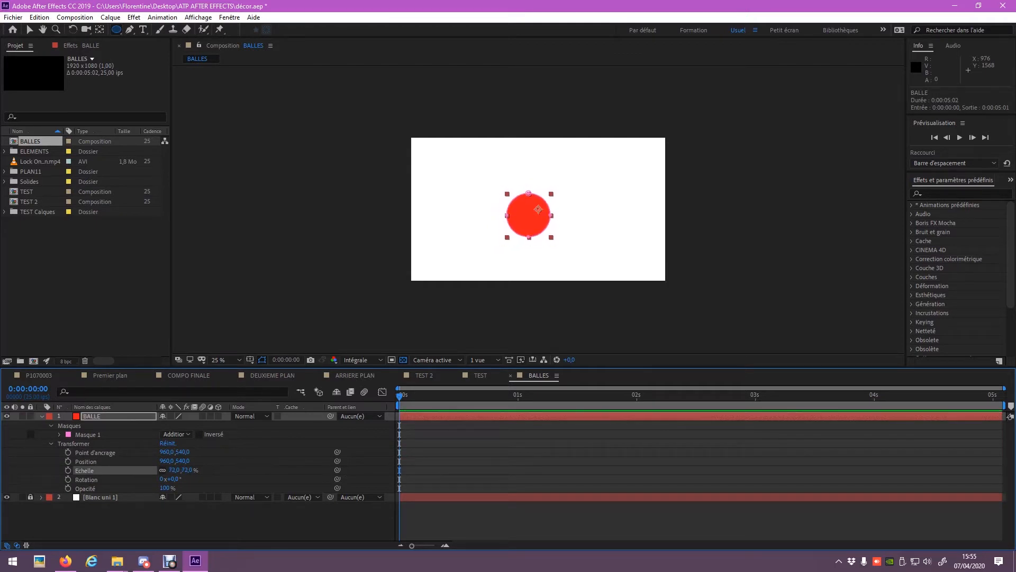
left_click(174, 470)
type("70")
key("Return")
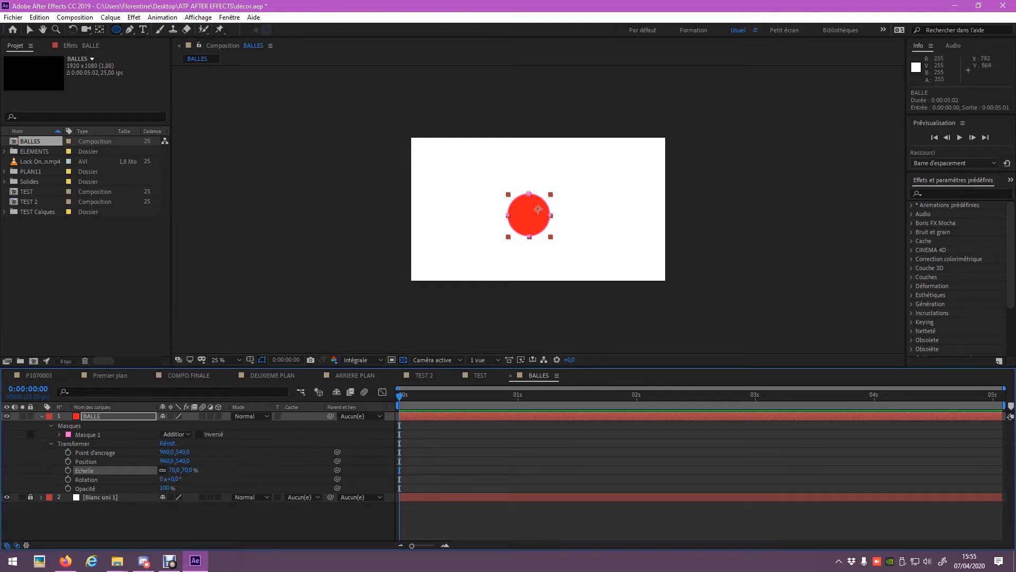
left_click(42, 416)
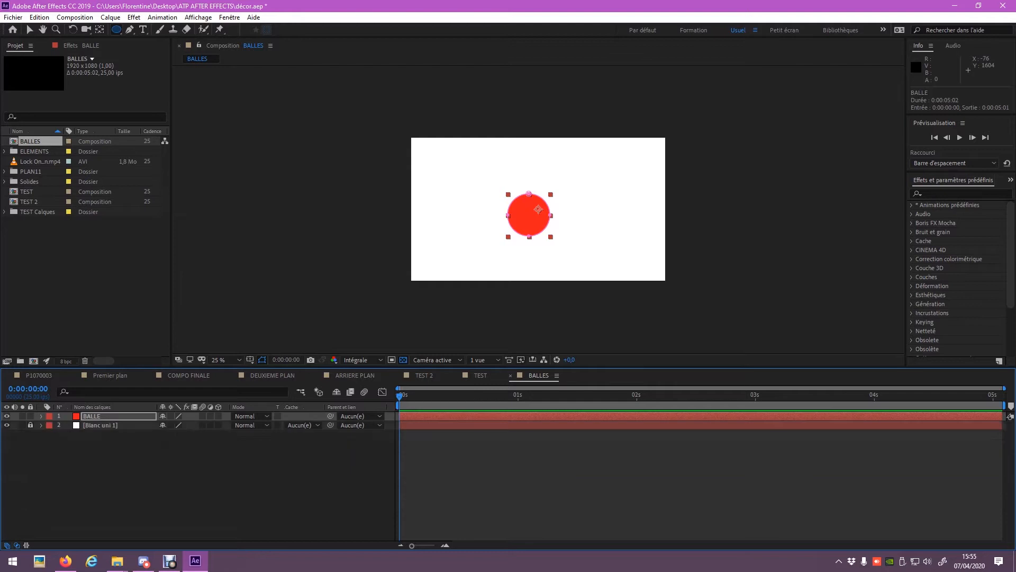
Add a composition-size solid layer in black (000000) above the BALLE layer
key("alt+c")
key("Right")
key("Down")
key("Right")
left_click(330, 41)
left_click(501, 344)
type("000000")
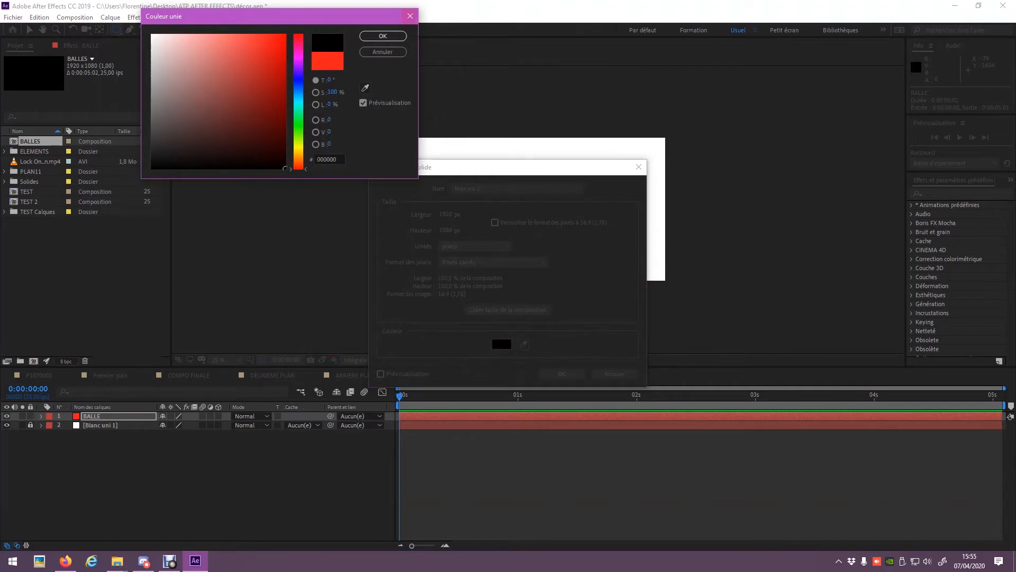
key("Return")
key("Return")
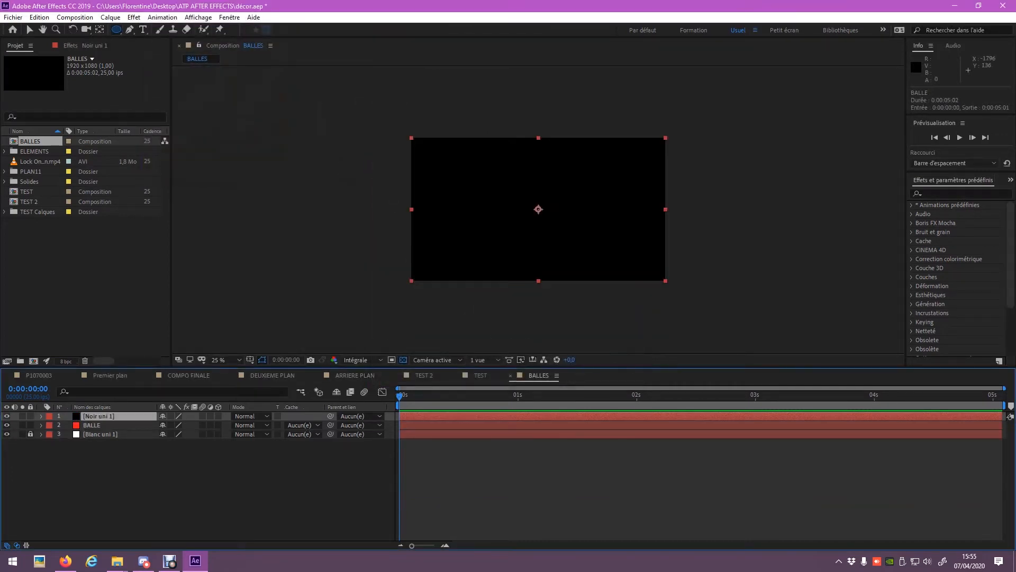
Mask the black solid with the Rectangle tool into a floor strip along the composition's bottom, starting about 884 px down and extending past both sides
left_click(116, 30)
left_click(168, 29)
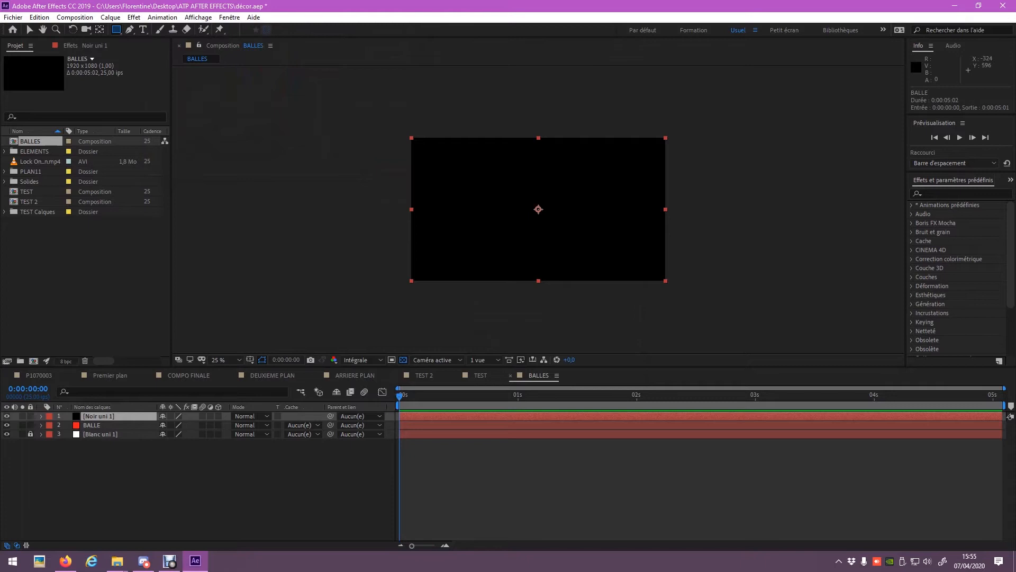
left_click_drag(406, 255, 703, 303)
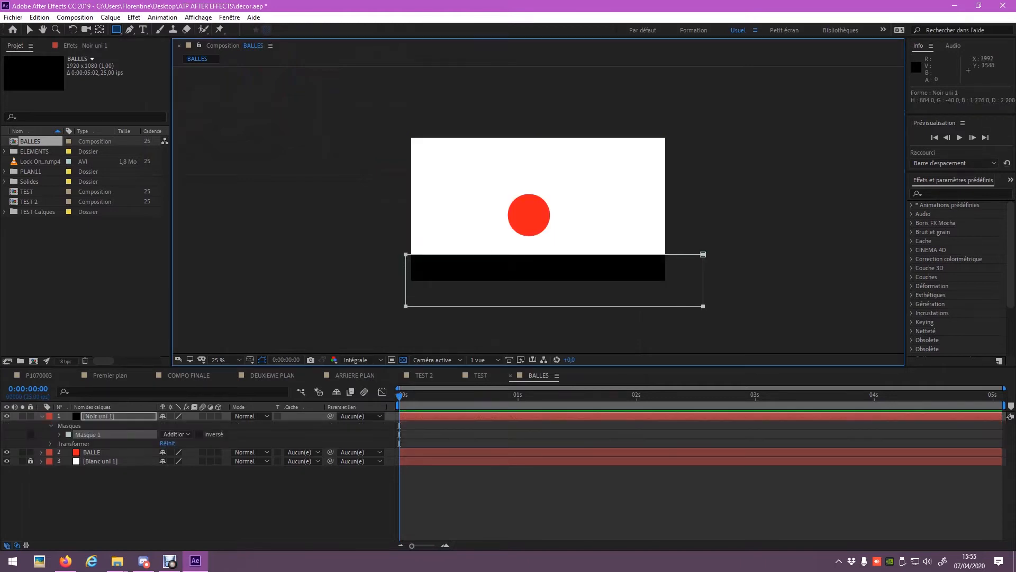
Place the BALLE layer above the black floor solid, lock the floor solid and collapse its properties
key("v")
left_click(538, 209)
left_click_drag(106, 452, 106, 416)
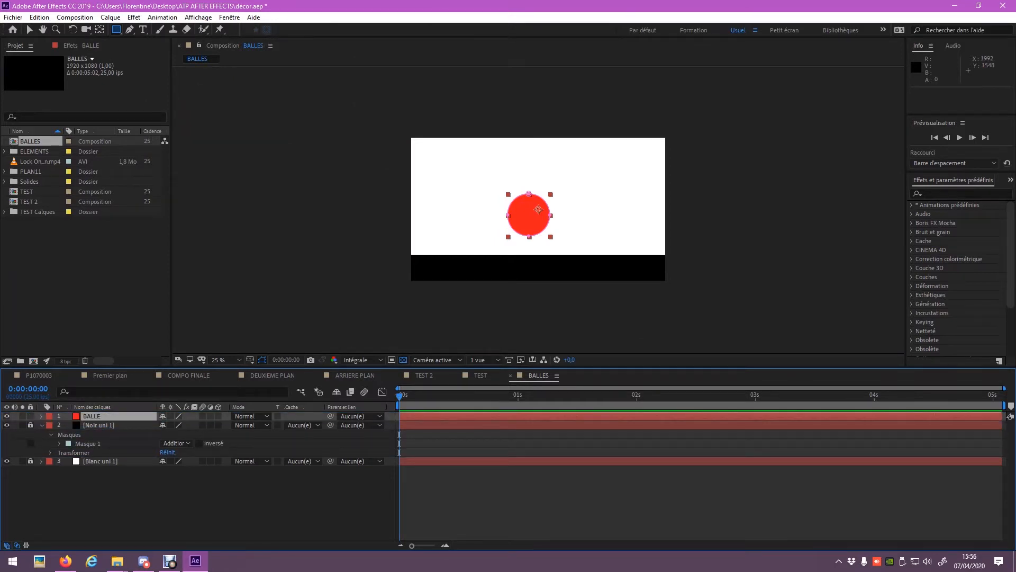
left_click(41, 425)
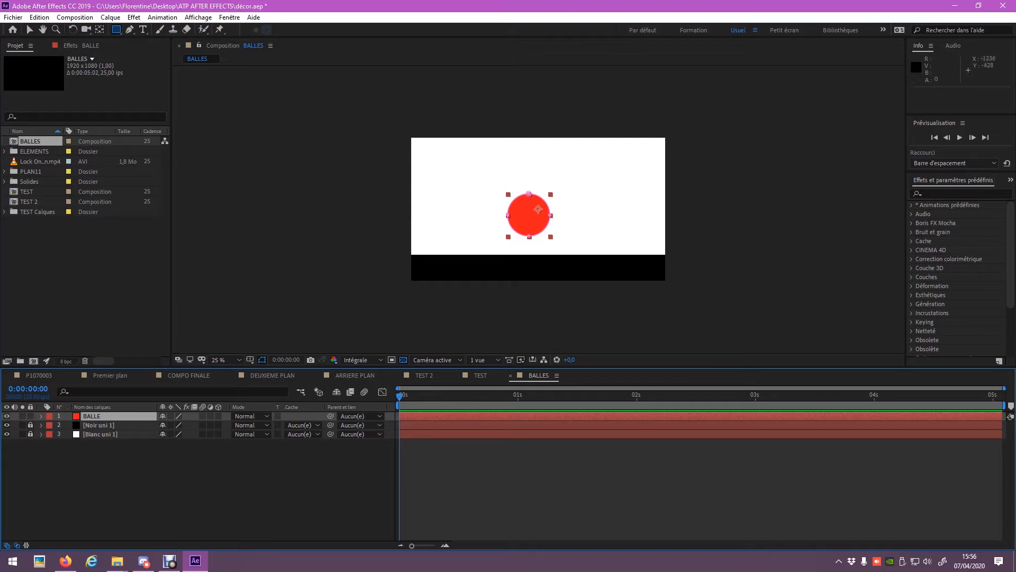
Move the BALLE layer's anchor point to the bottom edge of the red circle with the Pan Behind tool
left_click(99, 29)
left_click_drag(538, 209, 529, 215)
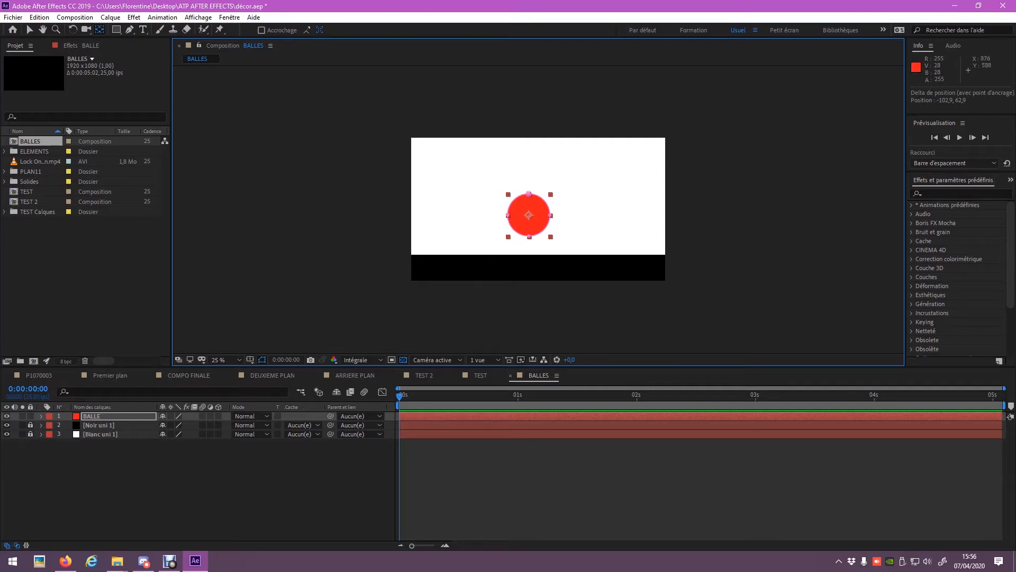
left_click_drag(528, 215, 529, 235)
key("v")
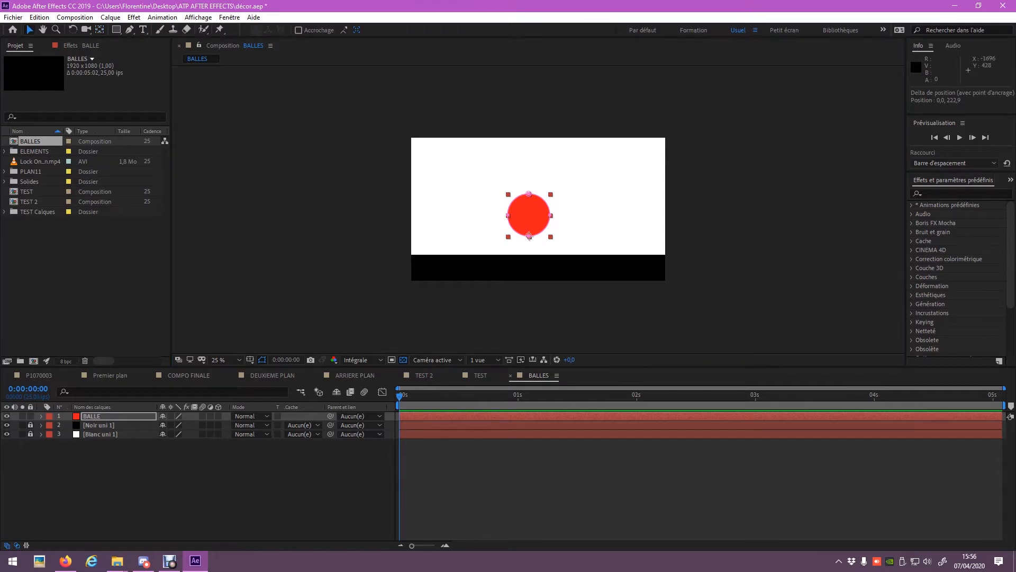
Place the ball at the composition's upper-left corner, at about 28, 152, and set its first Position keyframe at 0 s
left_click_drag(528, 236, 571, 243)
left_click_drag(596, 236, 646, 237)
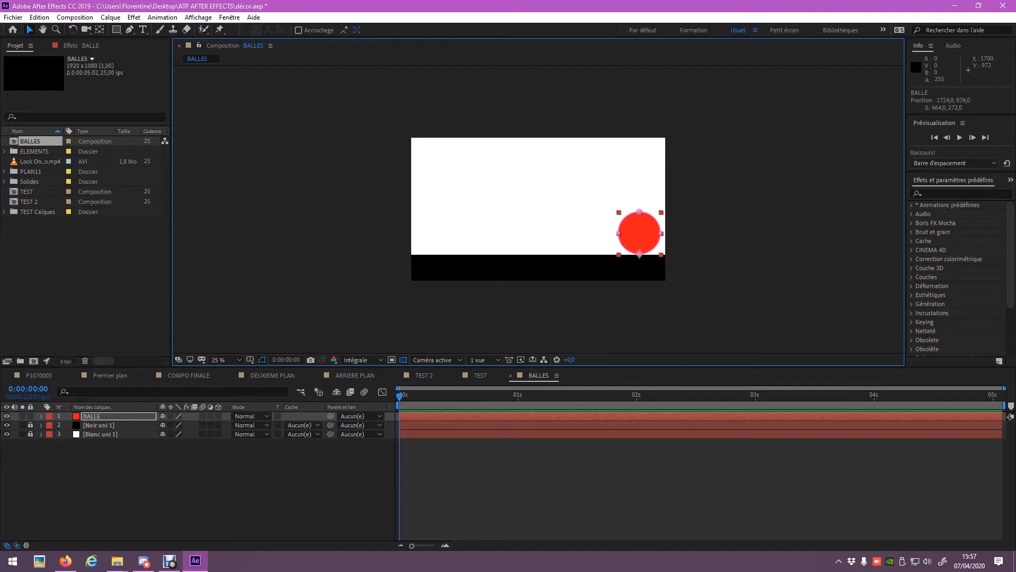
left_click_drag(643, 238, 416, 159)
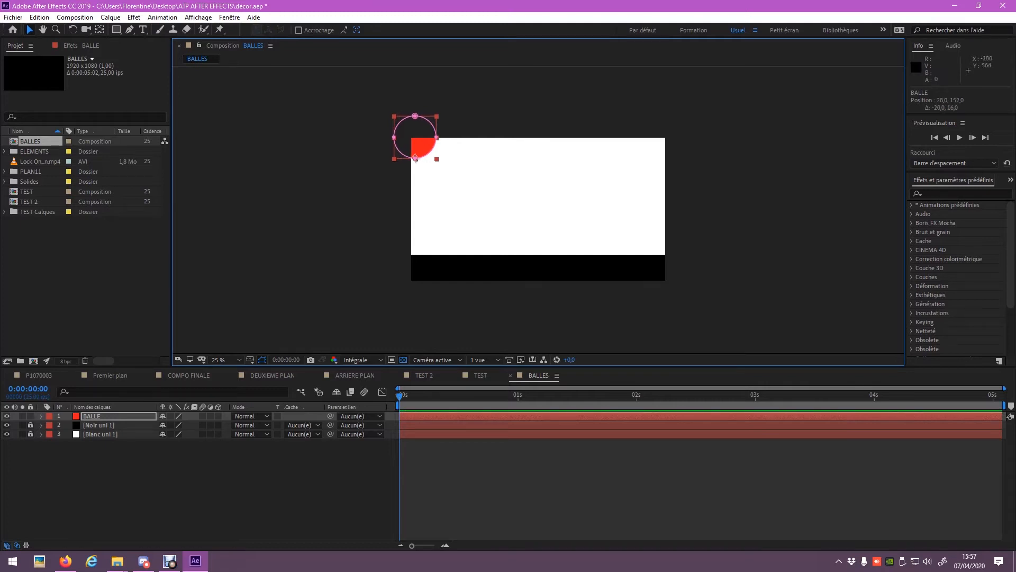
left_click(41, 416)
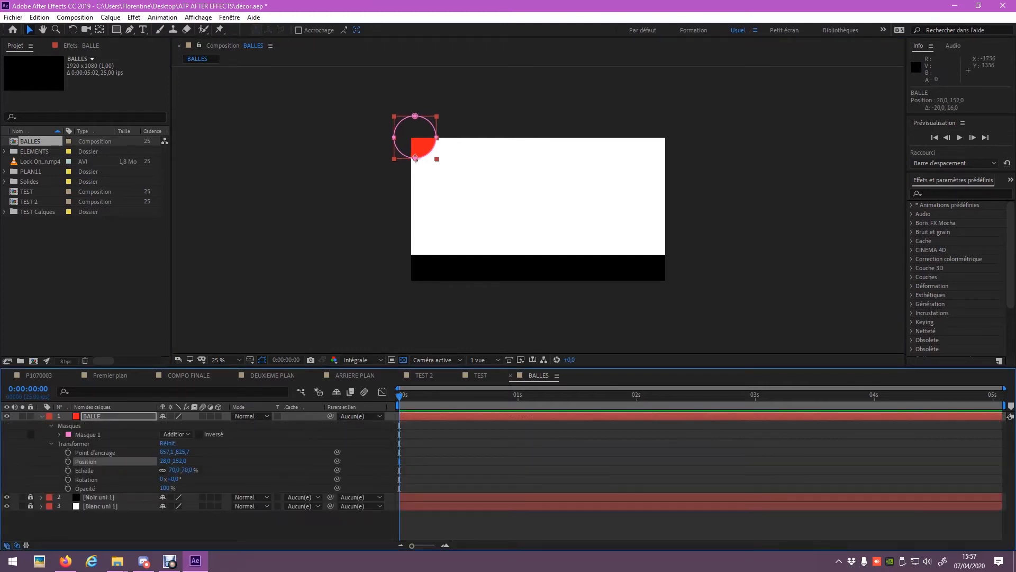
key("alt+shift+p")
Keyframe the ball's position on the floor at about 948, 880 at 1 s and in the upper-right corner at about 1844, 160 at 2 s
left_click(519, 395)
left_click_drag(416, 159, 537, 255)
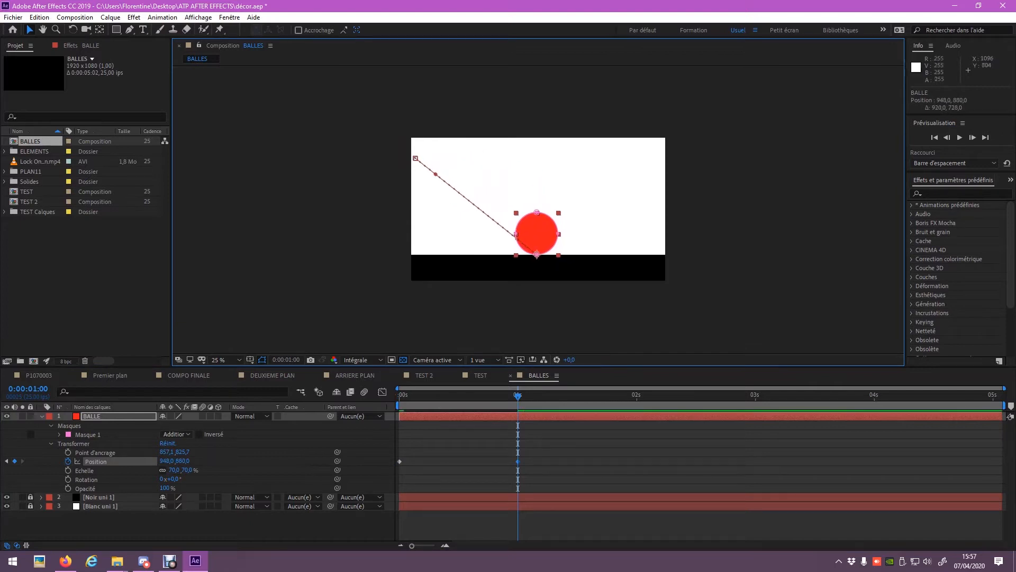
left_click(637, 395)
left_click_drag(546, 250, 663, 147)
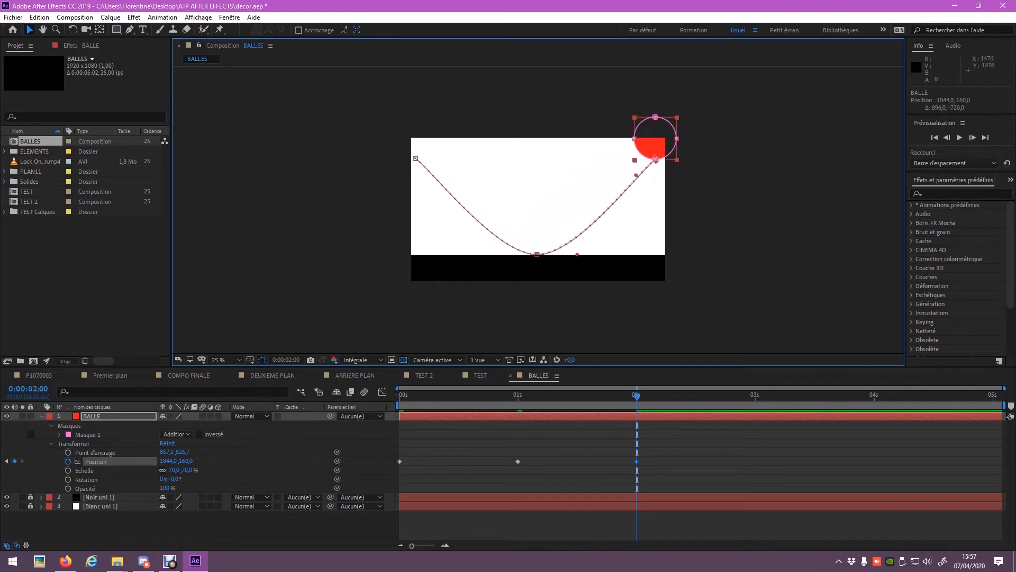
Set the end of the work area to 0:00:02:01, just past the last Position keyframe
key("Page_Down")
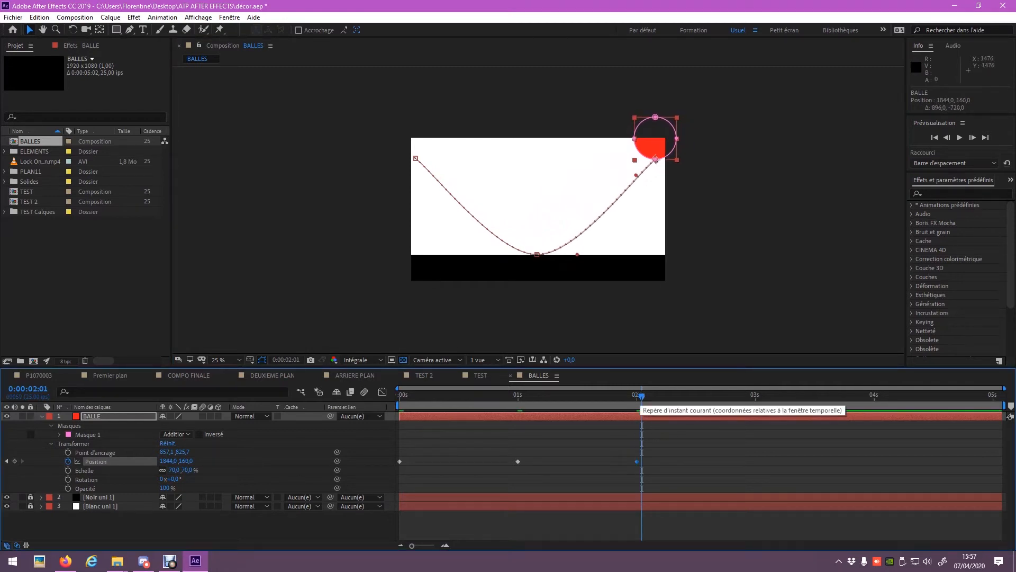
key("n")
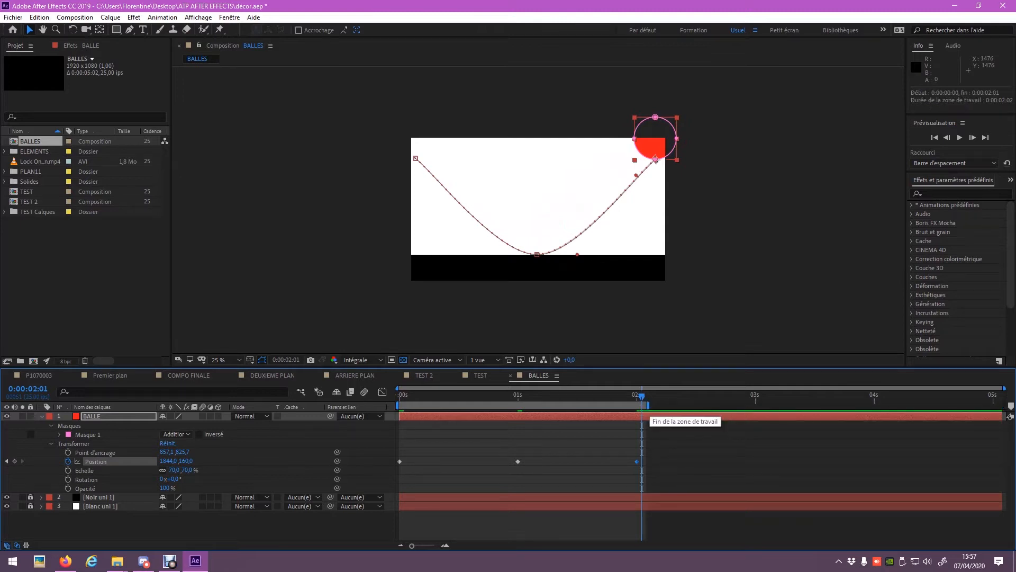
mouse_move(646, 405)
left_mouse_down()
mouse_move(1004, 405)
mouse_move(646, 405)
left_mouse_up()
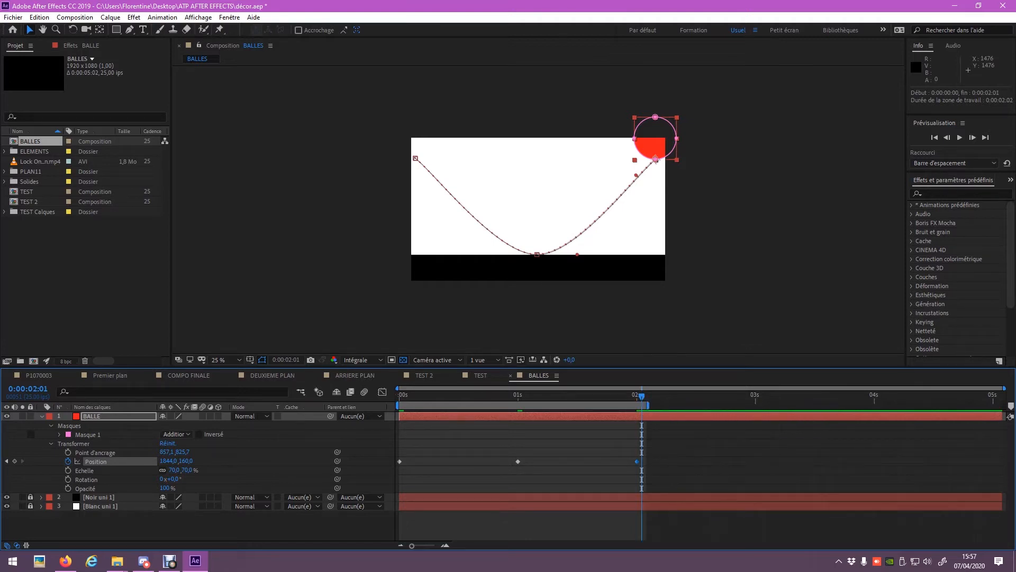
key("n")
key("ctrl+alt+b")
left_click_drag(1004, 405, 648, 406)
Limit the work area to the range from 0:00:00:20 to 0:00:01:22
left_click(495, 396)
key("b")
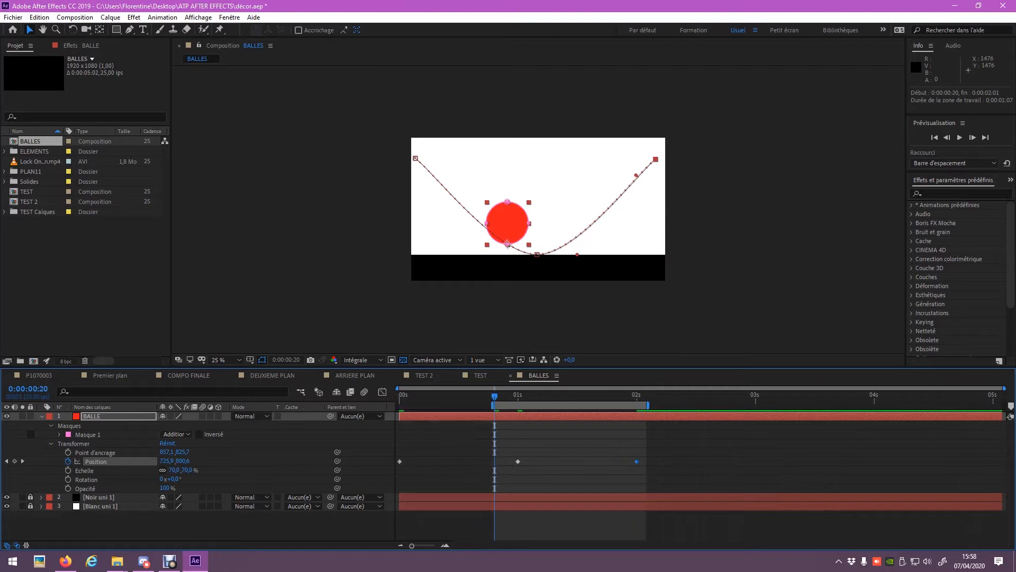
left_click(624, 396)
key("n")
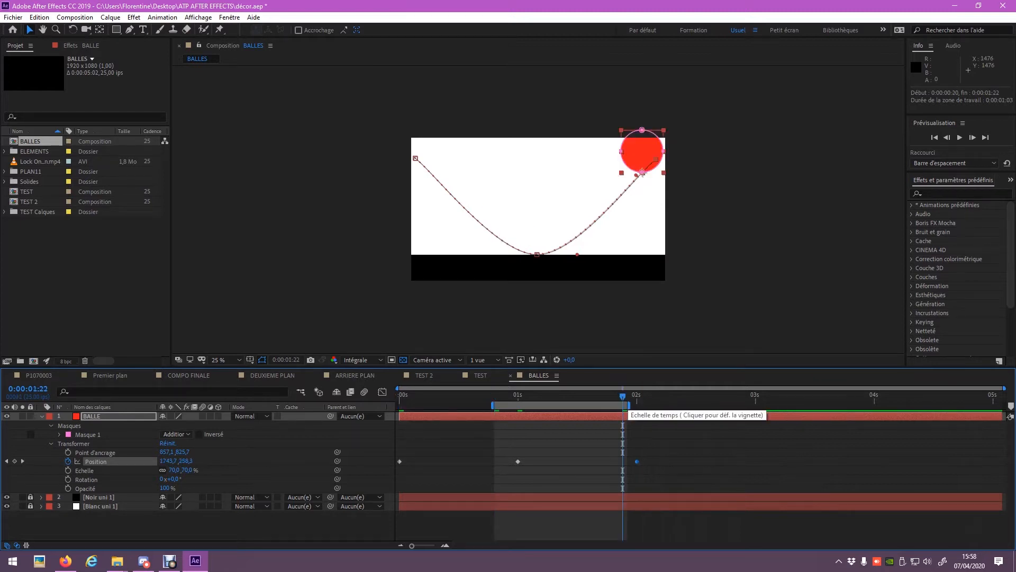
Set the work area to run from 0:00:00:00 to 0:00:02:04
left_click(656, 396)
key("n")
key("Home")
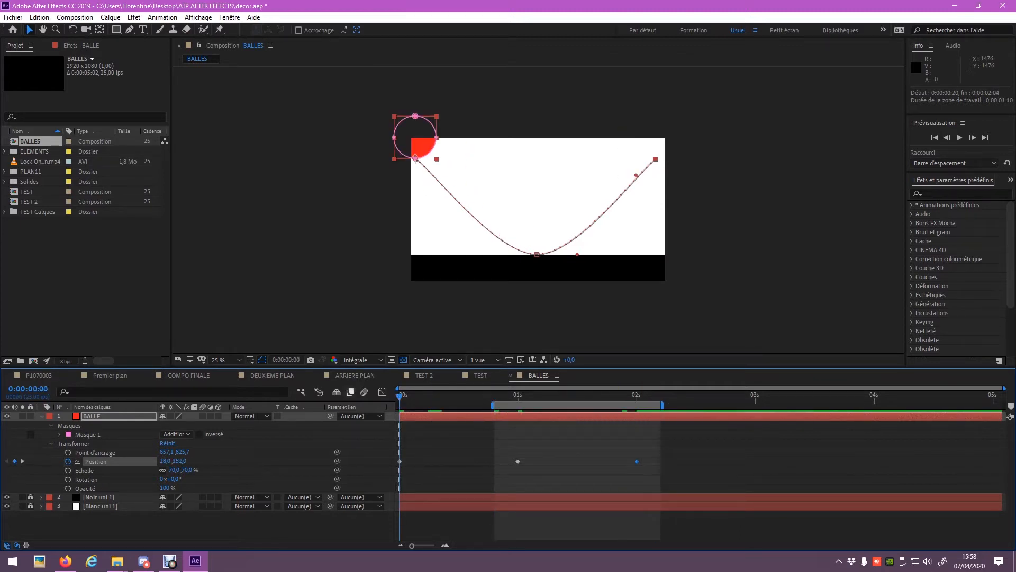
key("b")
Preview the ball's bounce and examine its motion path around the floor-contact keyframe at 1 s
key("space")
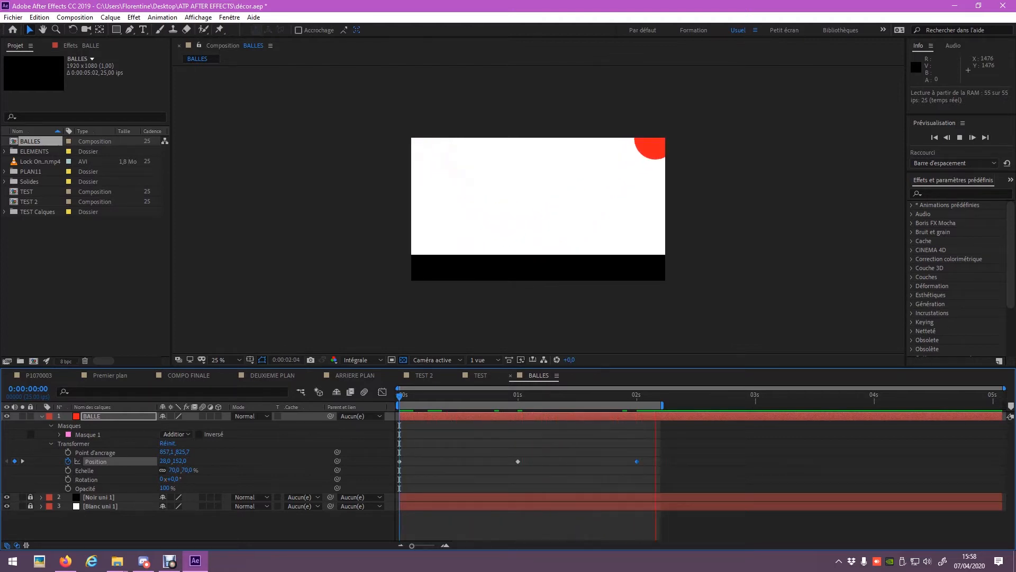
key("space")
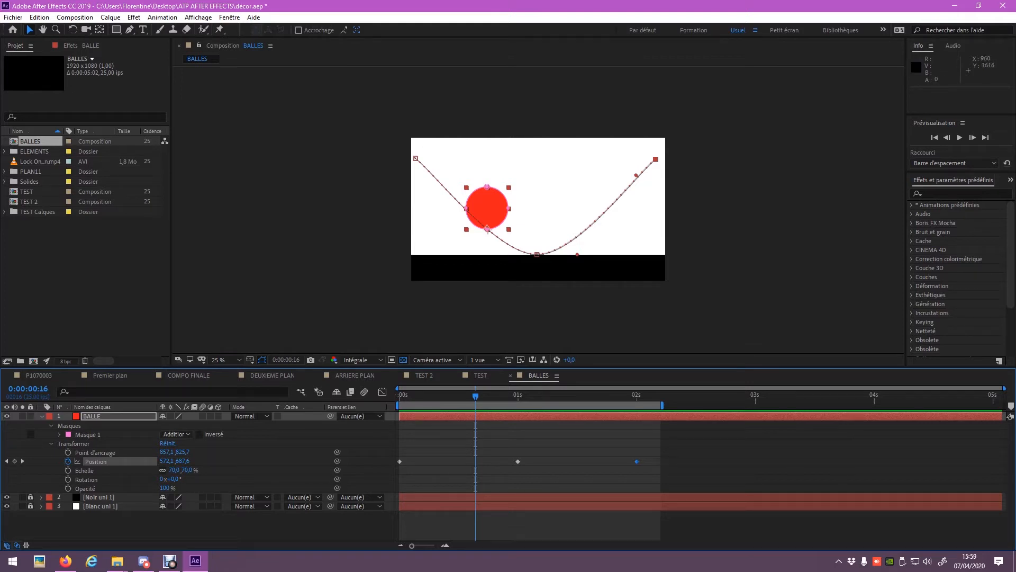
key("space")
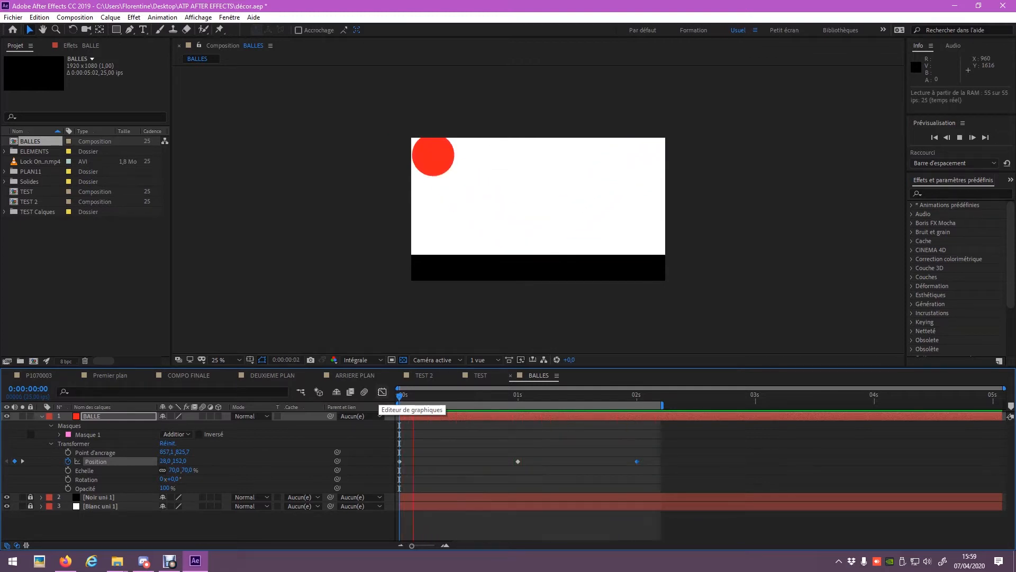
key("space")
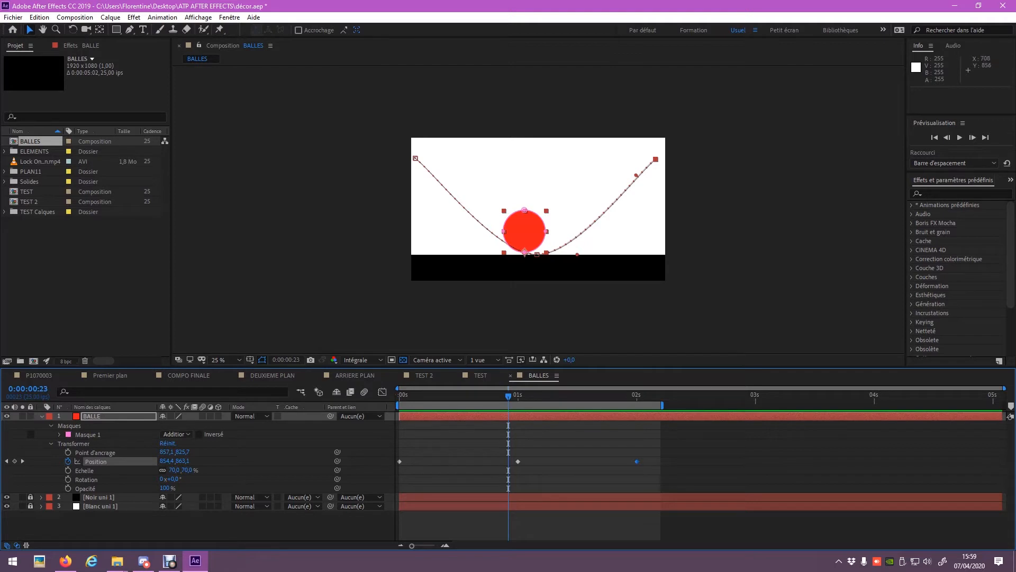
key("period")
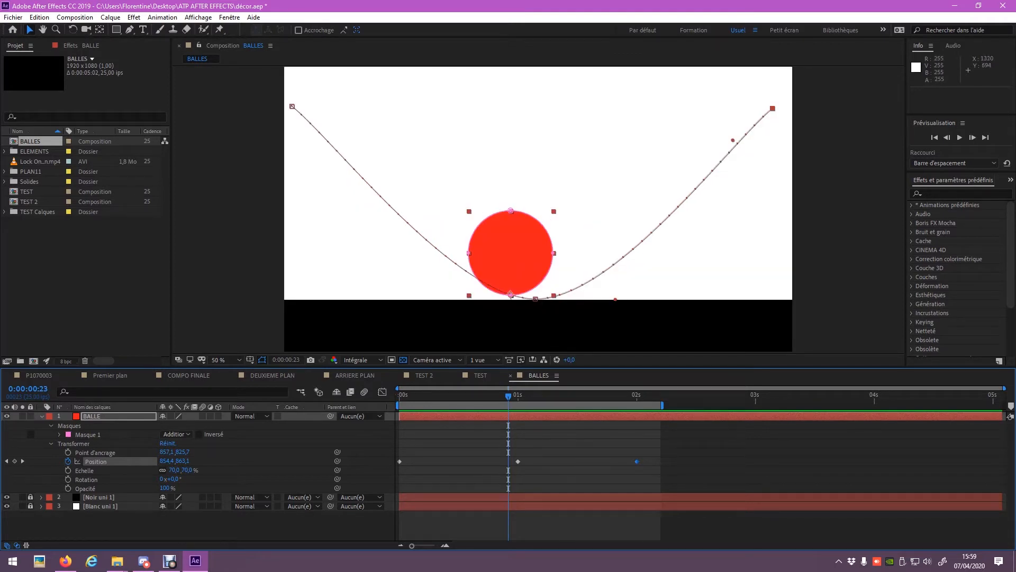
key("Page_Down")
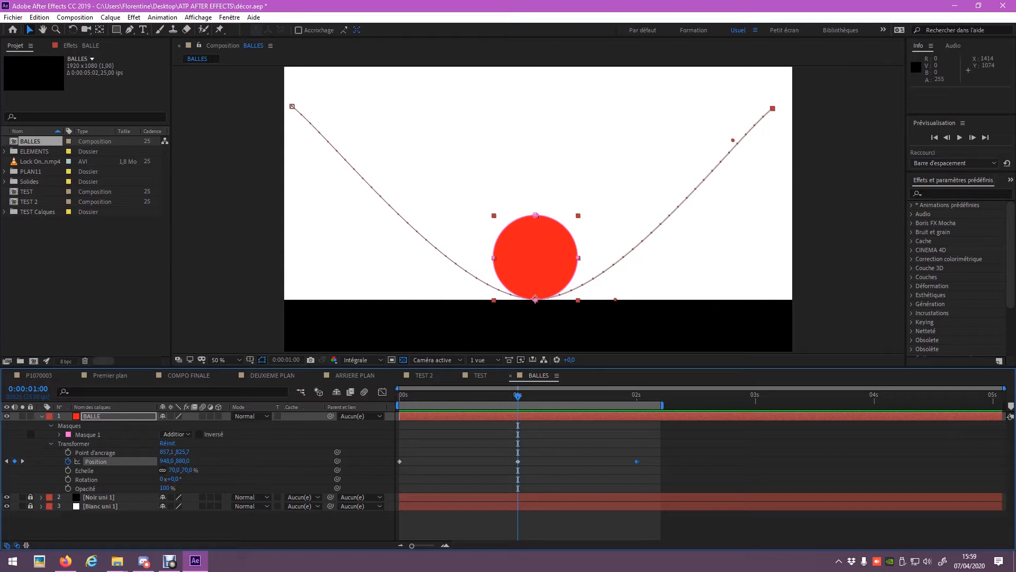
Set the spatial interpolation of the Position keyframe at 1 s to Linéaire
left_click(518, 461)
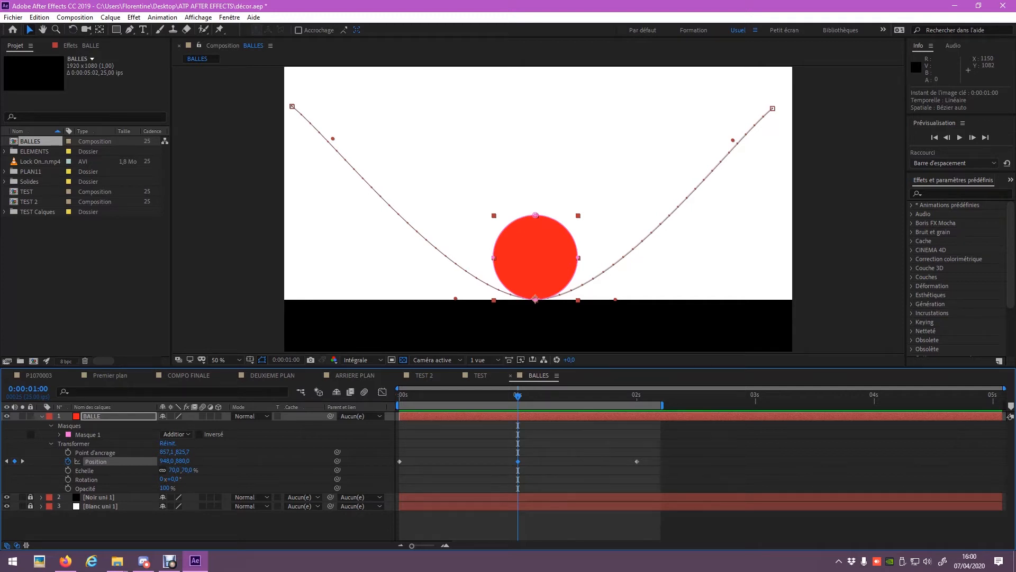
right_click(517, 461)
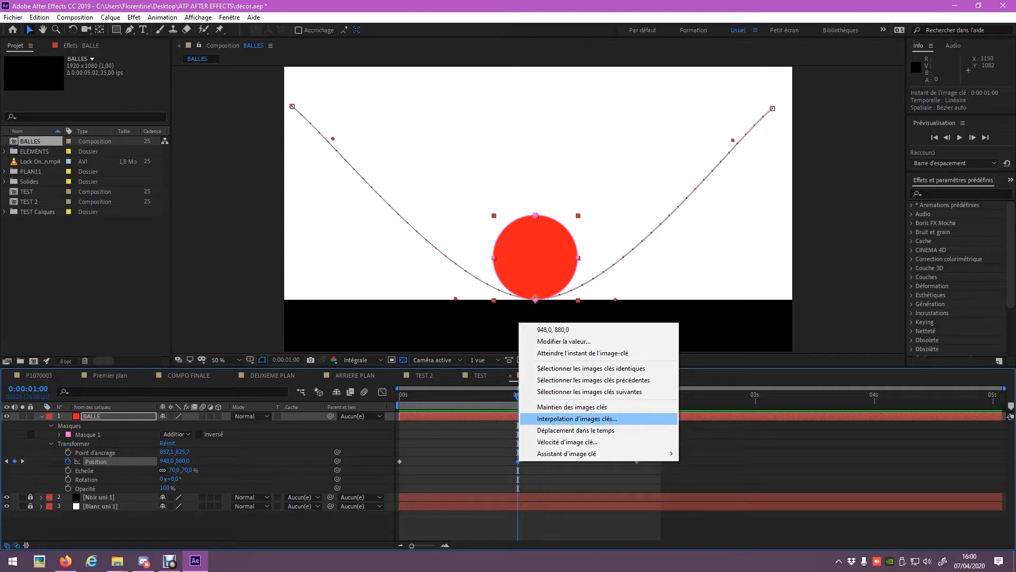
left_click(577, 419)
left_click_drag(536, 202, 262, 206)
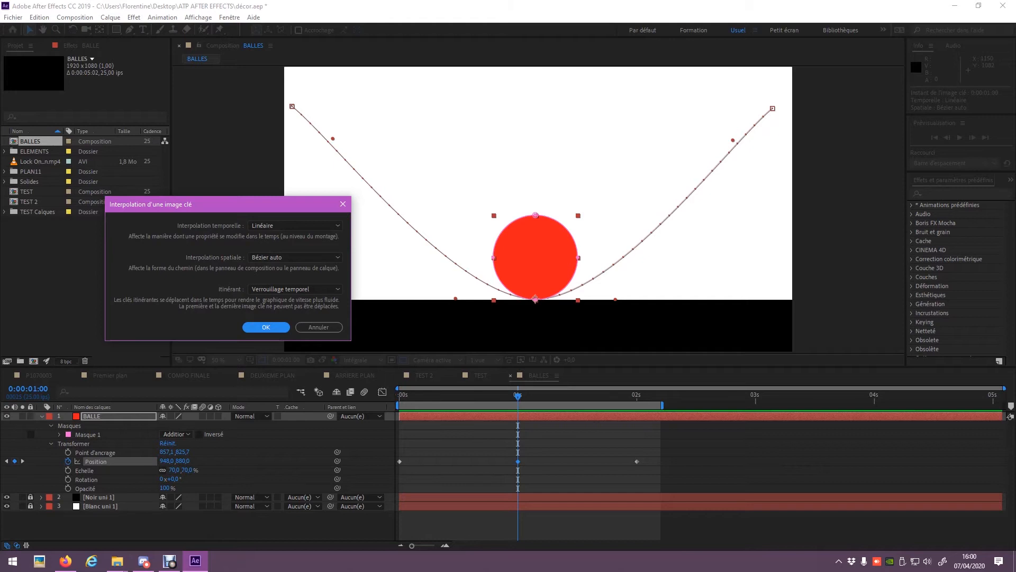
left_click(295, 257)
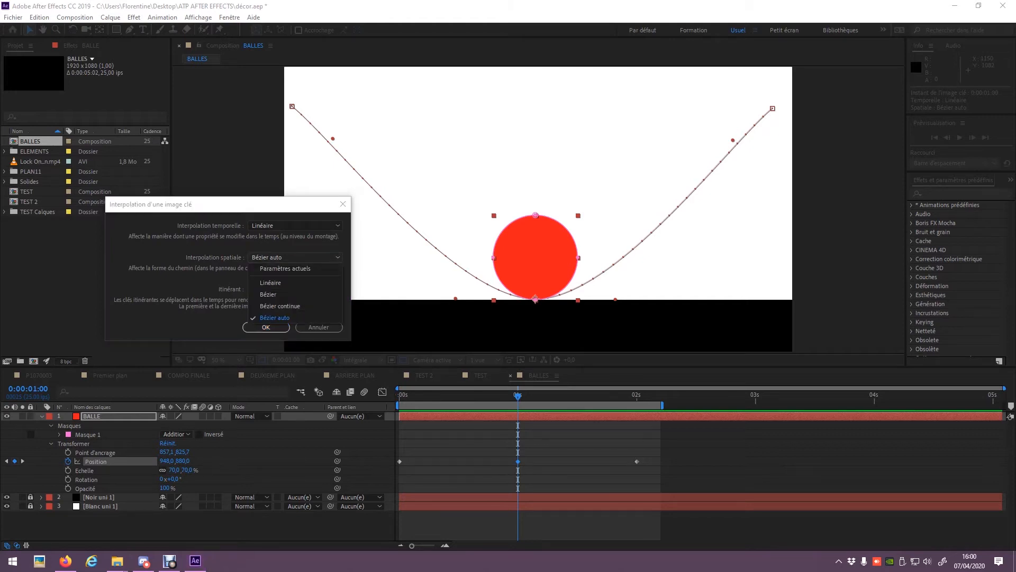
left_click(295, 283)
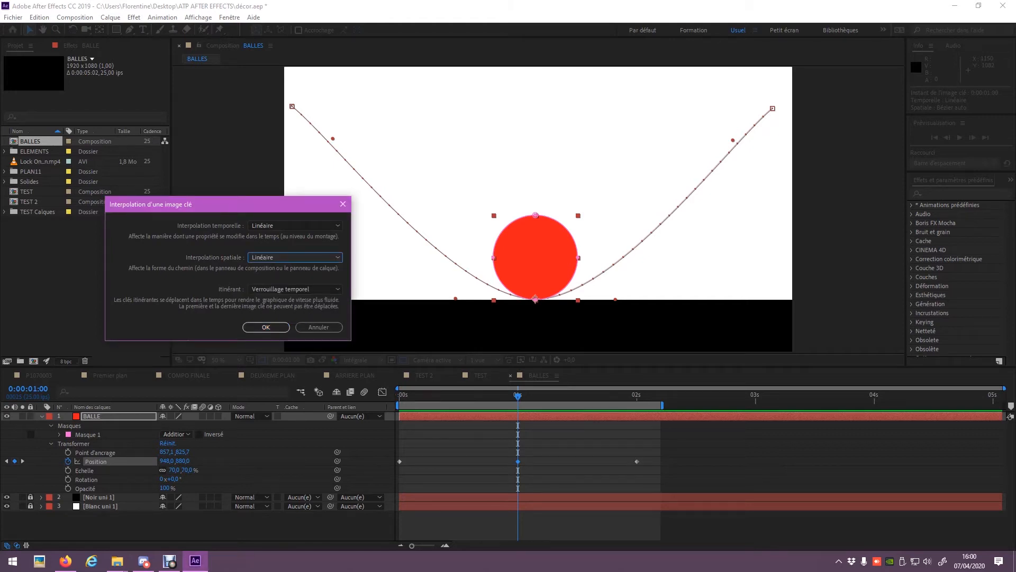
left_click(266, 327)
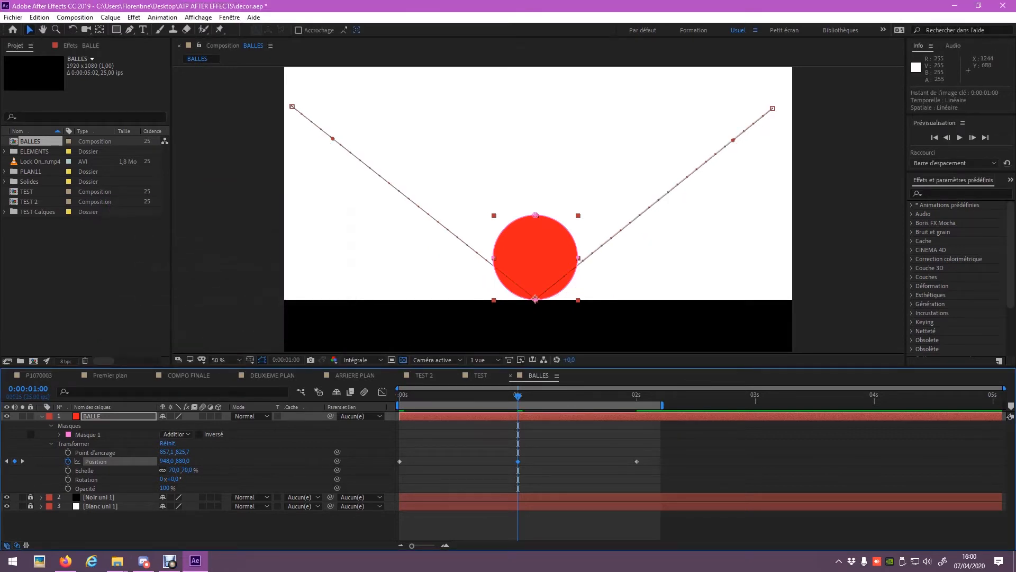
Preview the ball's straight-line bounce, check its Position keyframes and clear the selection
key("space")
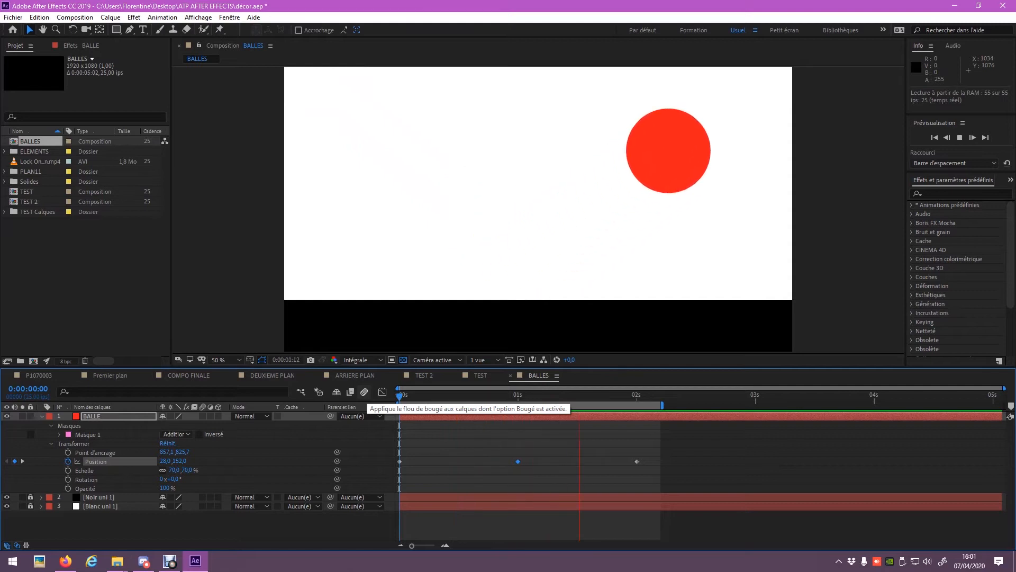
key("space")
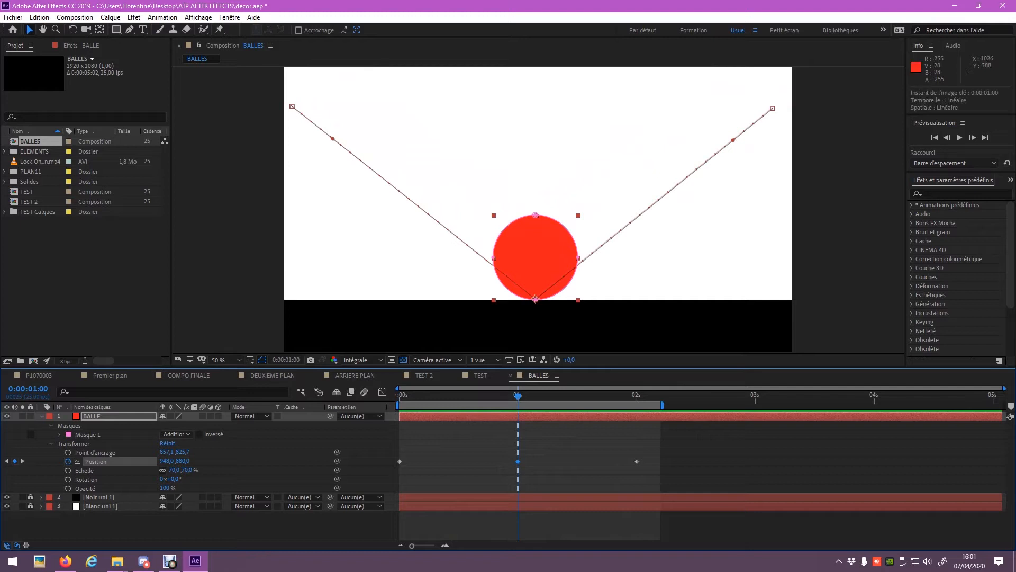
left_click(399, 461)
key("space")
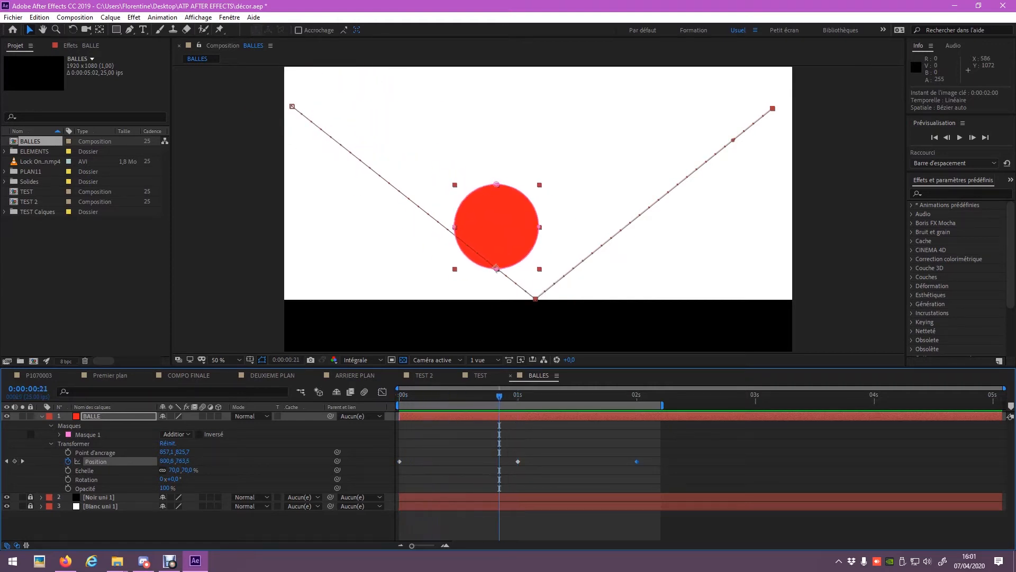
left_click(399, 462)
left_click(318, 351)
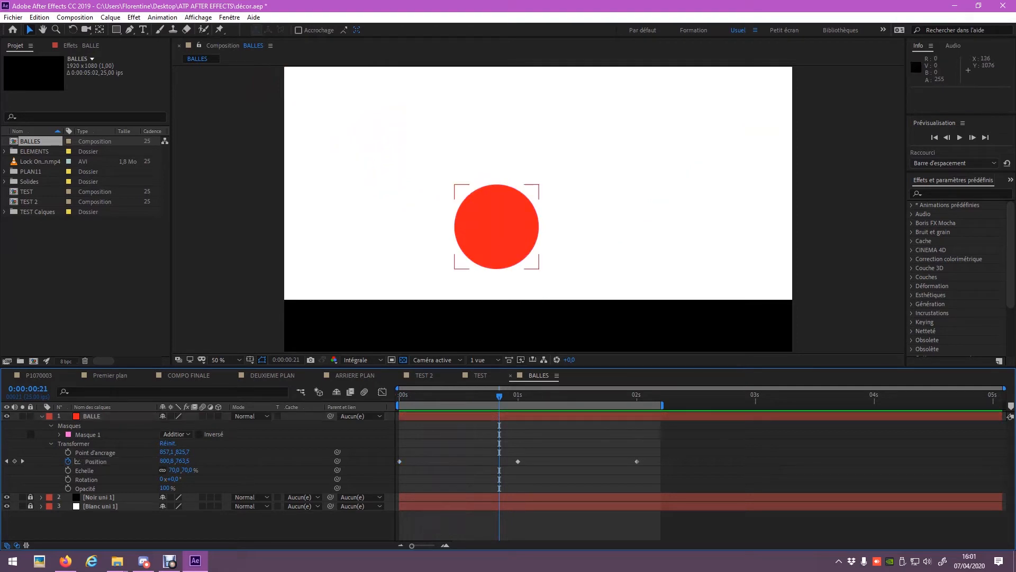
Curve the rising half of the ball's path by moving the Position handle of the 2 s keyframe to about 1425, 232
key("ctrl+z")
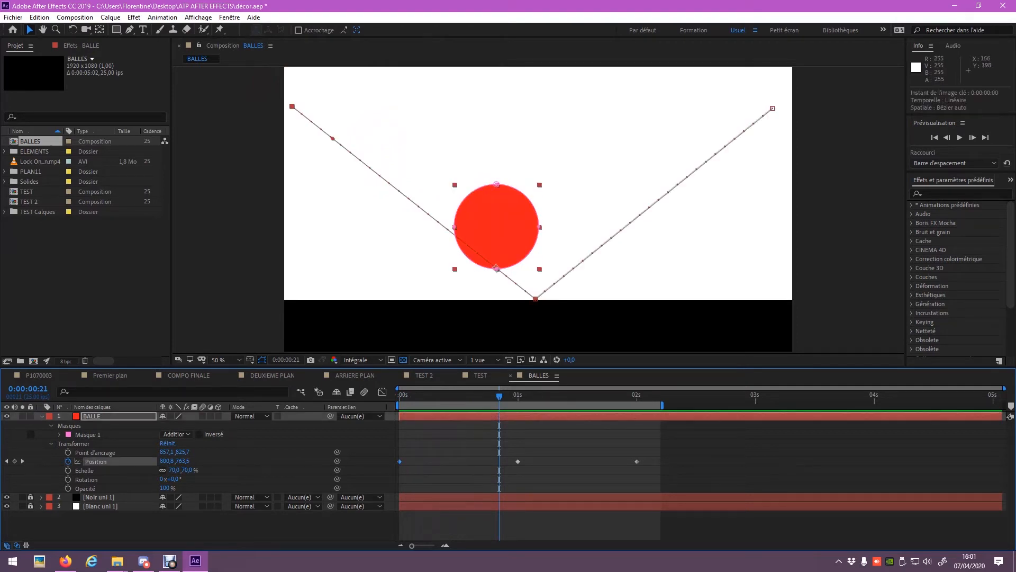
left_click(773, 109)
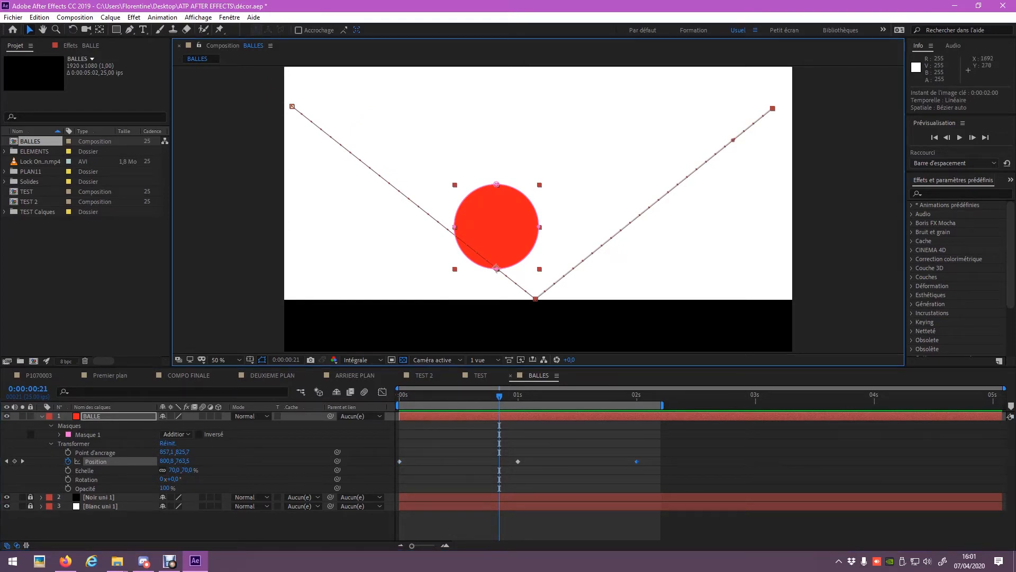
left_click_drag(732, 140, 662, 126)
Curve the falling half of the ball's path by moving the Position handle of the first keyframe to about 597, 257
left_click(399, 462)
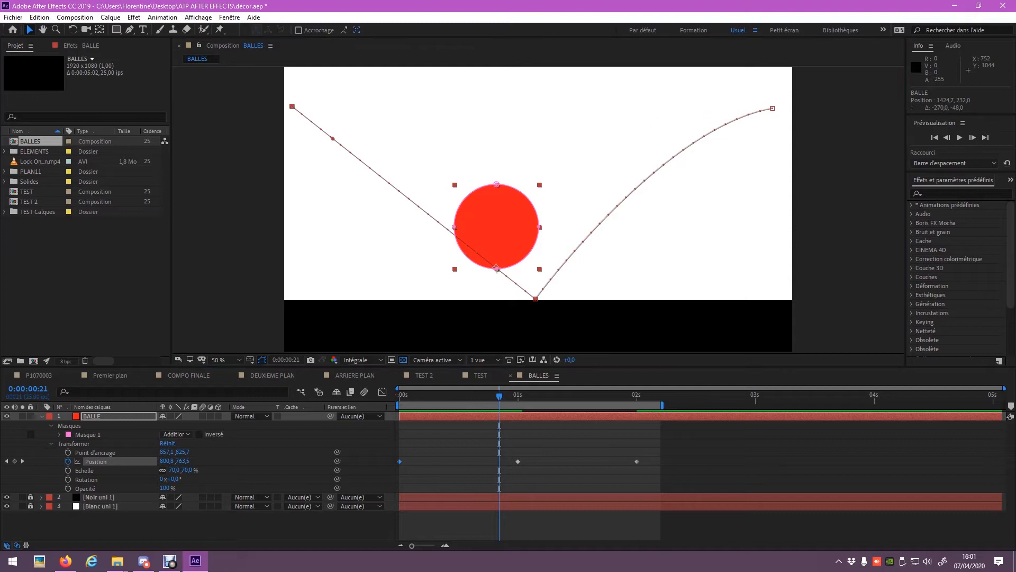
left_click_drag(333, 139, 425, 83)
left_click_drag(499, 396, 418, 396)
left_click_drag(426, 83, 443, 134)
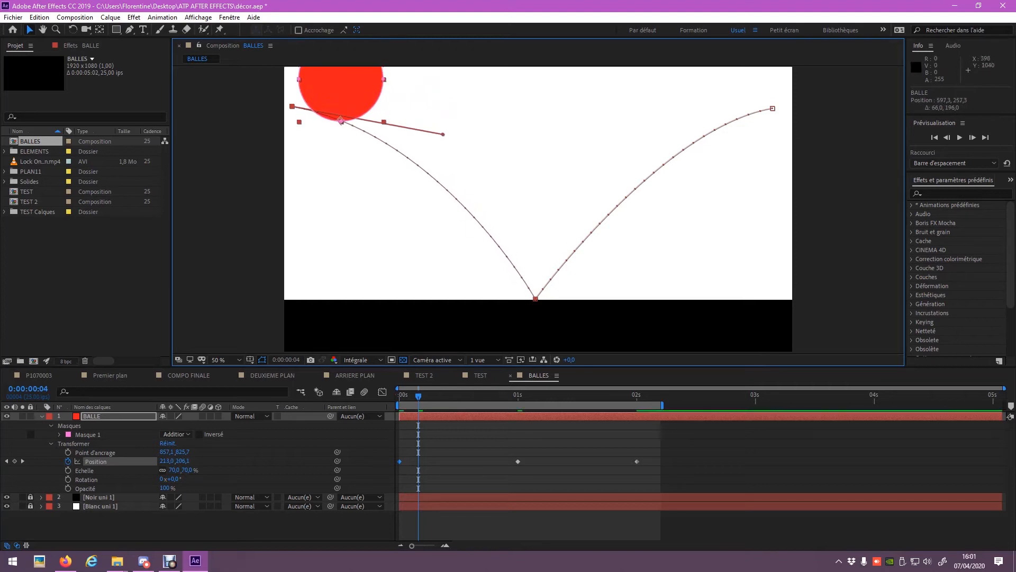
Preview the curved bounce and move the playhead to the floor-contact keyframe at 0:00:01:00
key("F2")
key("space")
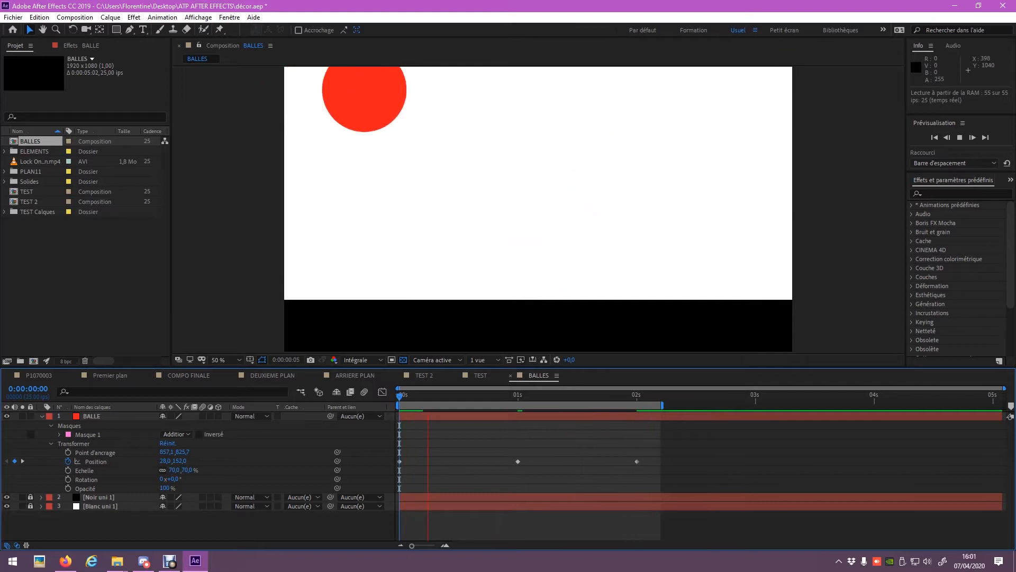
left_click(517, 462)
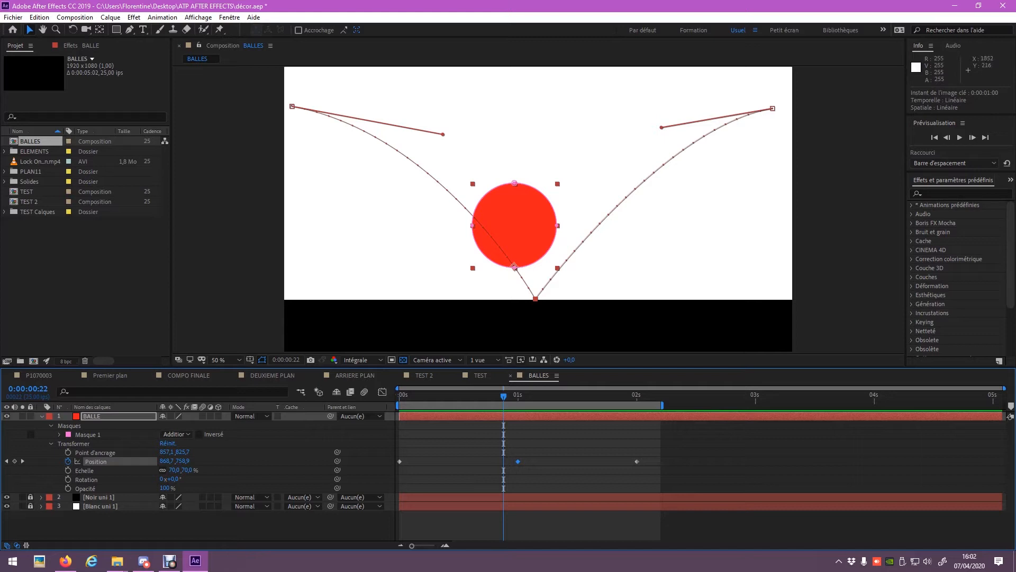
key("Page_Down")
key("Page_Down")
key("Page_Down")
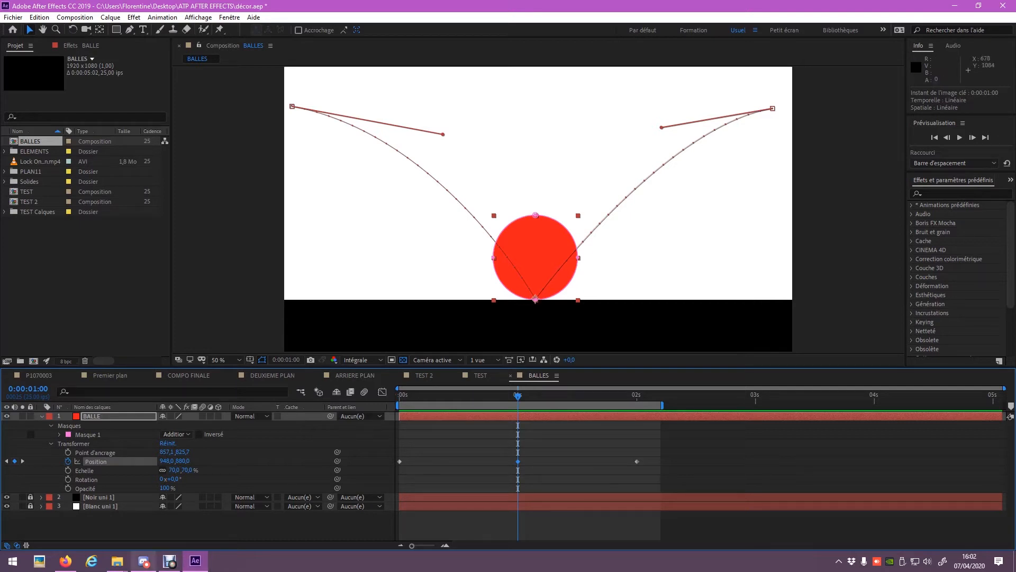
Switch to Discord to read the participants' messages in the mardi-7-avril channel, and return to After Effects
left_click(143, 560)
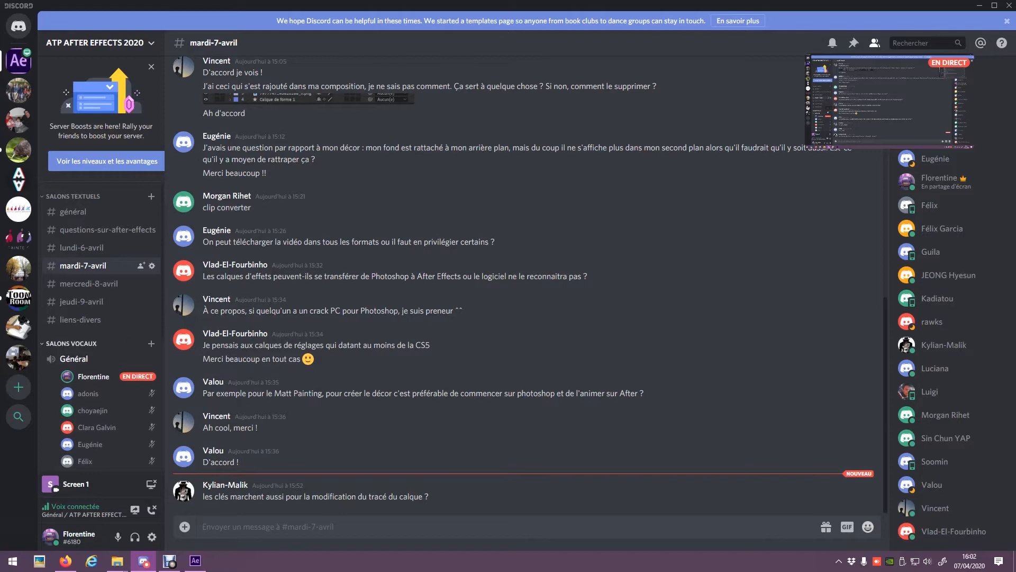
scroll(101, 318, "down", 5)
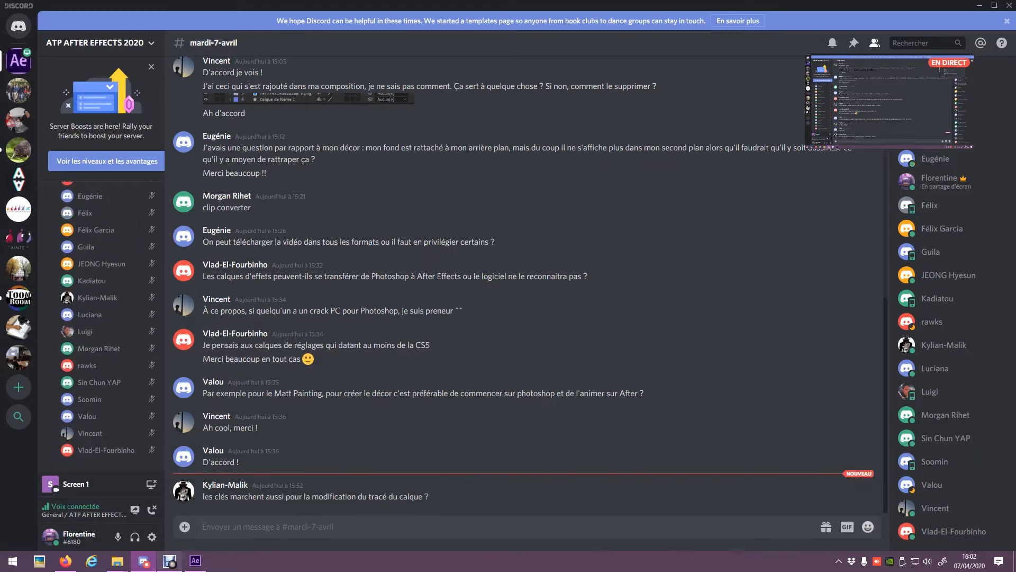
mouse_move(196, 560)
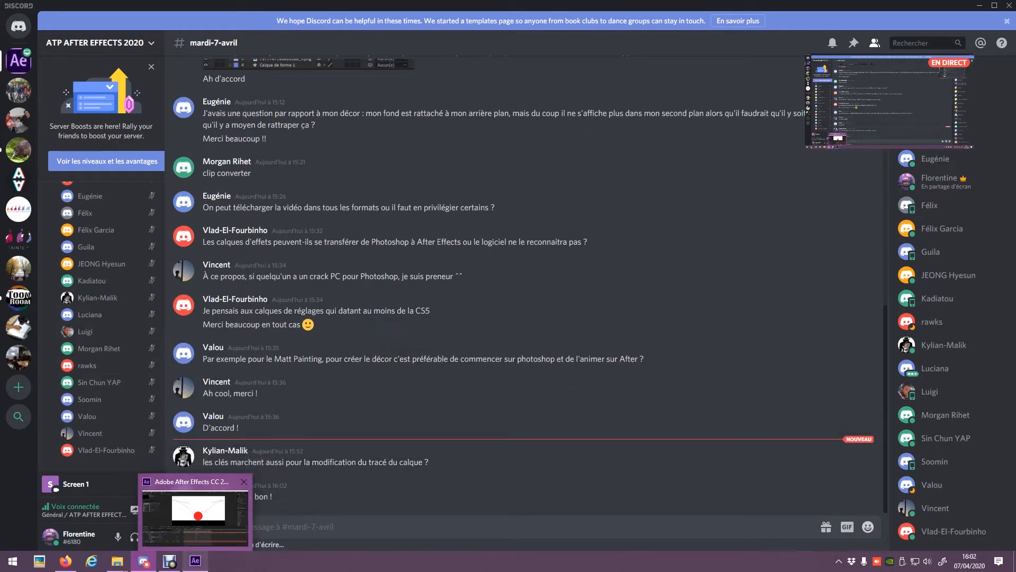
left_click(195, 511)
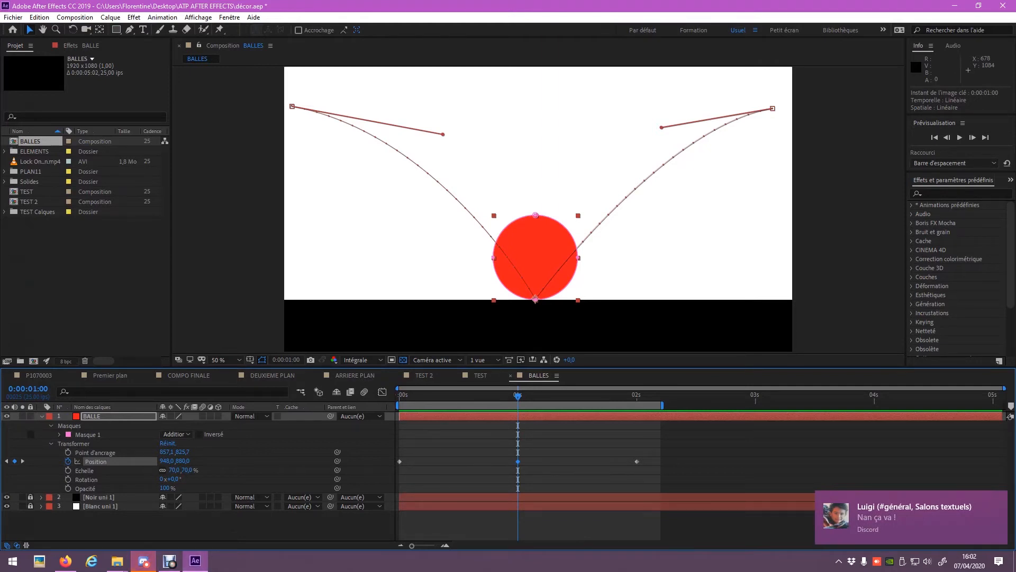
left_click(195, 561)
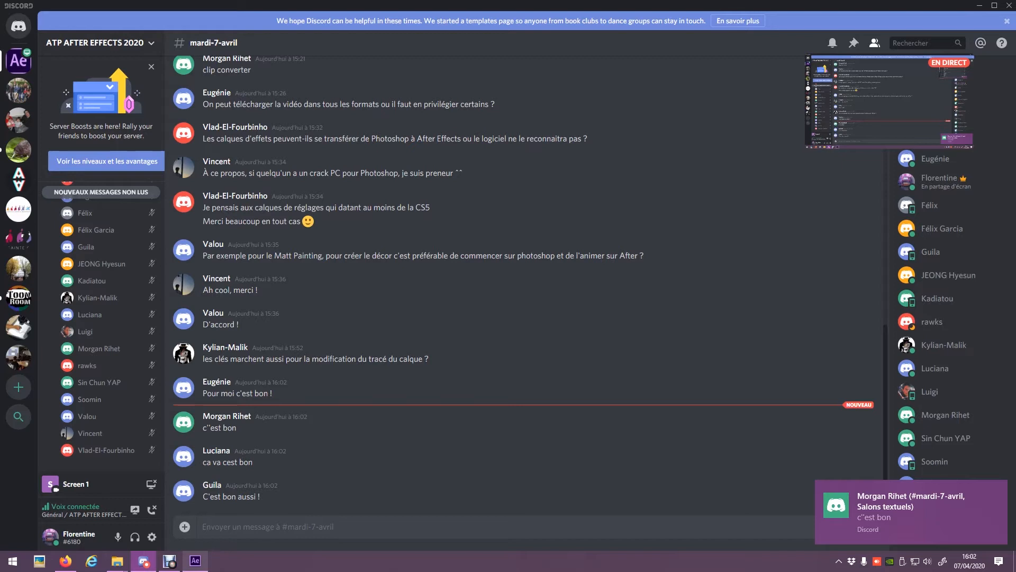
left_click(196, 561)
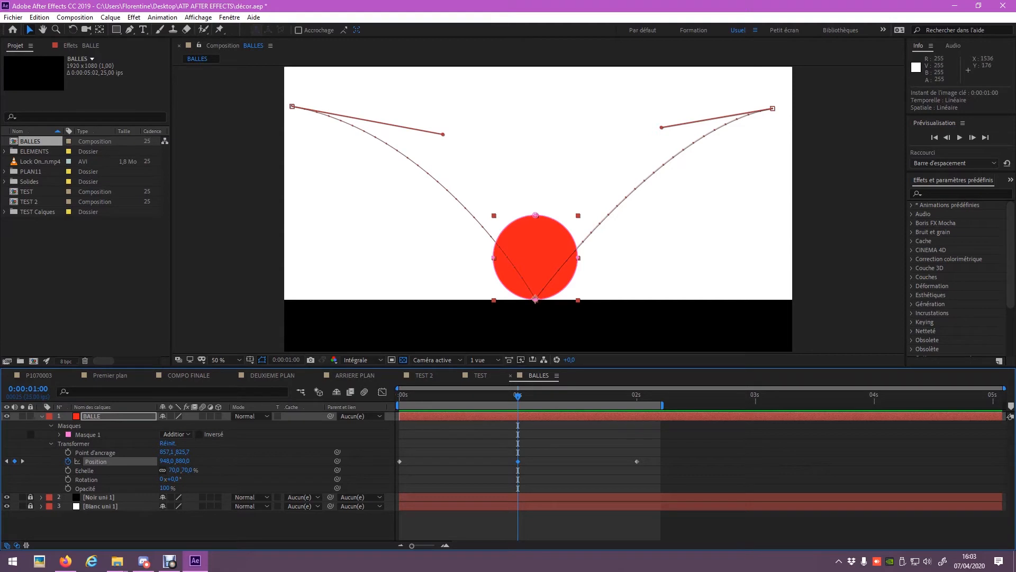
Compare the path handles of the ball's Position keyframes at 0 s, 1 s and 2 s
left_click(292, 106)
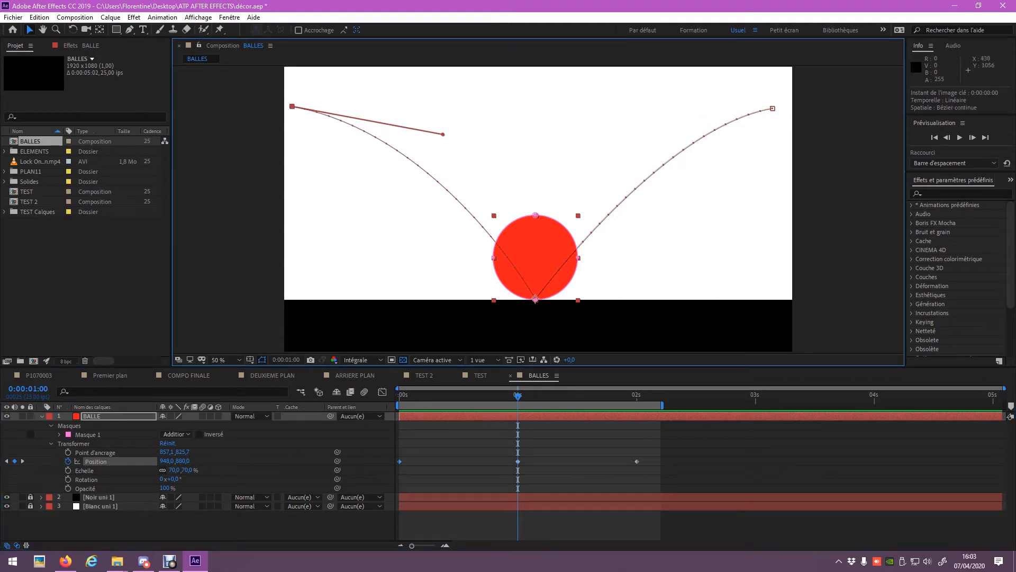
left_click(517, 462)
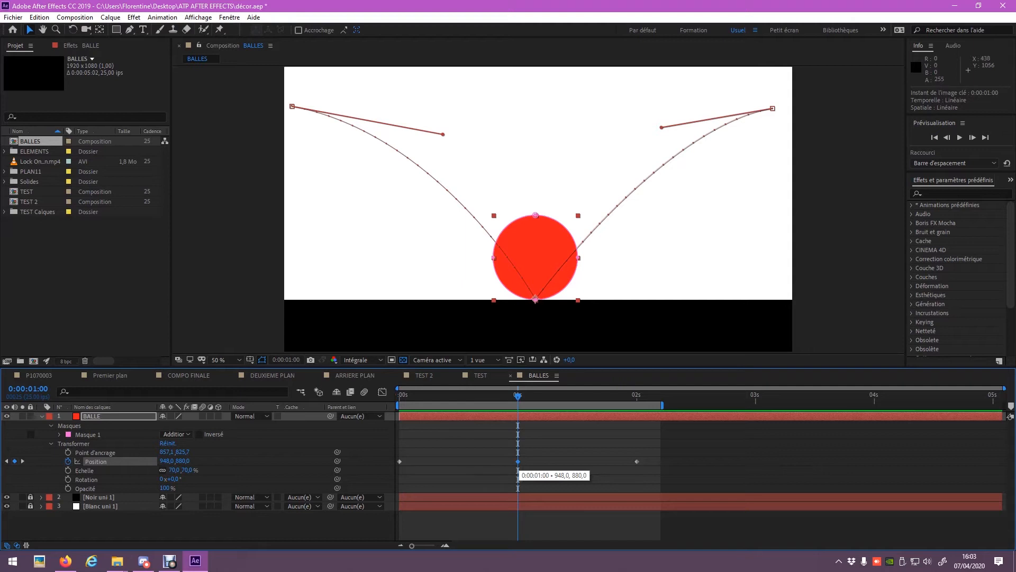
left_click(400, 461)
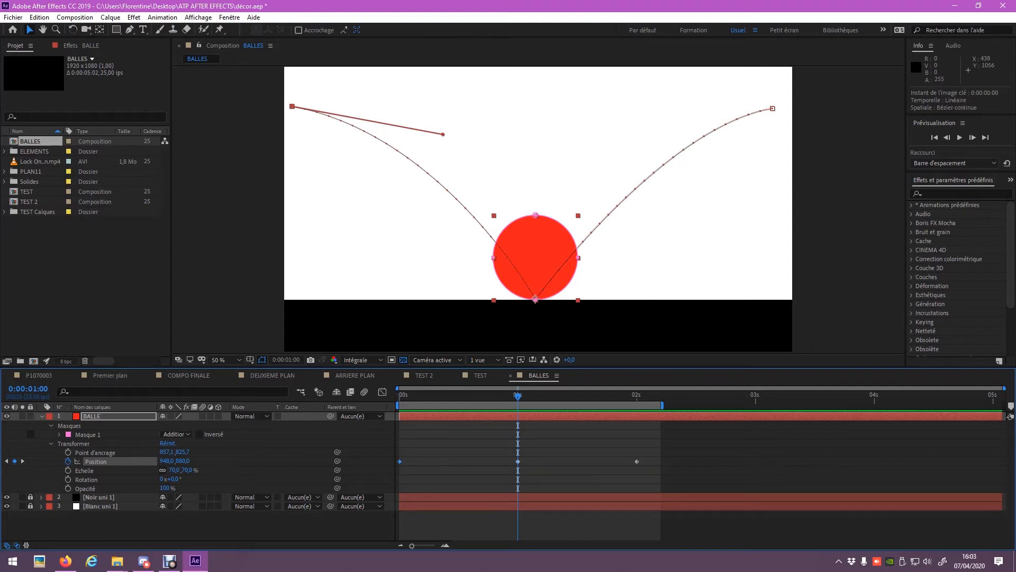
left_click(636, 462)
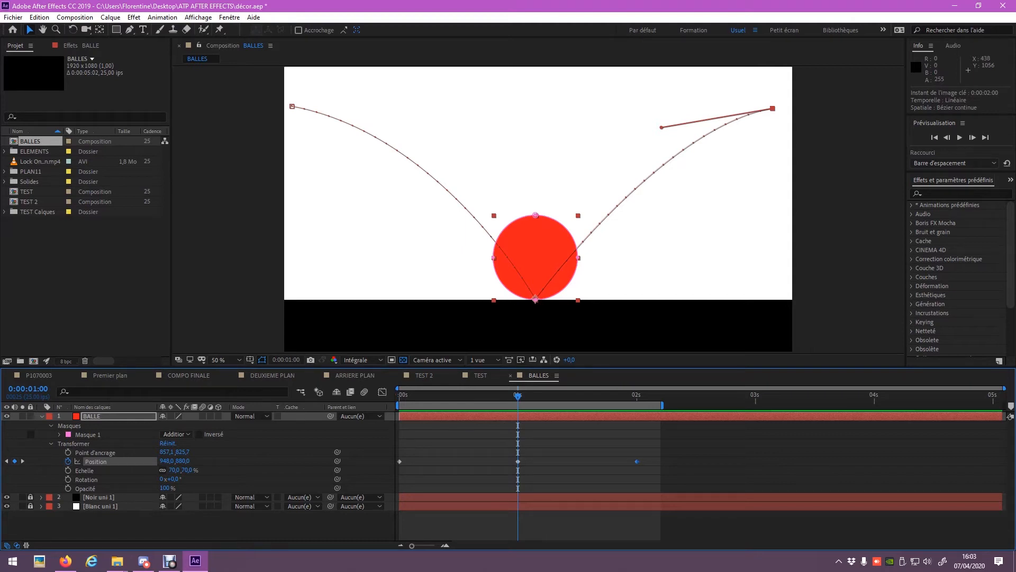
left_click(517, 461)
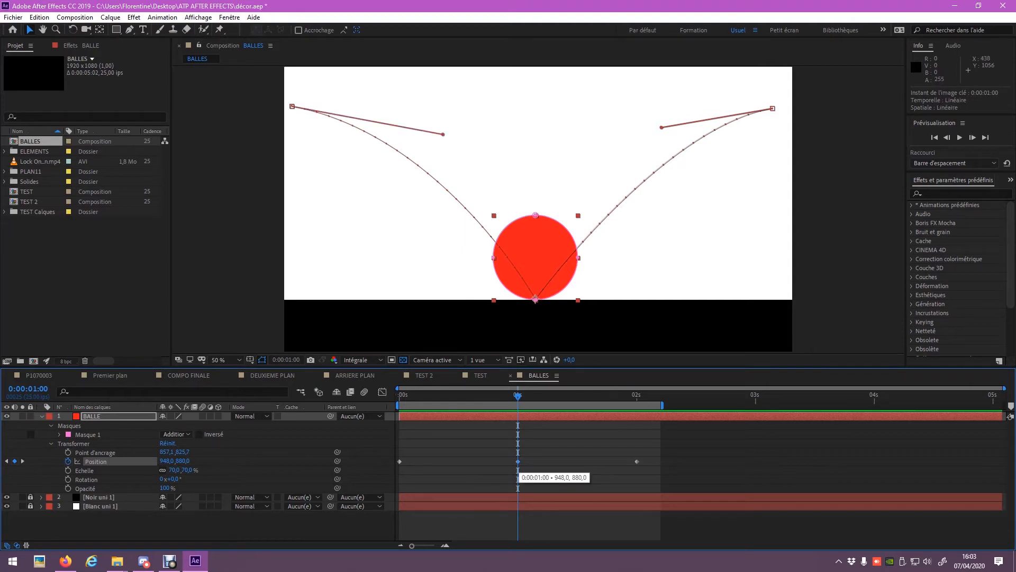
left_click(400, 461)
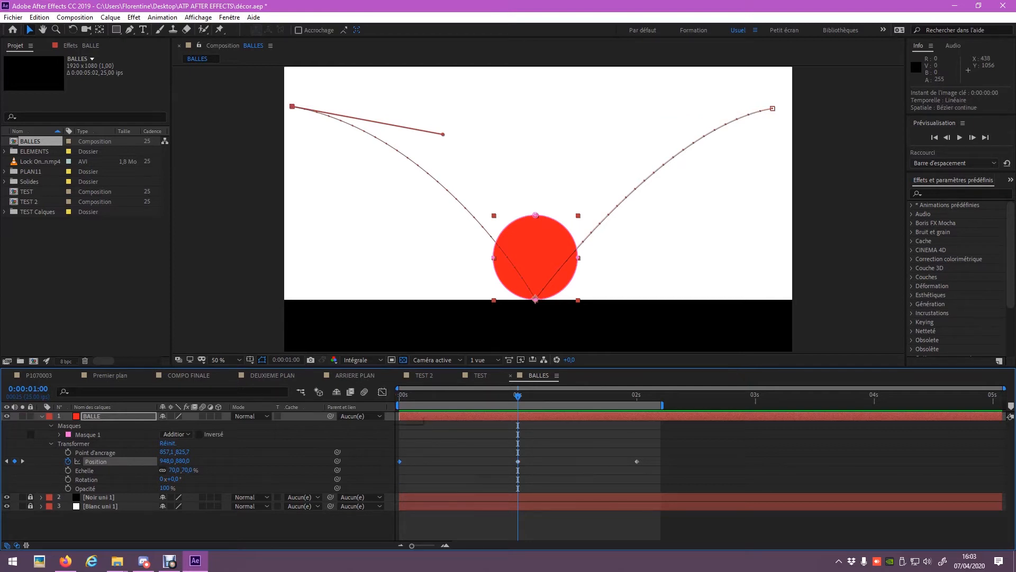
Examine the ball's Position curves in the graph editor from 0:00:00:00, fitted to the selection, and return to the keyframe view
left_click(400, 396)
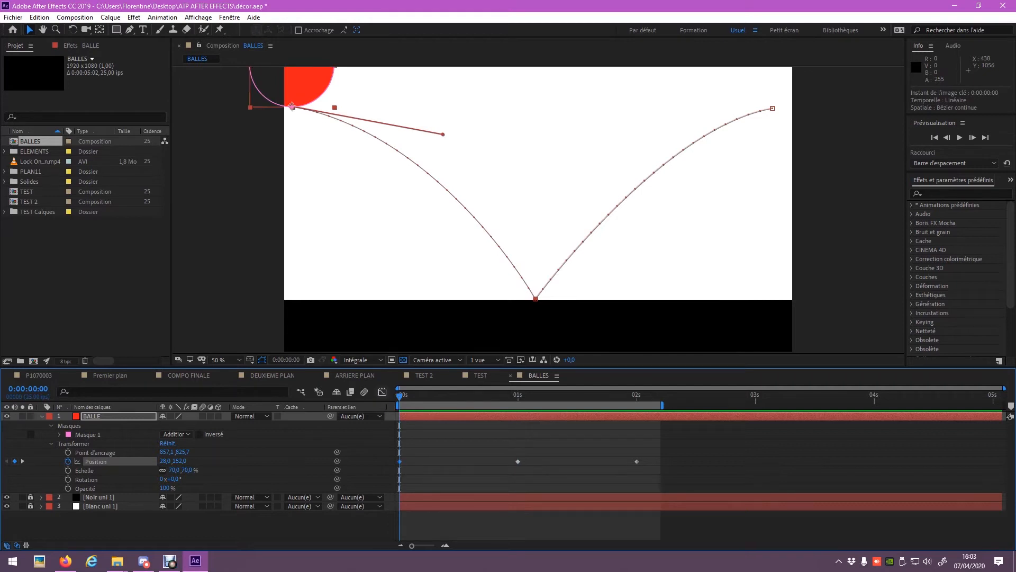
left_click(383, 392)
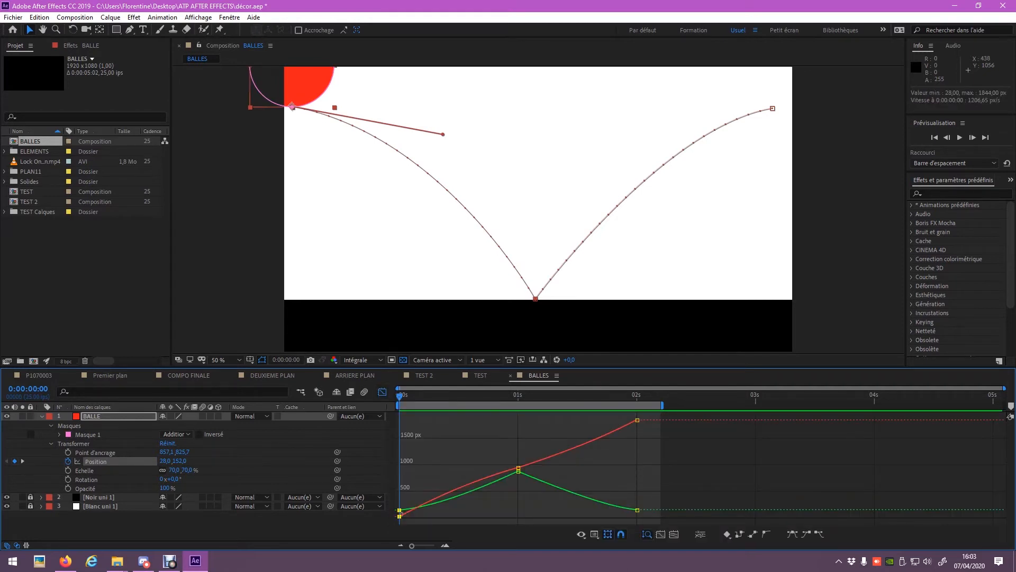
left_click(660, 534)
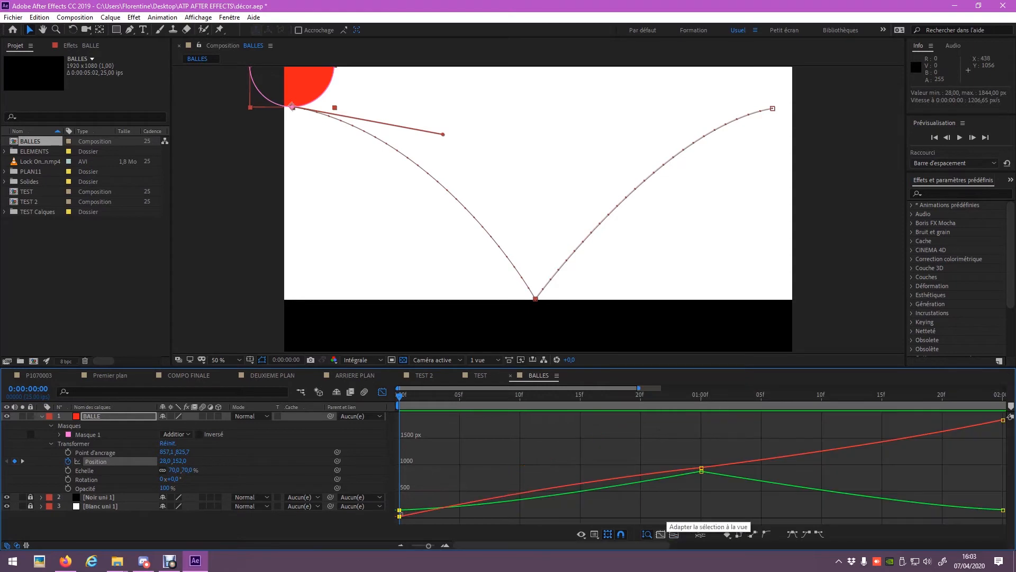
left_click(660, 533)
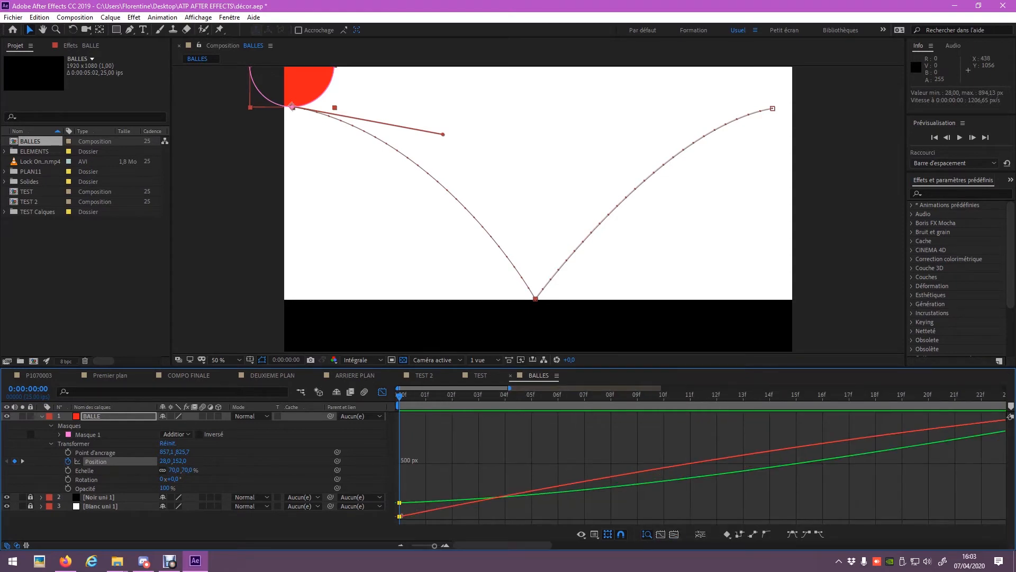
key("shift+F3")
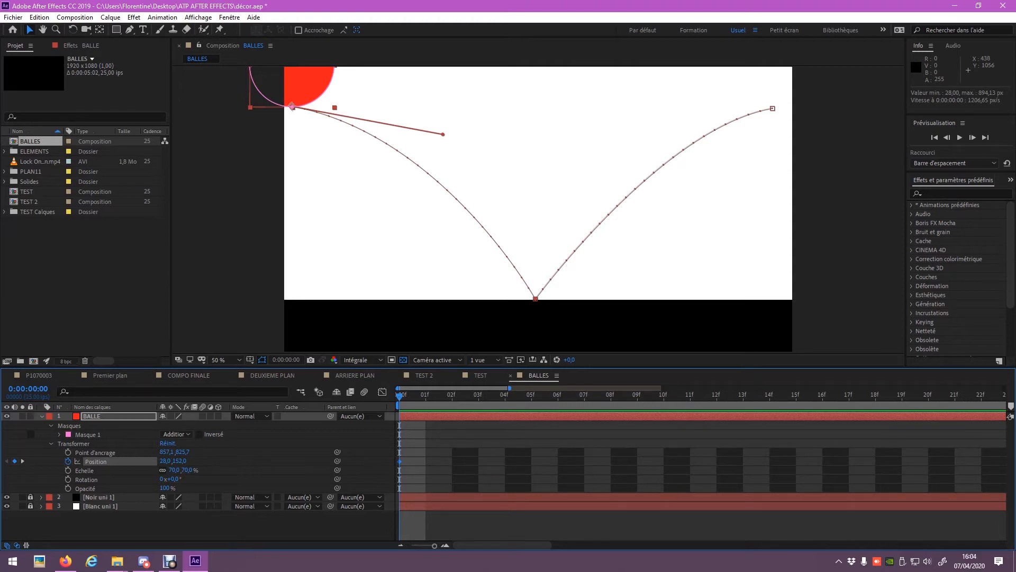
Apply Lissage à l'éloignement to the first Position keyframe of the BALLE layer and preview the motion
left_click_drag(509, 389, 800, 388)
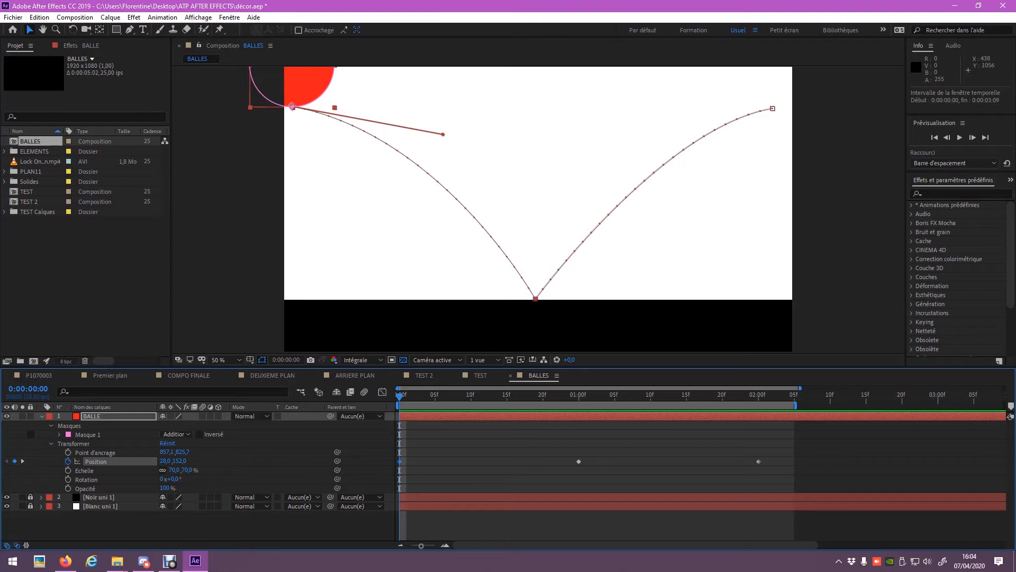
right_click(400, 461)
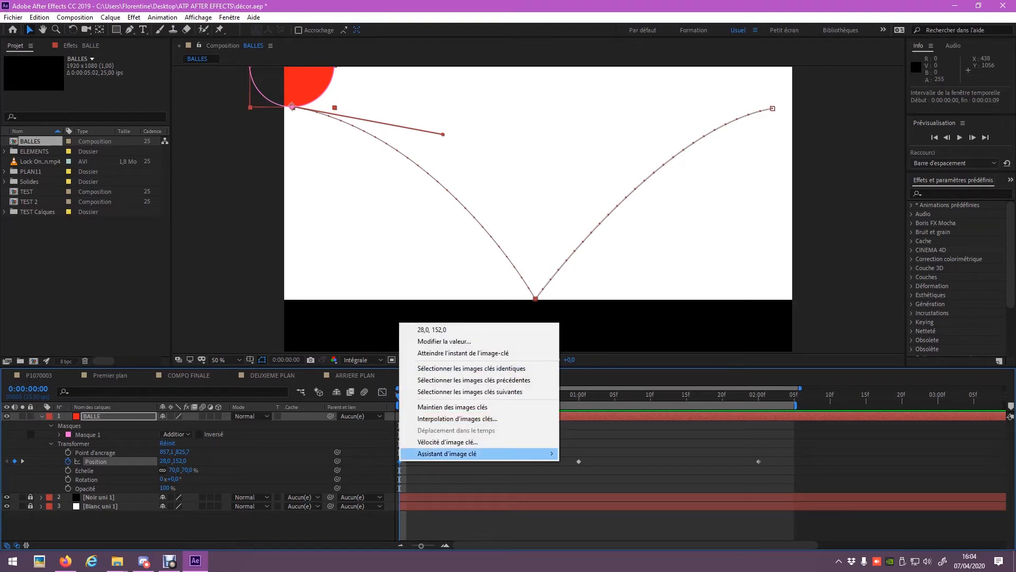
mouse_move(447, 454)
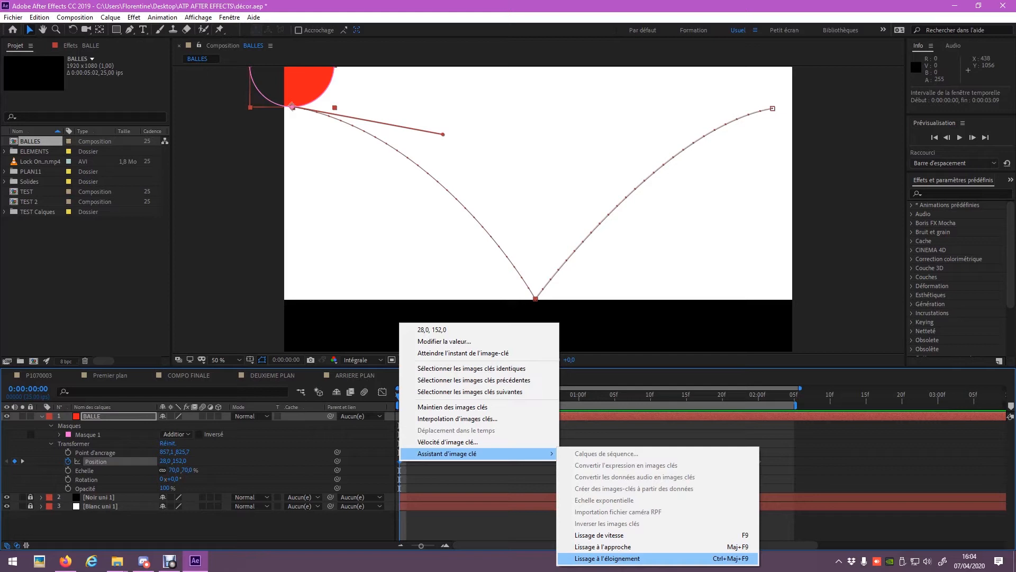
key("Return")
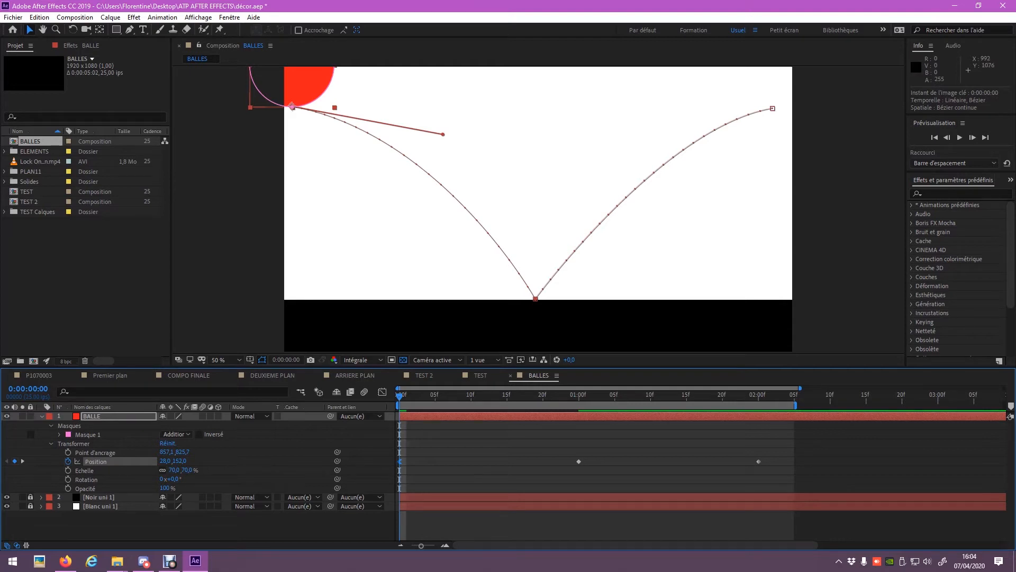
key("space")
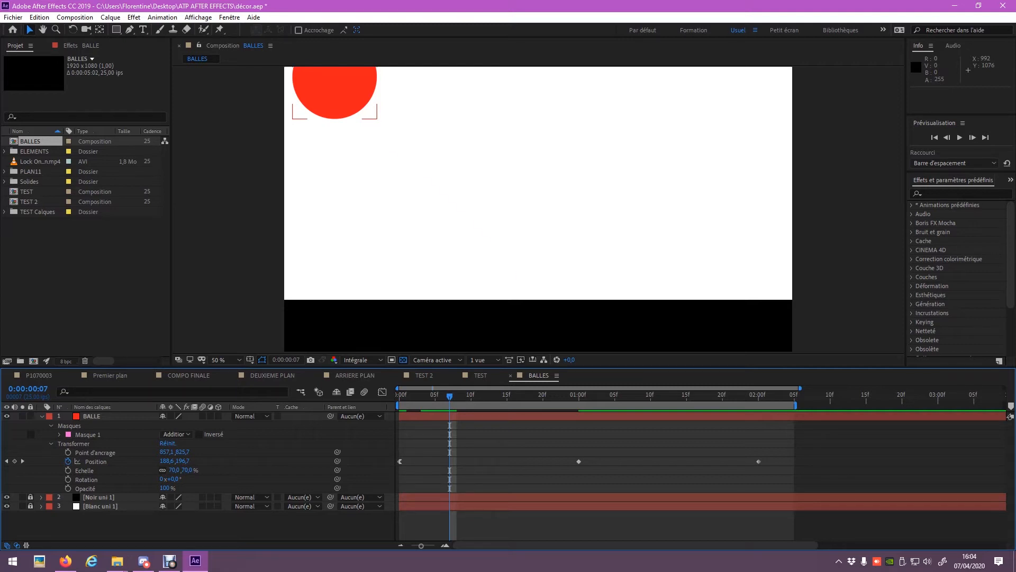
Apply Lissage à l'approche to the Position keyframe at 2 s and preview the eased bounce
left_click(758, 461)
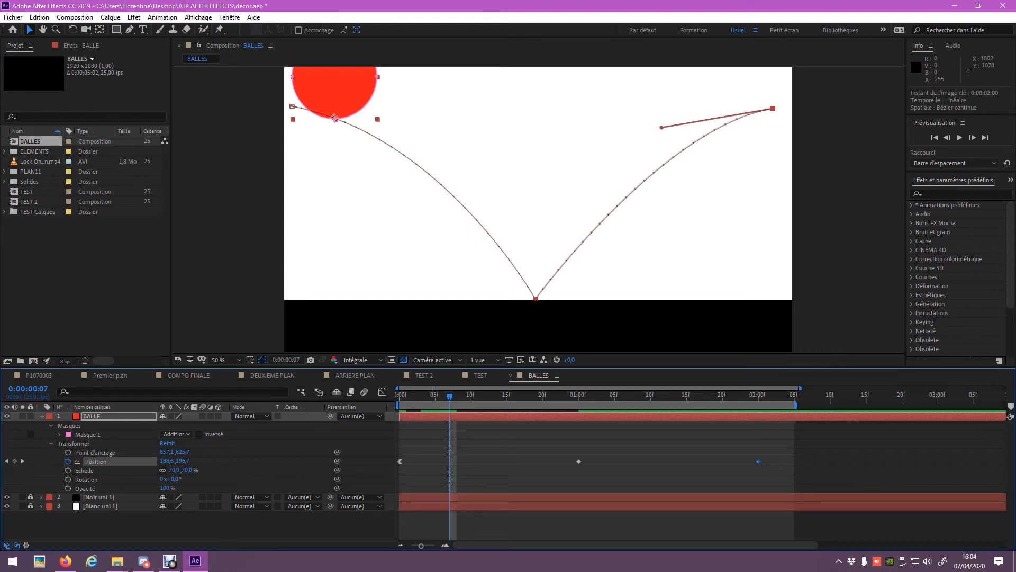
right_click(758, 462)
mouse_move(807, 454)
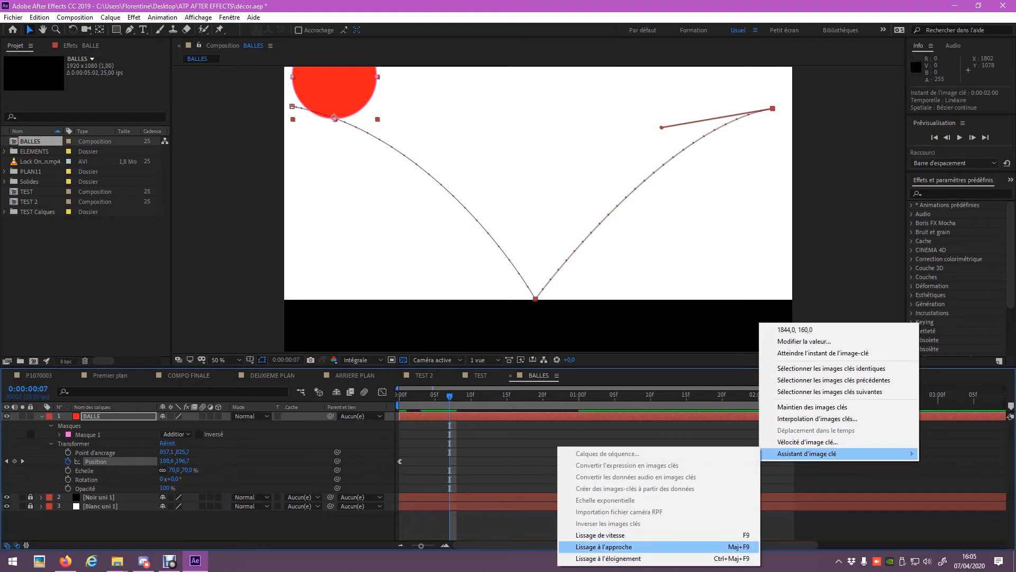
left_click(603, 547)
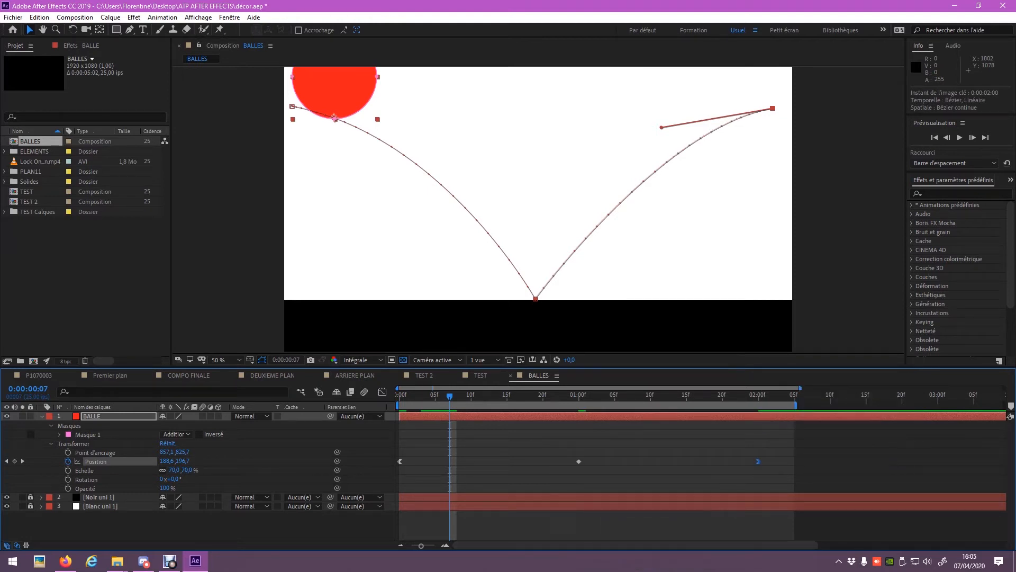
key("F2")
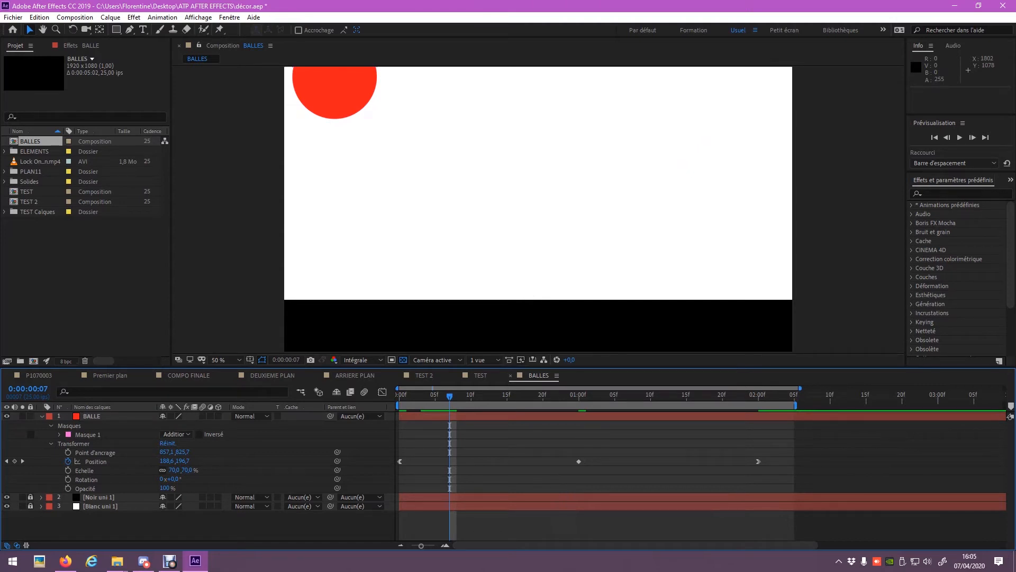
left_click(400, 462)
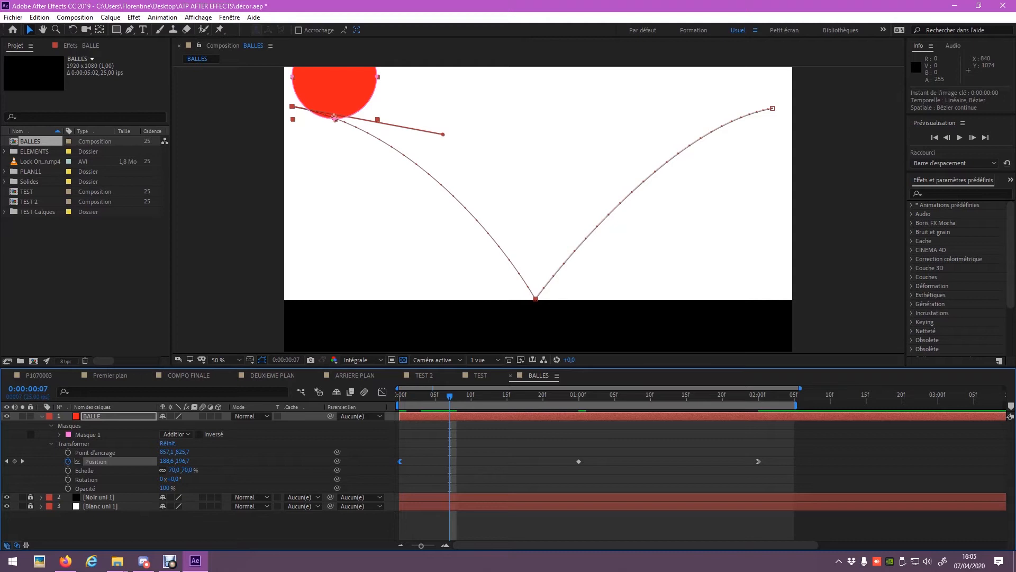
key("space")
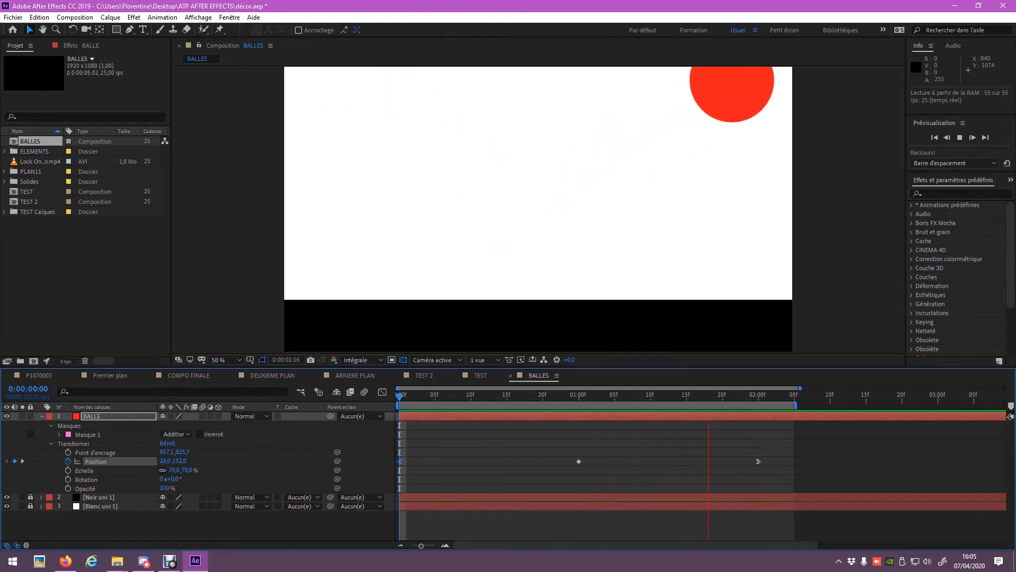
Preview the eased bounce from the start and return the current time to the Position keyframe at 0:00:01:00
key("space")
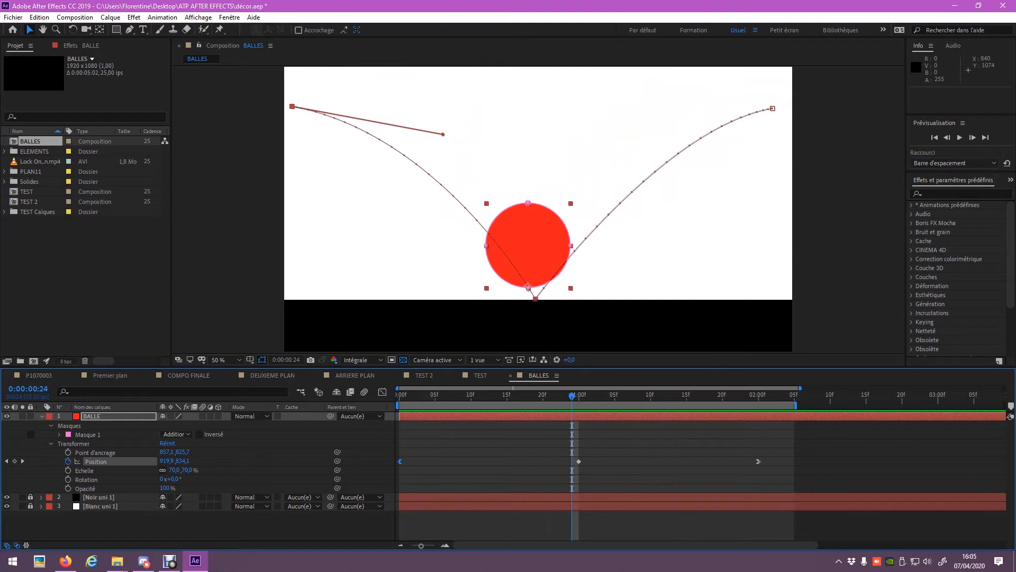
key("Home")
key("space")
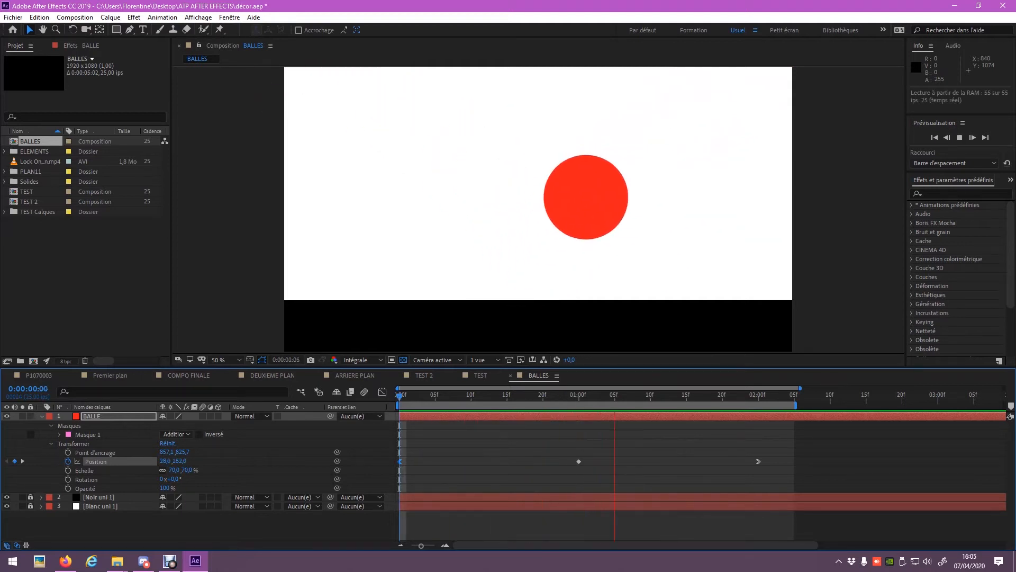
key("Page_Up")
left_click_drag(650, 396, 579, 396)
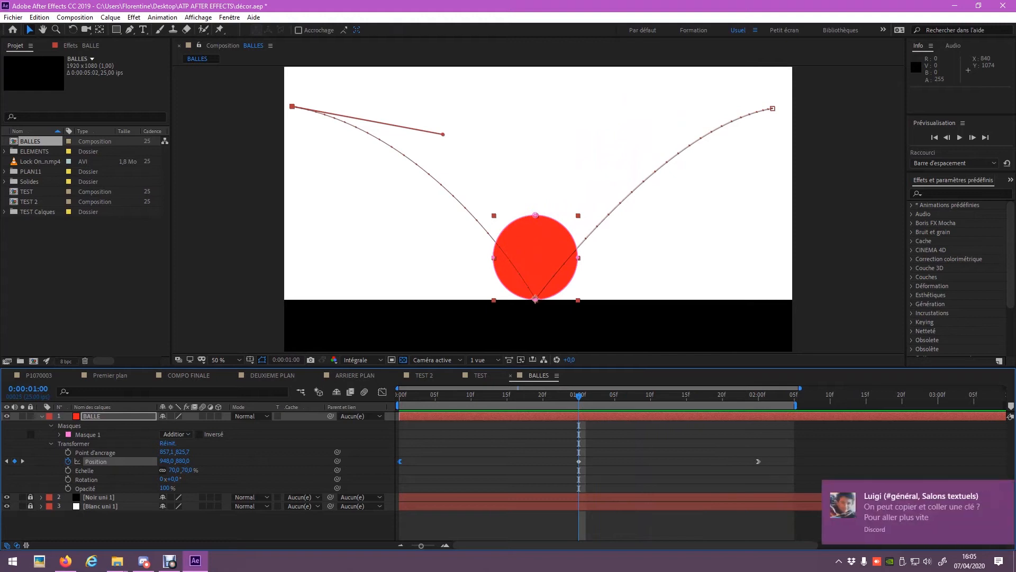
Retime the ball's Position keyframes, moving the bounce keyframe to 0:00:00:19 and the last one to 0:00:01:13
left_click_drag(579, 461, 543, 462)
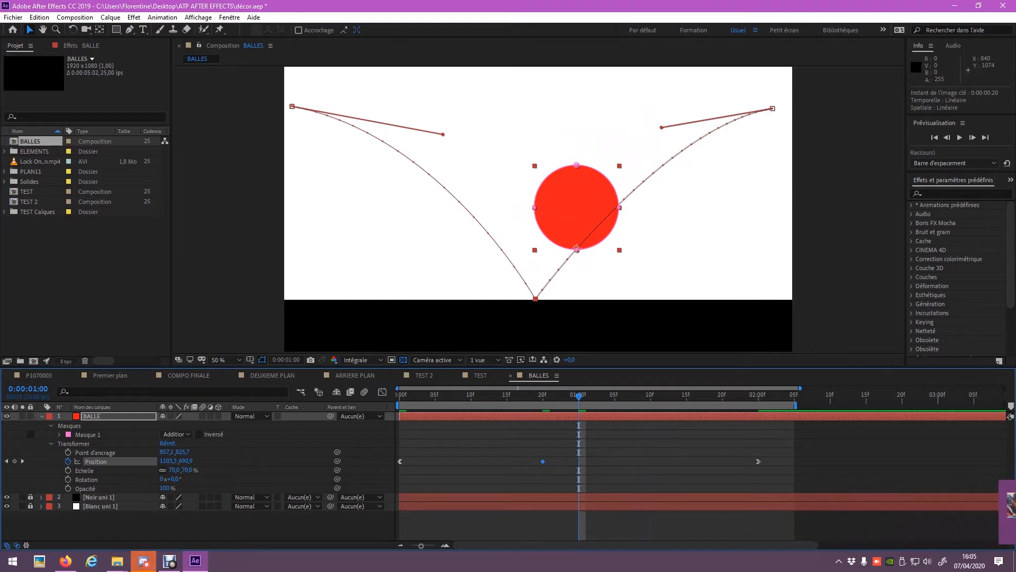
left_click_drag(758, 461, 671, 461)
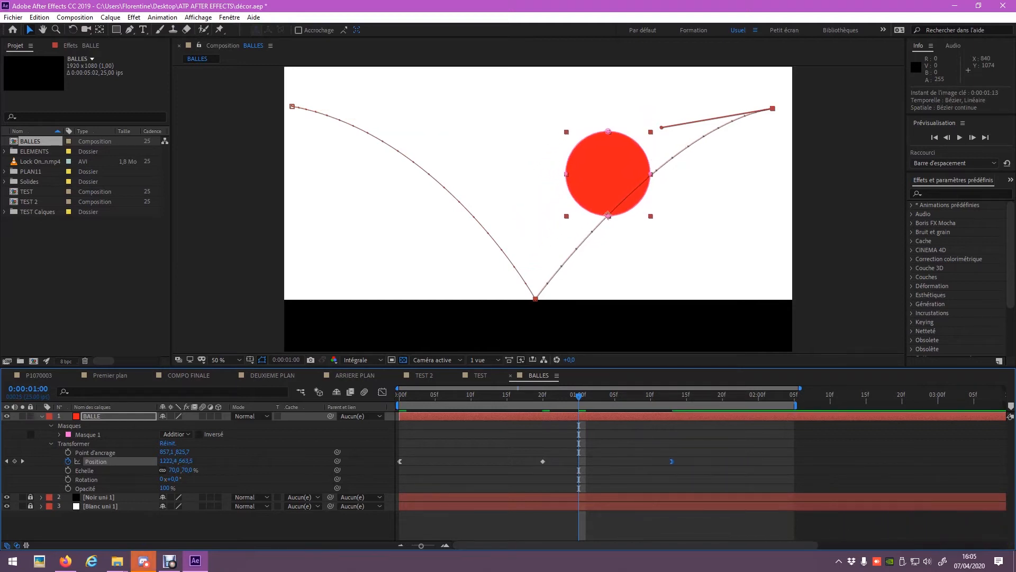
left_click_drag(543, 461, 535, 461)
left_click_drag(528, 396, 536, 396)
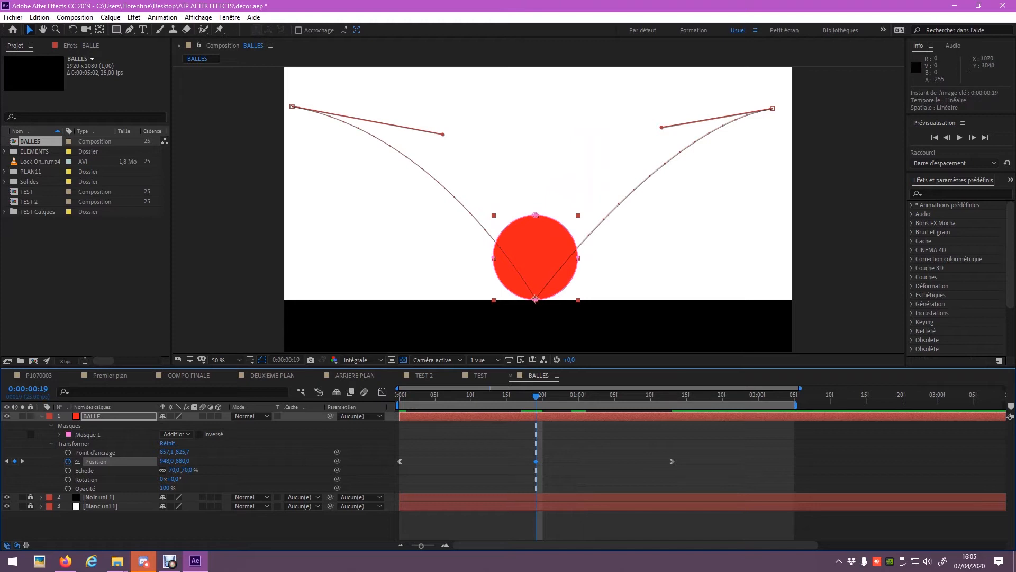
Paste a copy of the first Position keyframe at 0:00:01:18 and preview the ball's motion
left_click_drag(536, 396, 399, 396)
left_click(400, 462)
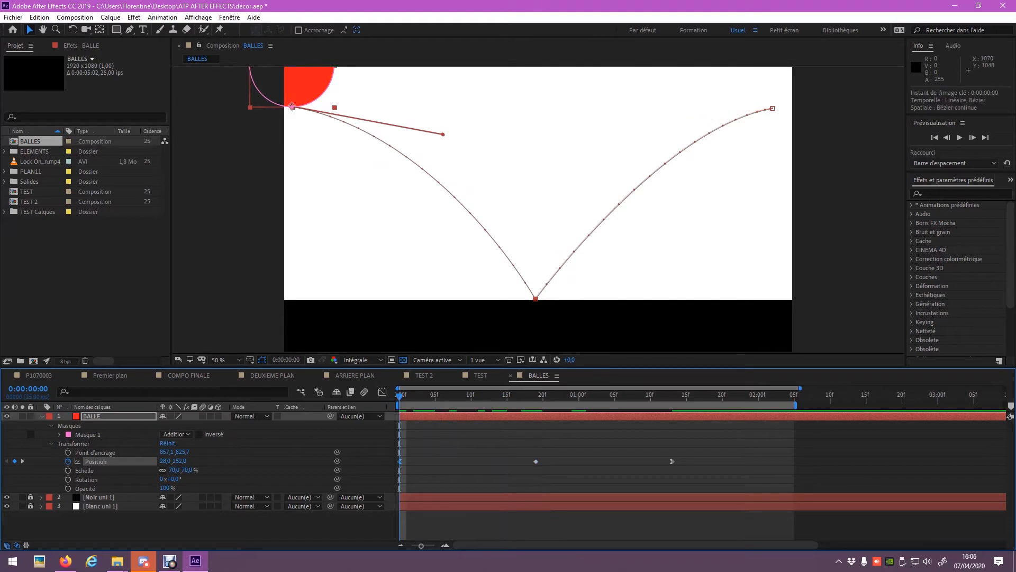
key("ctrl+c")
left_click(708, 396)
key("ctrl+v")
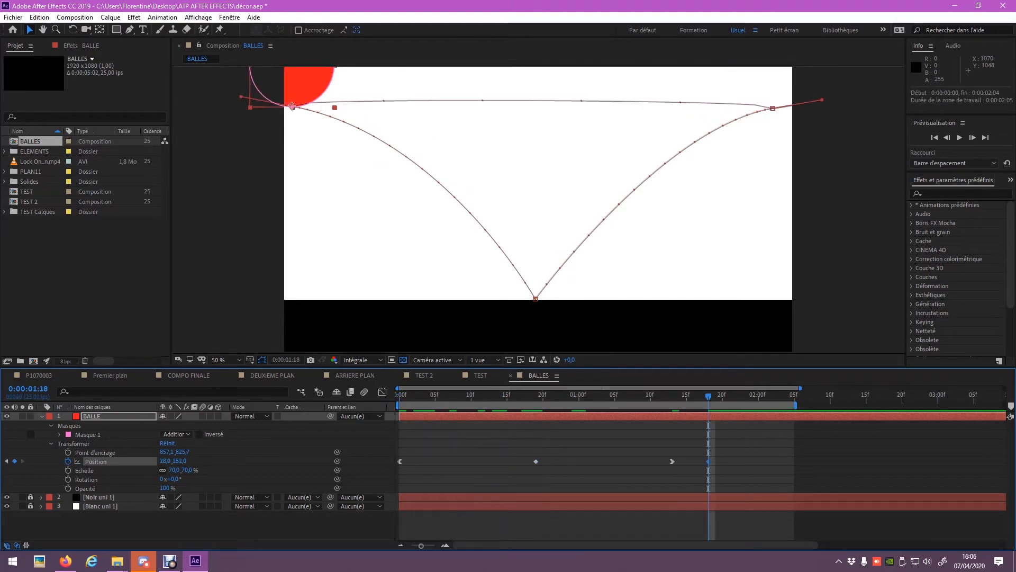
key("space")
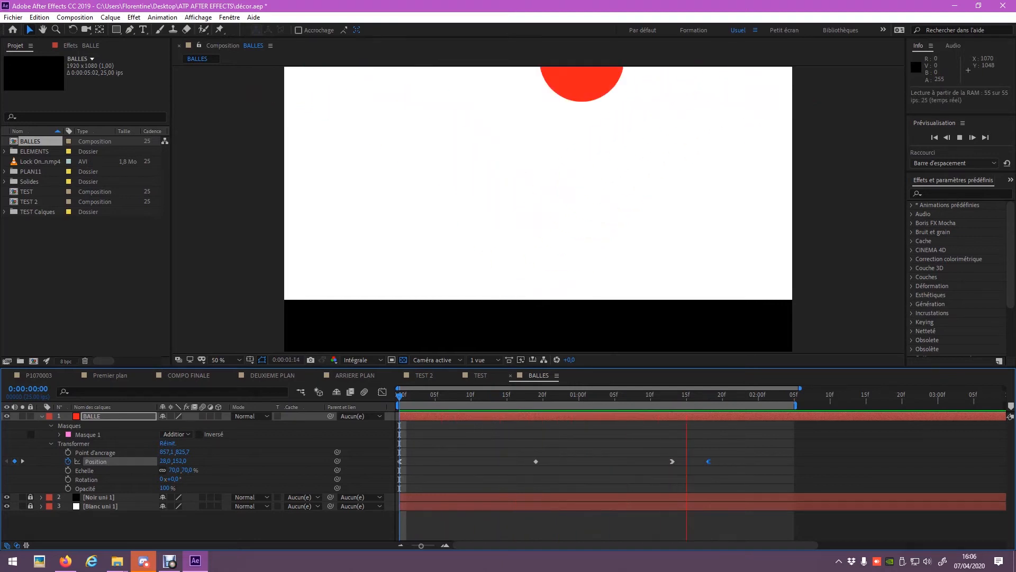
key("space")
Delete the pasted Position keyframe at 0:00:01:18 and preview the bounce from the start
left_click(400, 461)
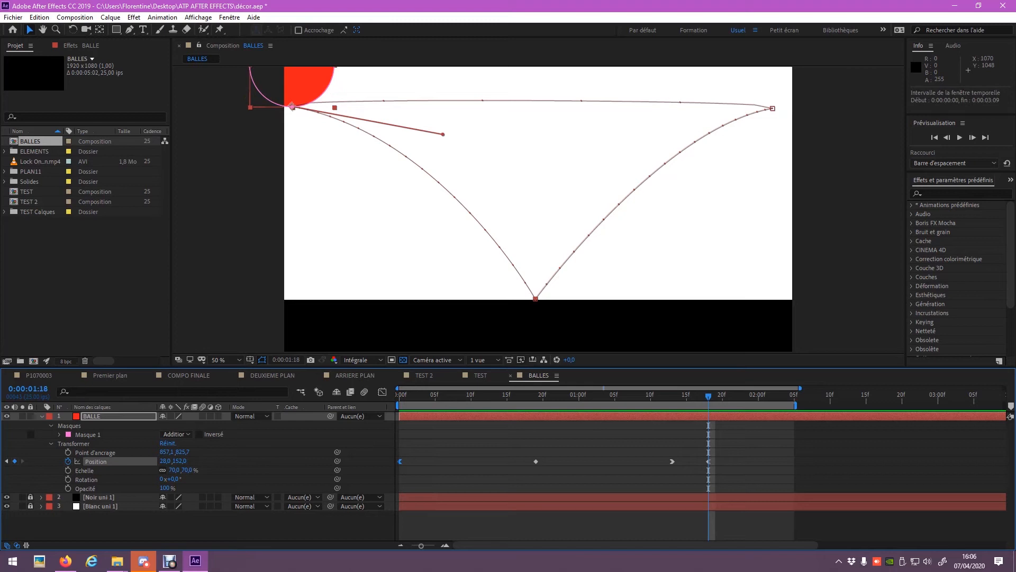
left_click(708, 461)
key("Delete")
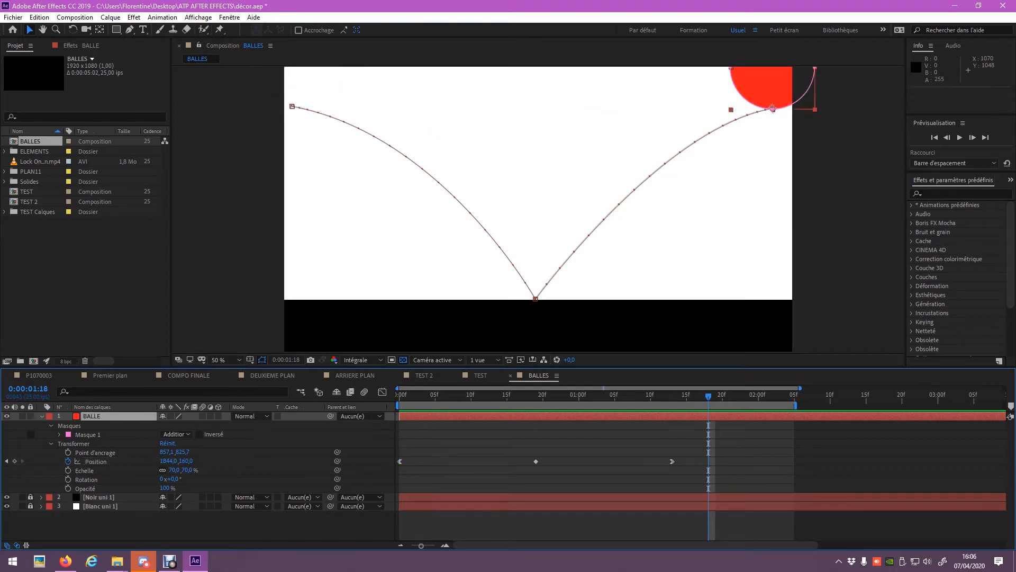
left_click_drag(709, 395, 399, 396)
key("space")
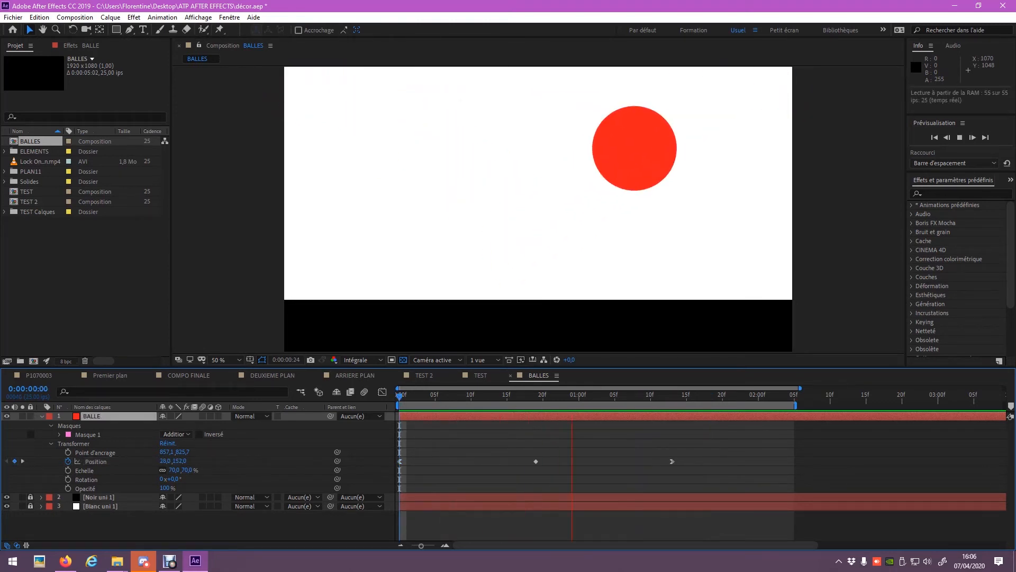
key("space")
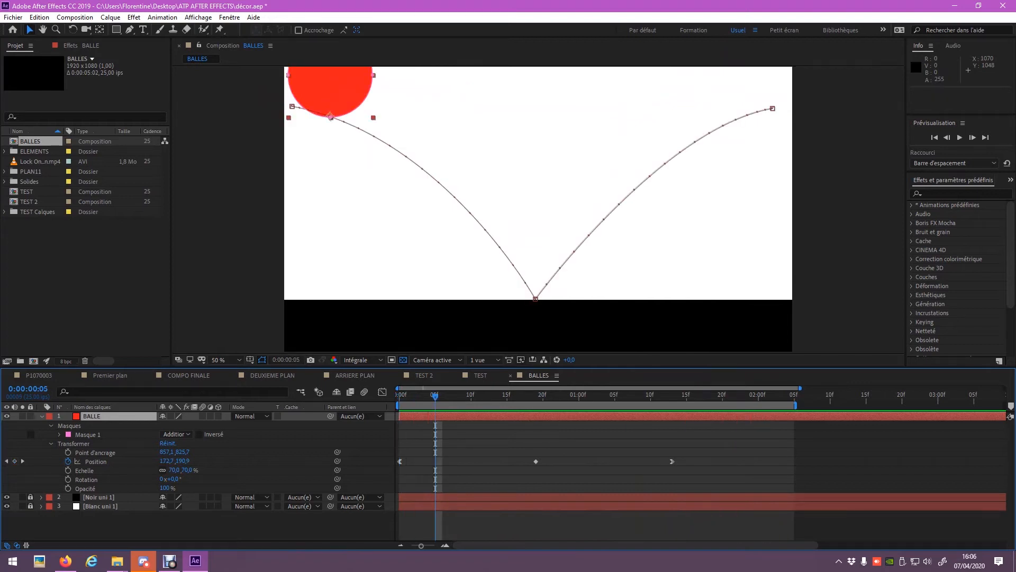
Tighten the timing by moving the bounce keyframe to 0:00:00:18 and the last Position keyframe to 0:00:01:10, and preview it
left_click_drag(672, 462, 665, 461)
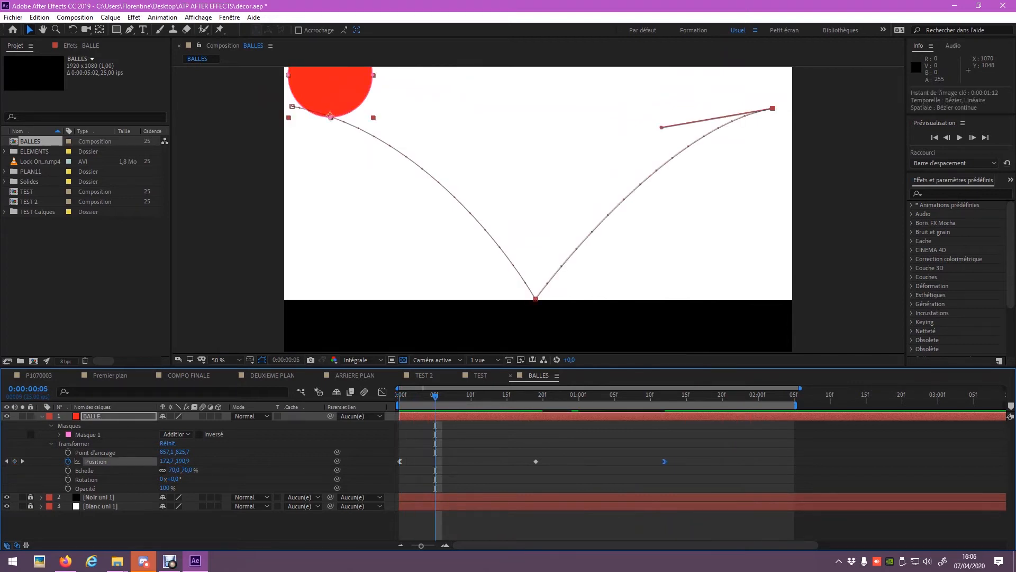
left_click_drag(536, 462, 529, 461)
left_click_drag(664, 461, 650, 462)
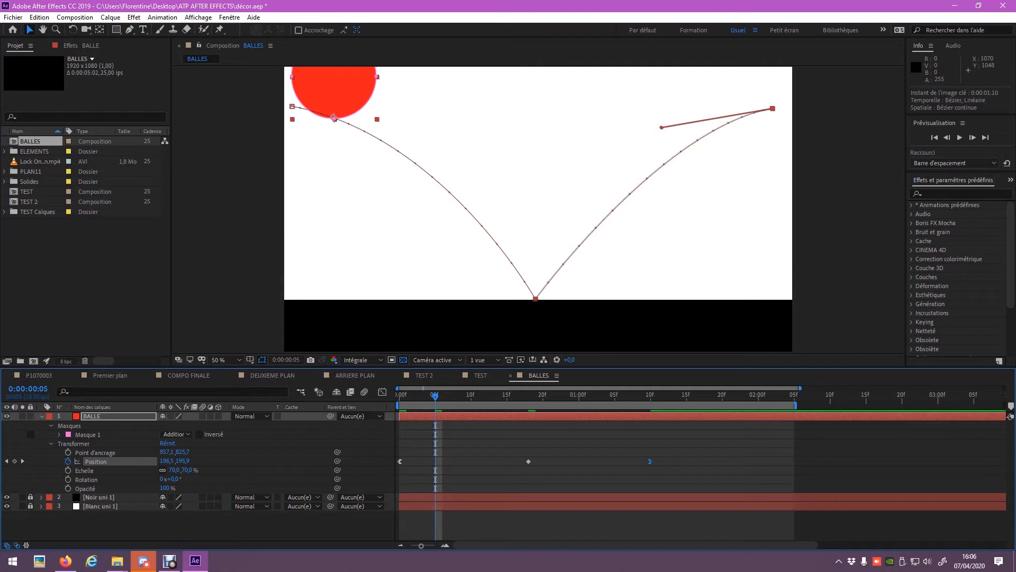
key("Home")
key("space")
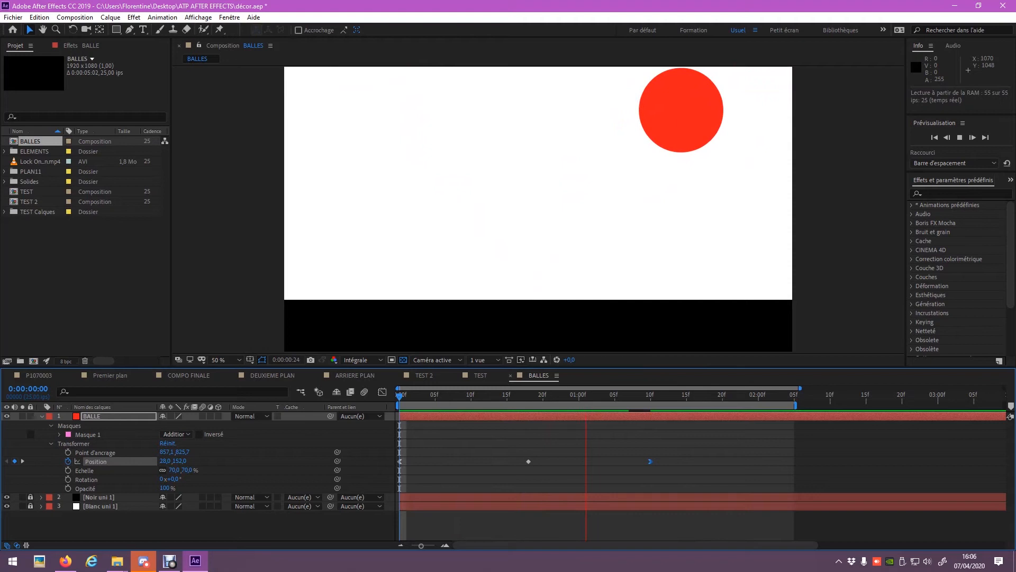
key("space")
At the bounce keyframe, unlink the ball's Echelle dimensions, squash its height to 36% and scrub through the motion
left_click(529, 396)
left_click(529, 524)
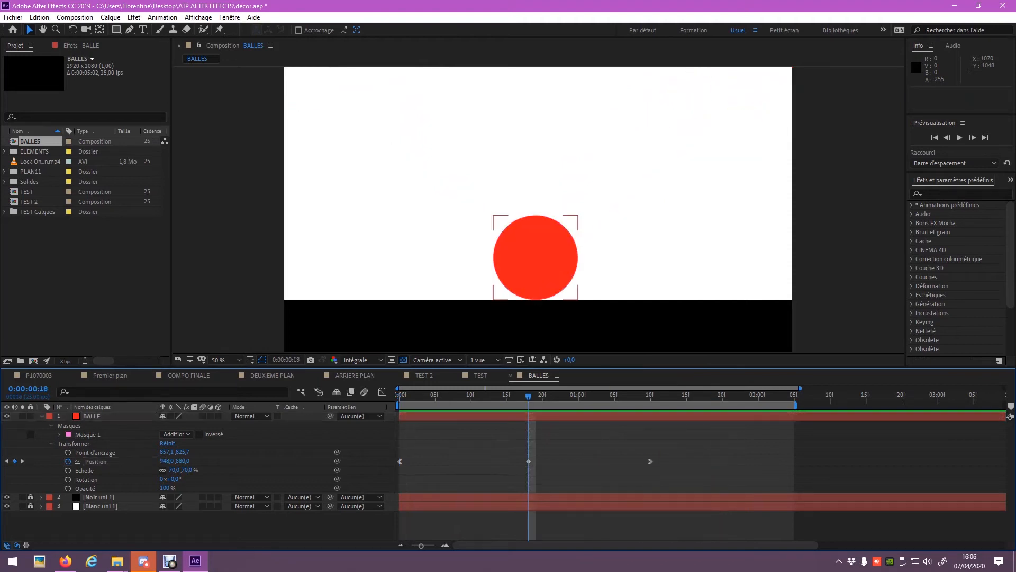
left_click(528, 462)
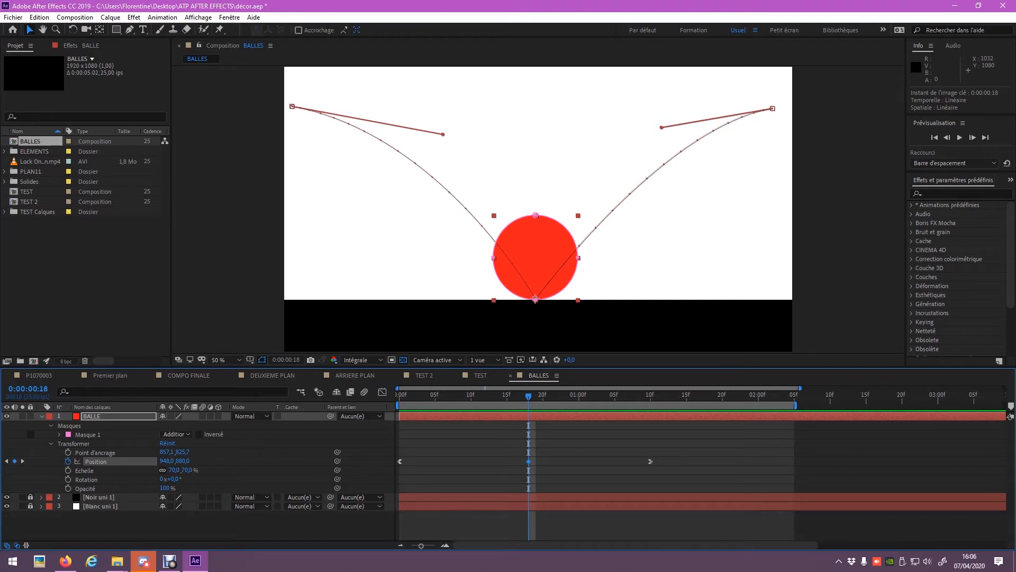
left_click(162, 471)
left_click_drag(187, 470, 169, 470)
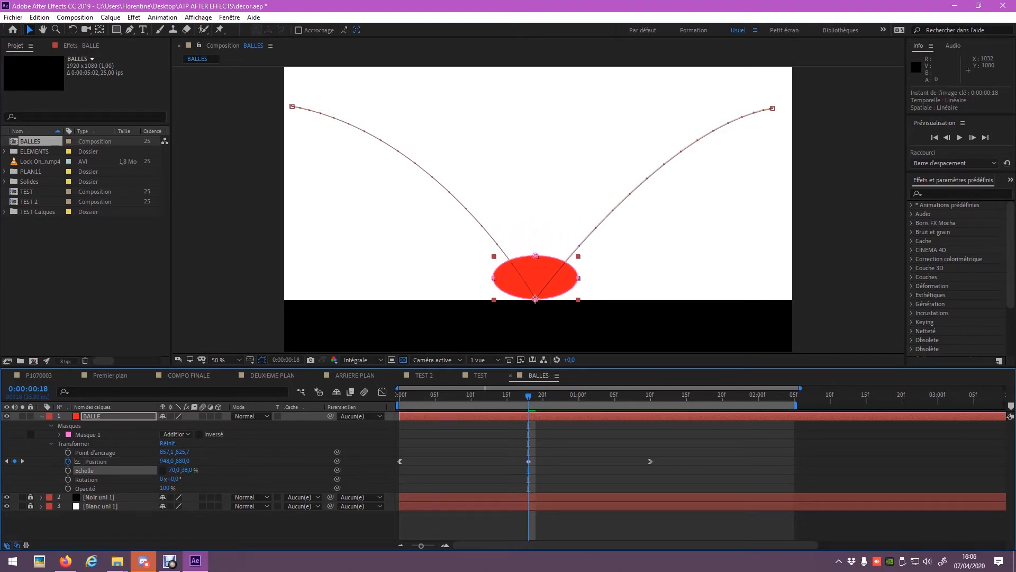
left_click_drag(529, 396, 406, 396)
mouse_move(521, 396)
left_mouse_down()
mouse_move(715, 396)
mouse_move(413, 396)
mouse_move(506, 396)
left_mouse_up()
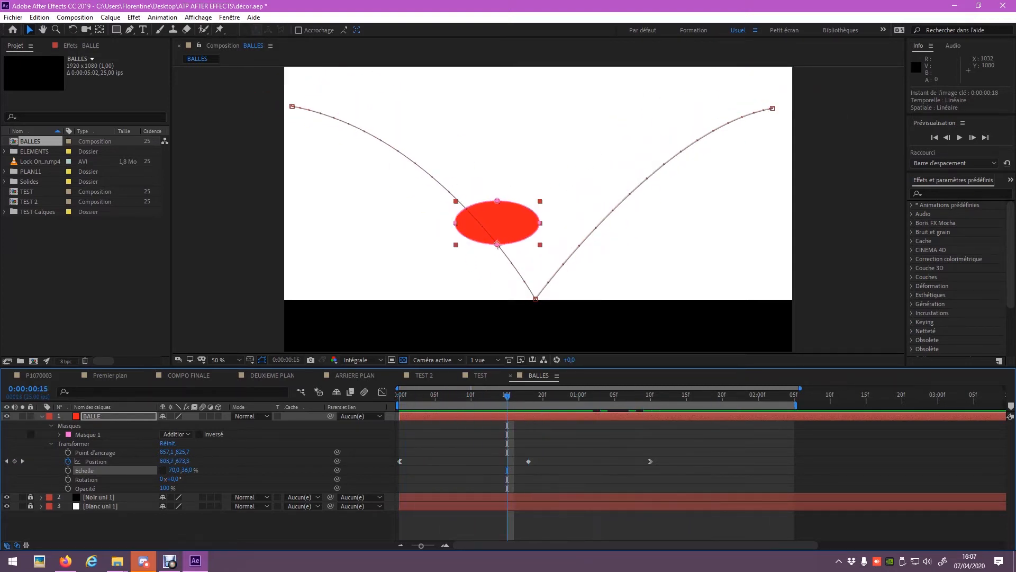
Undo the last squash and set the ball's vertical Echelle value to 20% at 0:00:00:18
key("ctrl+z")
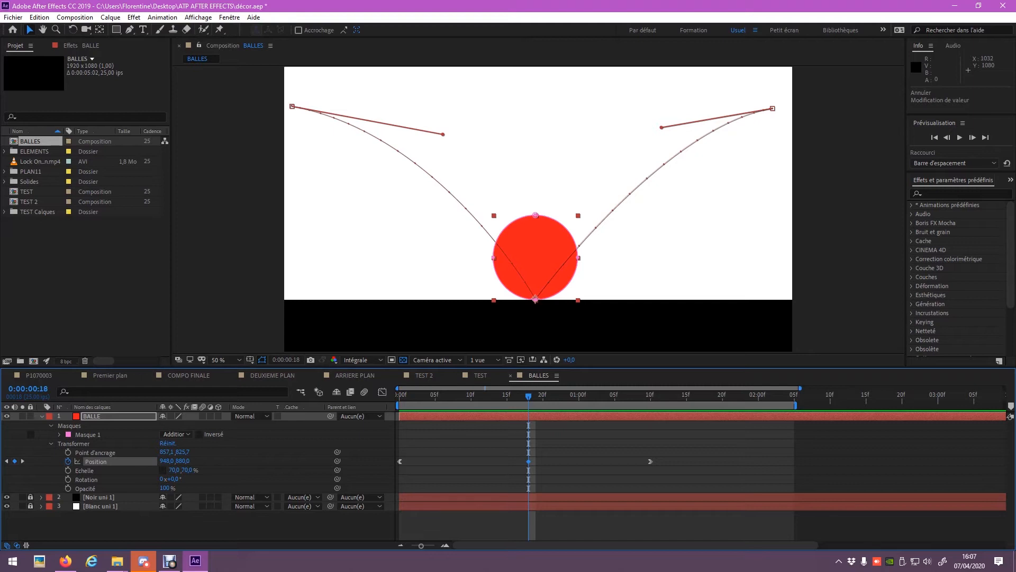
left_click(187, 470)
type("20")
key("Return")
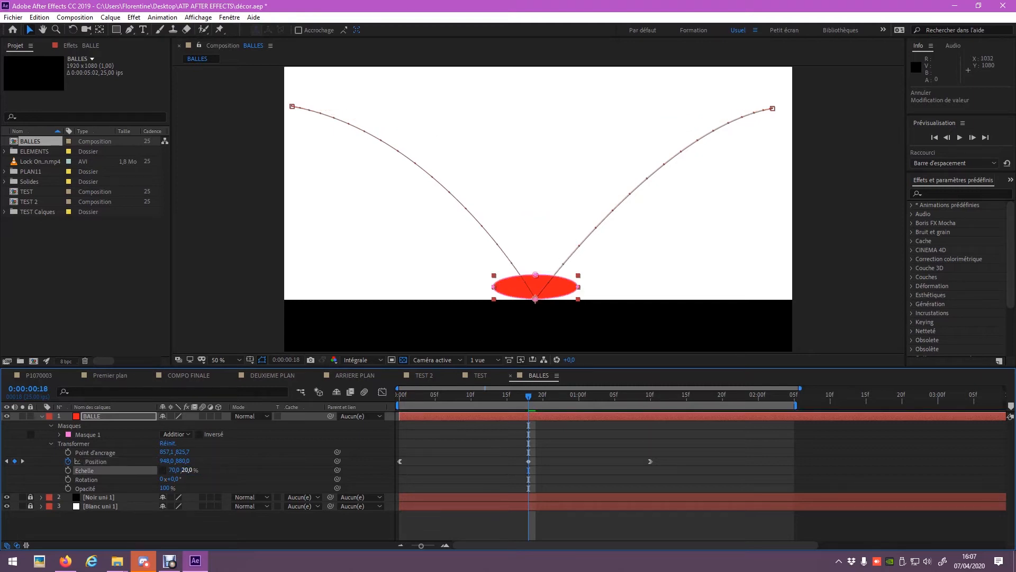
Restore the ball's vertical Echelle value to 70% and relink its dimensions
left_click(187, 470)
type("2")
type("70")
key("Return")
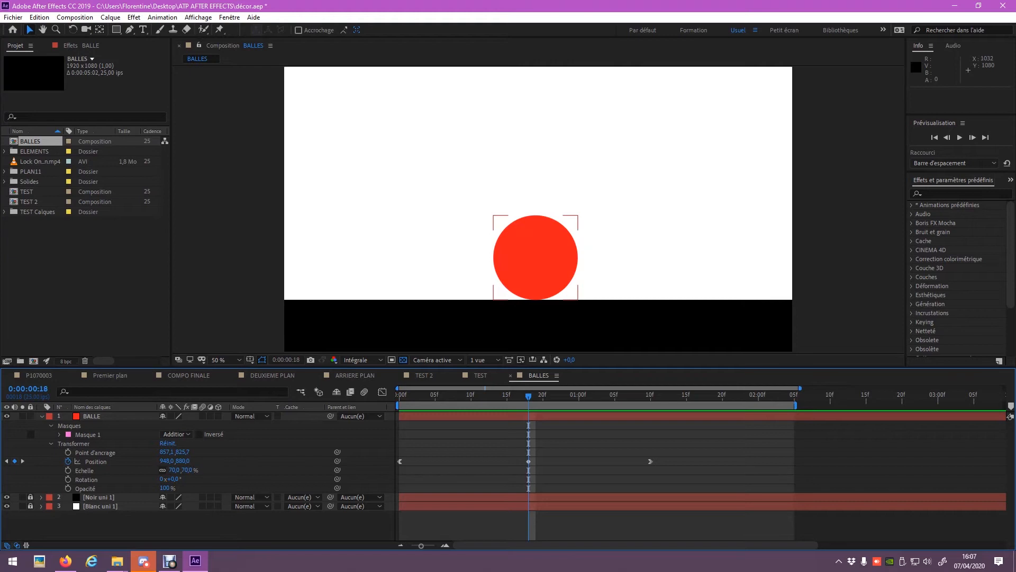
Unlink the Echelle dimensions again, try a vertical value of 20%, and bring it back to a linked 70%
left_click(163, 470)
left_click(188, 470)
type("20")
key("Return")
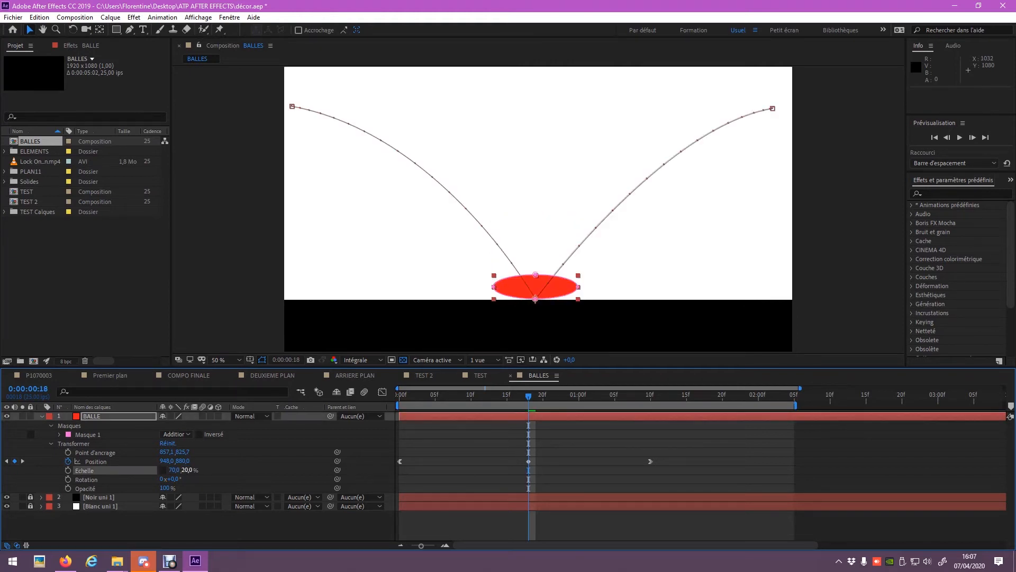
left_click(188, 470)
type("70")
key("shift+Tab")
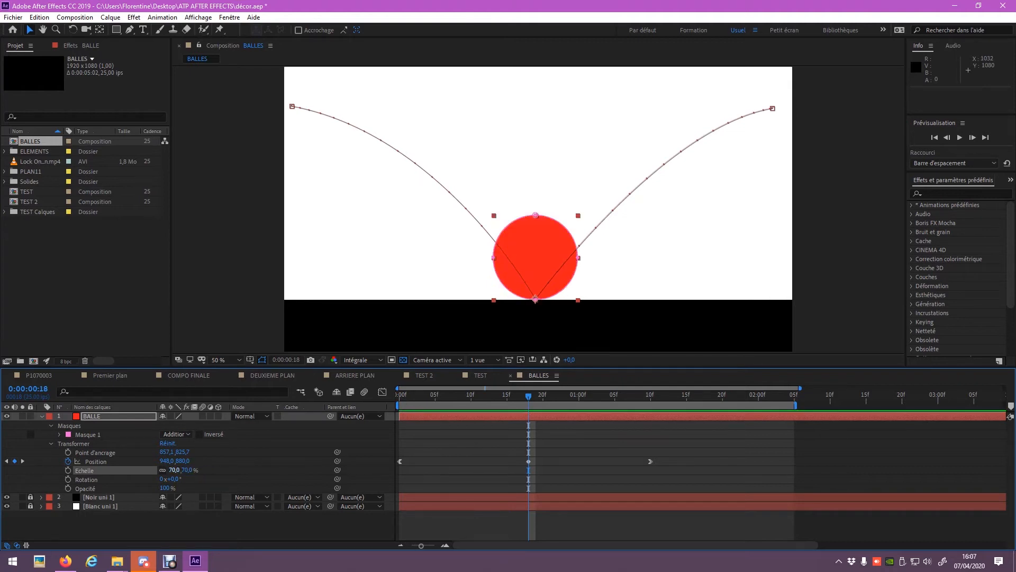
Scale the ball proportionally to 20% and preview the bounce
type("20")
key("Return")
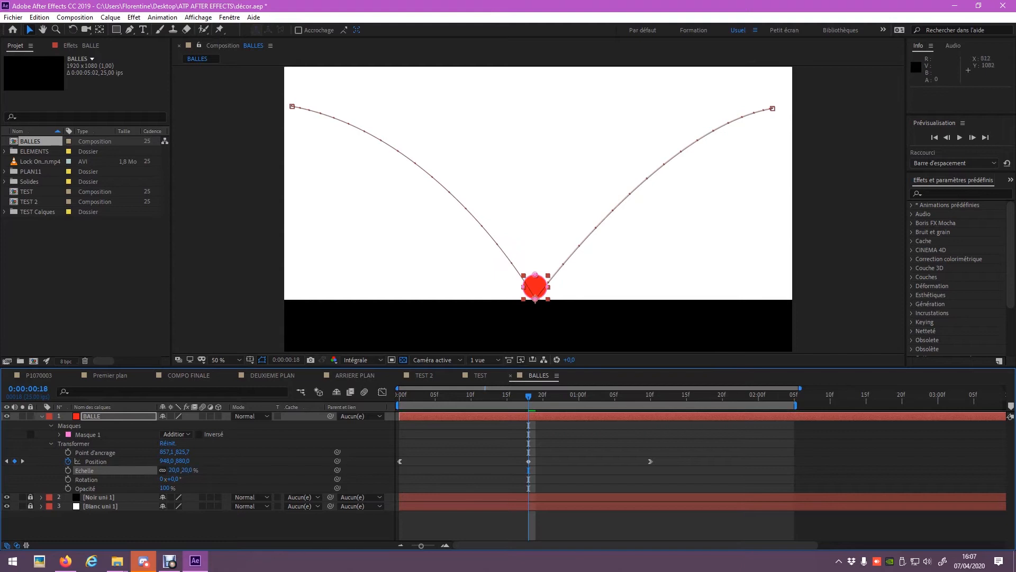
key("space")
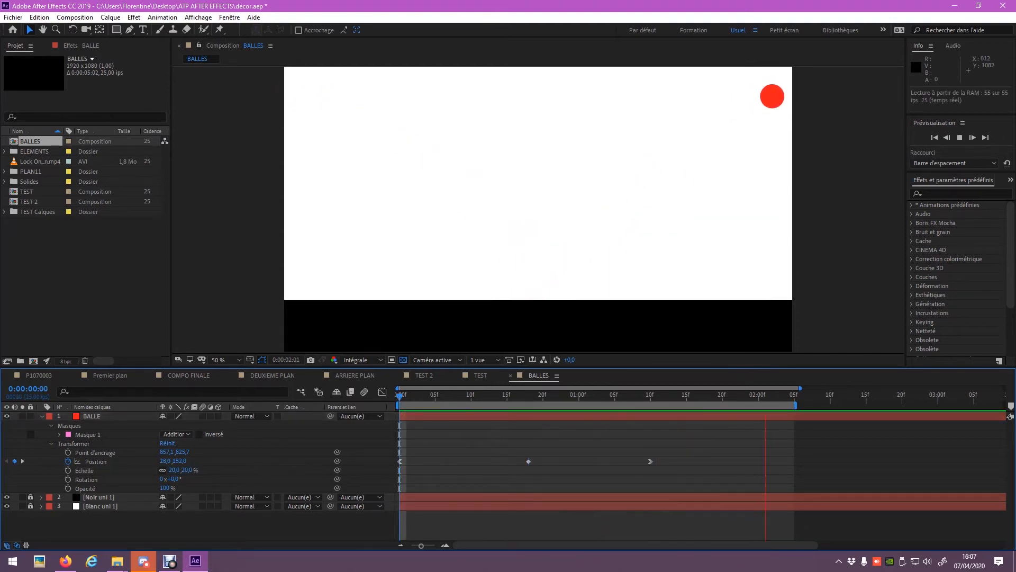
key("space")
Return to the bounce keyframe at 0:00:00:18 and restore the ball's linked Echelle to 70%
key("Page_Up")
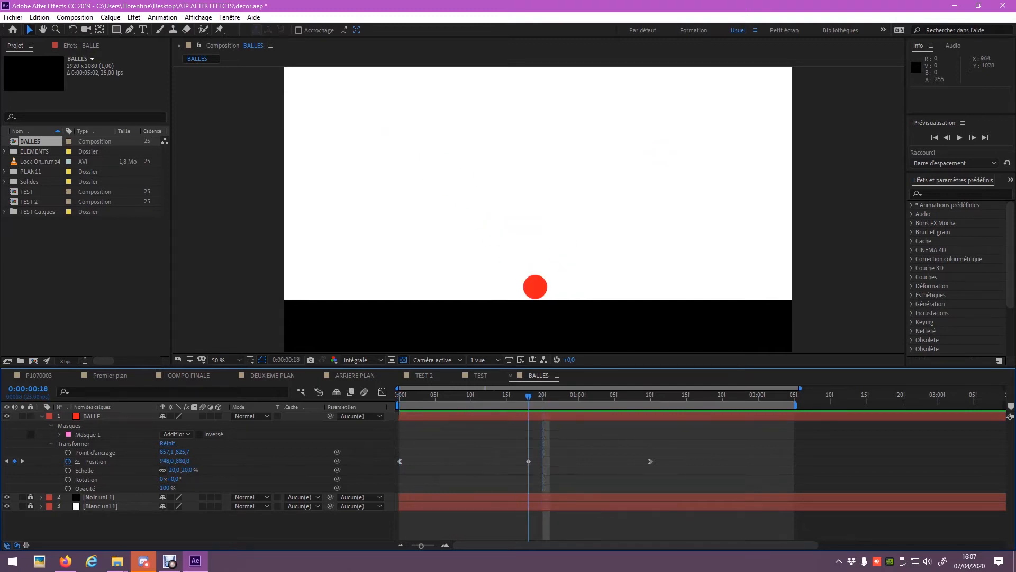
left_click(172, 470)
type("80")
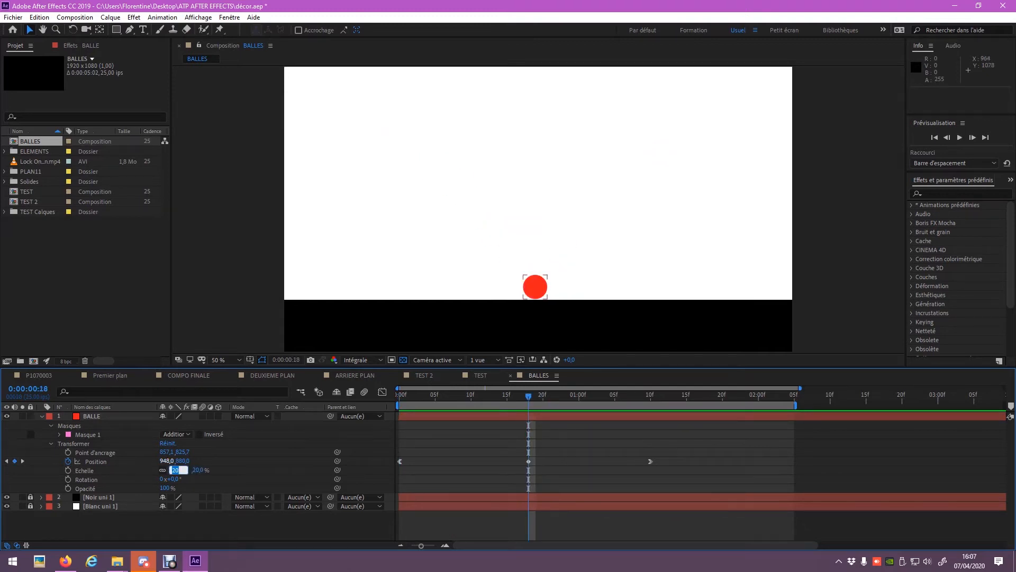
key("Return")
left_click(173, 470)
type("70")
key("Return")
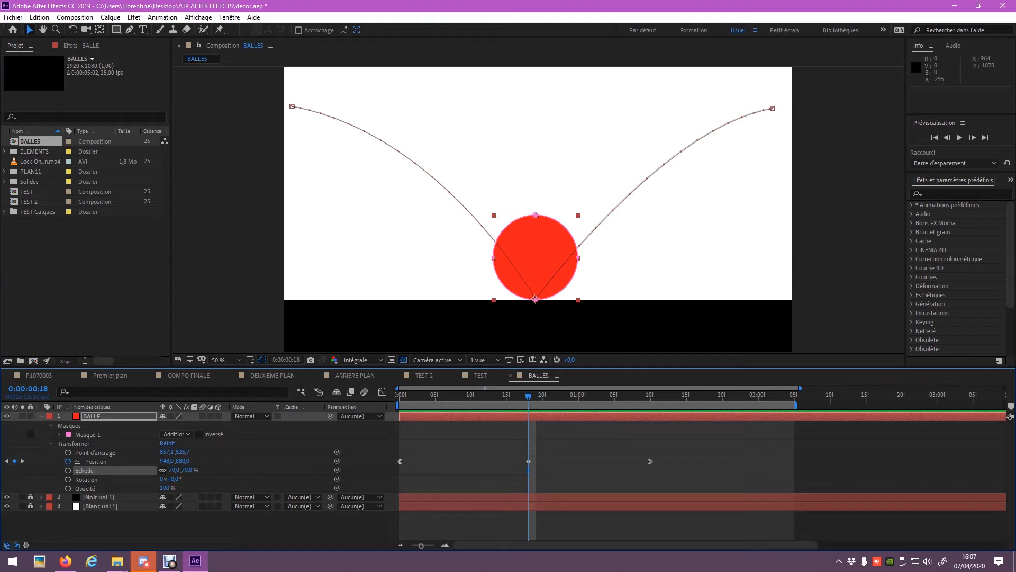
Expand the properties of Masque 1 on the BALLE layer and select its Tracé du masque
left_click(87, 435)
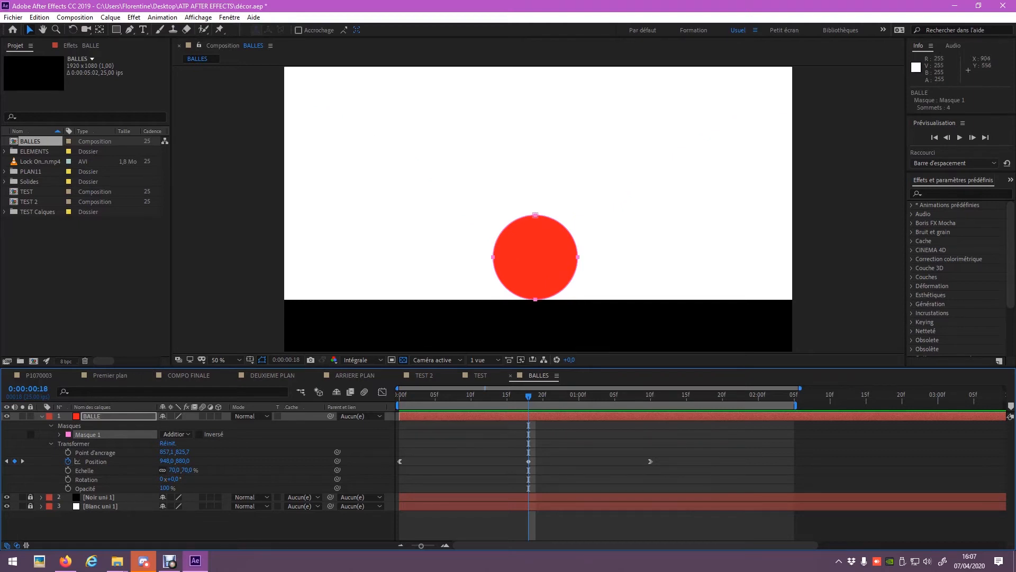
left_click(59, 435)
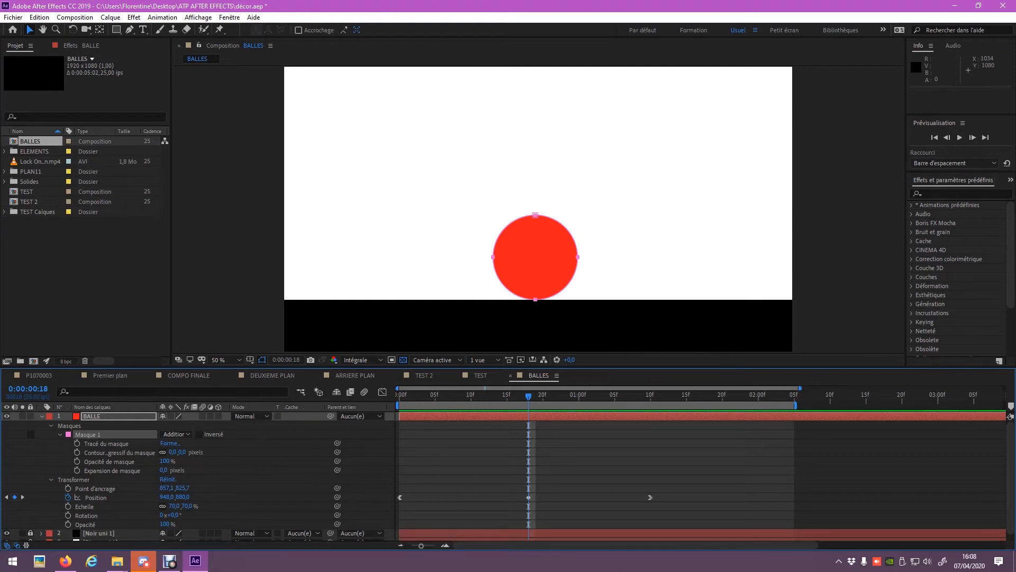
left_click(528, 497)
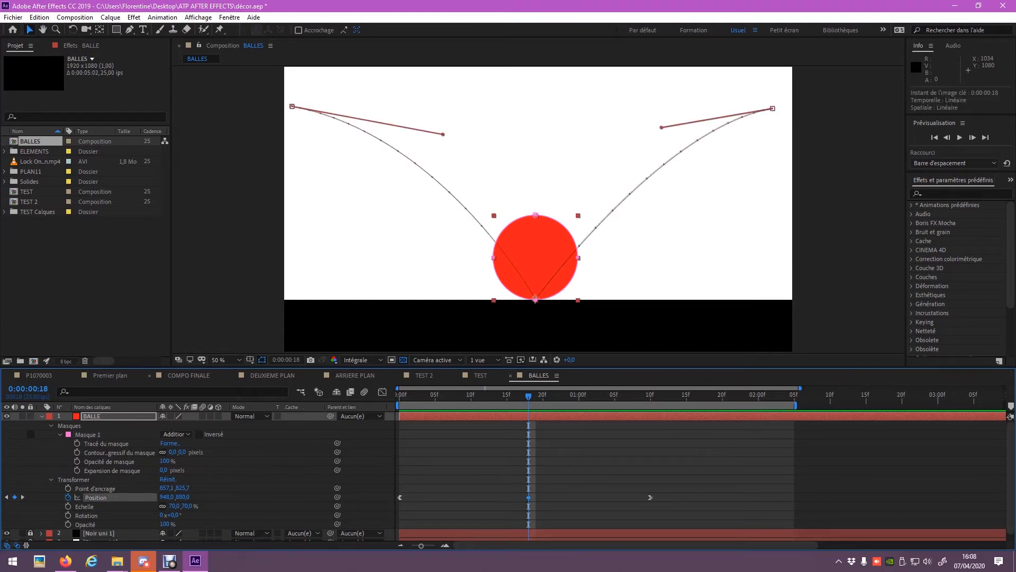
left_click(106, 443)
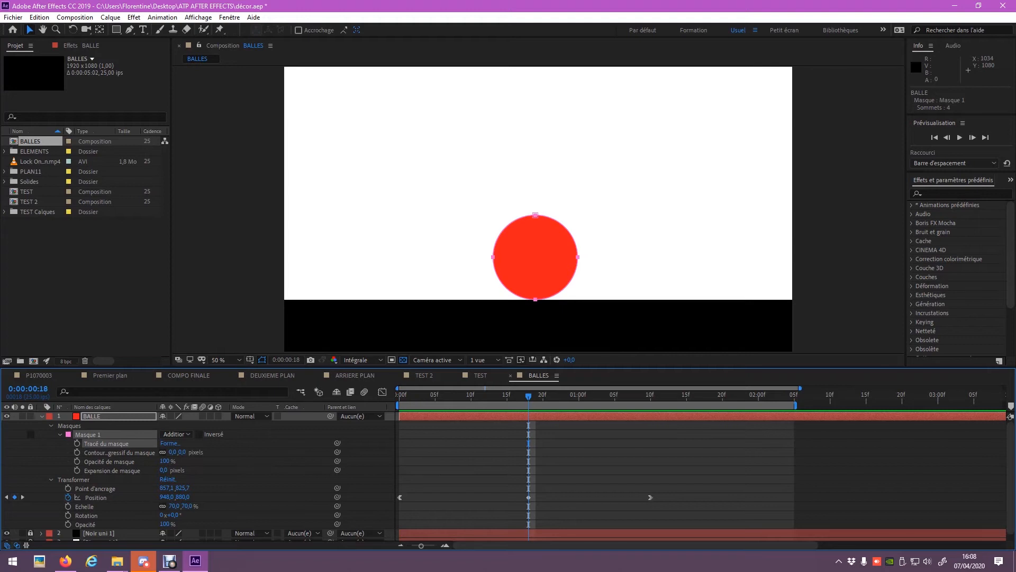
Try squashing the ball's mask shape to about 51.5% height without keyframes, preview the bounce, and undo the shape change
left_click(551, 276)
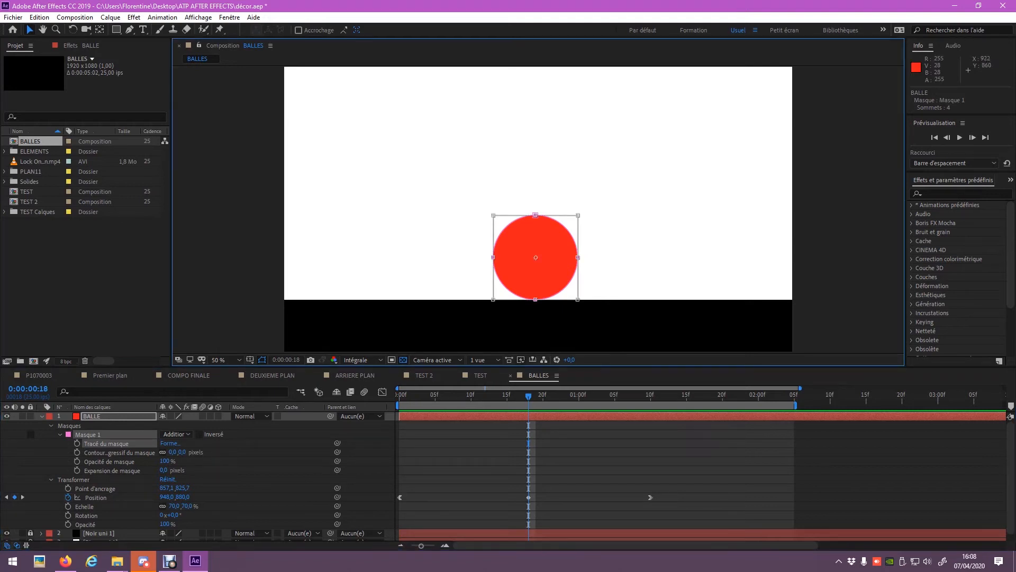
left_click_drag(535, 215, 536, 257)
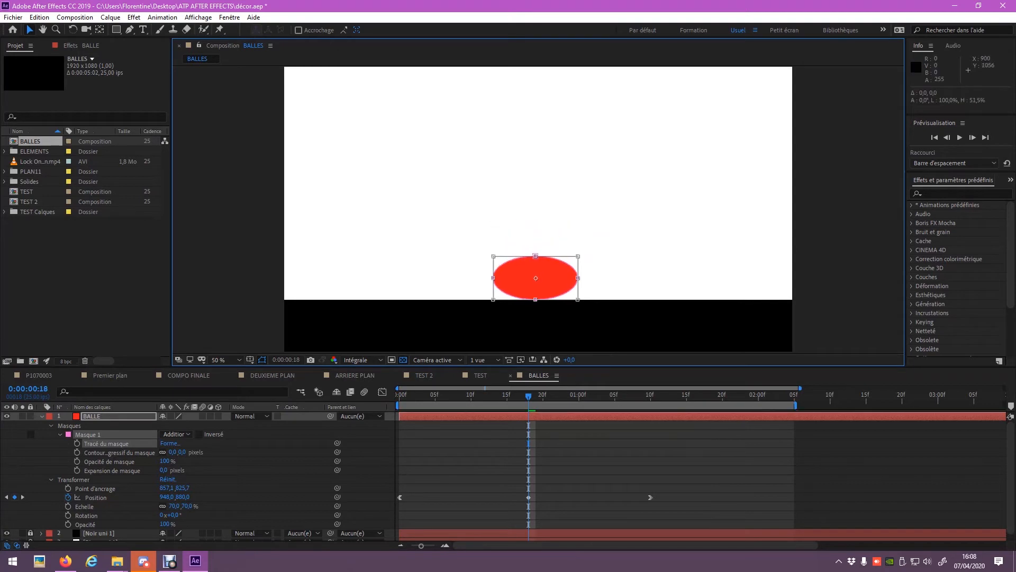
key("space")
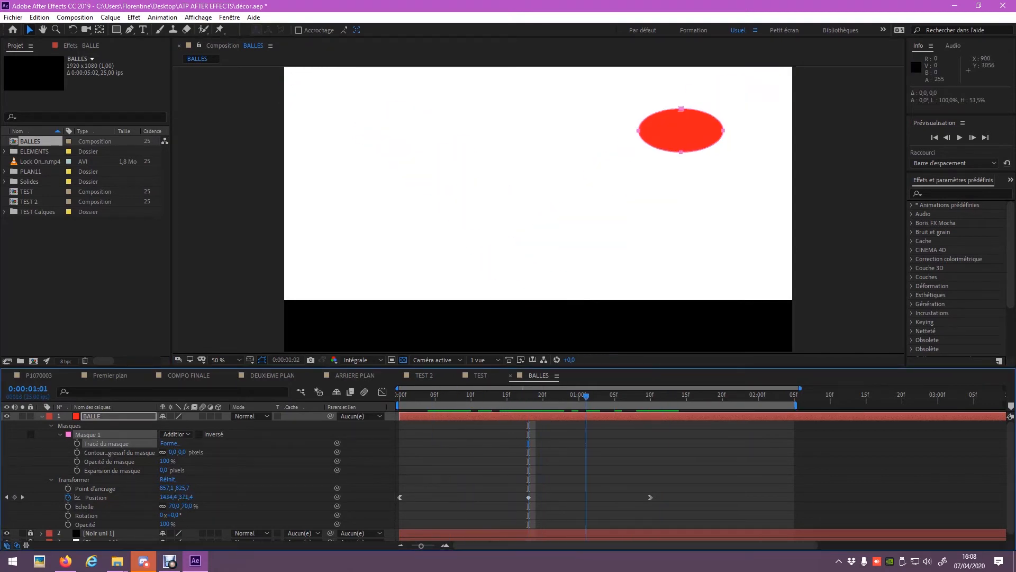
key("space")
key("ctrl+z")
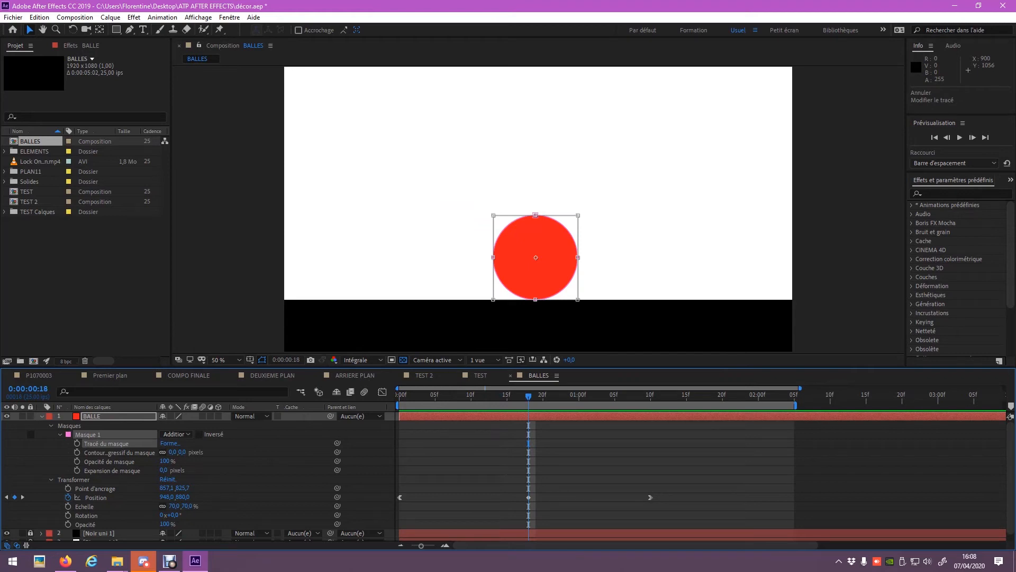
Start keyframing the ball's Tracé du masque one frame before impact, at 0:00:00:17
key("Page_Up")
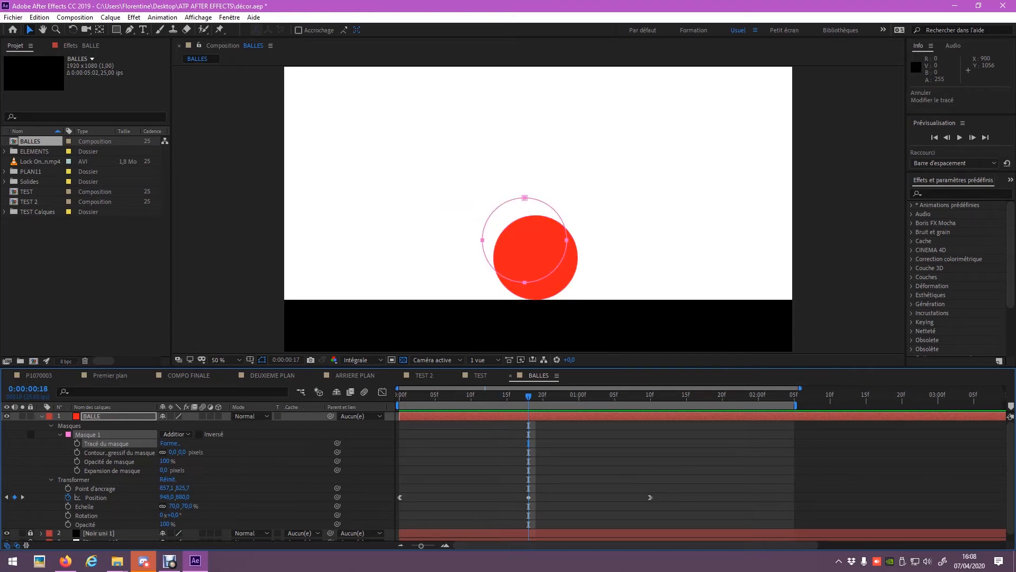
key("Page_Down")
key("Page_Up")
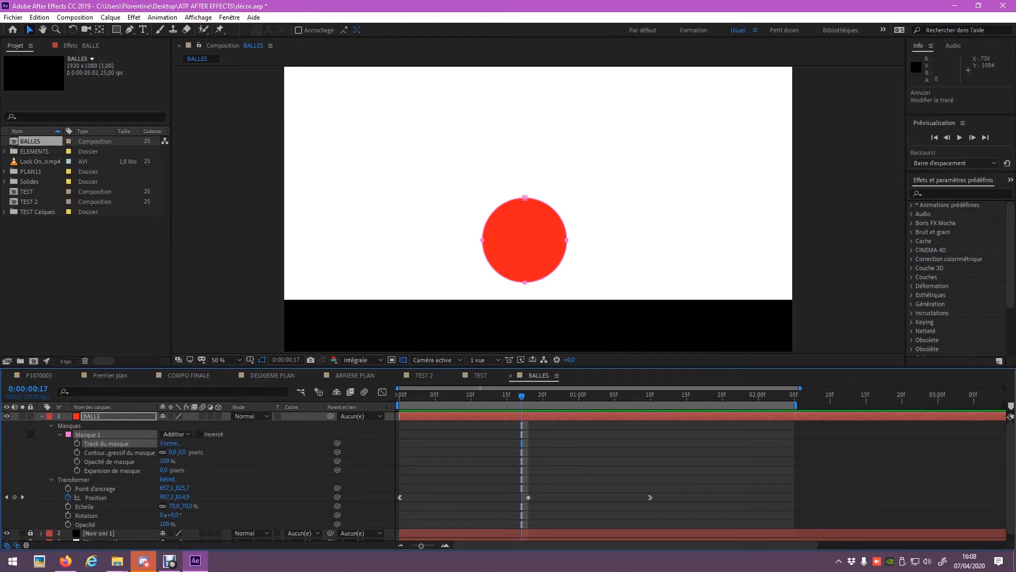
left_click(76, 443)
At the impact frame 0:00:00:18, squash the ball's mask to about 67% of its height, keeping its base on the ground
key("Page_Down")
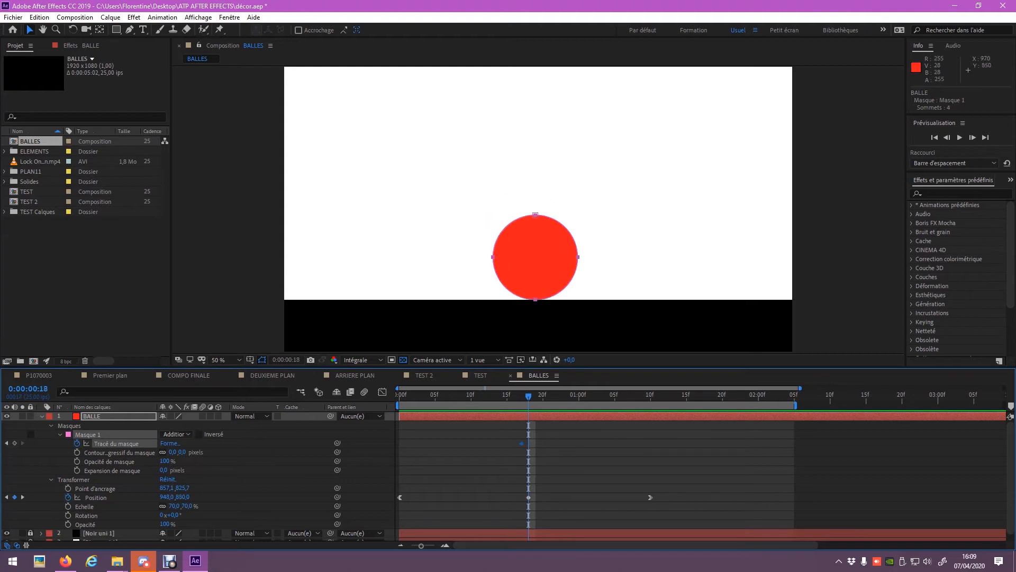
double_click(535, 299)
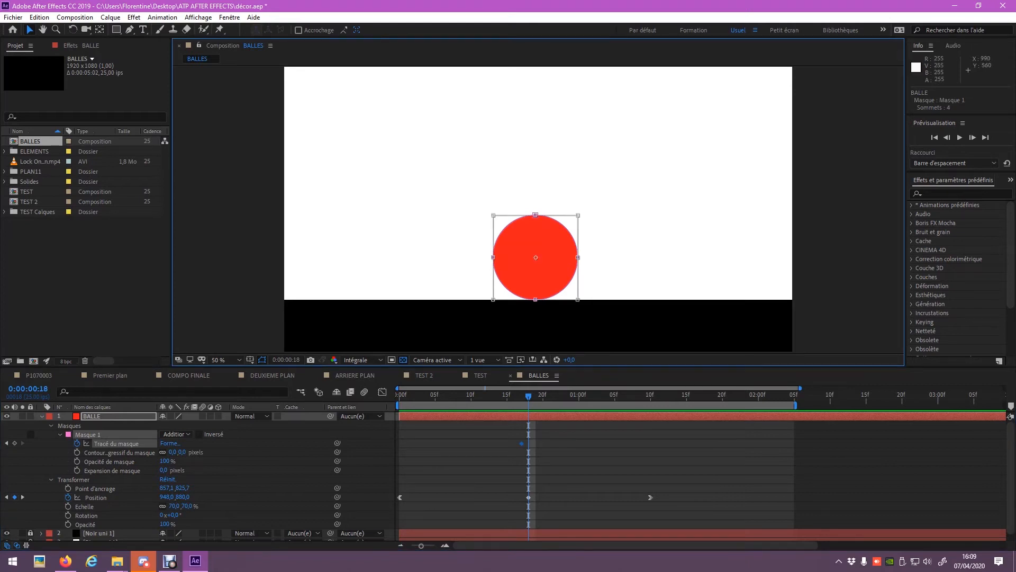
left_click_drag(534, 215, 533, 243)
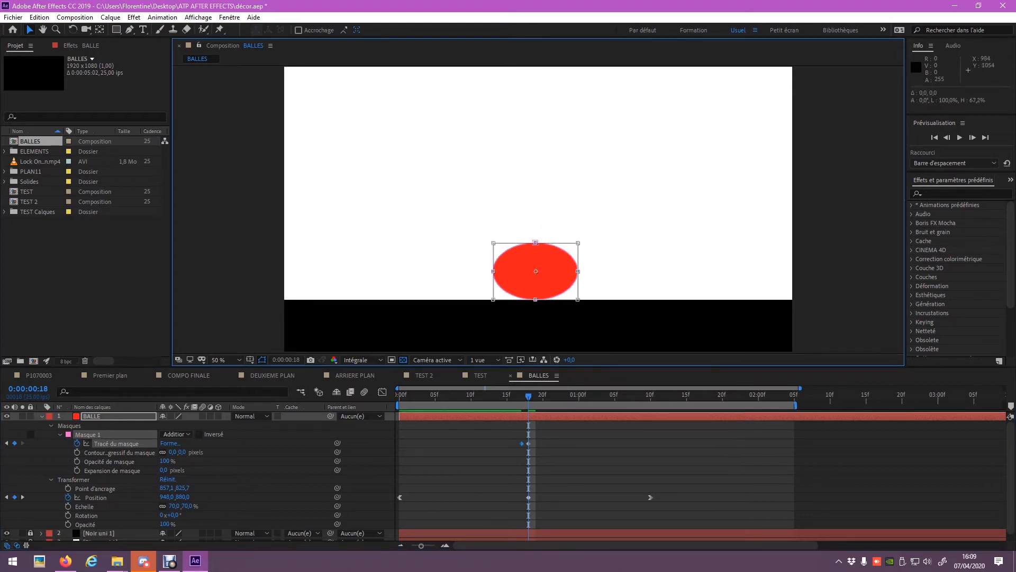
key("Return")
Copy the round-shape mask keyframe from 0:00:00:17 and paste it at 0:00:00:23
key("Page_Down")
key("Page_Down")
key("Page_Down")
key("Page_Down")
key("Page_Down")
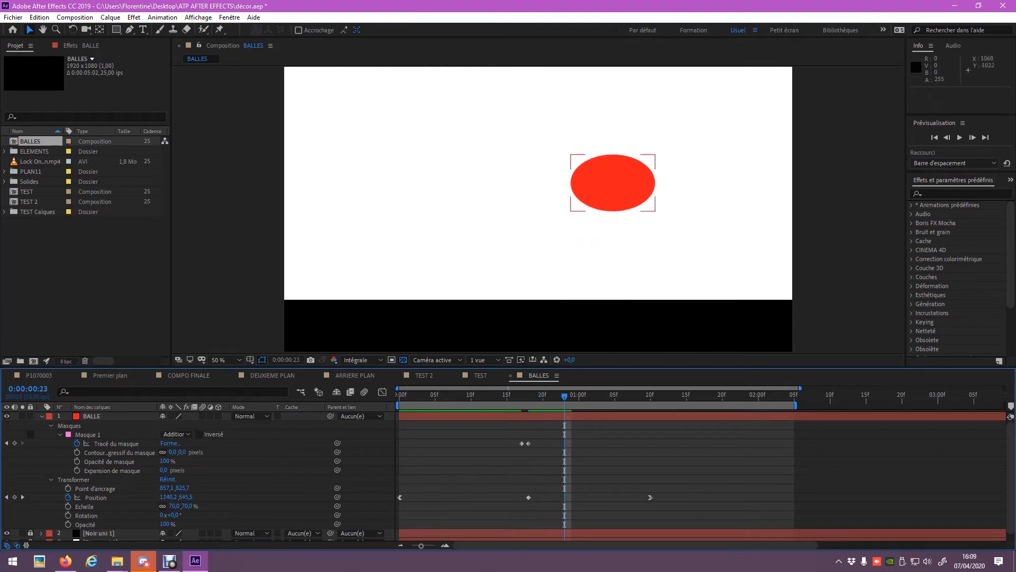
left_click(522, 443)
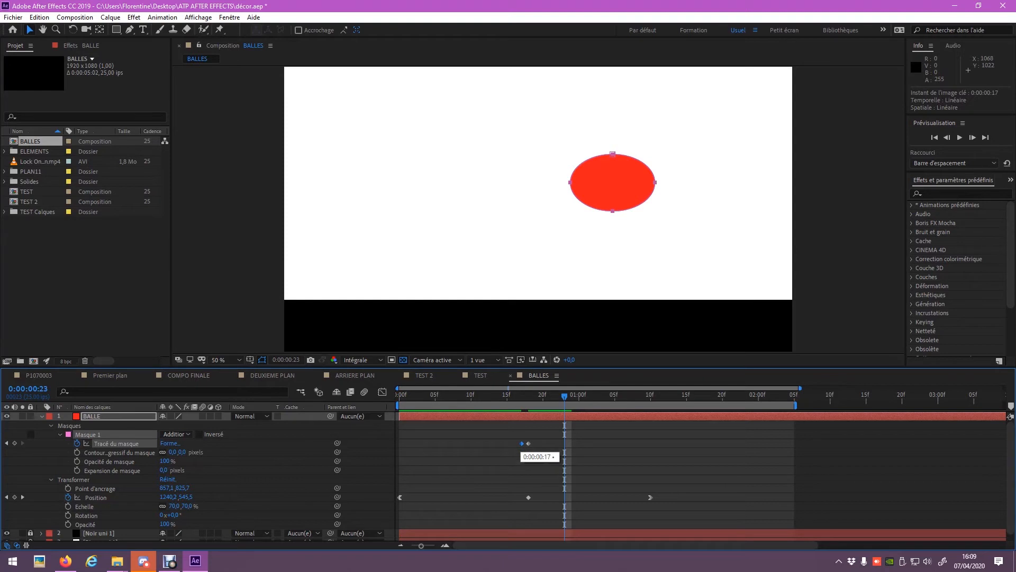
key("ctrl+c")
key("ctrl+v")
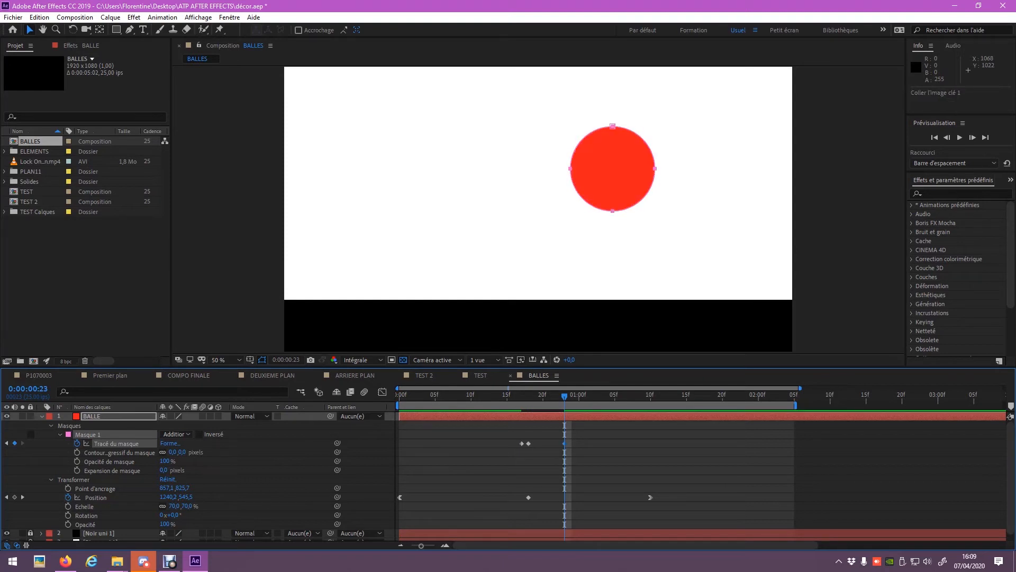
Preview the bounce from the first frame and check the ball's shape at the impact keyframe, 0:00:00:18
mouse_move(564, 396)
left_mouse_down()
mouse_move(528, 396)
mouse_move(564, 396)
left_mouse_up()
key("space")
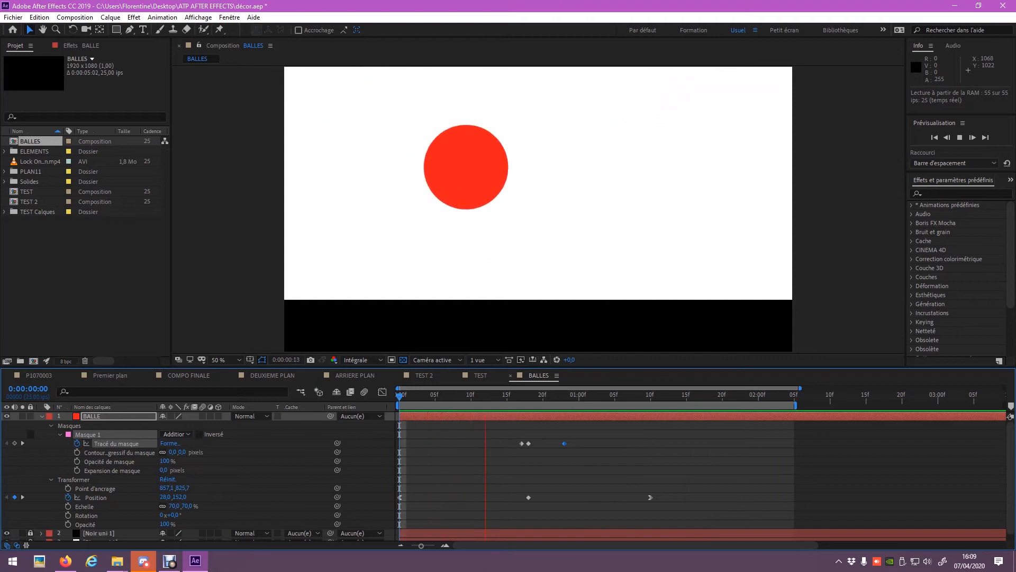
key("space")
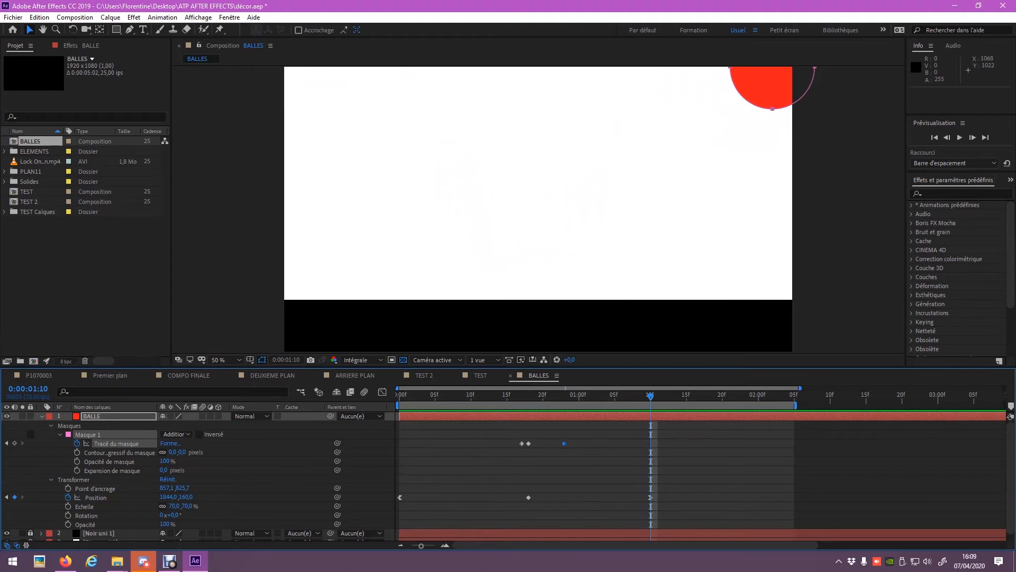
key("j")
key("j")
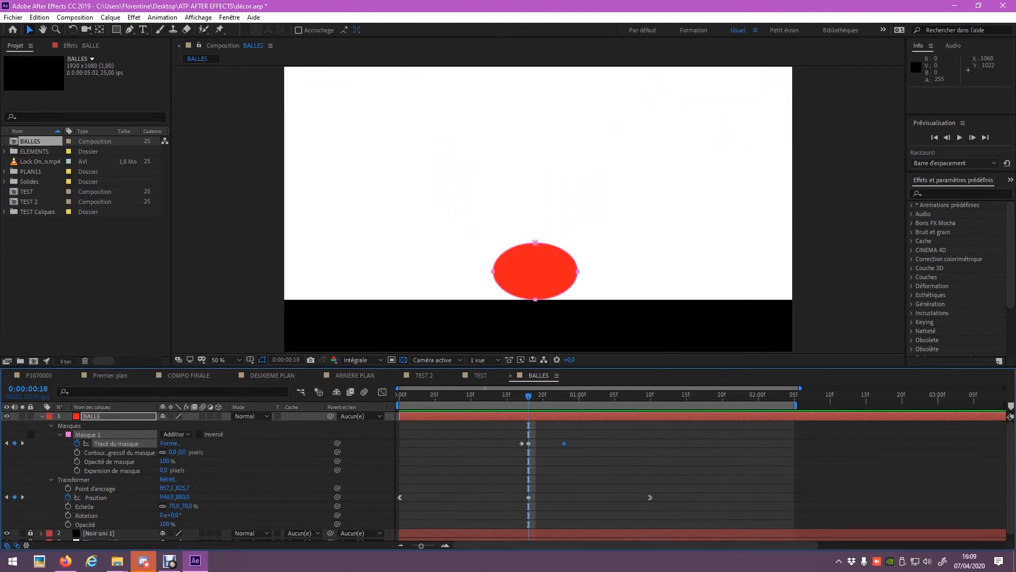
Return to the first frame and duplicate the BALLE layer
key("Home")
left_click(92, 416)
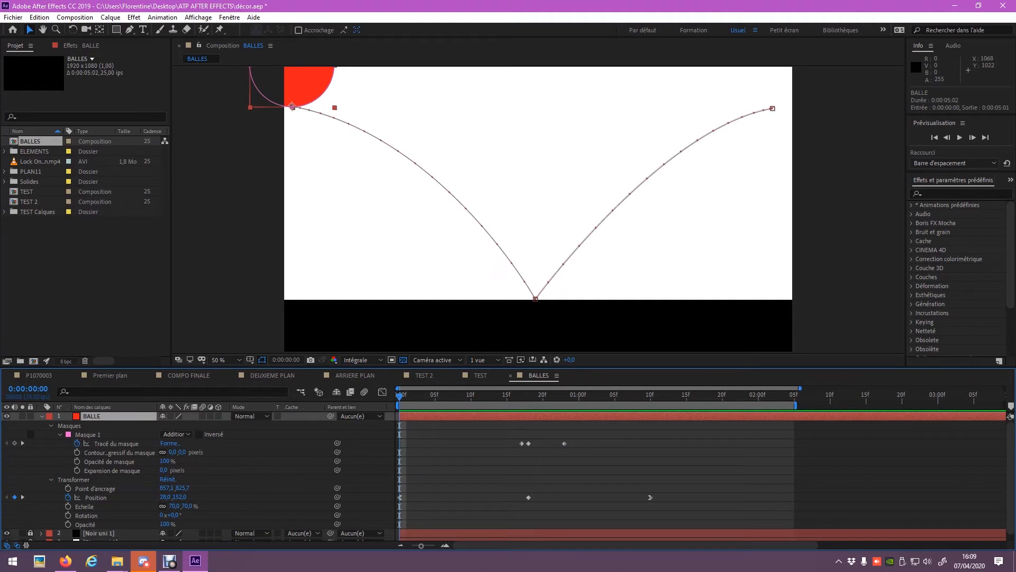
key("ctrl+c")
key("ctrl+v")
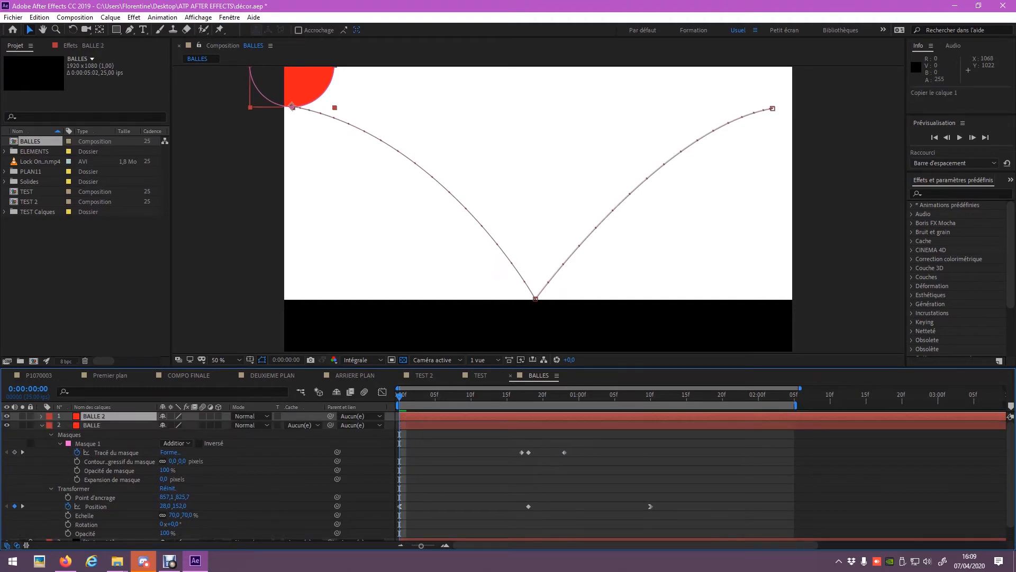
Expand the transform properties of BALLE 2 and set its linked Echelle to 20%
left_click(42, 416)
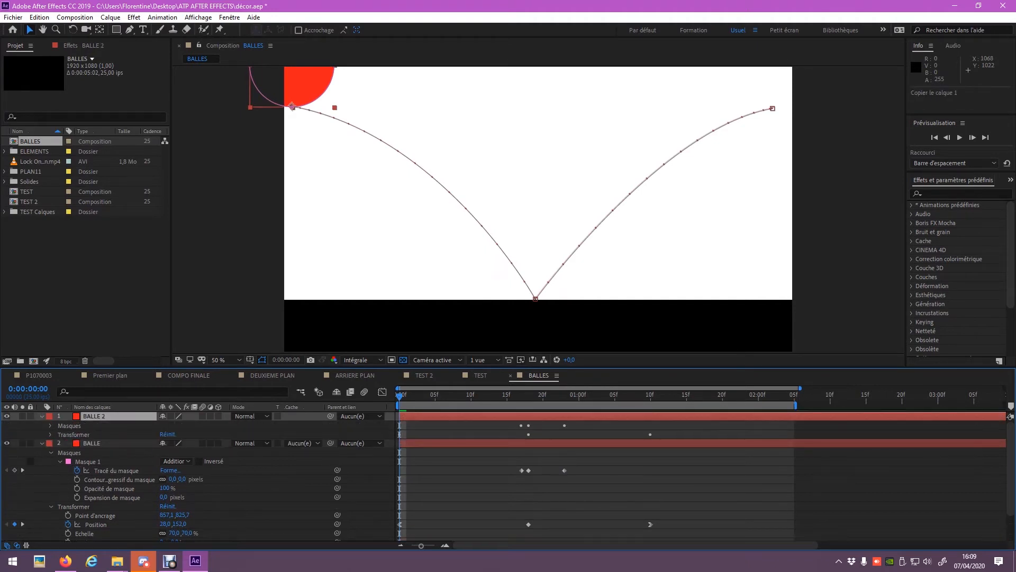
left_click(51, 434)
left_click(173, 461)
type("2")
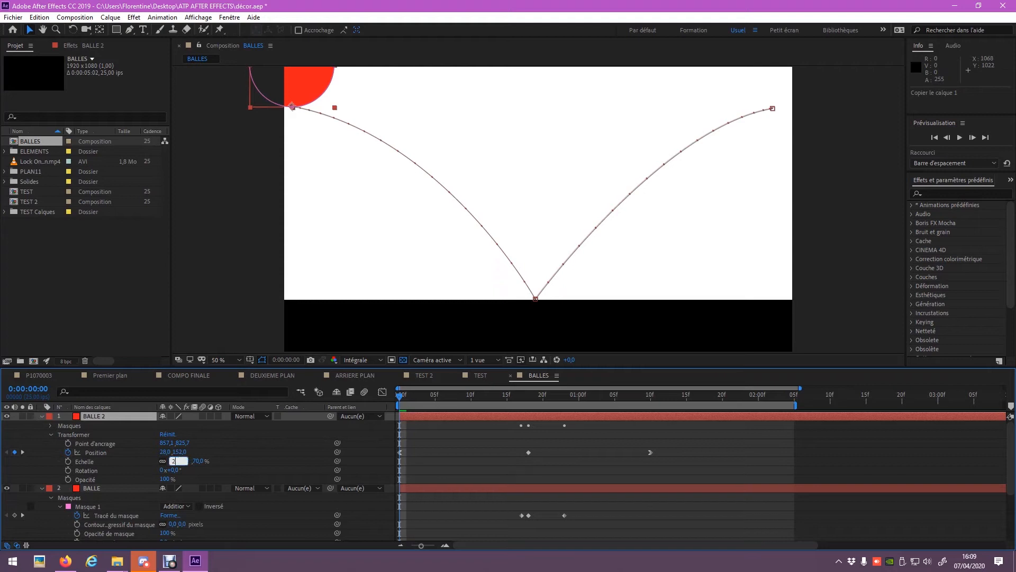
type("0")
key("Return")
Shift the BALLE 2 layer in time so it starts at 0:00:00:13, and preview both bouncing balls
left_click_drag(406, 416, 499, 416)
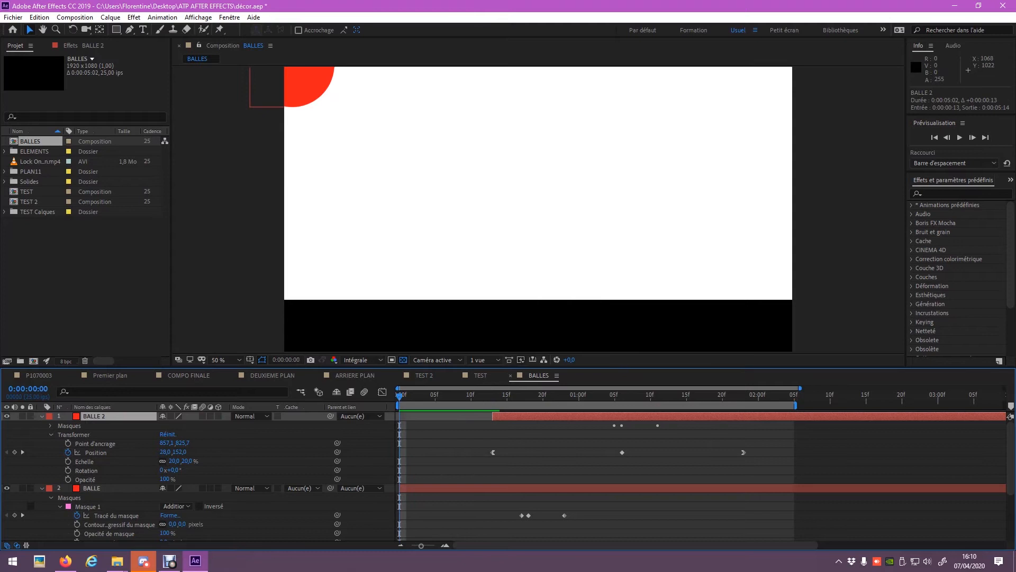
key("space")
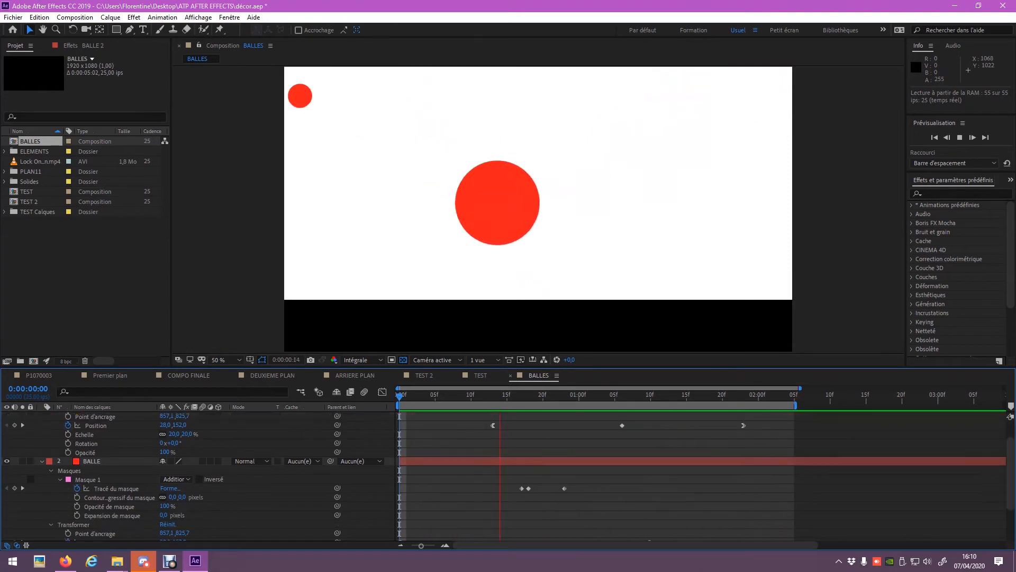
scroll(198, 476, "down", 3)
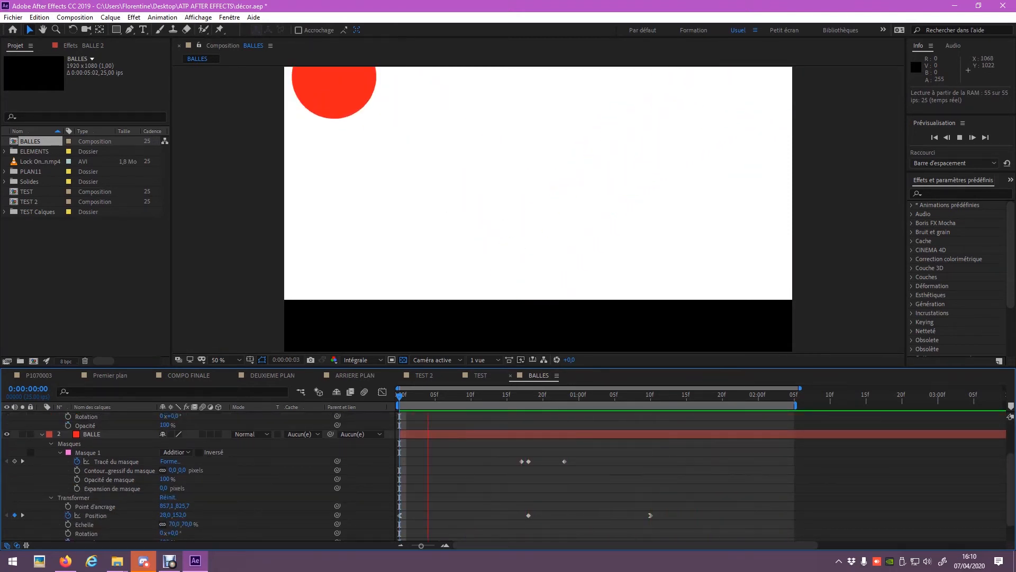
key("space")
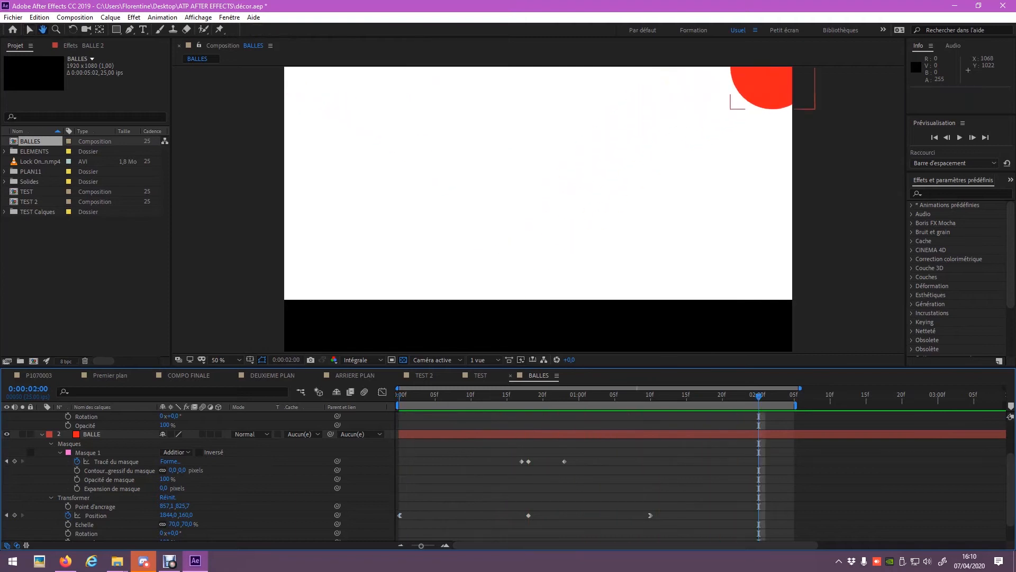
scroll(503, 476, "up", 3)
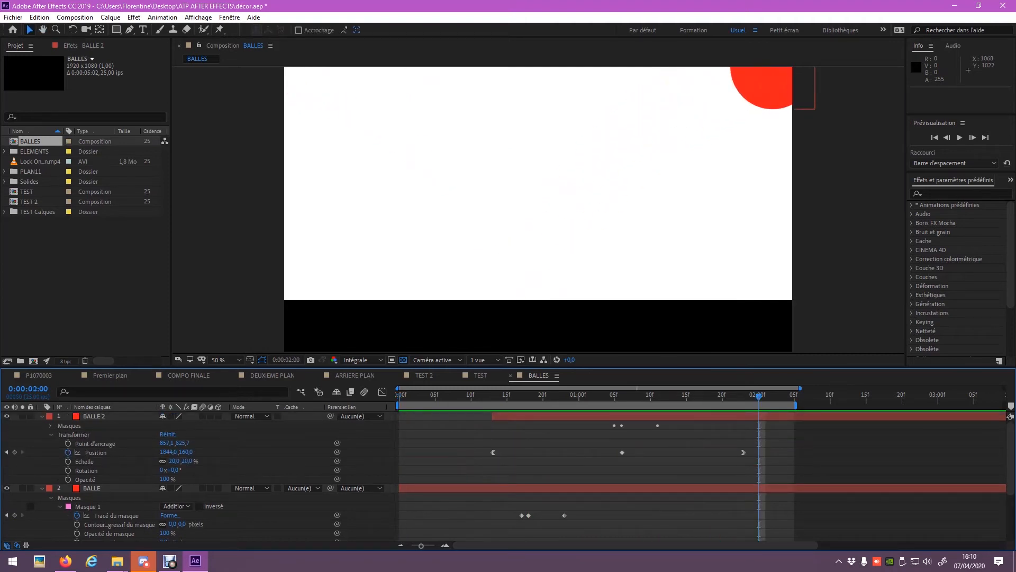
Select the original BALLE layer, go to its impact frame at 0:00:00:18, and apply the Teinte/Saturation colour-correction effect
scroll(503, 477, "down", 2)
left_click(91, 434)
mouse_move(528, 396)
left_mouse_down()
mouse_move(536, 396)
mouse_move(528, 395)
left_mouse_up()
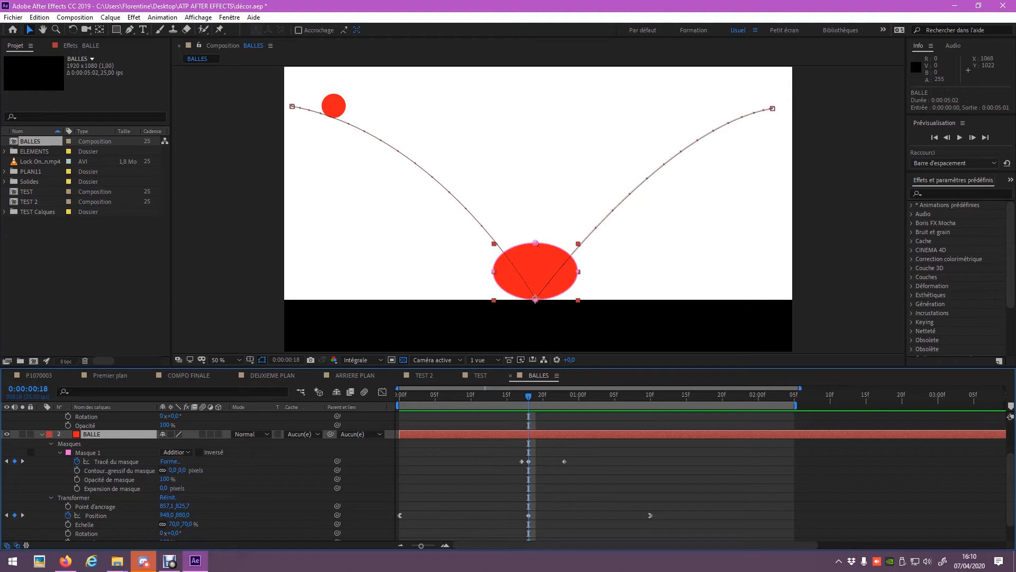
right_click(87, 434)
mouse_move(132, 298)
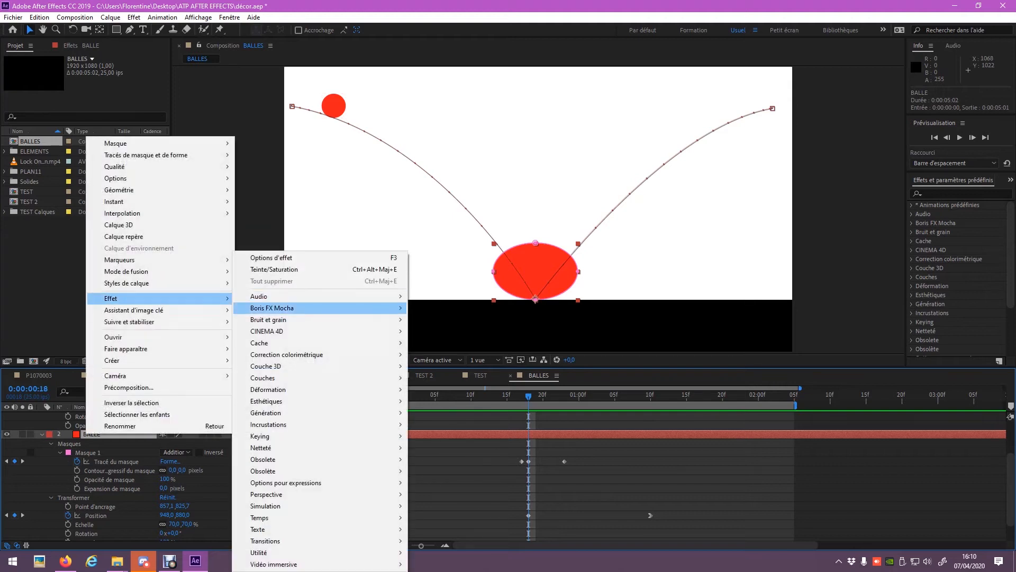
mouse_move(286, 354)
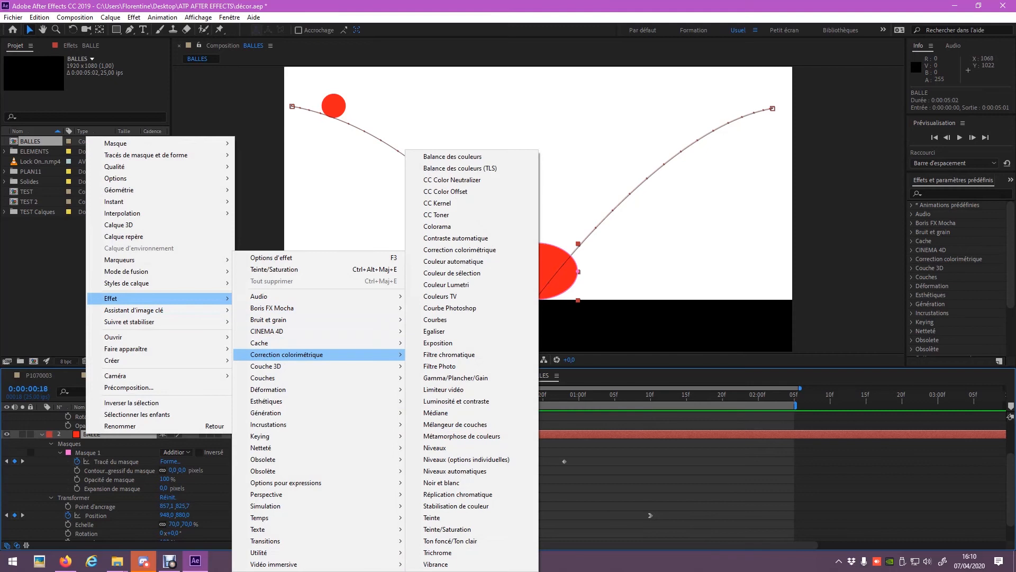
left_click(448, 529)
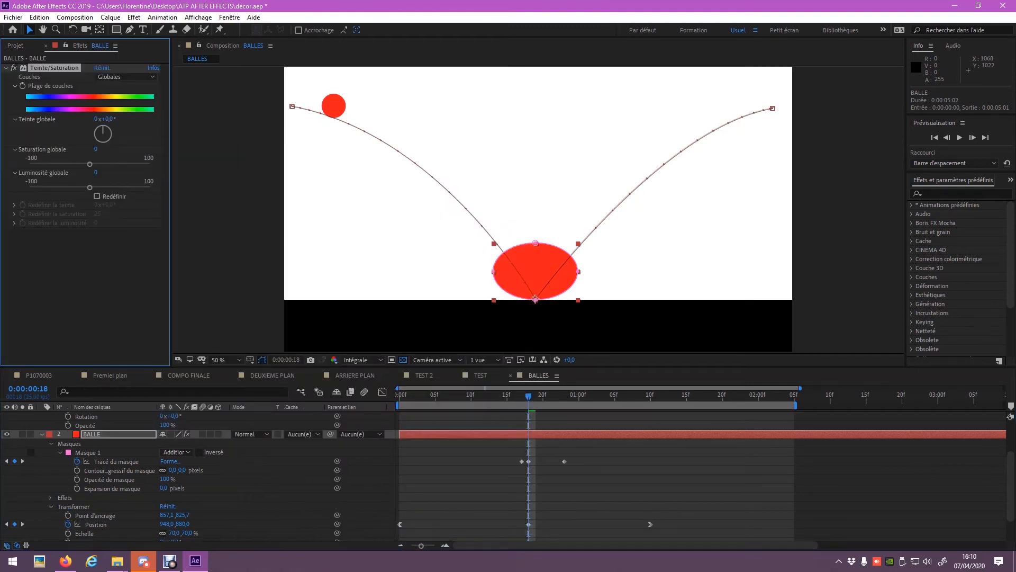
Return to the first frame, expand BALLE's Teinte/Saturation effect and enable keyframing of Plage de couches there
key("Home")
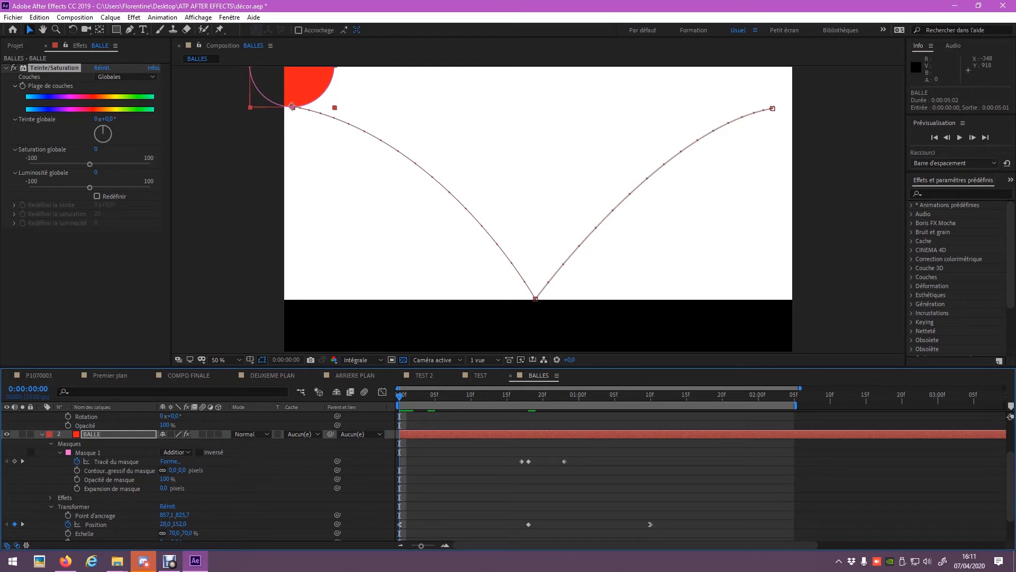
left_click(51, 497)
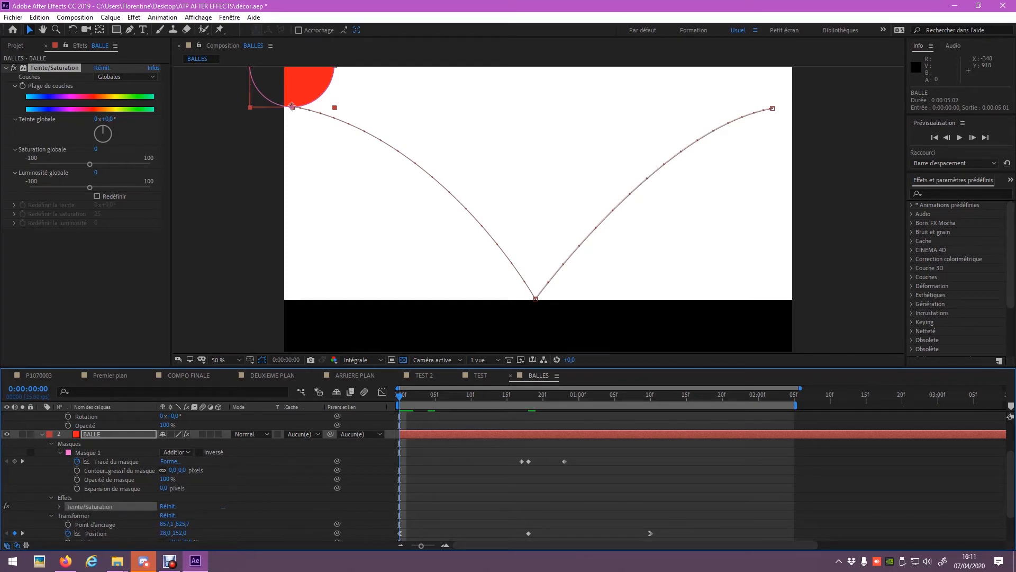
left_click(60, 507)
scroll(60, 507, "down", 3)
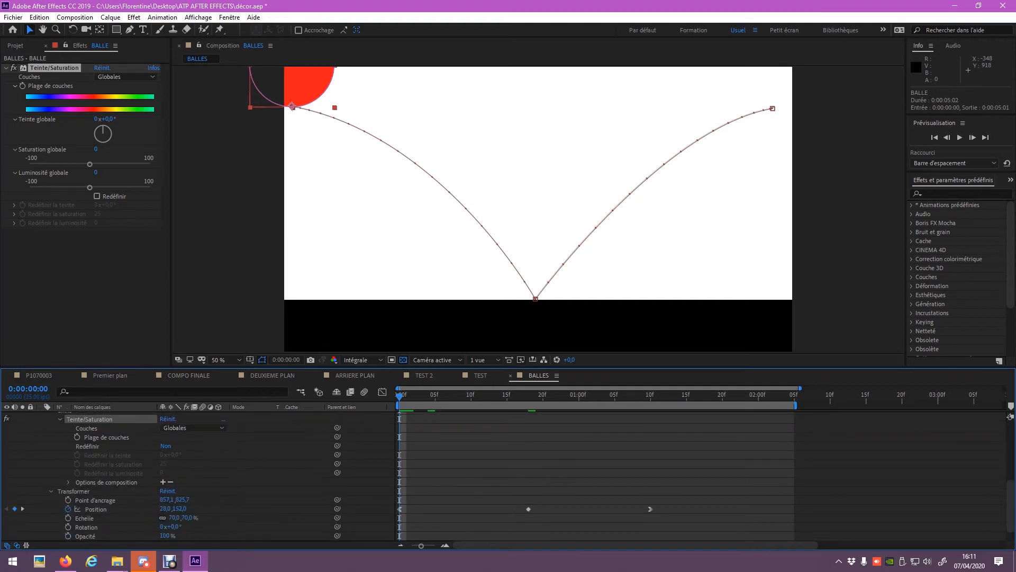
scroll(196, 477, "up", 2)
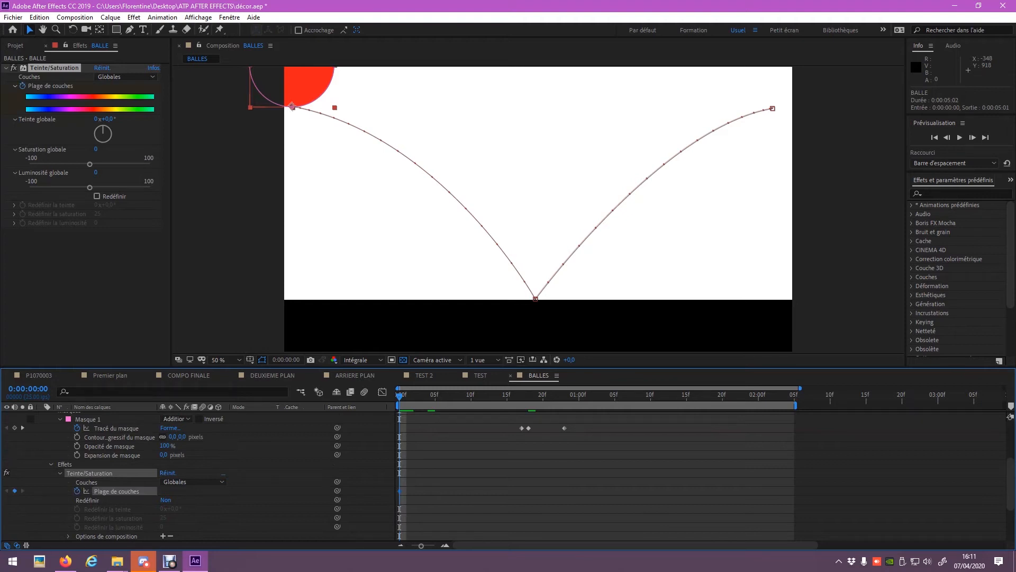
scroll(196, 476, "down", 2)
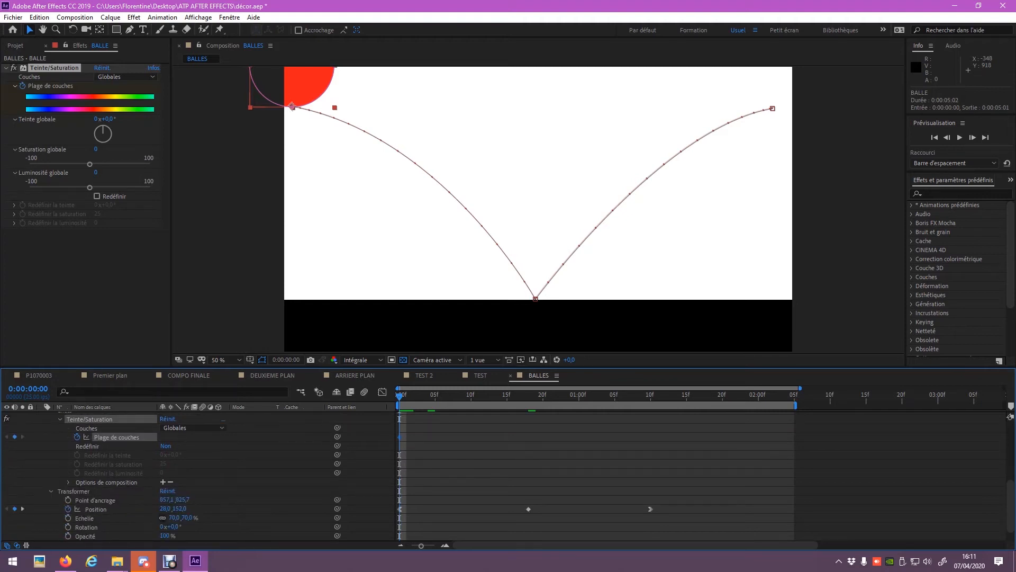
Shift BALLE's Teinte globale to create a second Plage de couches keyframe at about 0:00:01:09, and preview the colour animation
key("space")
left_click_drag(108, 119, 650, 119)
key("space")
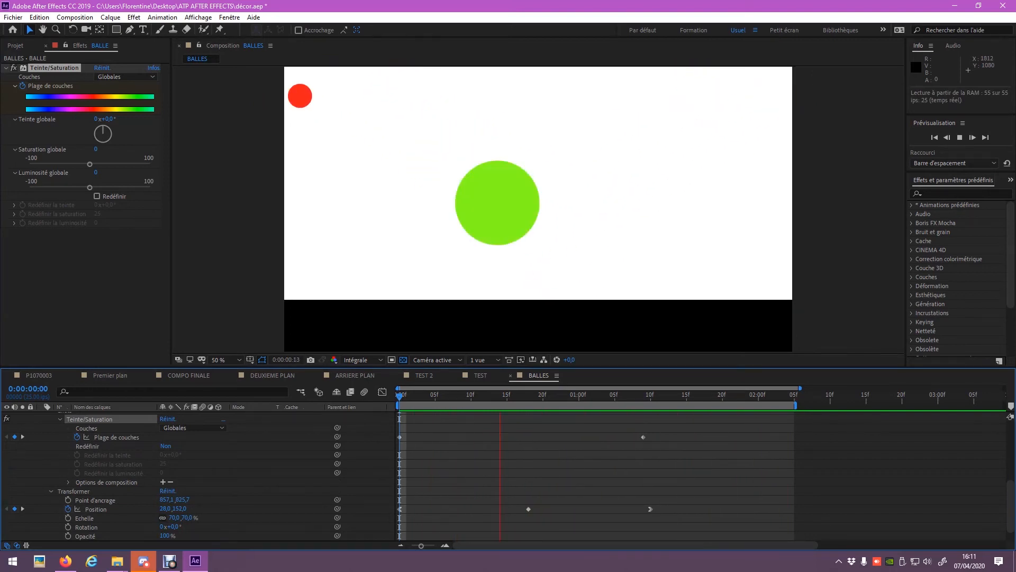
key("space")
Select the BALLE 2 layer and apply the Flou composite blur effect with its Maximum at 283
scroll(503, 466, "up", 5)
left_click(320, 110)
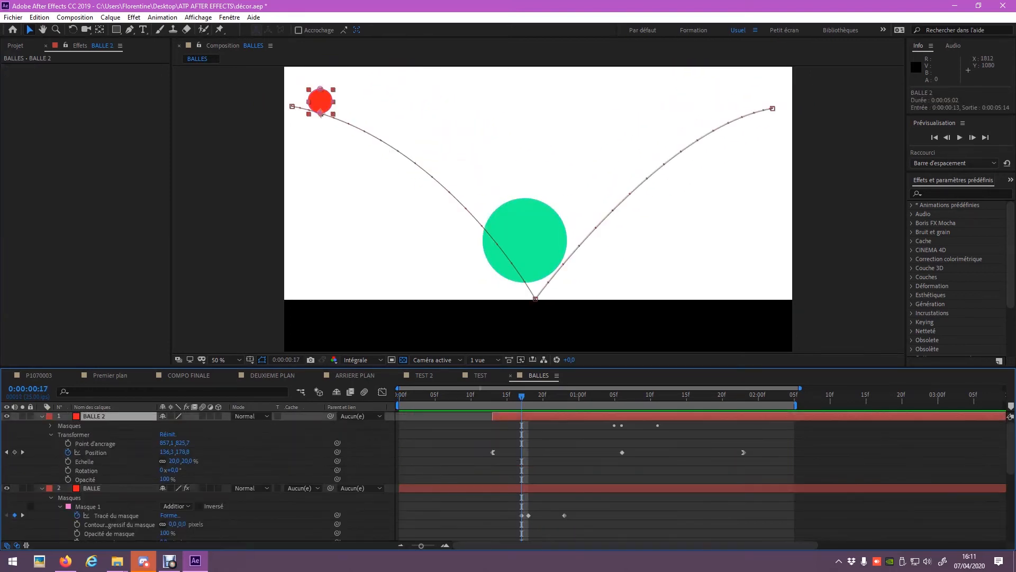
right_click(99, 416)
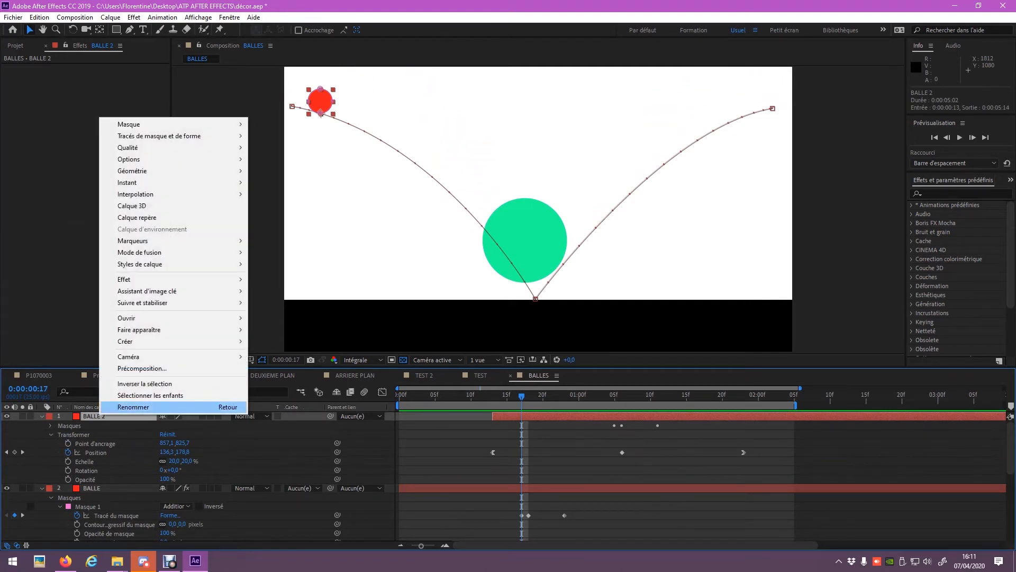
mouse_move(159, 279)
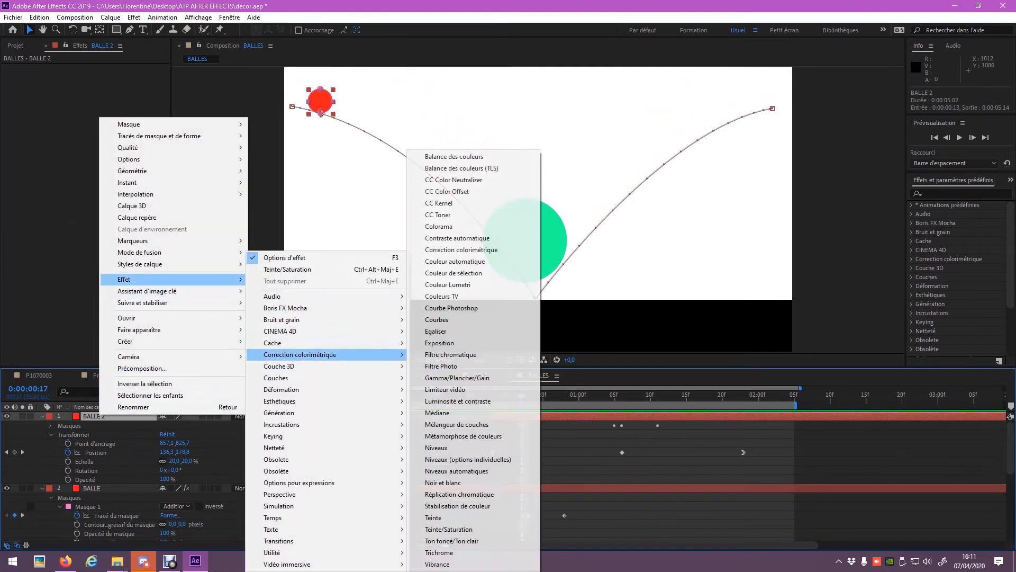
mouse_move(296, 389)
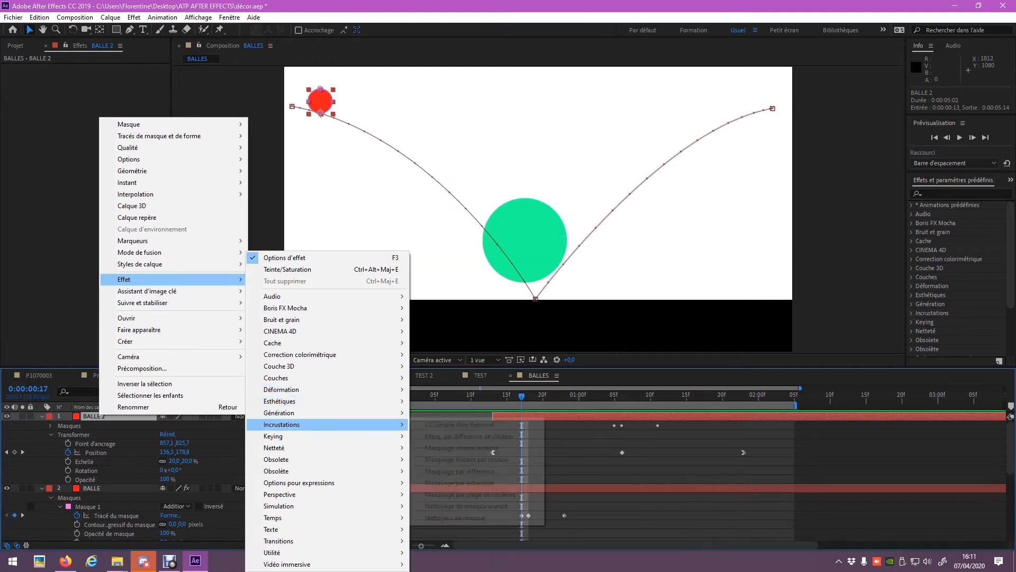
mouse_move(299, 354)
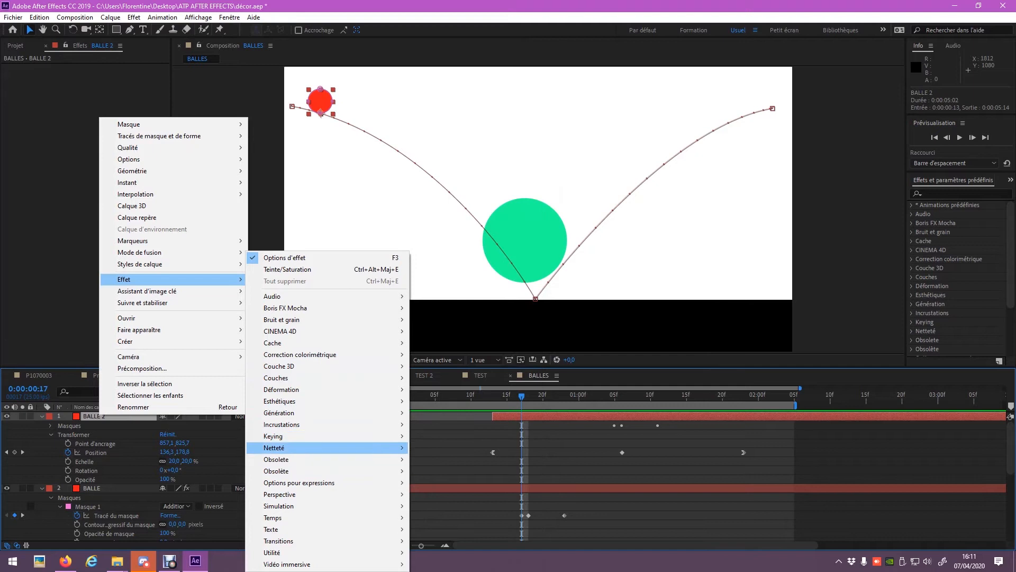
mouse_move(329, 447)
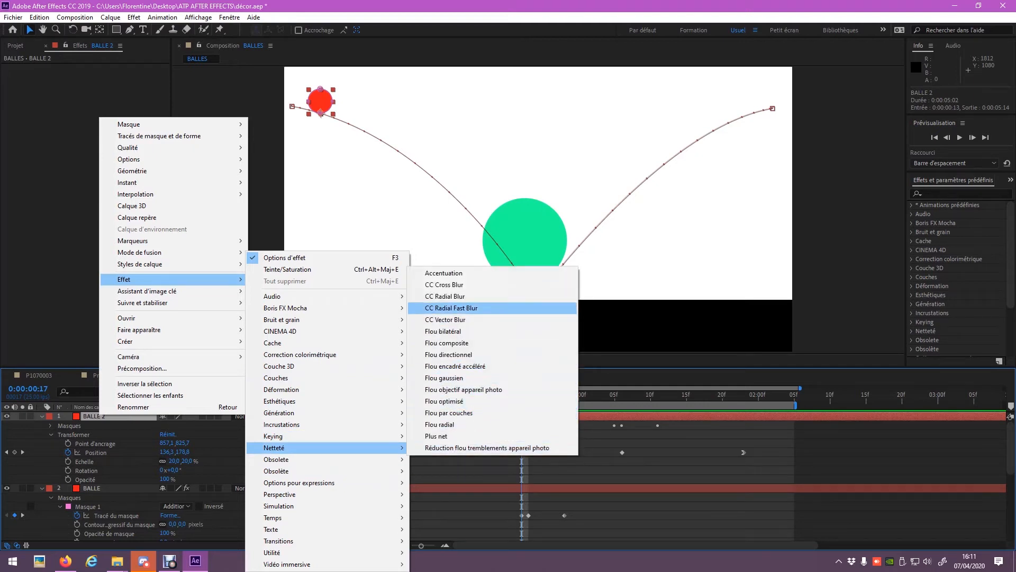
left_click(447, 342)
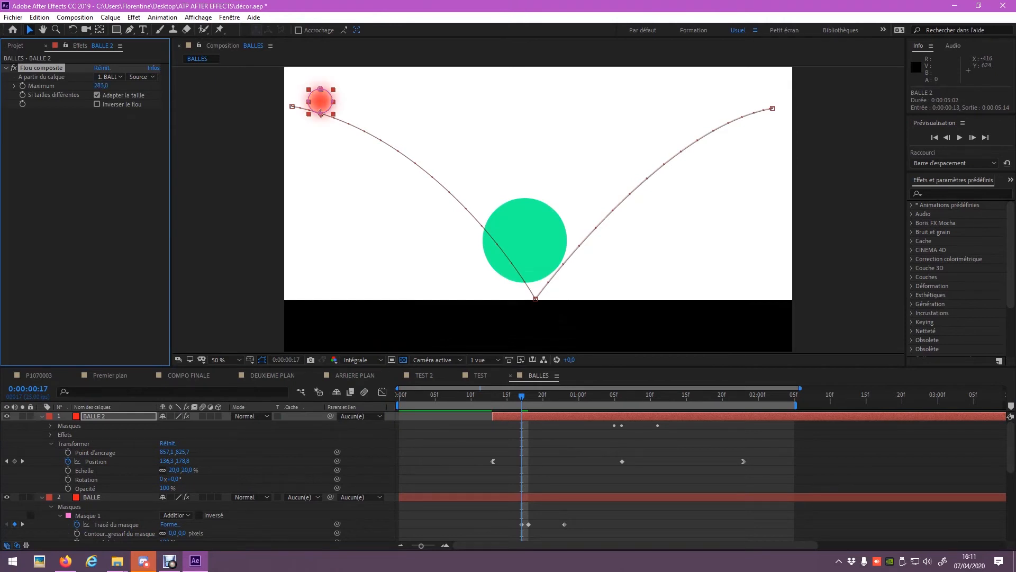
Enable keyframing of Flou composite's Maximum at 0:00:00:13 and go to BALLE 2's impact keyframe at 0:00:01:06
left_click(493, 396)
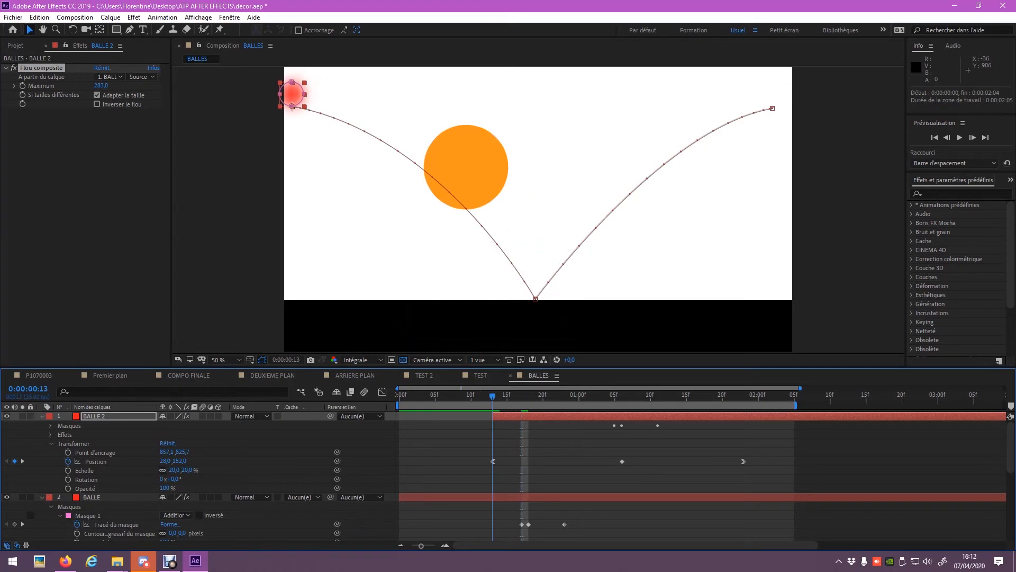
left_click(22, 86)
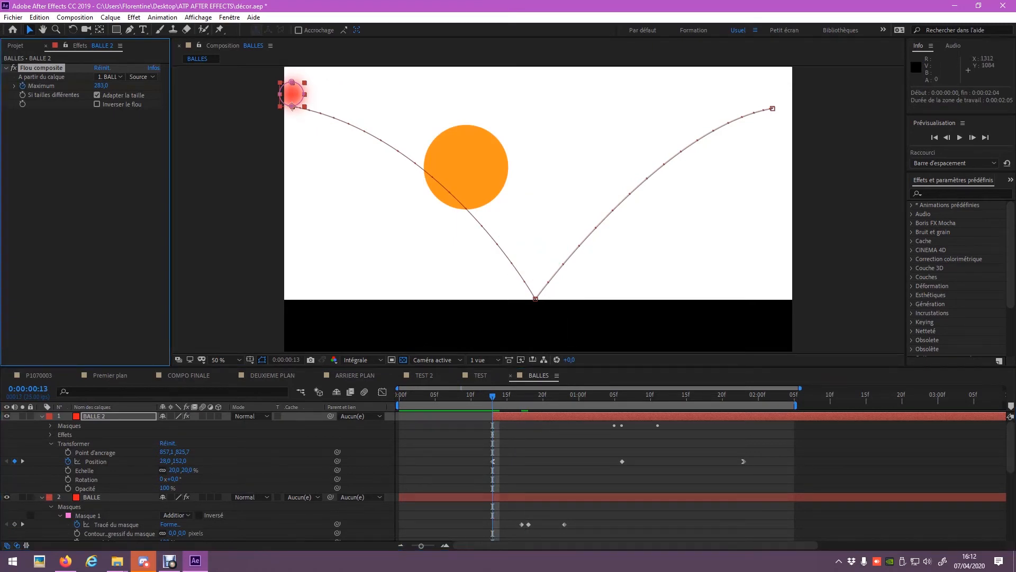
key("k")
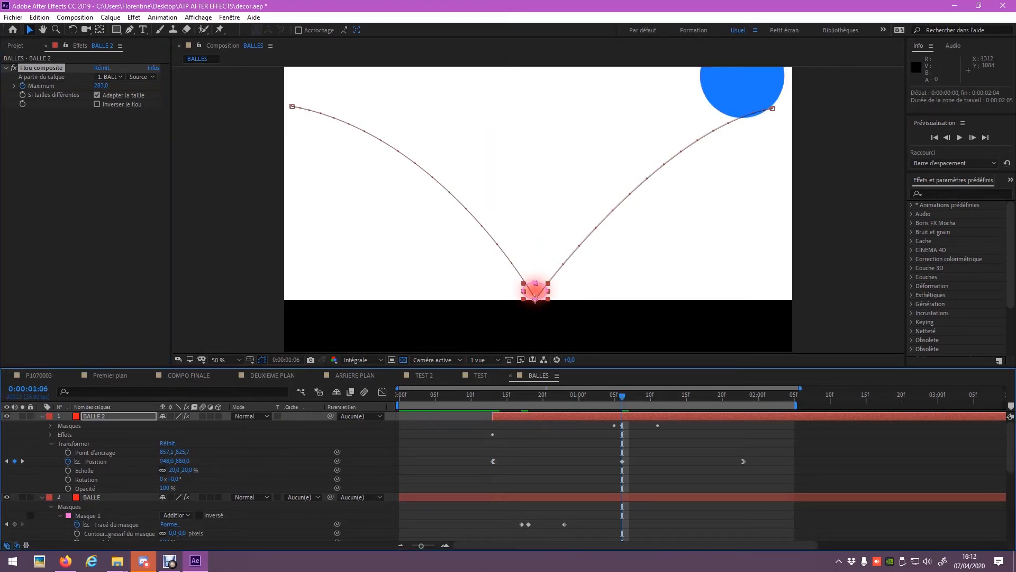
Keyframe BALLE 2's Flou composite Maximum at 0 on 0:00:01:06, and paste a copy of its first keyframe at 0:00:01:23
left_click(101, 86)
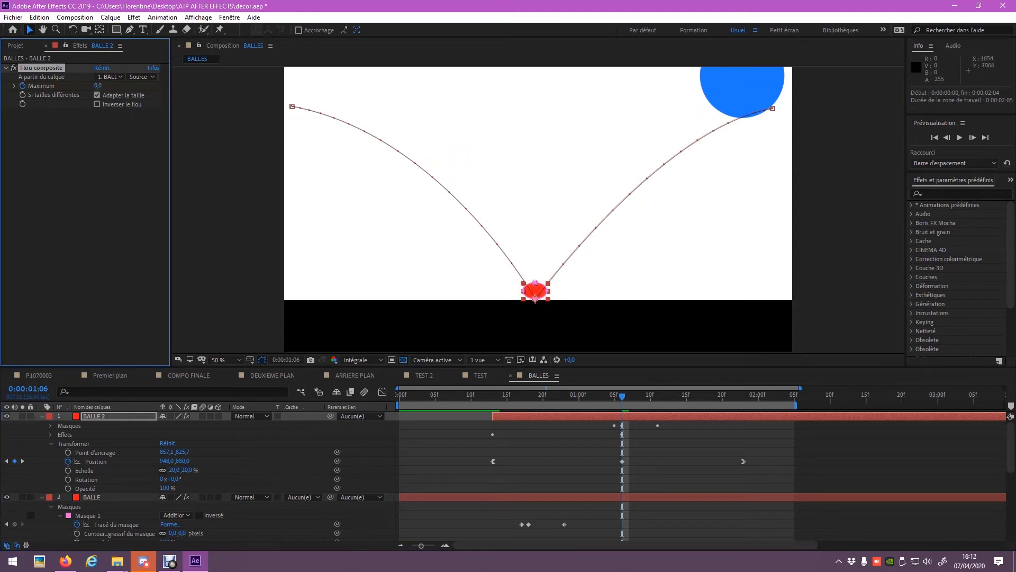
left_click(51, 435)
left_click(59, 443)
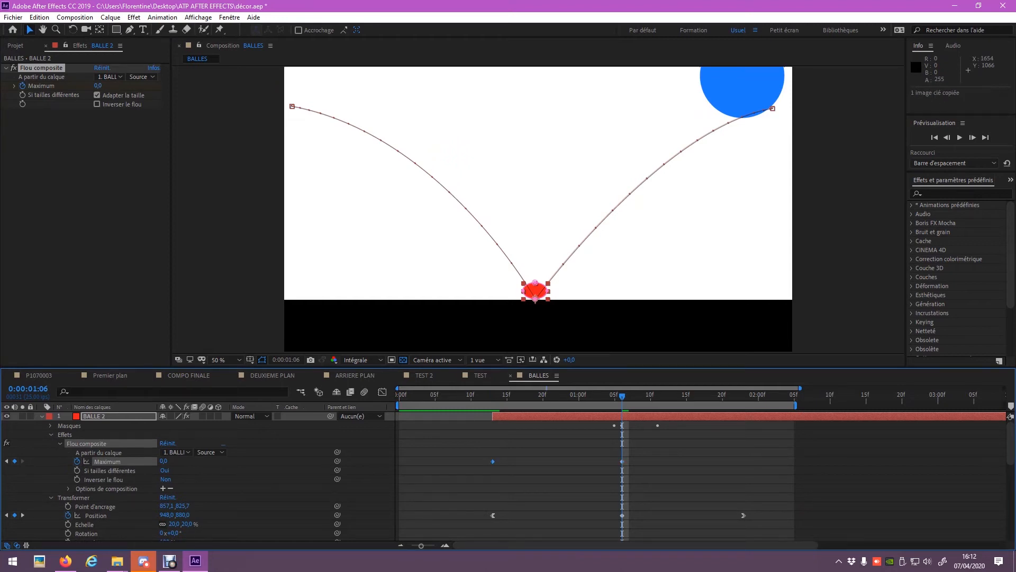
key("k")
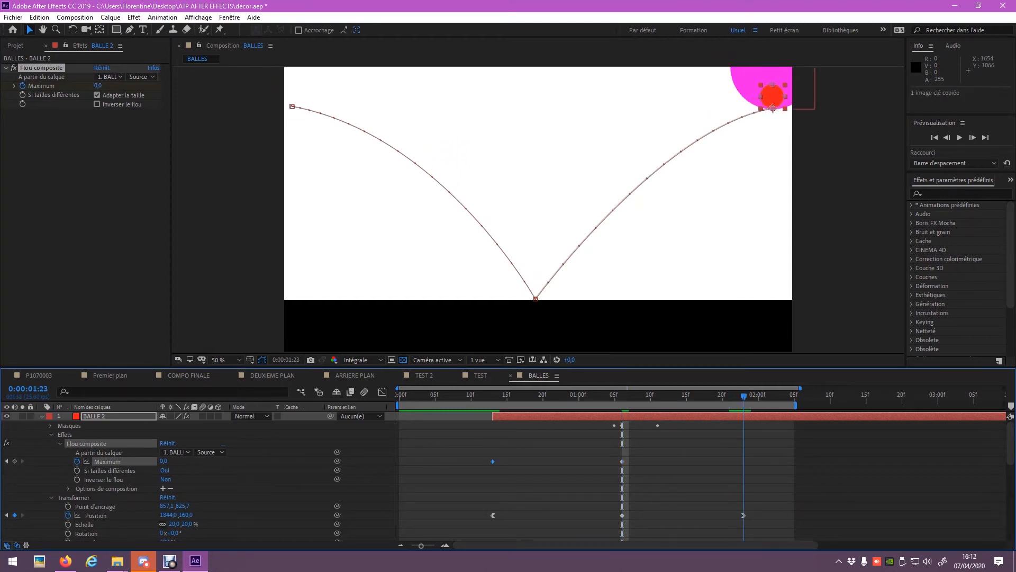
Preview the BALLES animation from 0:00:00:12 and look through the effect categories available for the BALLE 2 layer
left_click_drag(525, 396, 485, 396)
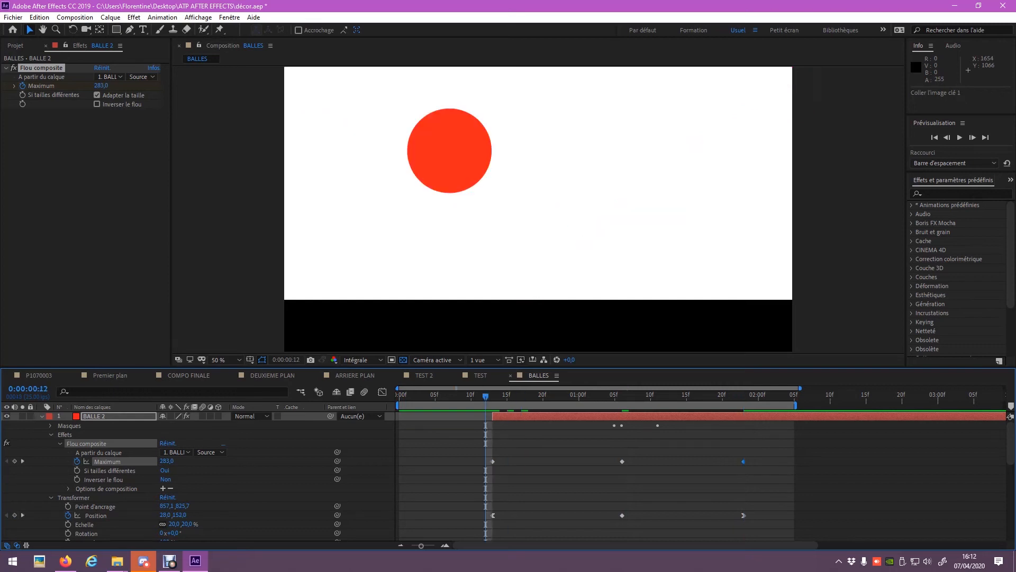
key("space")
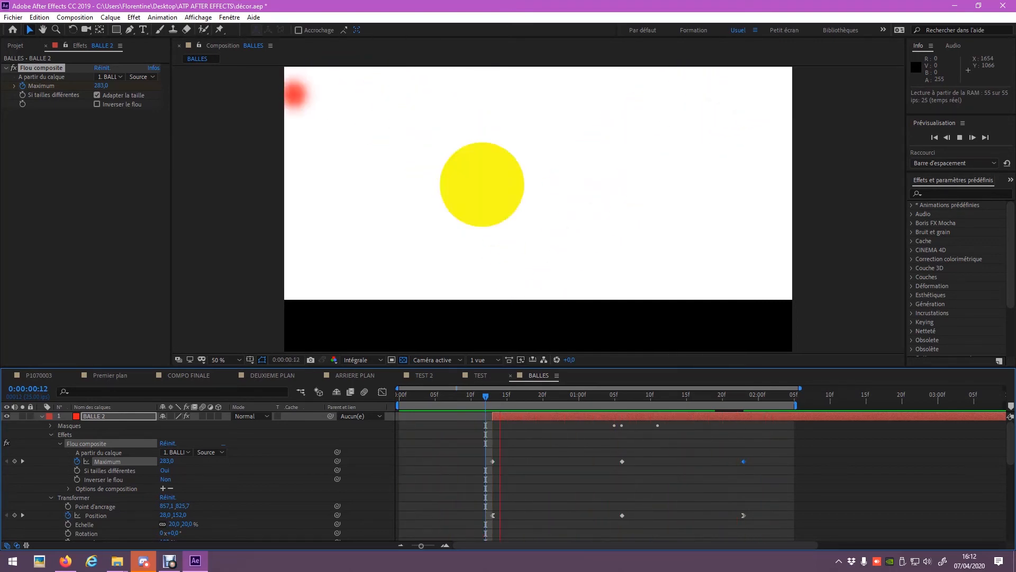
right_click(93, 416)
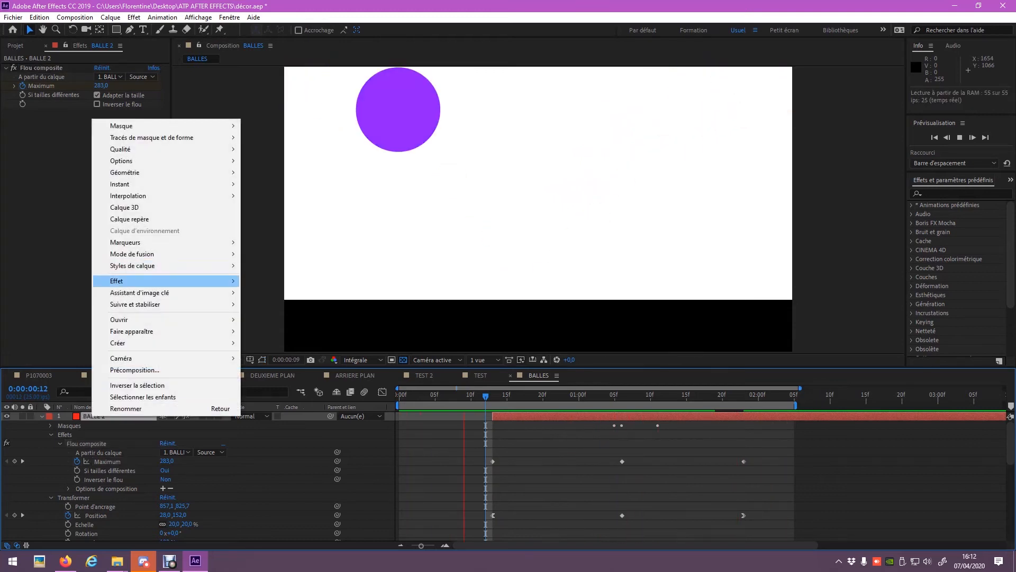
mouse_move(296, 494)
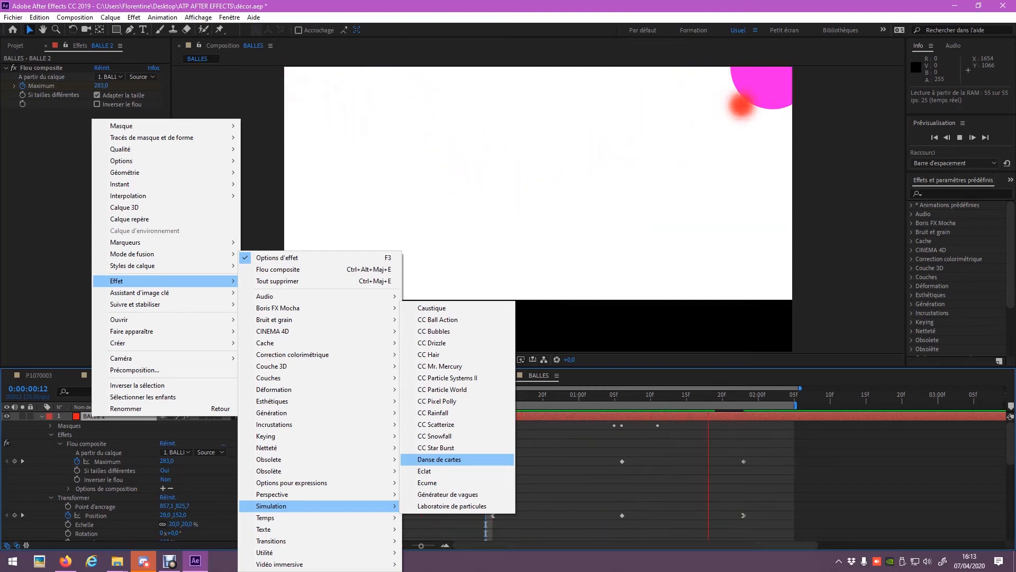
mouse_move(296, 424)
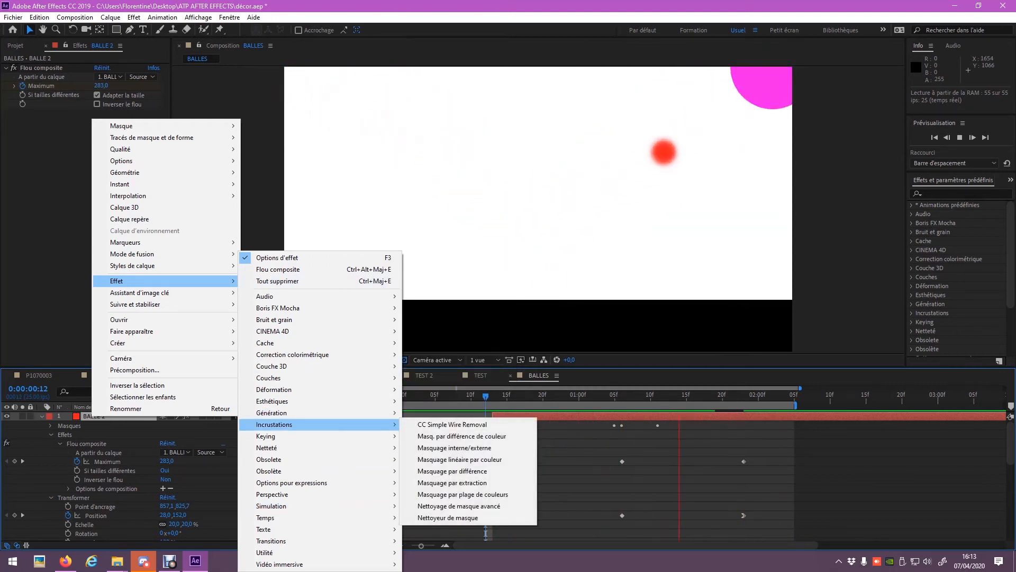
left_click(598, 476)
left_click(598, 477)
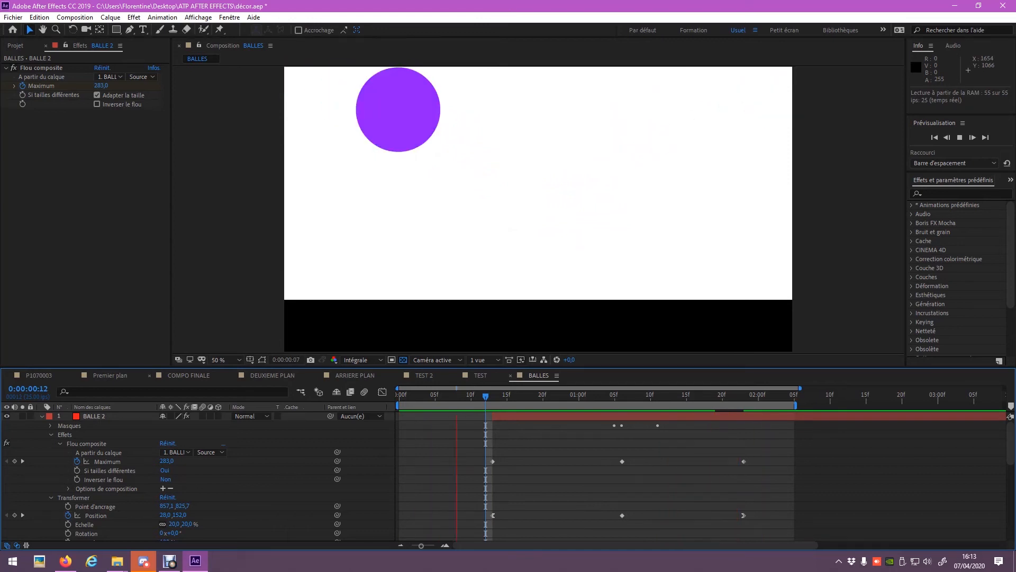
Collapse the properties of the BALLE 2 and BALLE layers and play the composition up to 0:00:00:20
key("space")
left_click_drag(514, 396, 500, 396)
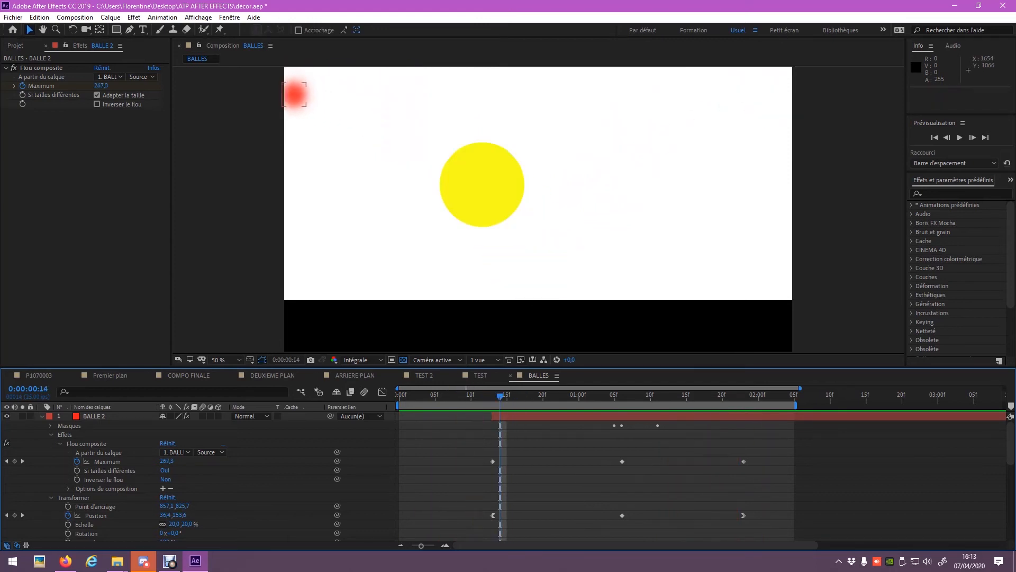
left_click(42, 416)
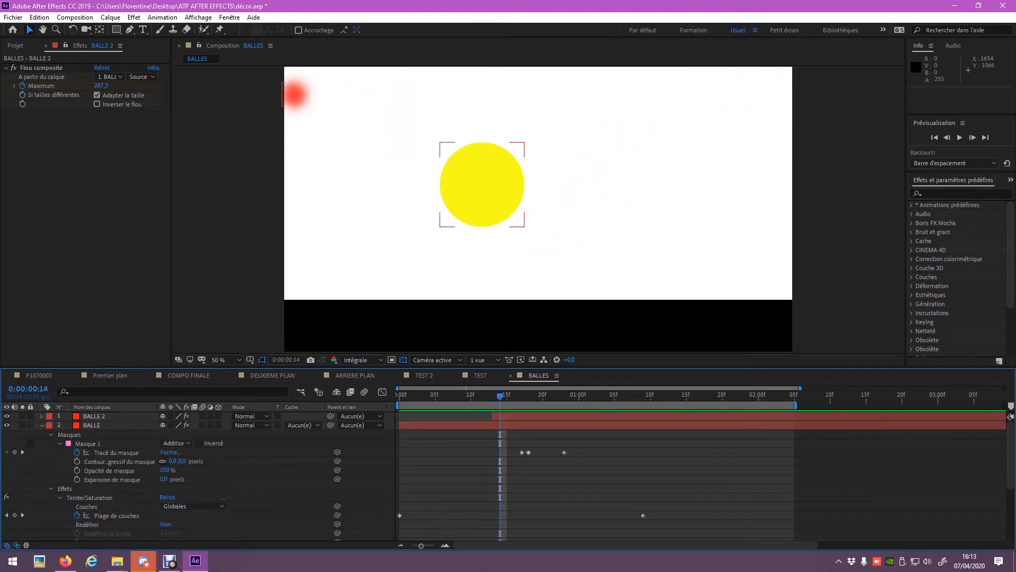
left_click(42, 425)
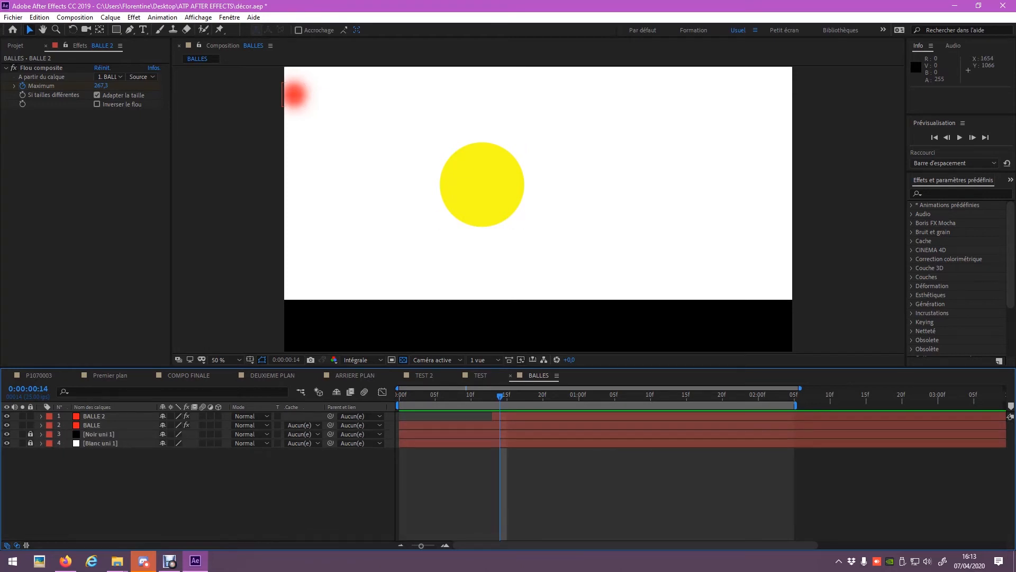
key("space")
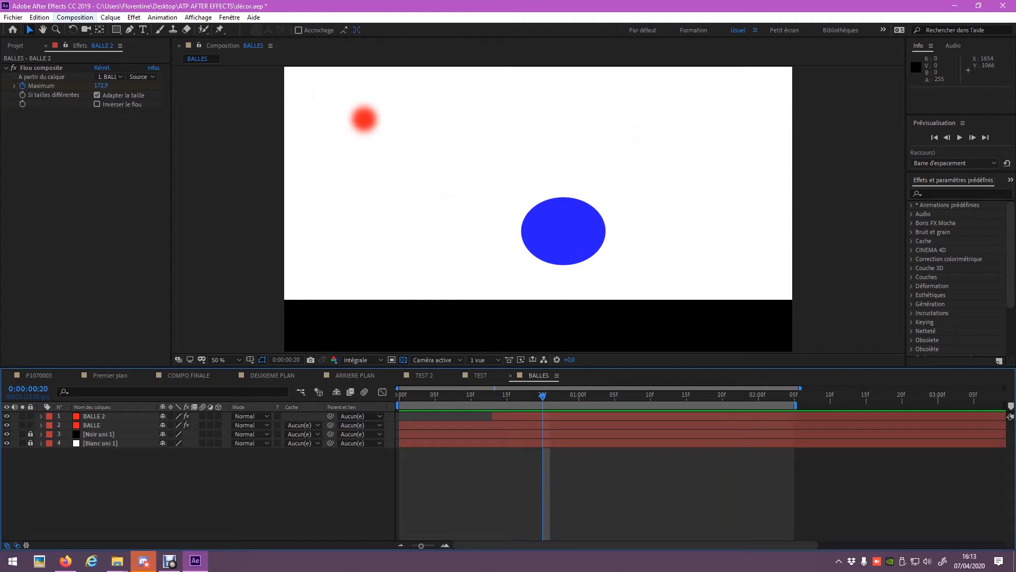
Add the BALLES composition to the render queue
left_click(74, 17)
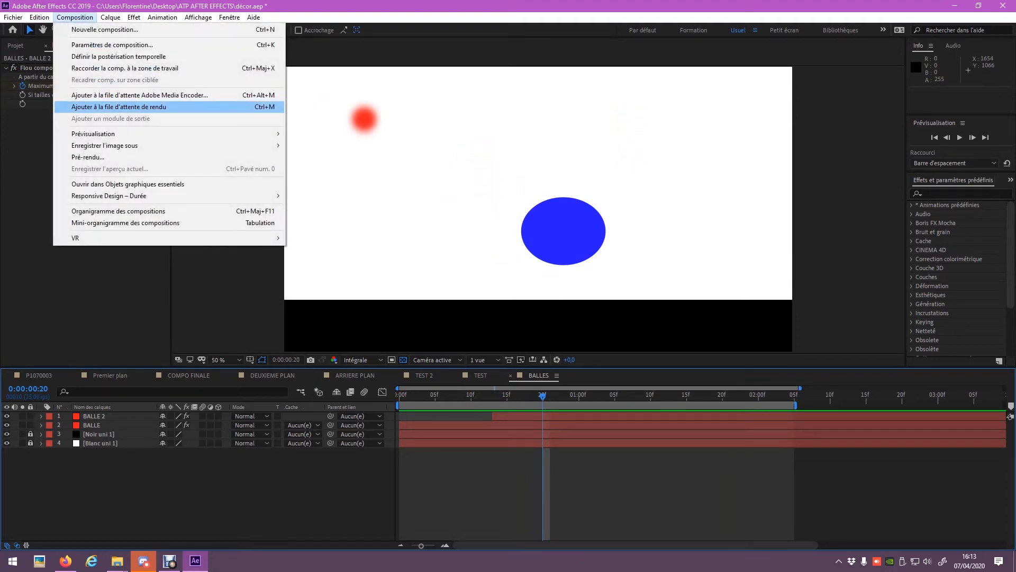
mouse_move(13, 18)
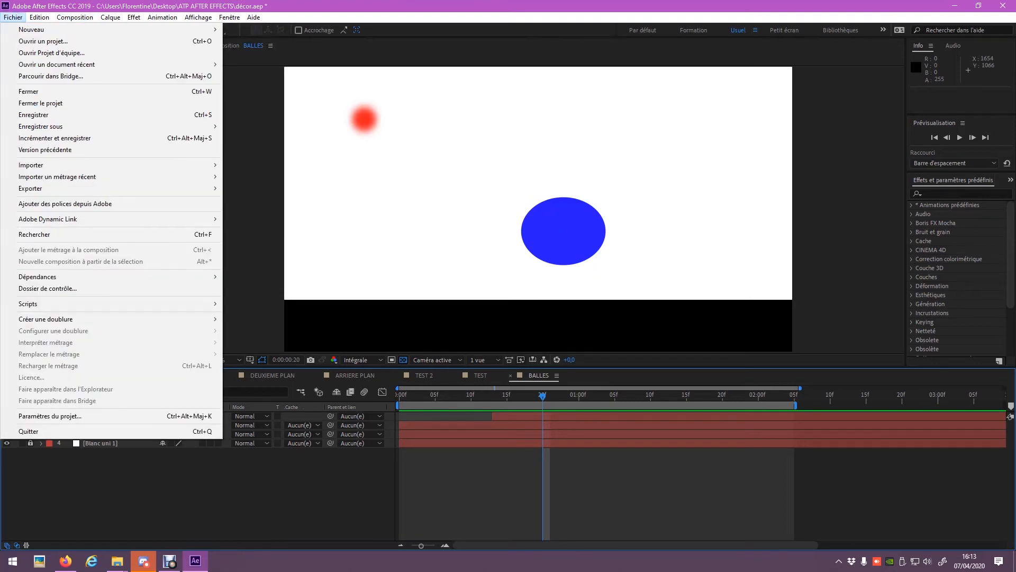
mouse_move(158, 188)
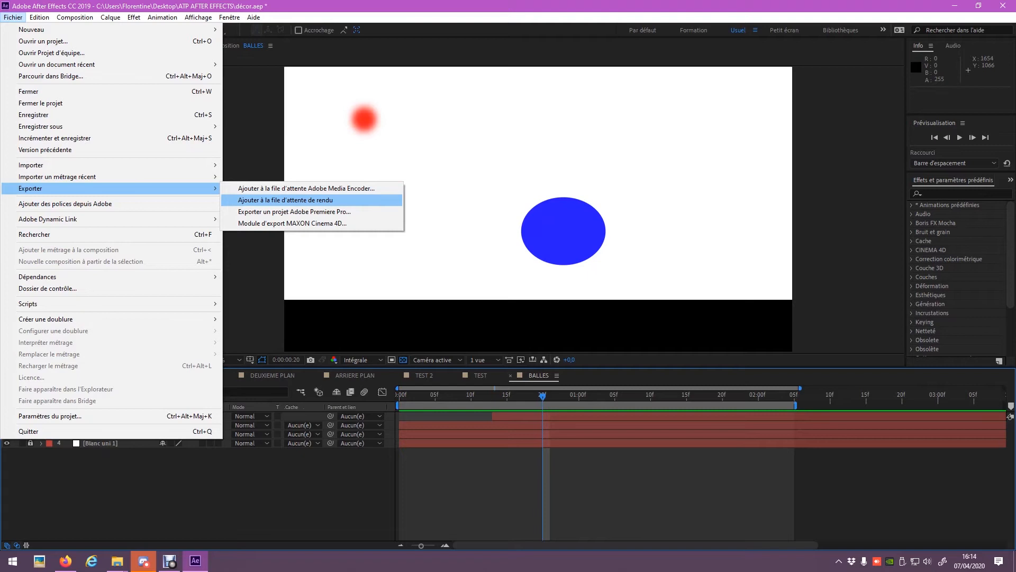
mouse_move(75, 18)
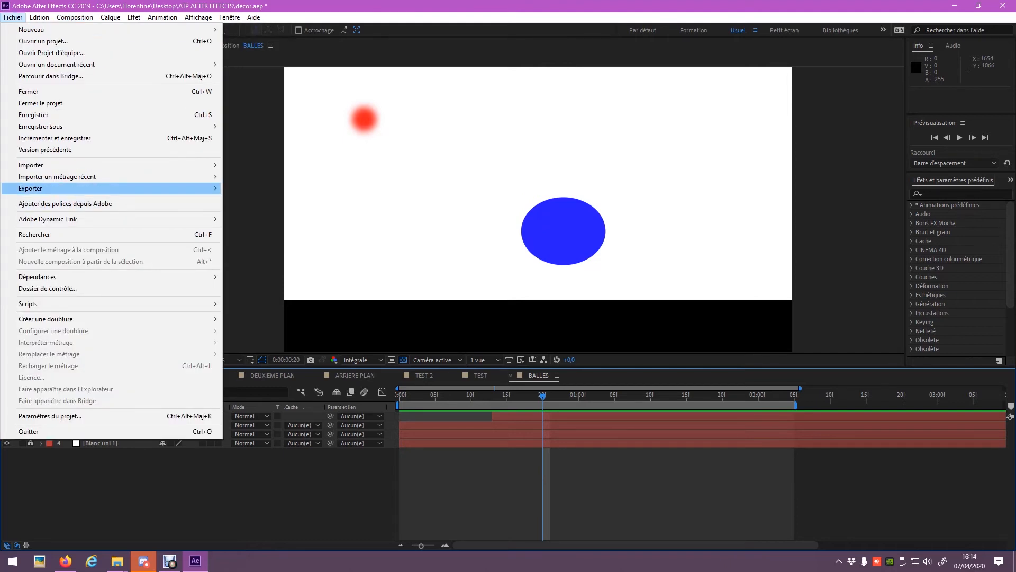
mouse_move(106, 188)
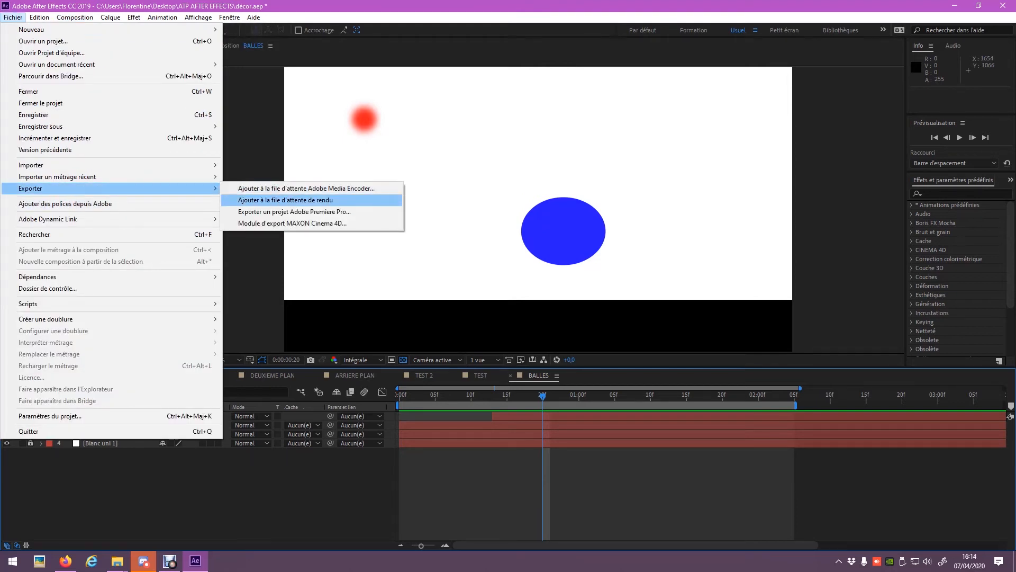
left_click(286, 200)
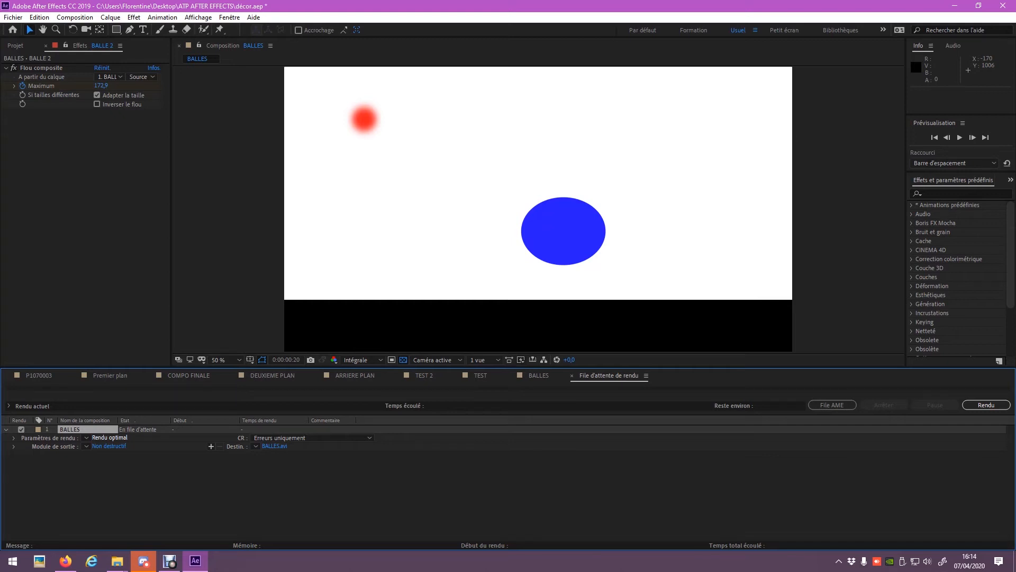
Configure the BALLES render settings with Intégrale resolution and the time span Longueur de la composition
left_click(109, 437)
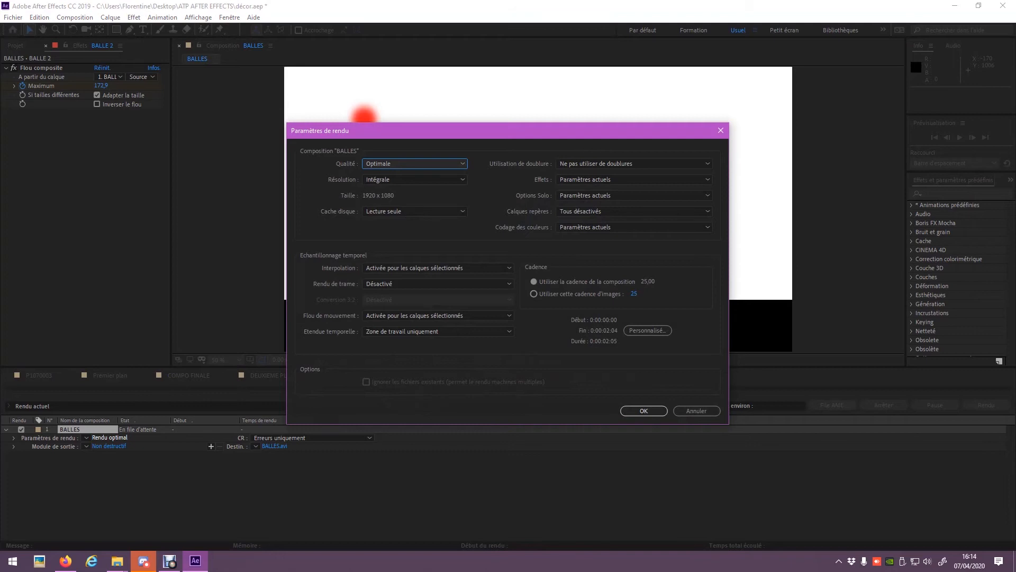
left_click(696, 411)
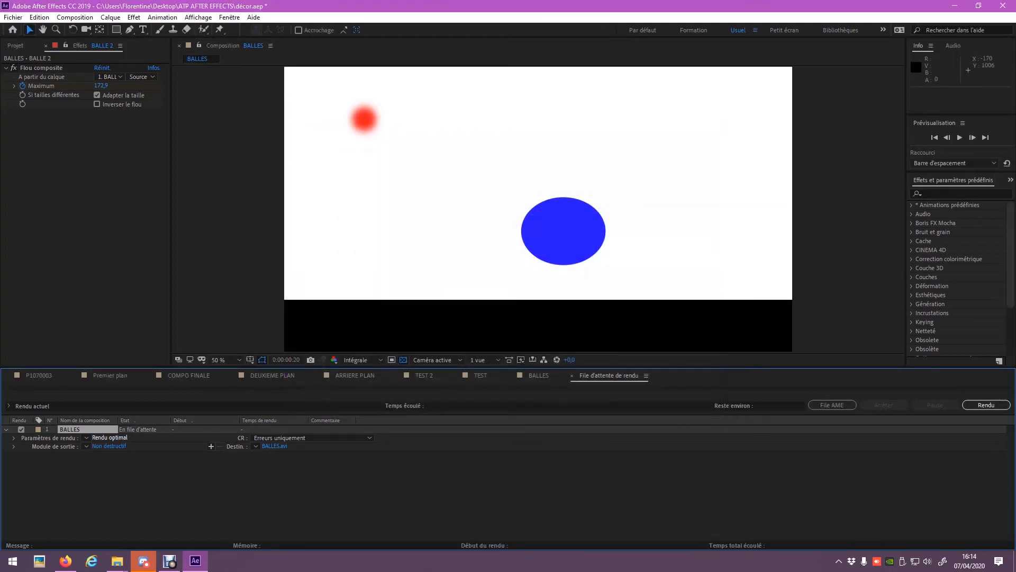
left_click(110, 438)
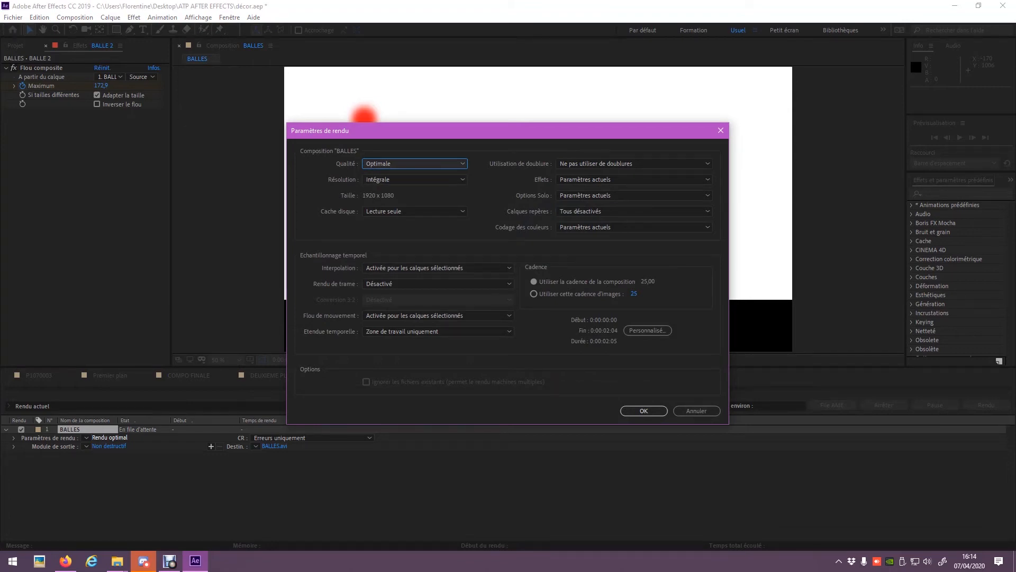
left_click(415, 180)
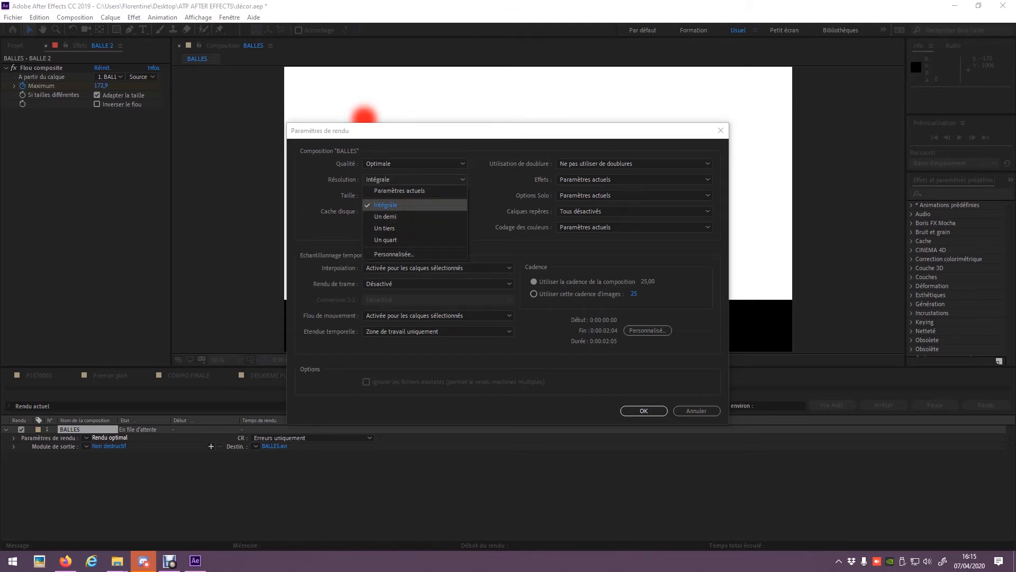
left_click(415, 205)
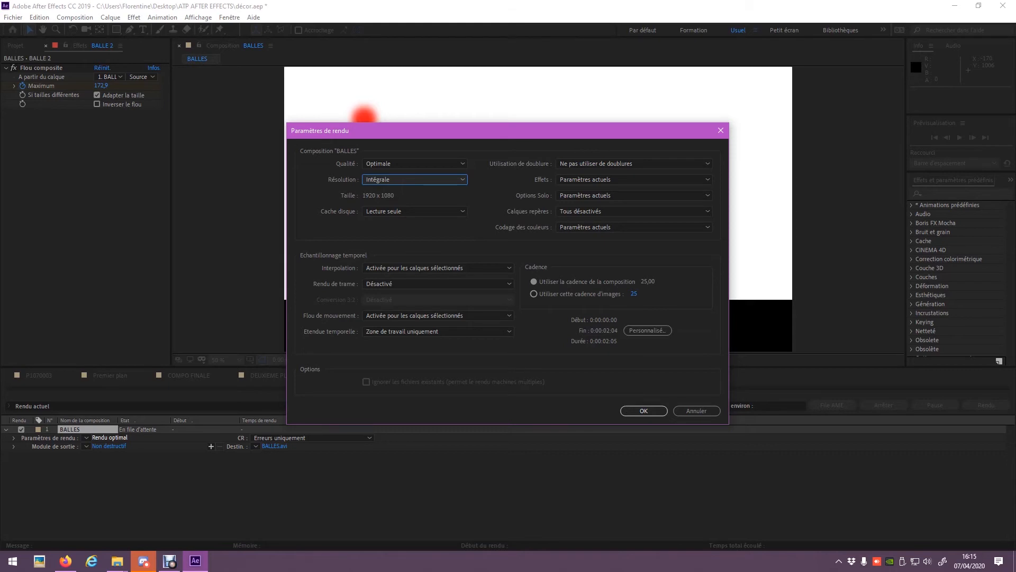
left_click(647, 331)
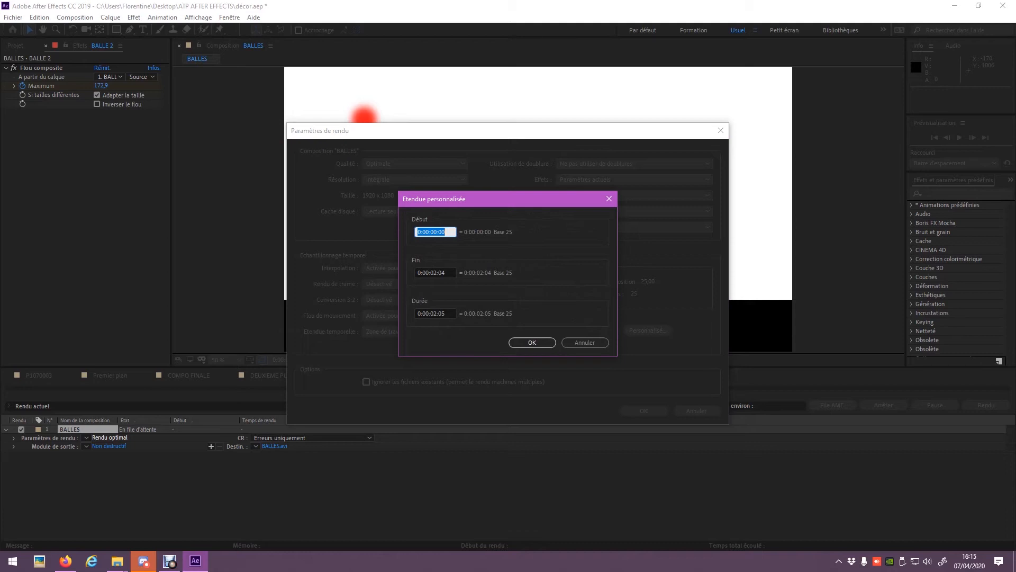
left_click(585, 343)
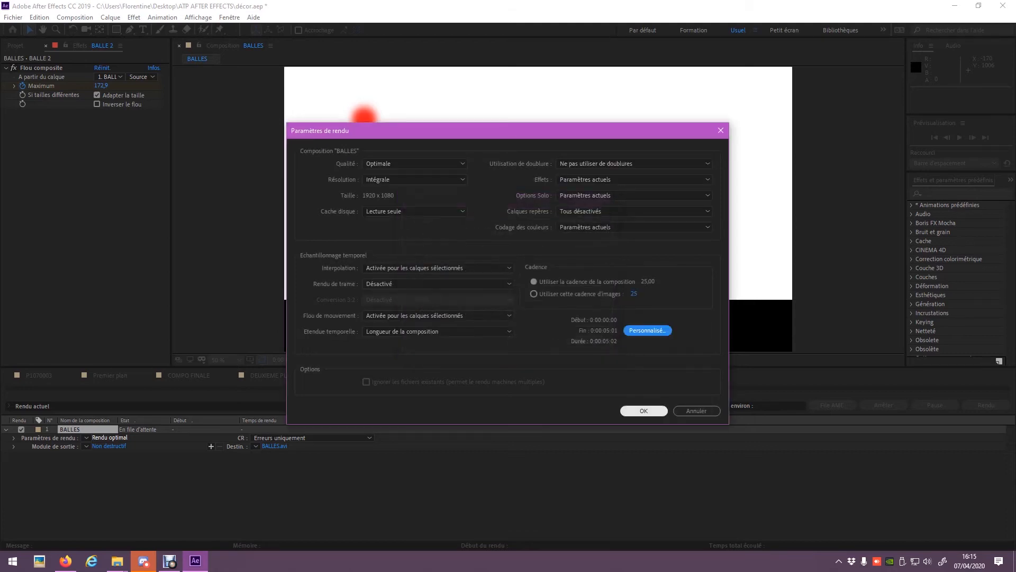
key("Return")
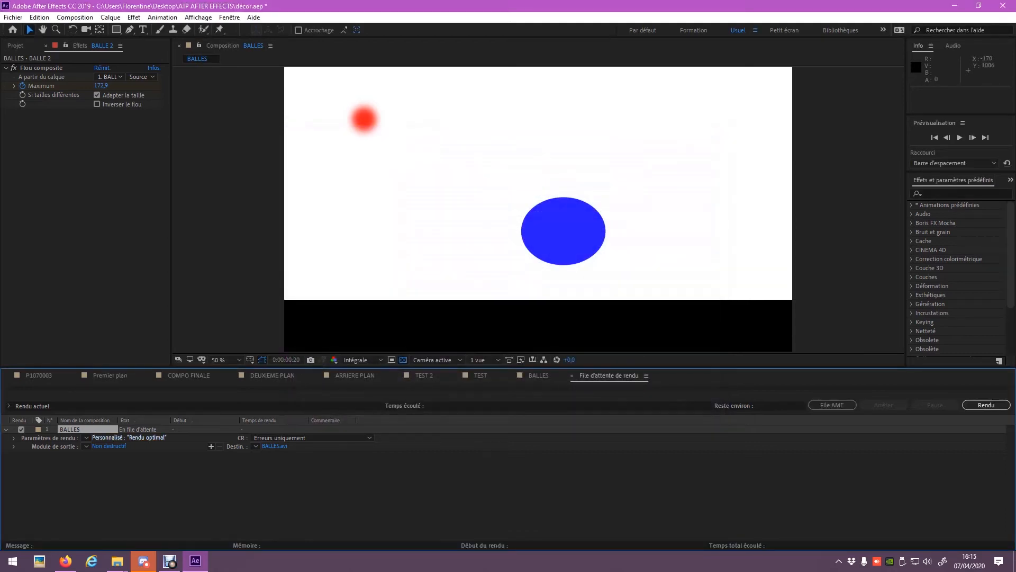
Set the output format to QuickTime in the BALLES output module
left_click(109, 446)
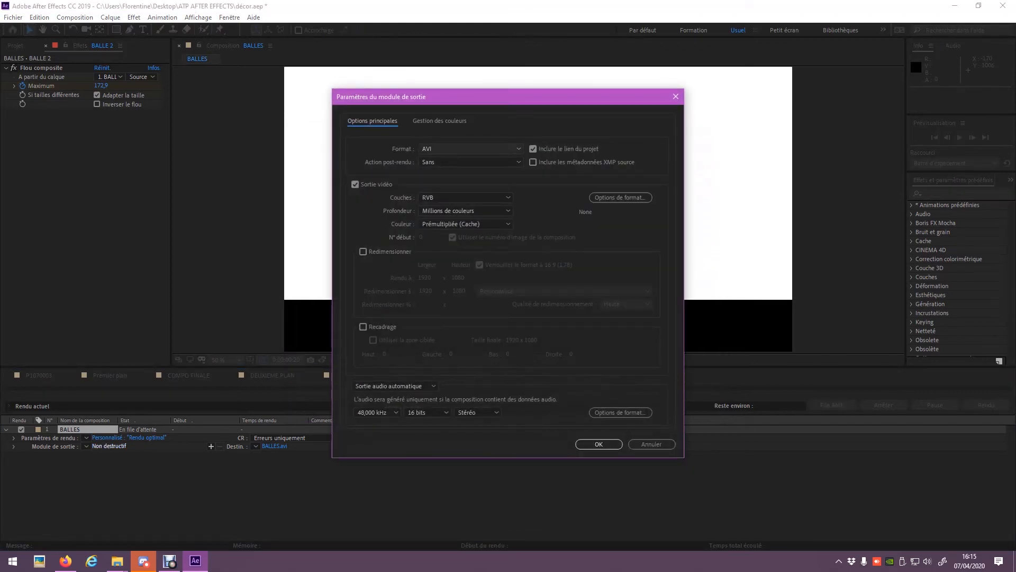
left_click(470, 149)
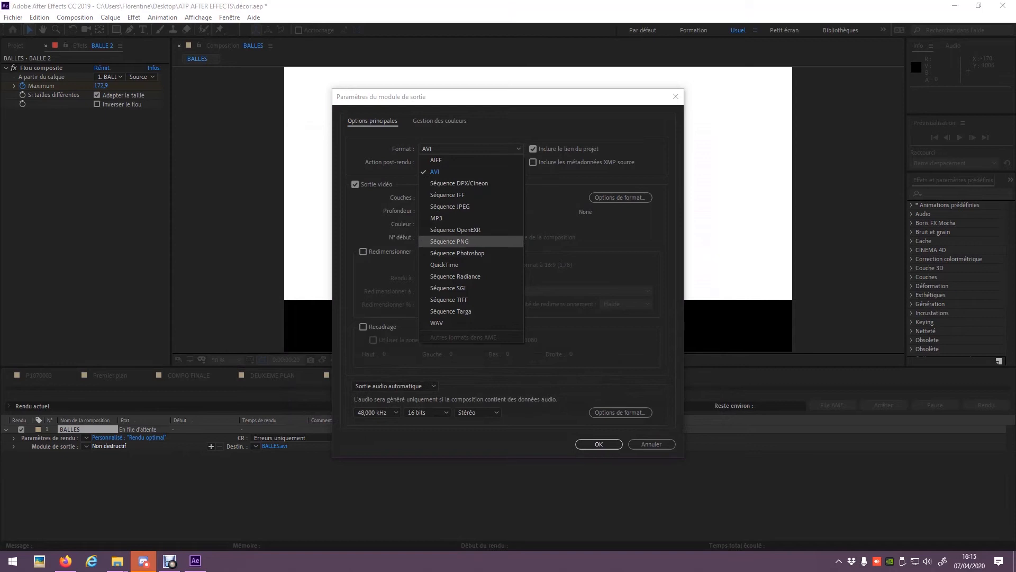
left_click(444, 265)
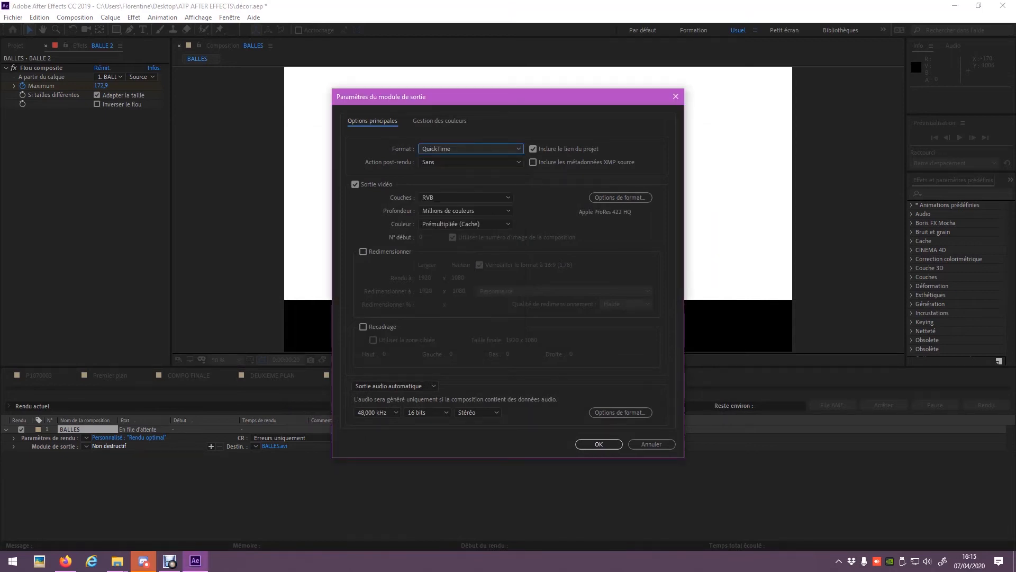
Examine the QuickTime video codec choices and the available output formats in the BALLES output module
left_click(621, 197)
left_click(360, 122)
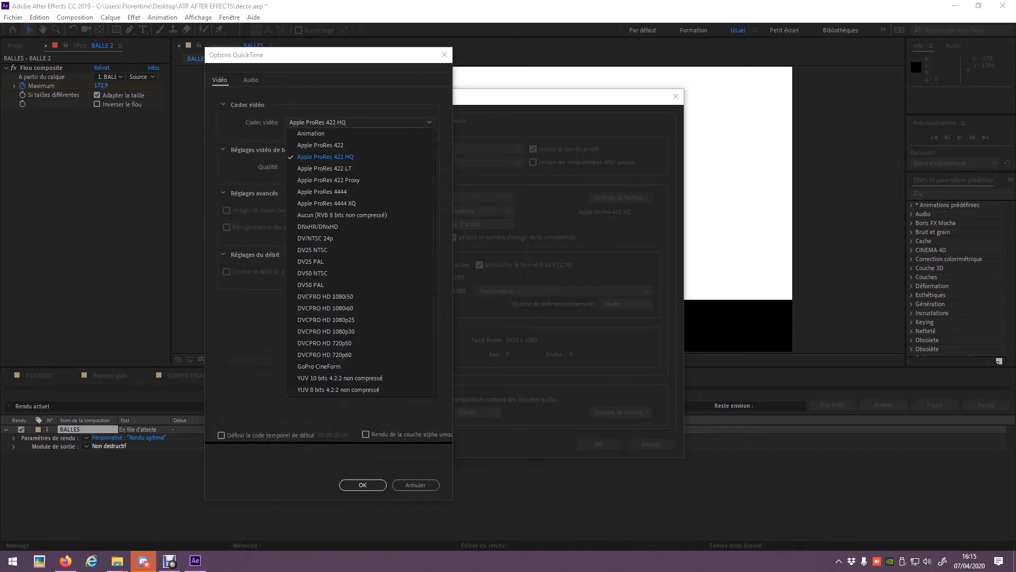
left_click(339, 157)
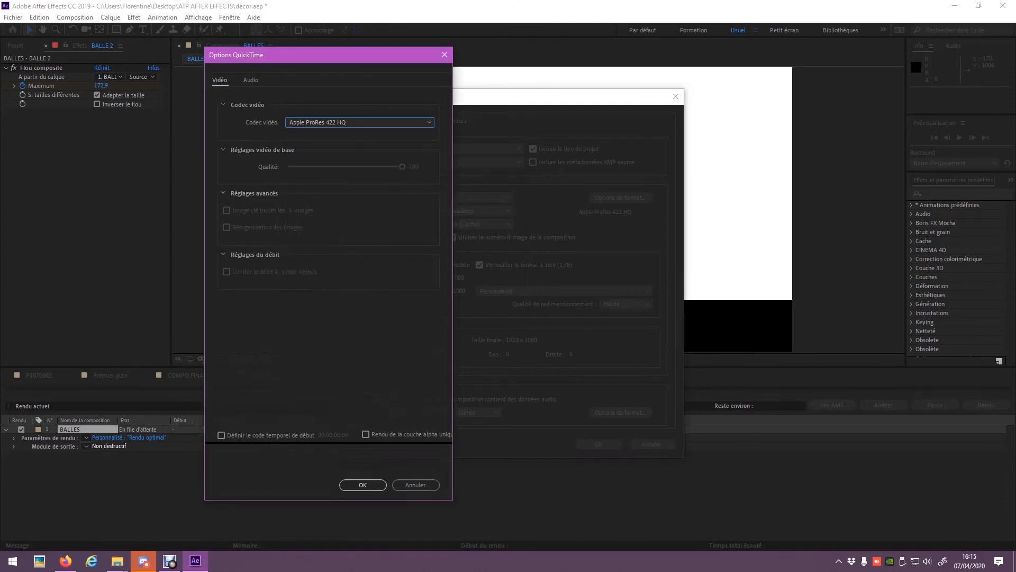
left_click(360, 122)
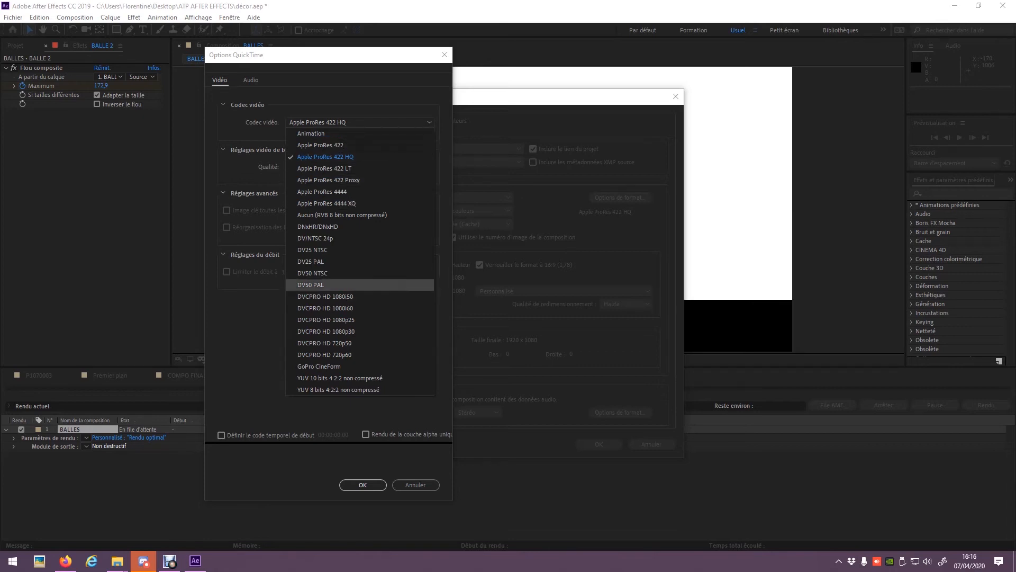
key("Escape")
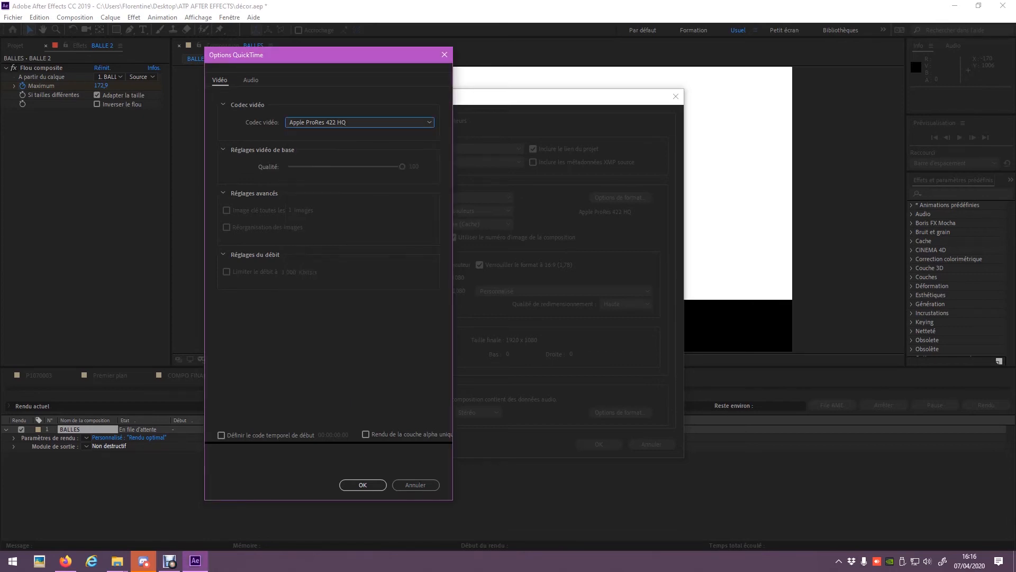
left_click(416, 484)
left_click(471, 149)
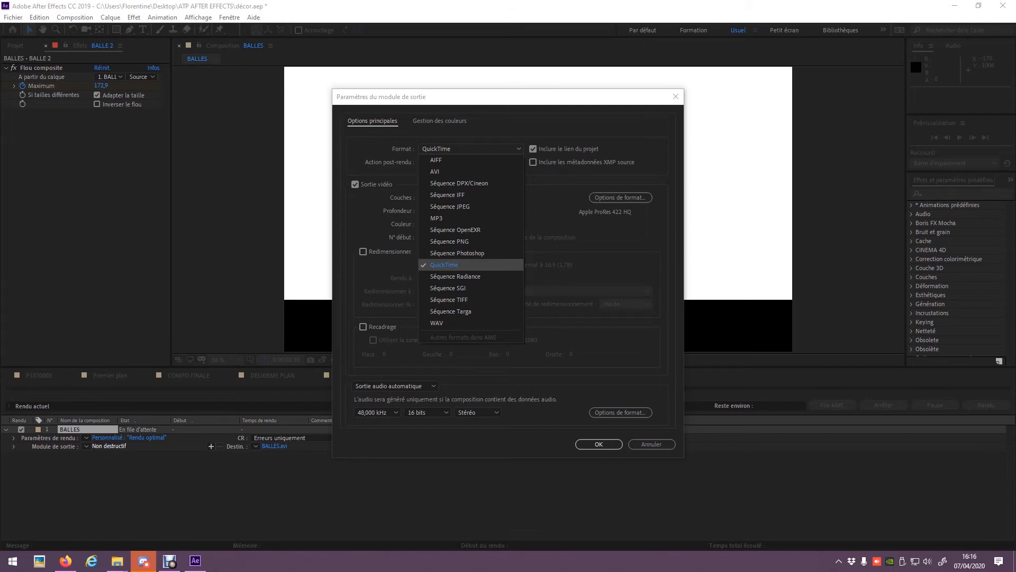
left_click(444, 265)
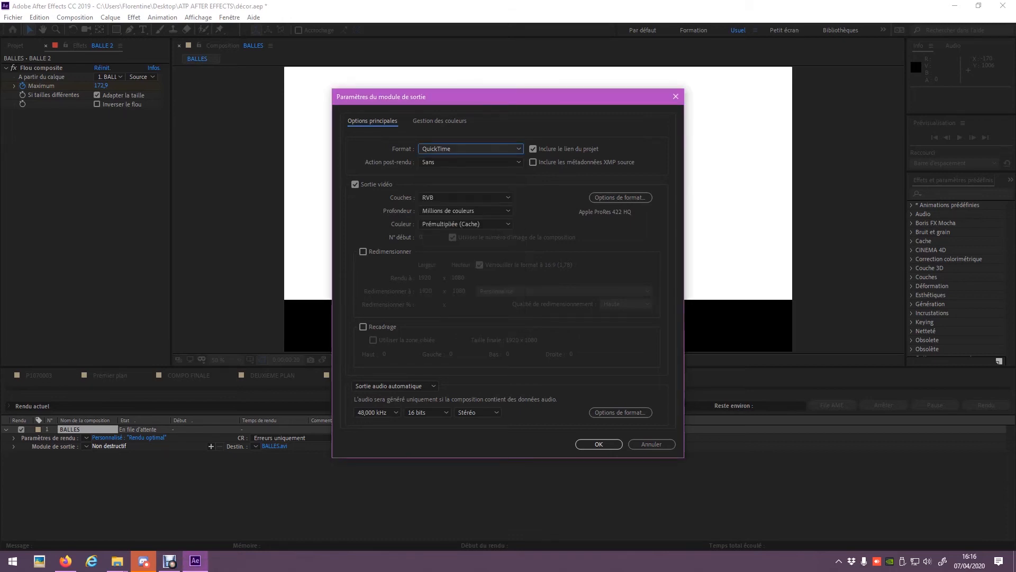
left_click(620, 197)
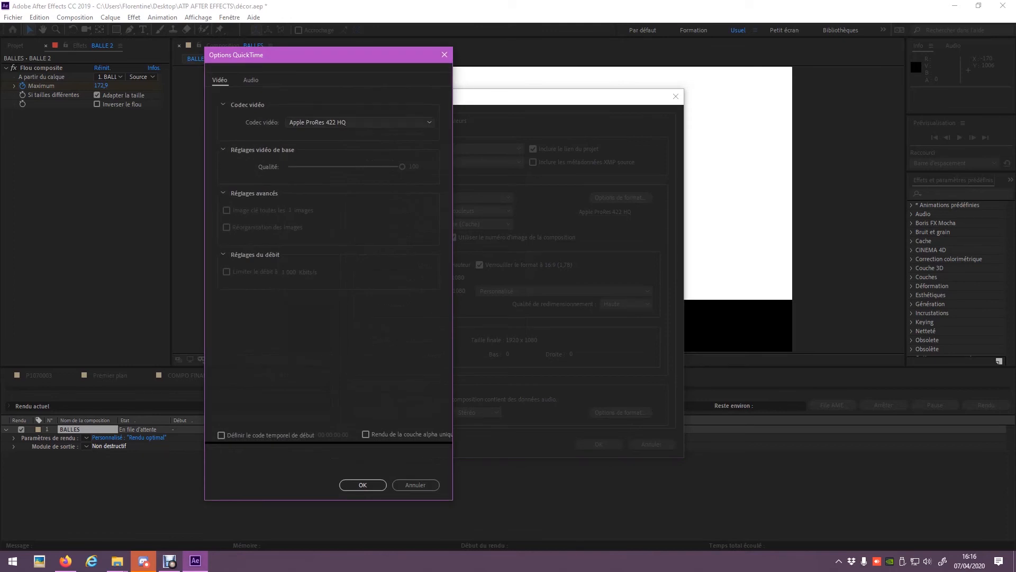
left_click(360, 122)
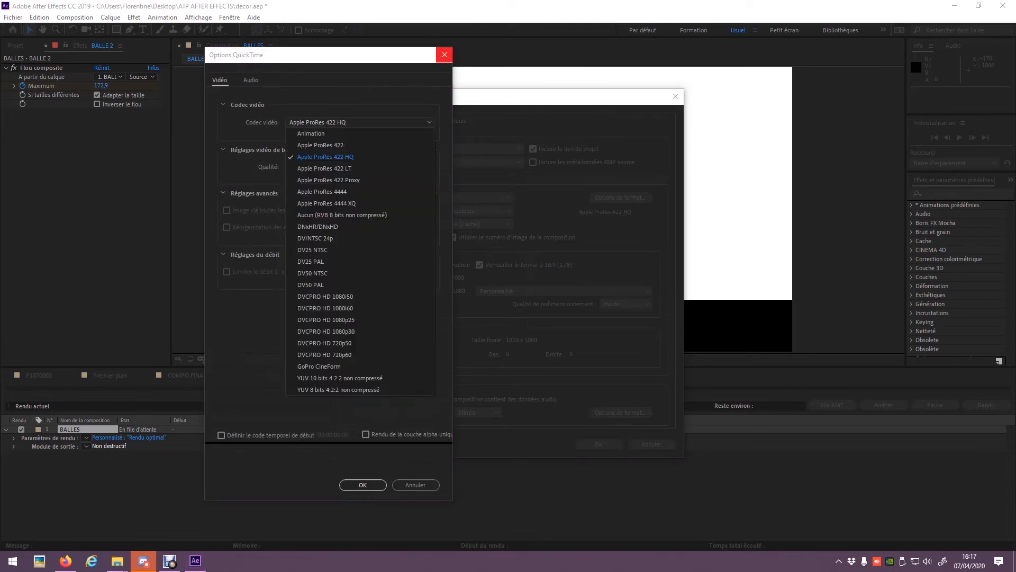
left_click(445, 54)
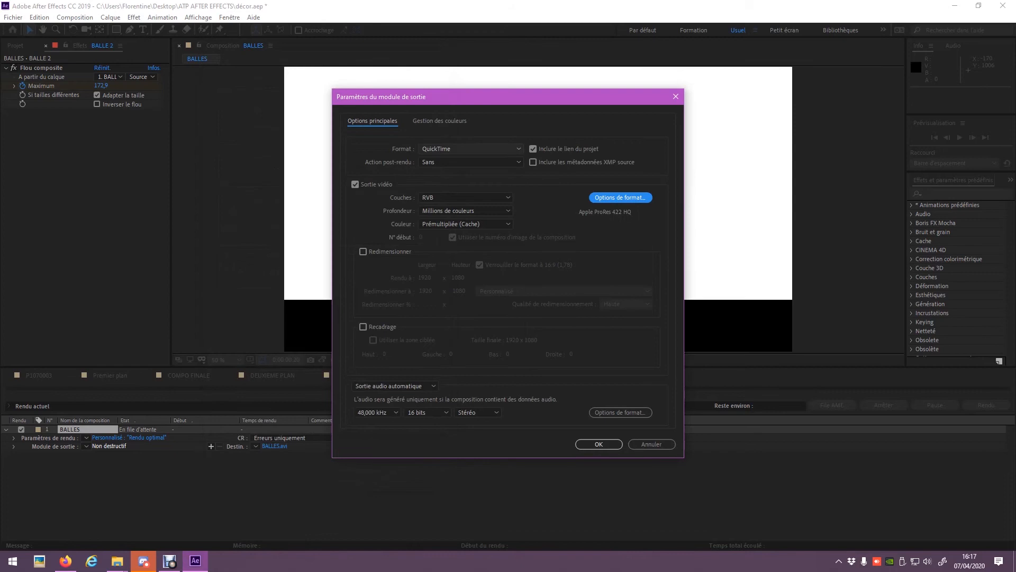
Keep QuickTime as the output format and accept the Apple ProRes 422 HQ video codec
left_click(471, 148)
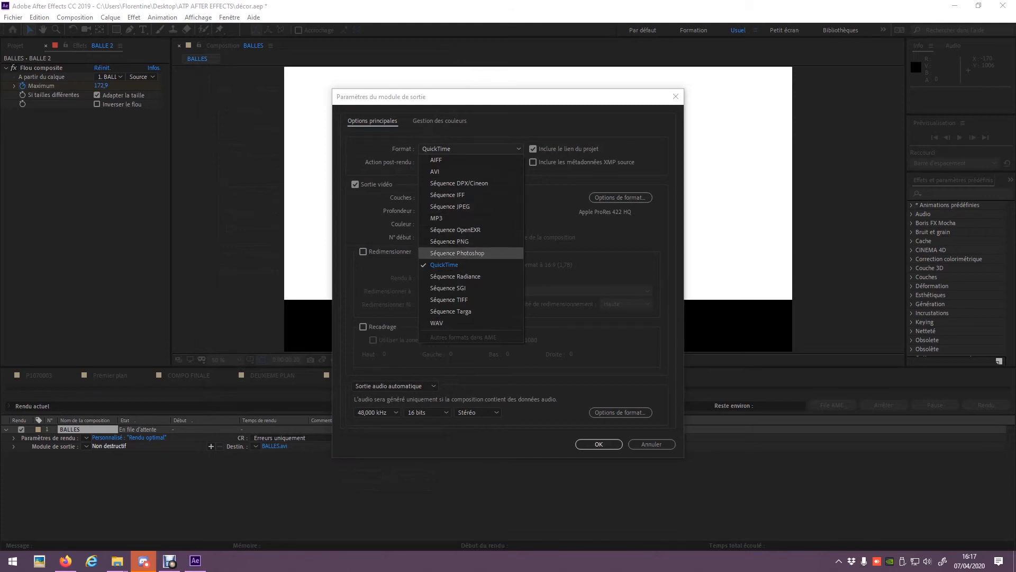
left_click(444, 264)
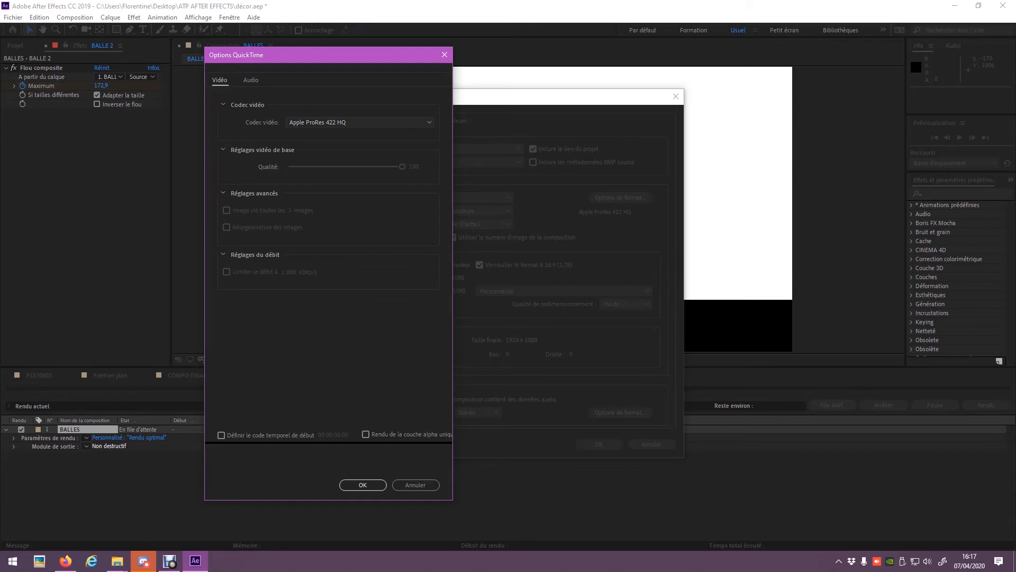
left_click(363, 485)
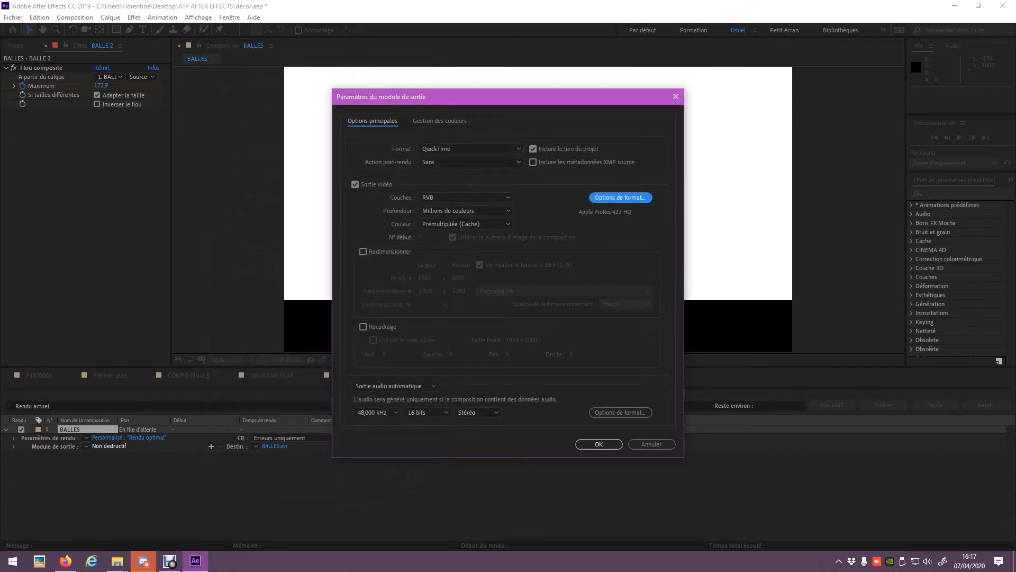
Set the audio output to Sortie audio désactivée and apply the BALLES output module settings
left_click(394, 386)
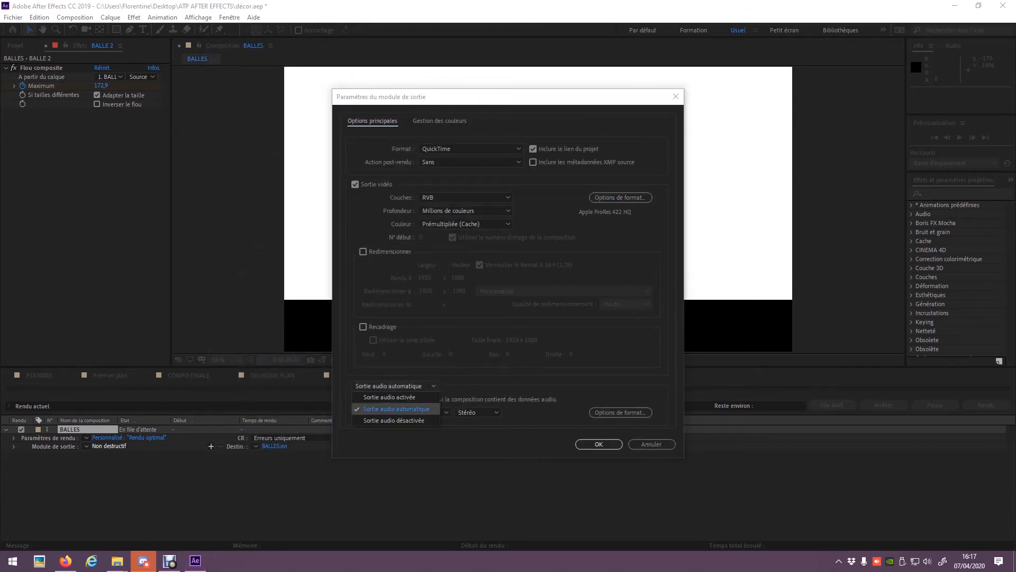
left_click(394, 420)
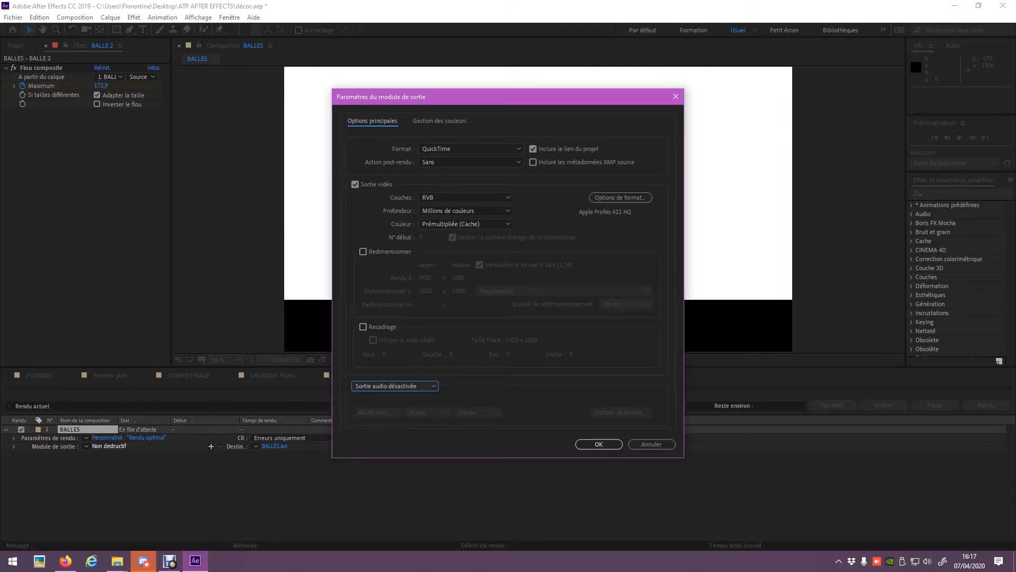
left_click(599, 444)
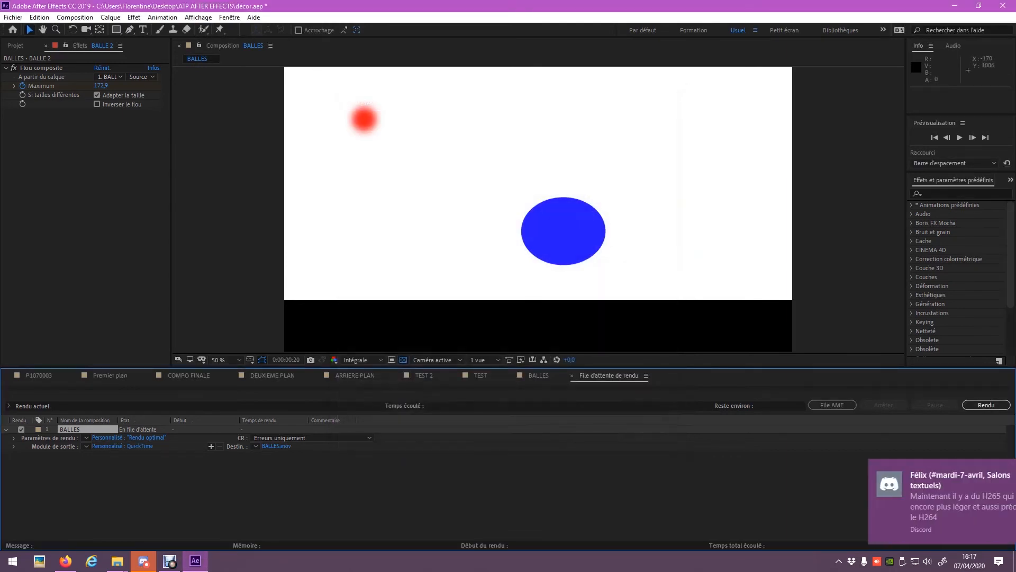
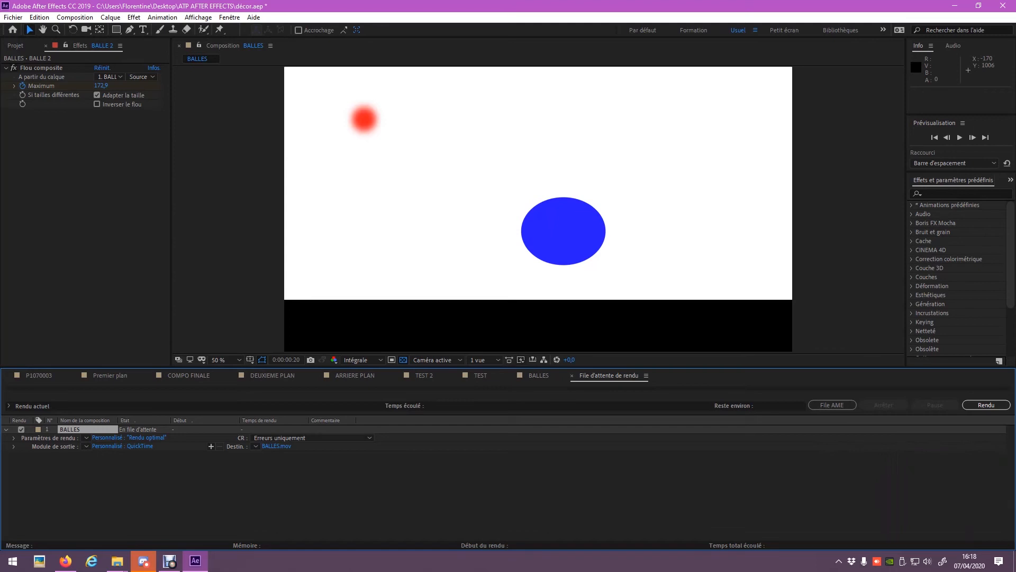
Set the render destination to BALLES.mov in the ATP AFTER EFFECTS desktop folder and start rendering the queue
left_click(276, 446)
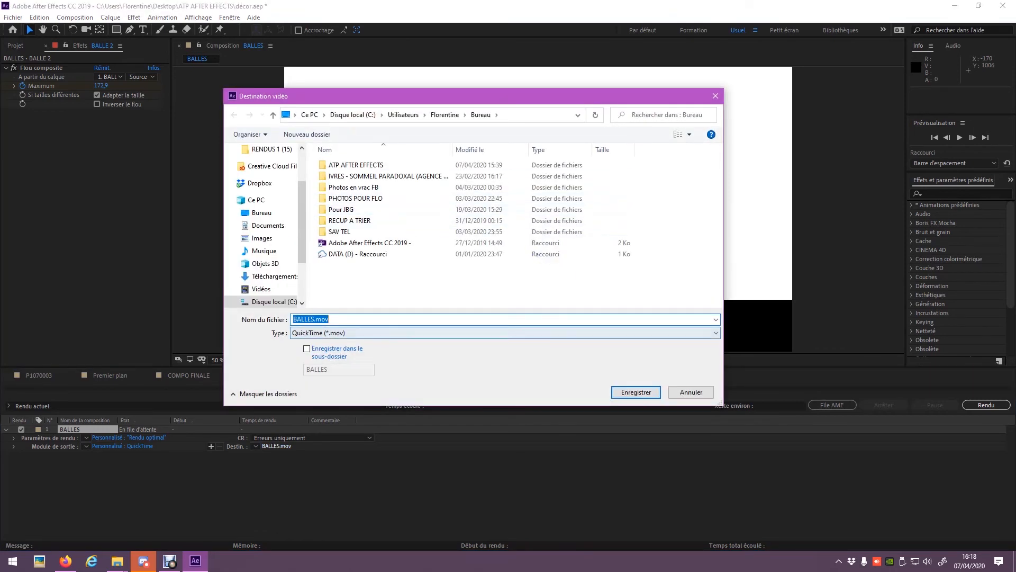
double_click(356, 165)
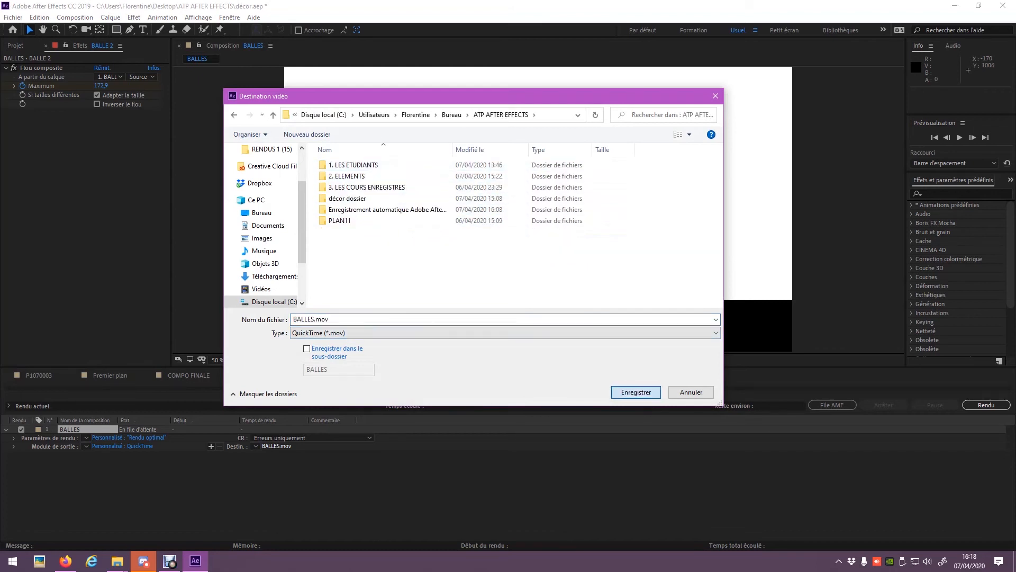
left_click(636, 392)
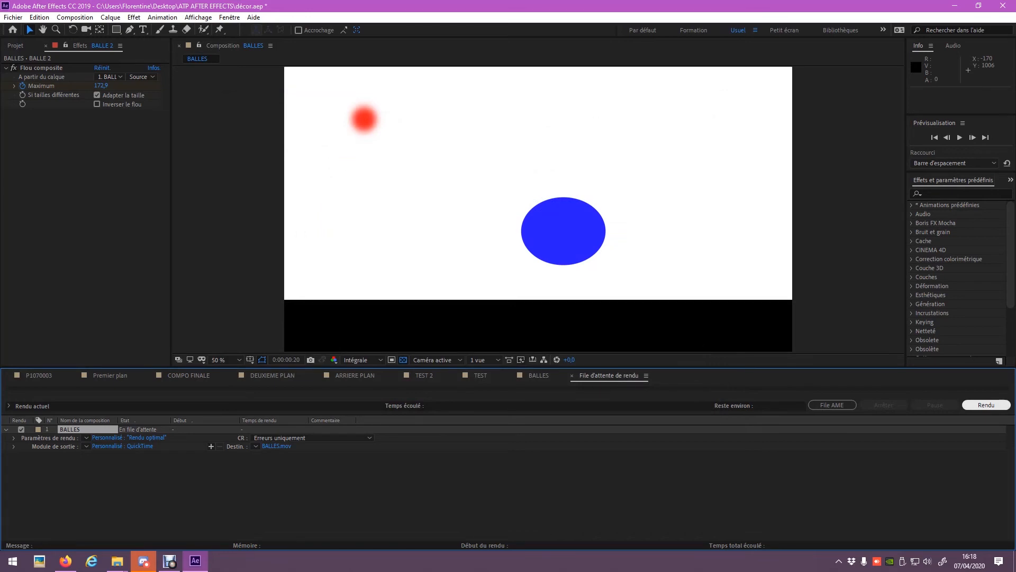
left_click(986, 404)
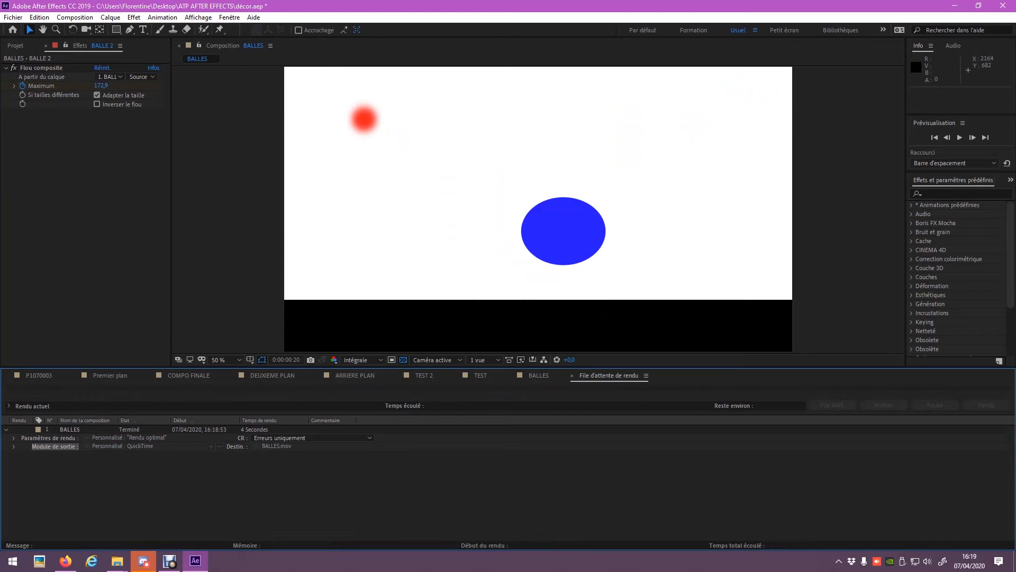
Open the rendered BALLES.mov from the ATP AFTER EFFECTS desktop folder, watch it in VLC and close the player
left_click(955, 6)
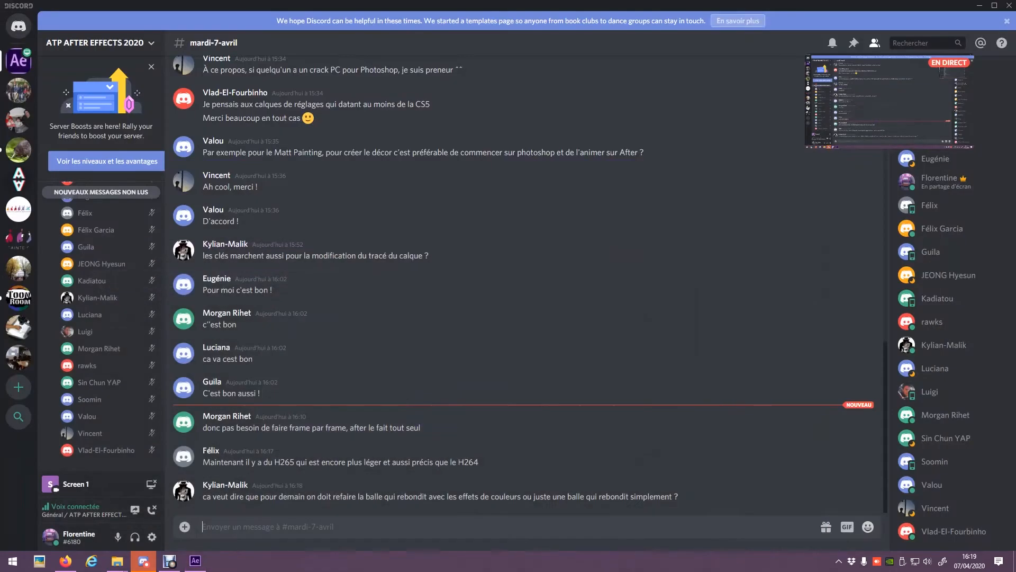
left_click(979, 5)
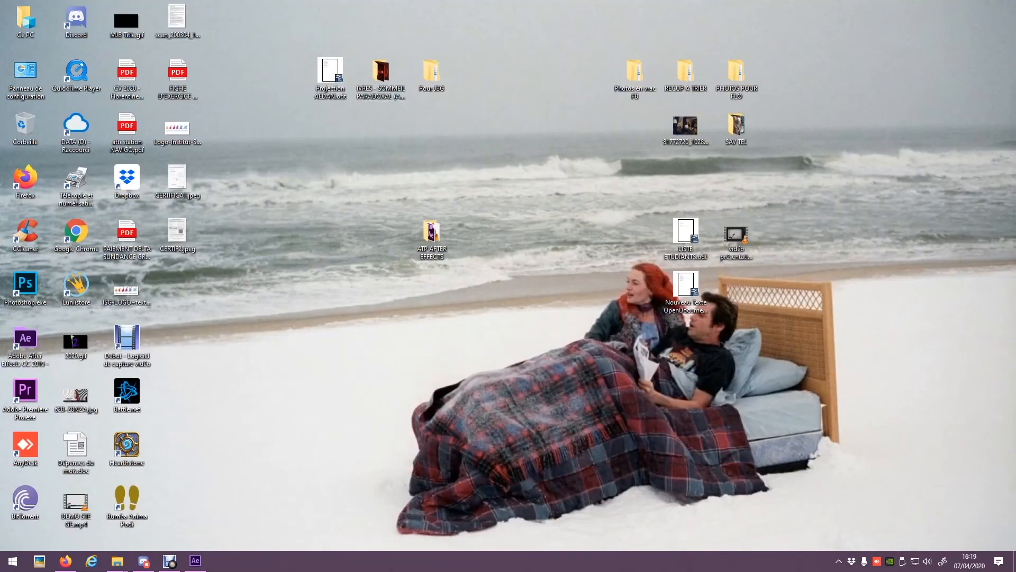
double_click(430, 233)
double_click(408, 221)
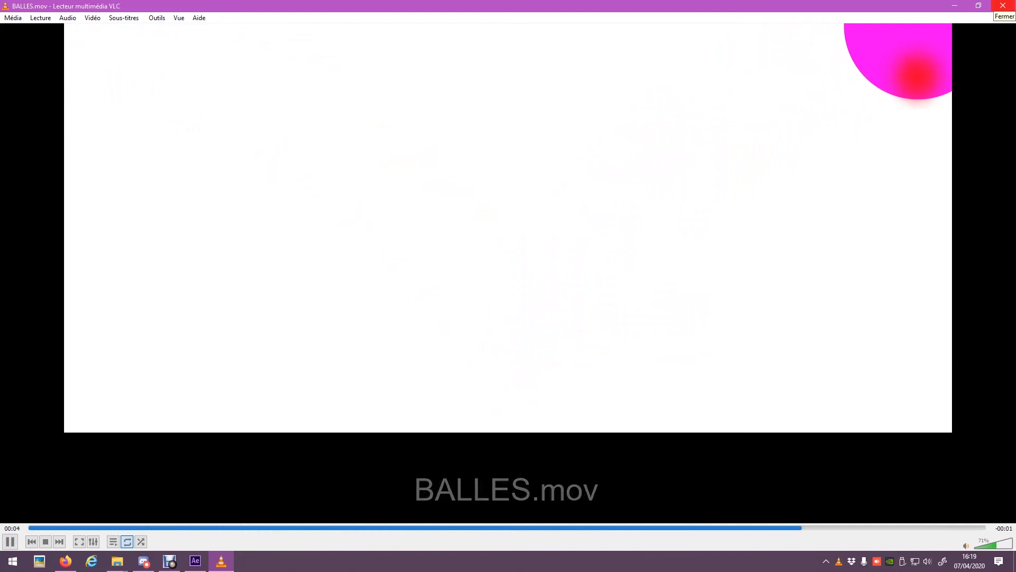
left_click(1002, 7)
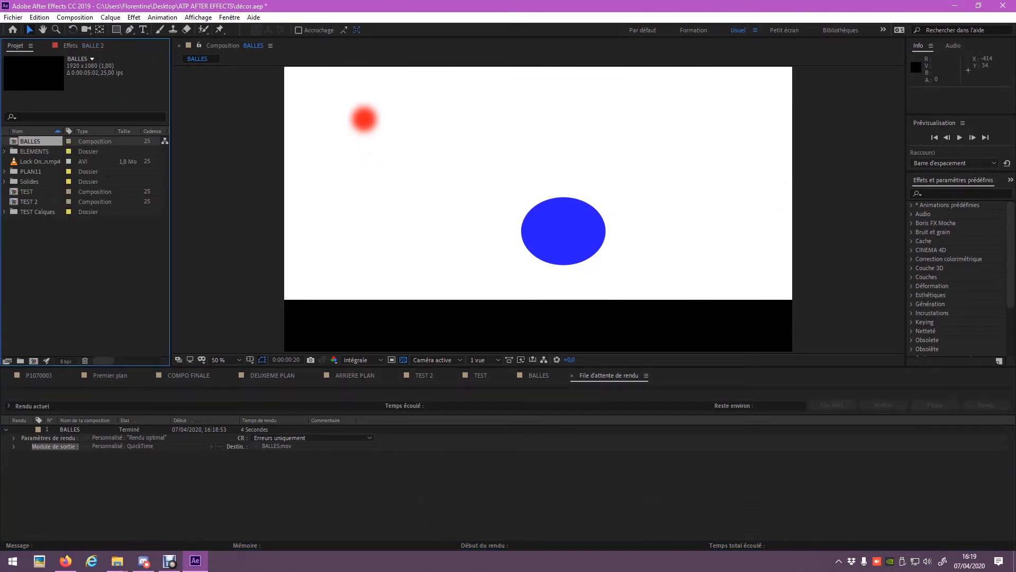
Look at the TEST and TEST 2 compositions in the project, and display the COMPO FINALE composition
left_click(28, 192)
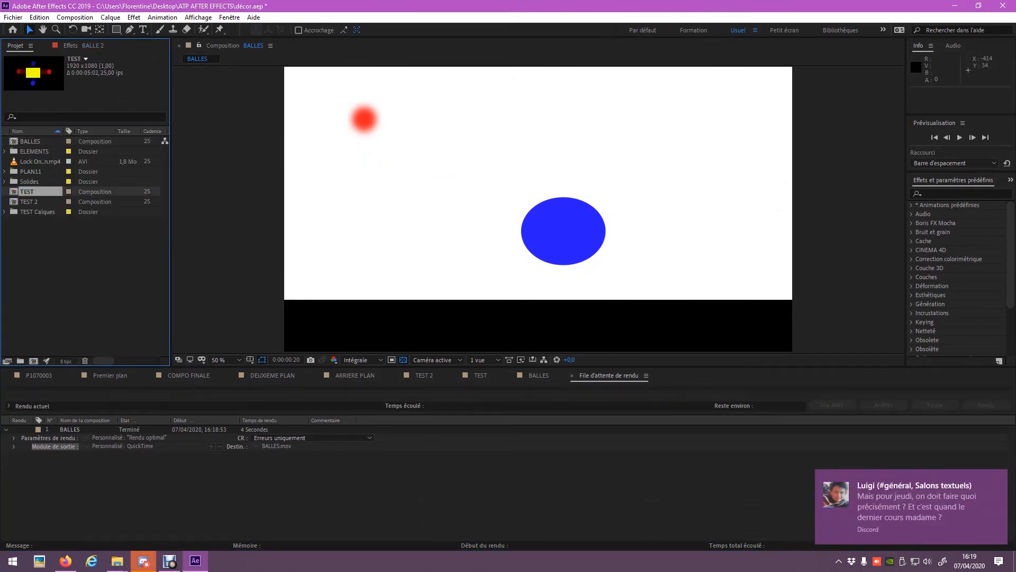
left_click(29, 202)
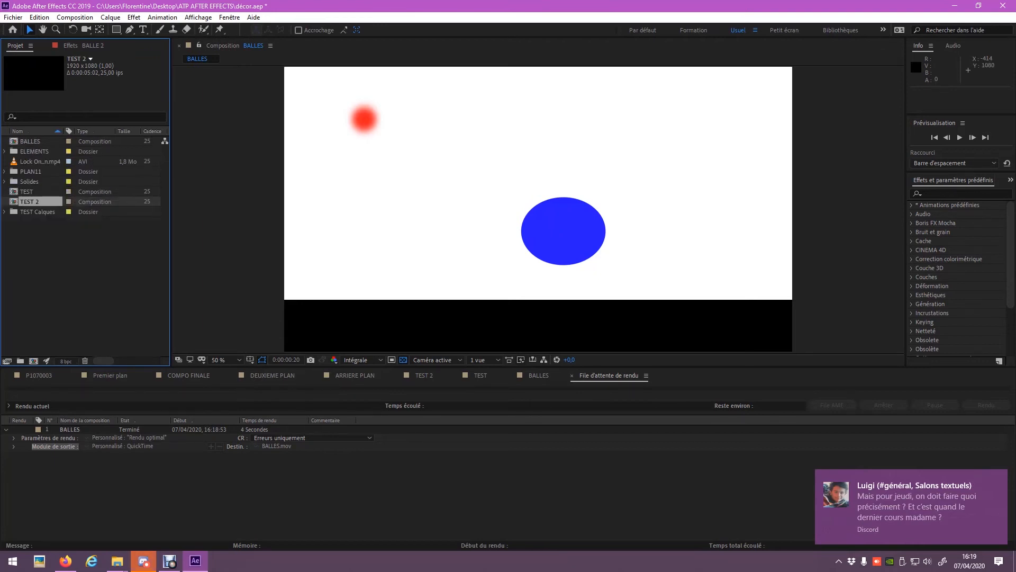
left_click(187, 375)
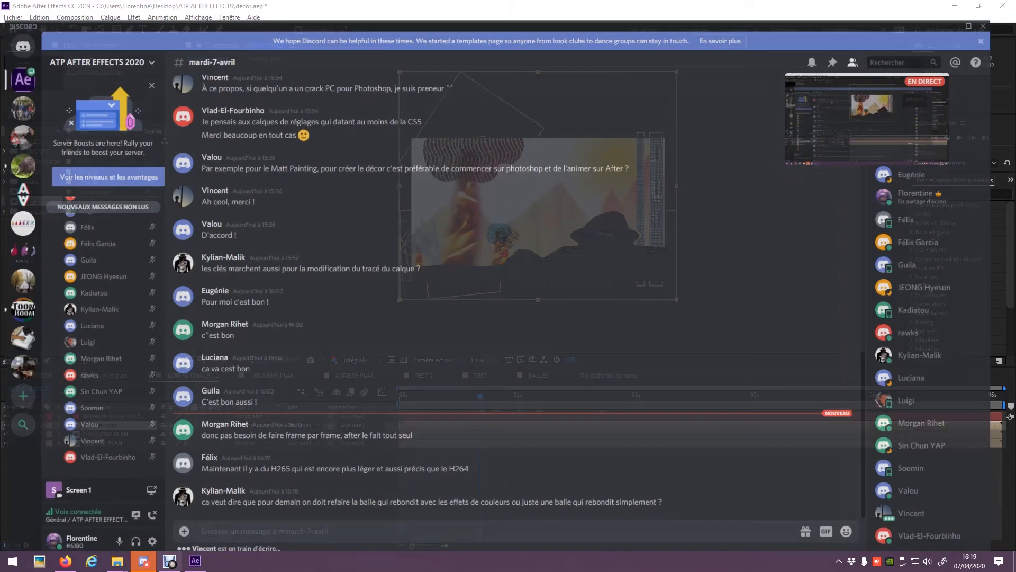
Switch to Discord and read the latest messages in the général and mardi-7-avril channels
left_click(143, 561)
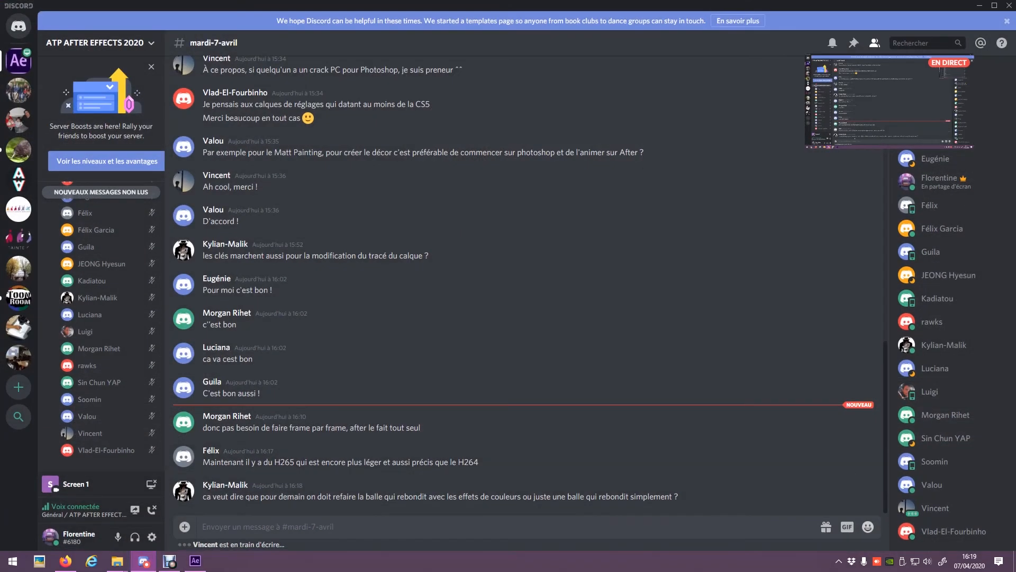
scroll(103, 230, "up", 5)
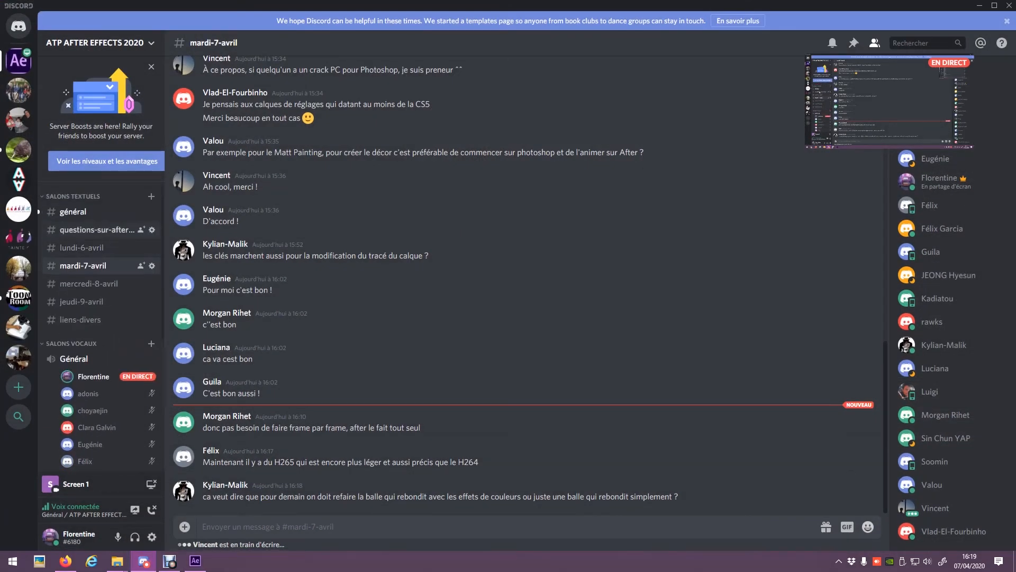
left_click(85, 211)
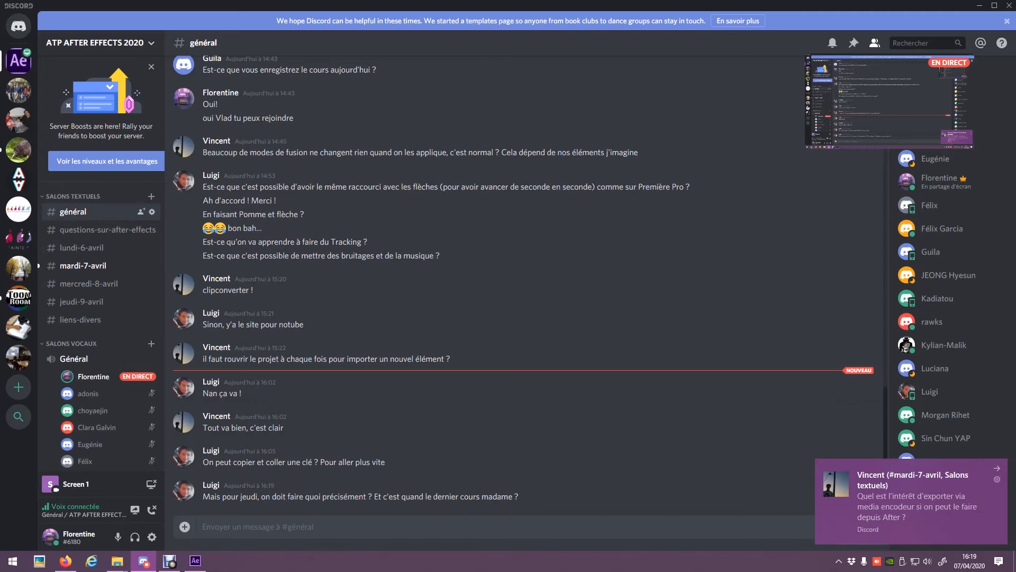
left_click(912, 501)
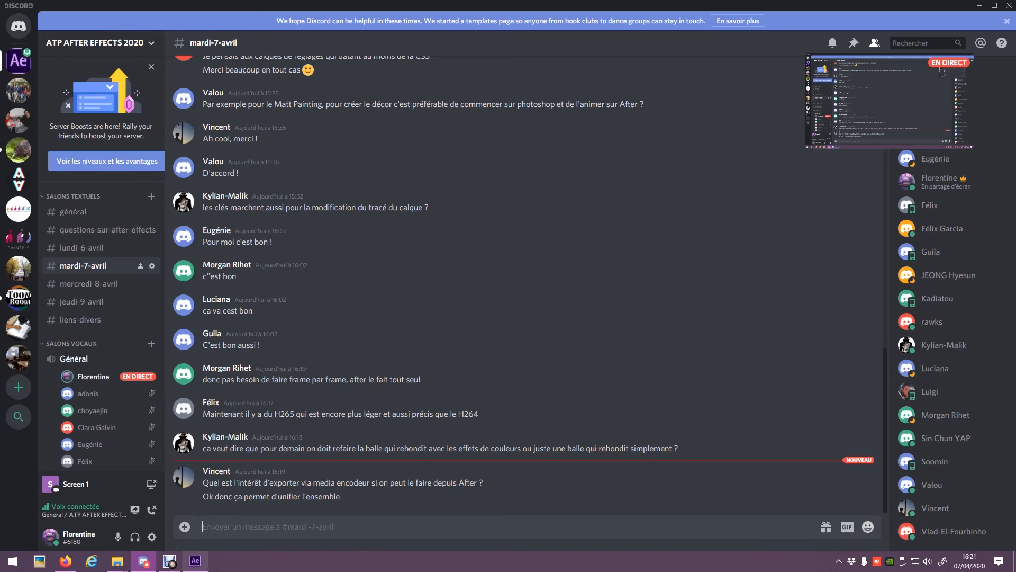
Return to After Effects and open the ARRIERE PLAN precomposition from COMPO FINALE
left_click(195, 561)
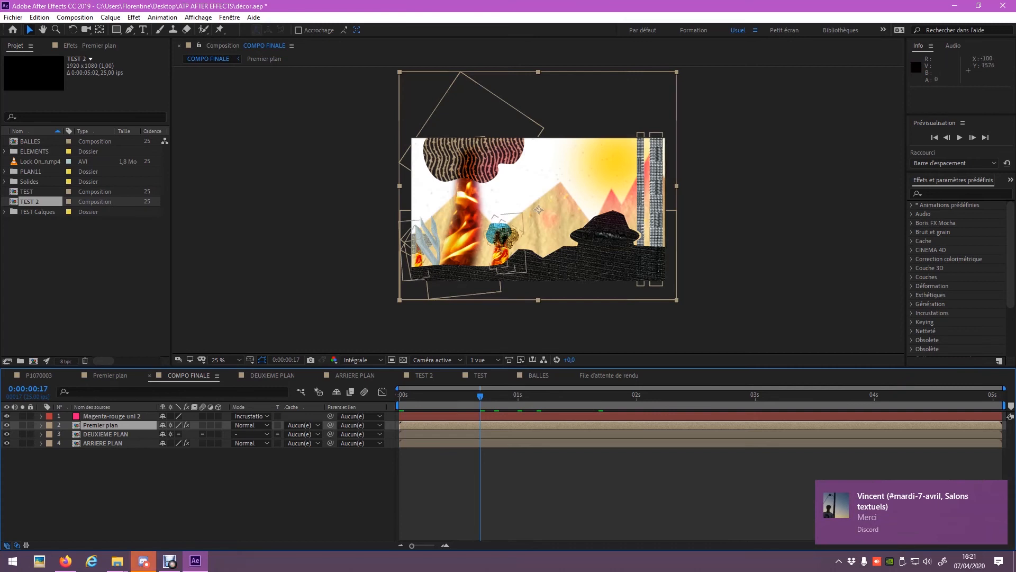
left_click(538, 209)
double_click(538, 209)
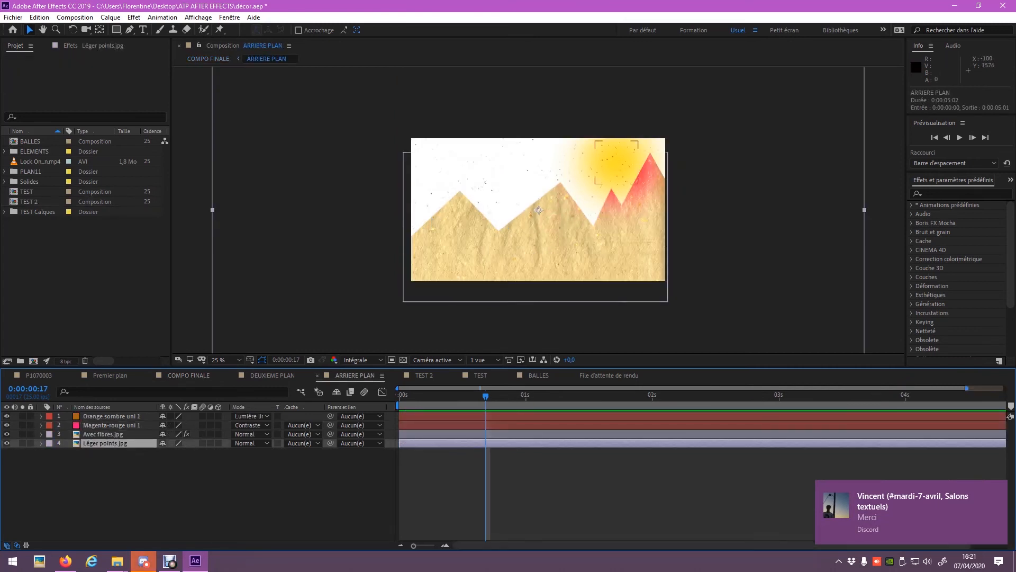
Select the Orange sombre uni 1 sun layer, go to 0:00:00:00 and reveal the properties of its Masque 1
left_click(559, 184)
key("Home")
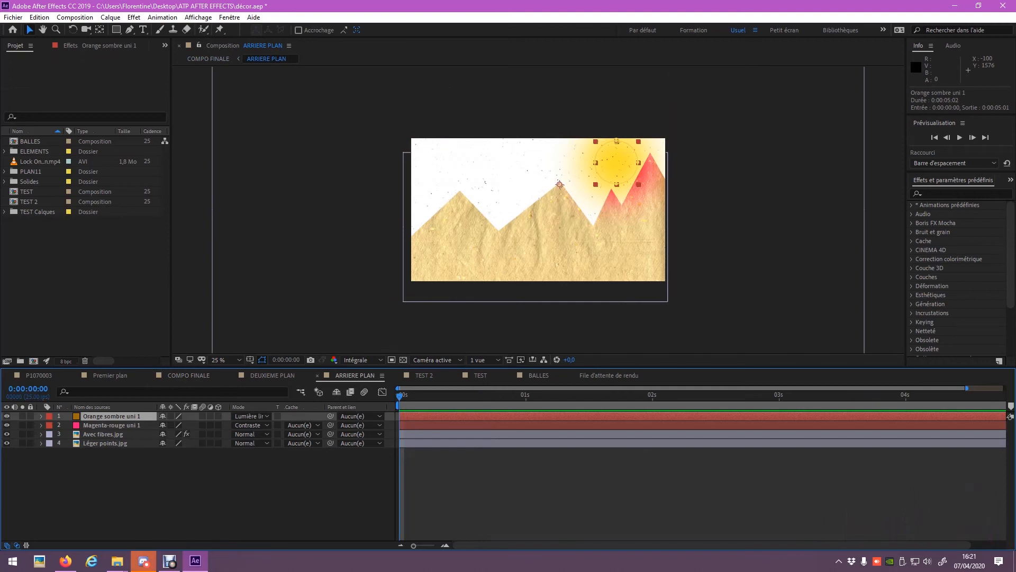
left_click(42, 416)
left_click(50, 425)
left_click(60, 434)
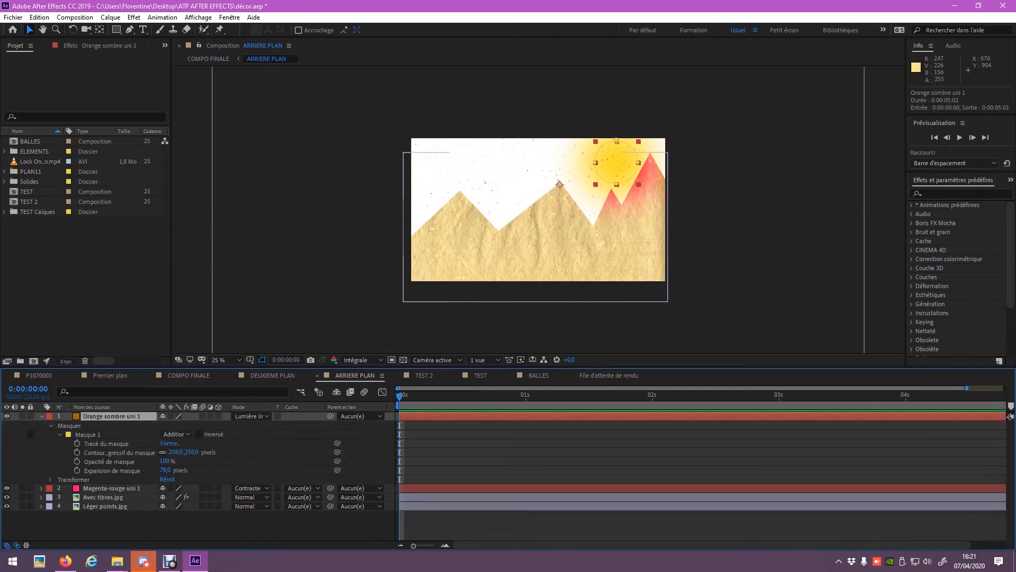
Try to animate the sun's mask path with a larger shape at 0:00:01:00, and undo the keyframing
left_click(77, 443)
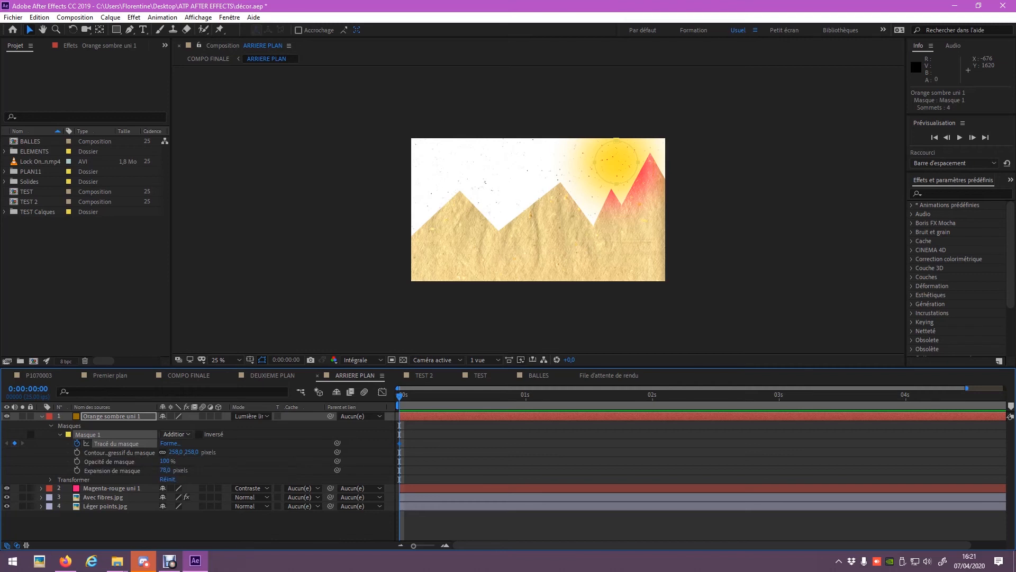
left_click(50, 480)
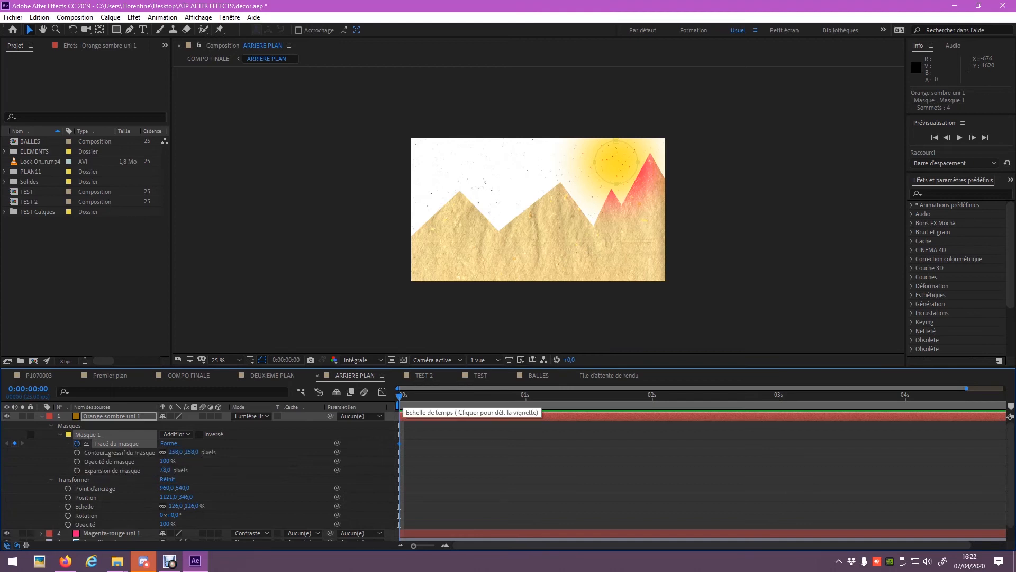
left_click_drag(400, 396, 526, 395)
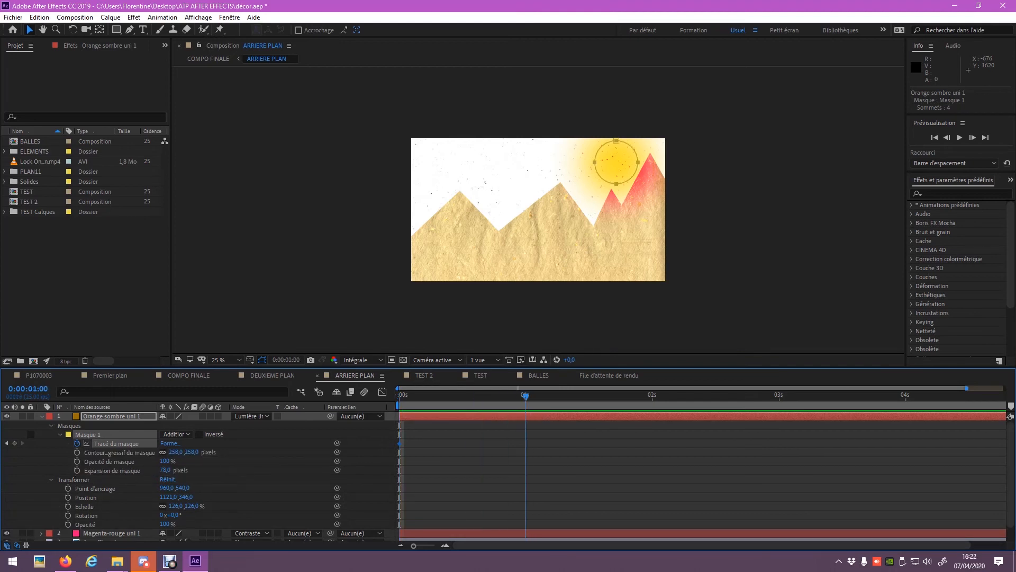
double_click(617, 184)
left_click_drag(639, 140, 648, 134)
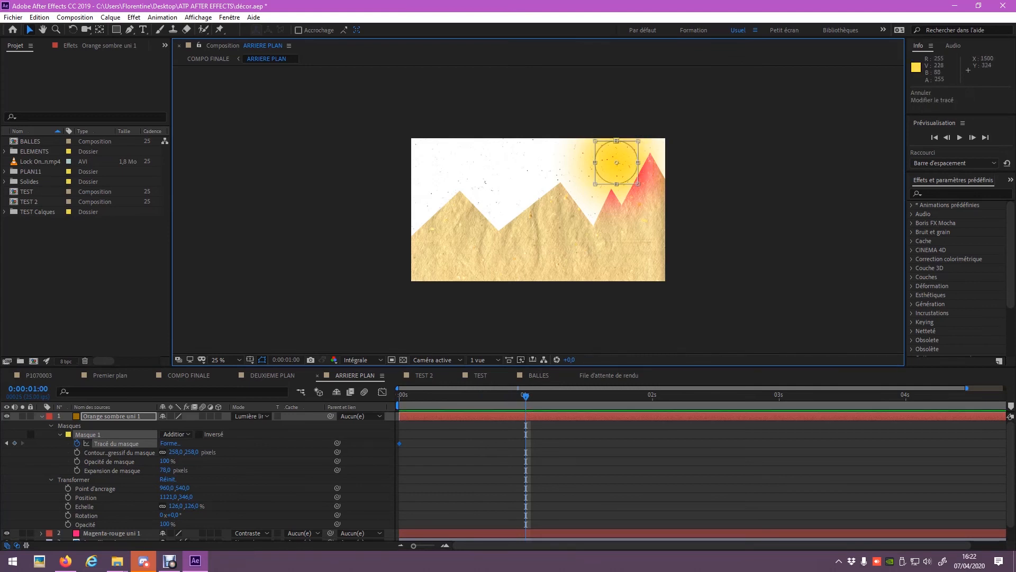
key("ctrl+z")
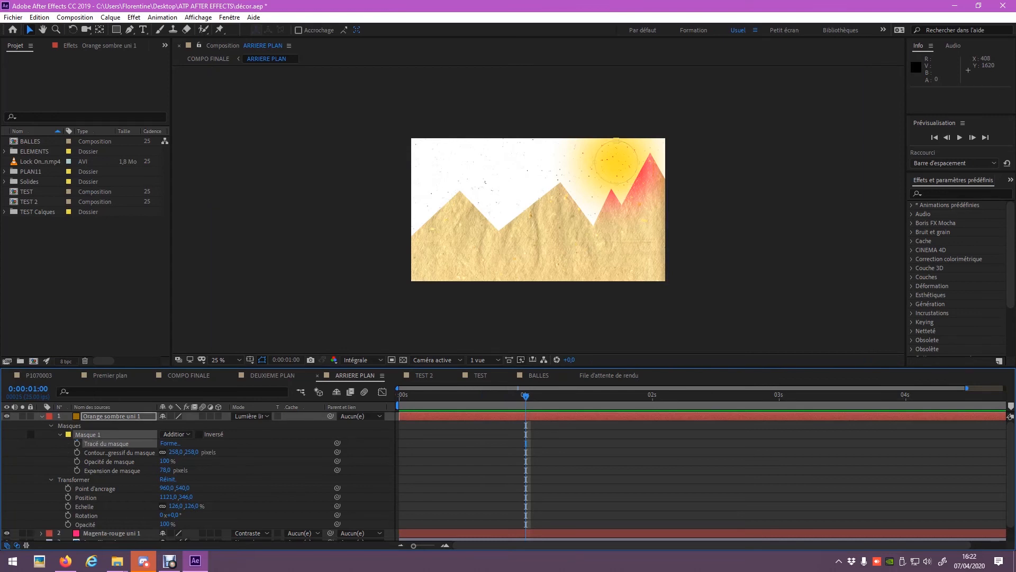
key("Home")
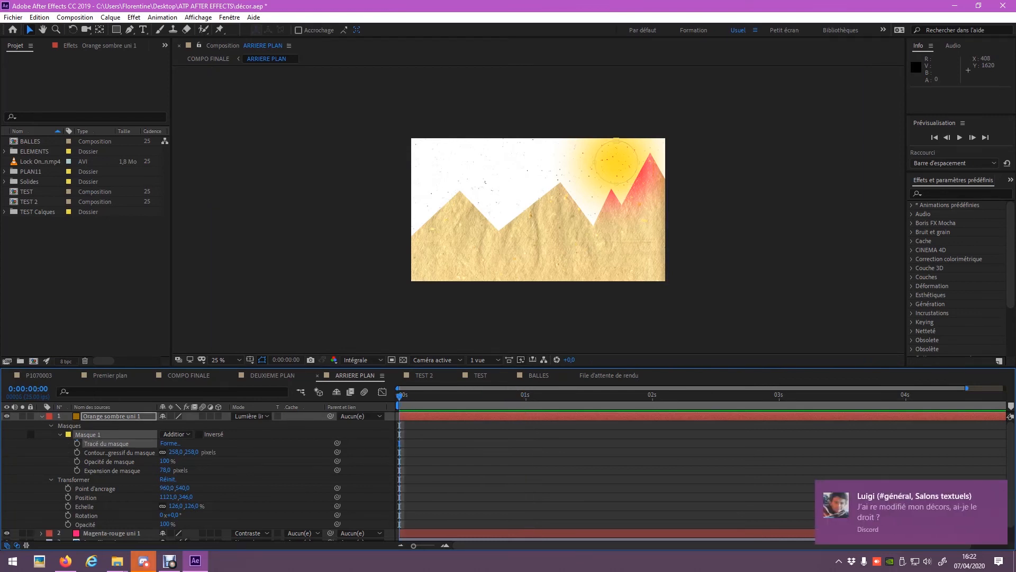
Try to animate the sun layer's scale from 0:00:00:00 to 159% at 0:00:01:00, and undo the change
left_click(68, 506)
left_click_drag(400, 396, 526, 396)
left_click_drag(191, 506, 208, 506)
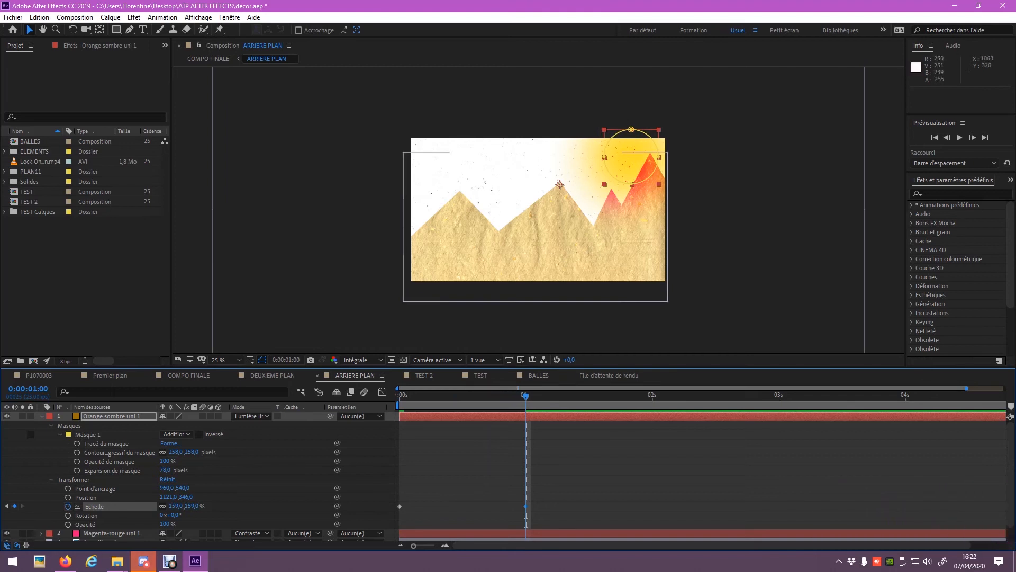
key("ctrl+z")
key("ctrl+z")
key("ctrl+z")
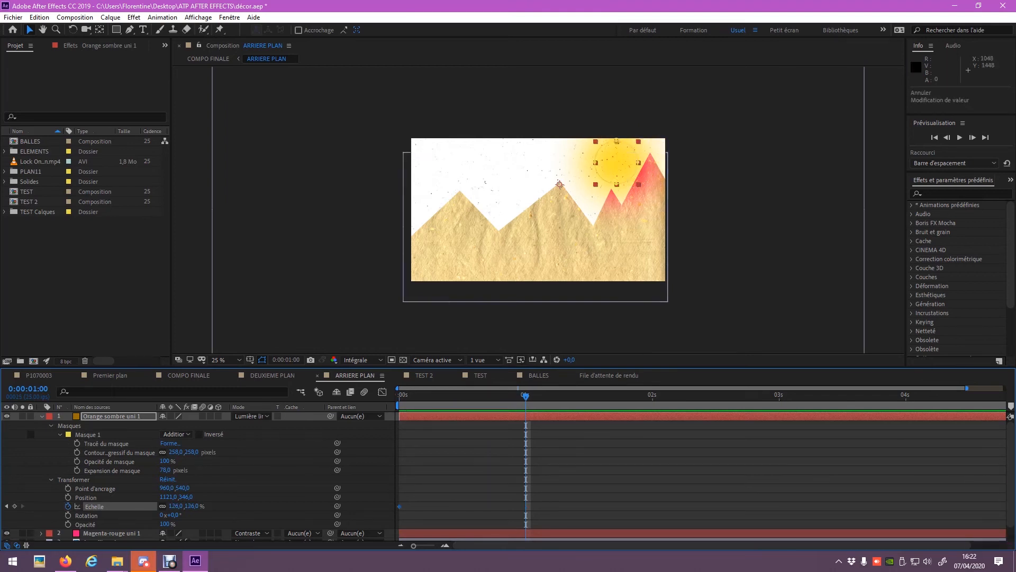
left_click(616, 163)
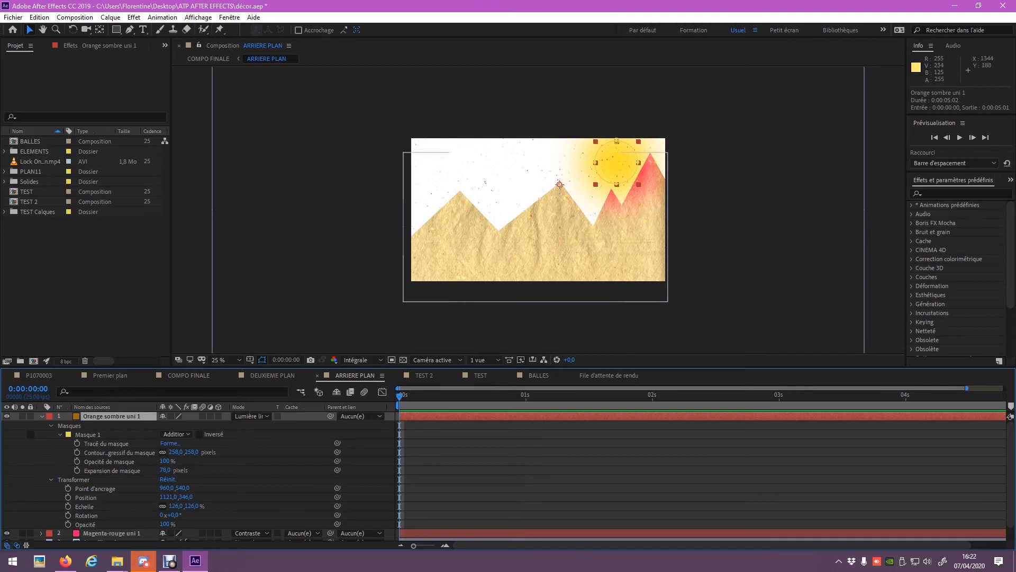
left_click_drag(638, 157, 691, 165)
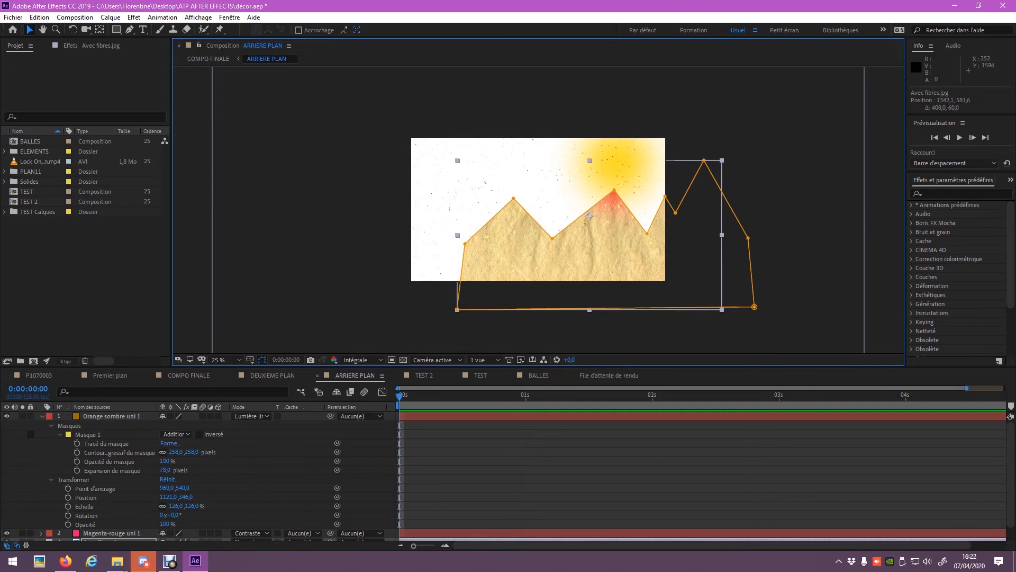
key("ctrl+z")
Move the anchor point of the Orange sombre uni 1 layer to the centre of the sun
left_click(111, 416)
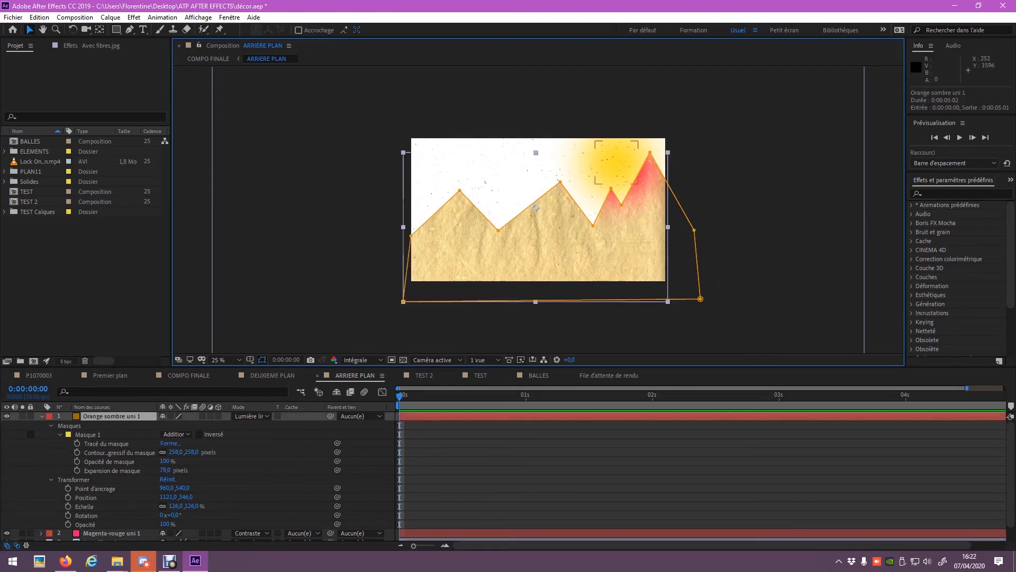
key("y")
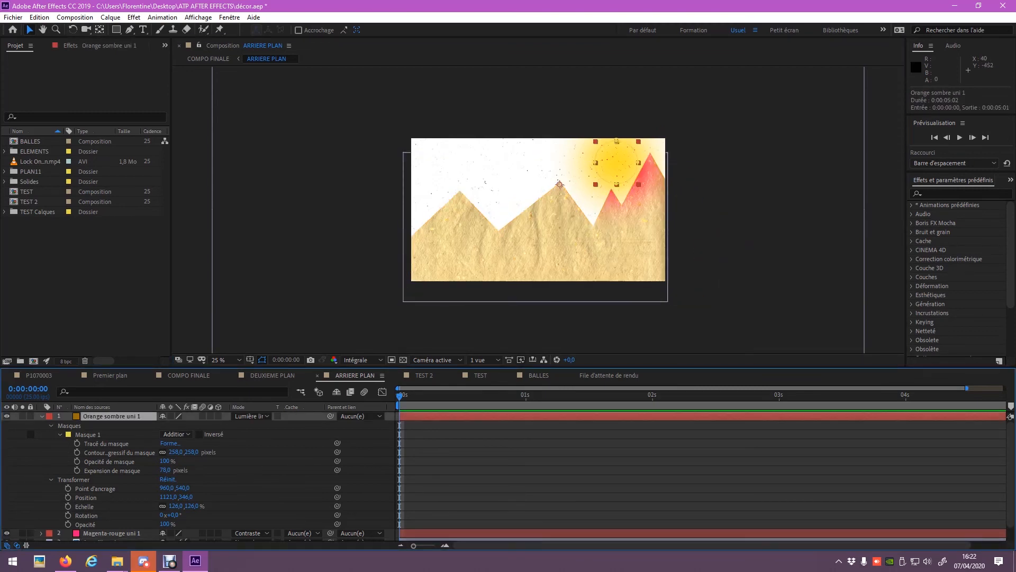
left_click_drag(559, 185, 617, 163)
left_click(30, 30)
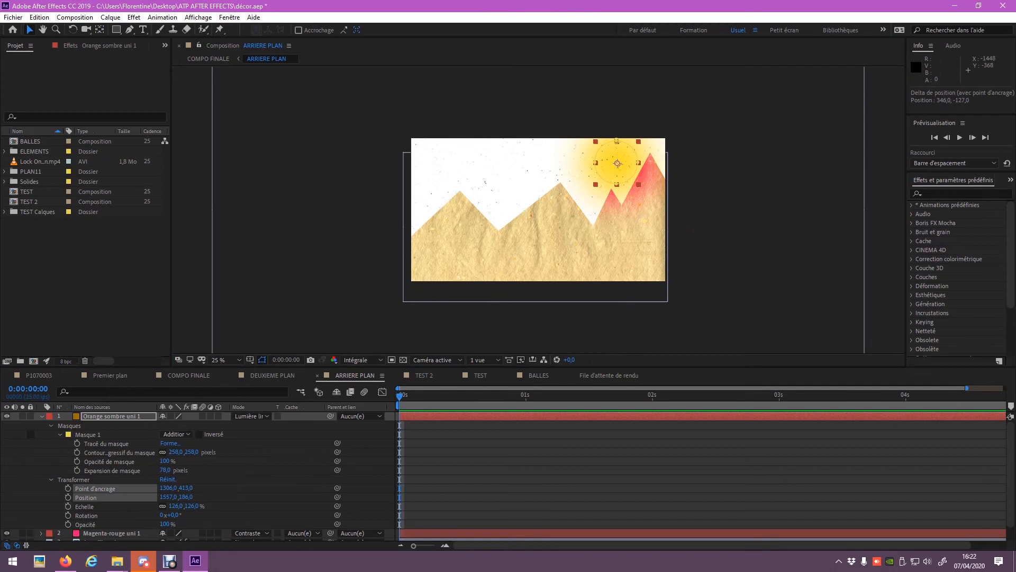
Keyframe the sun layer's scale at 0:00:00:00 and reduce it at 0:00:00:11
left_click(68, 506)
left_click_drag(400, 395, 455, 396)
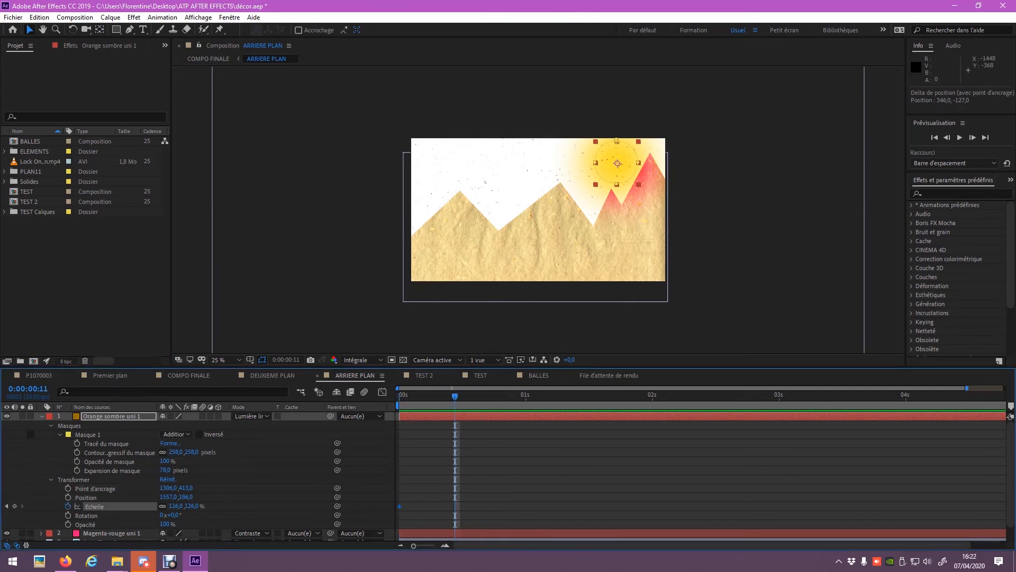
left_click_drag(191, 506, 165, 506)
Copy the two scale keyframes and paste them four times at regular intervals along the timeline to make the sun pulse repeatedly
left_click_drag(454, 396, 521, 396)
left_click_drag(468, 490, 387, 526)
key("ctrl+c")
key("ctrl+v")
left_click_drag(521, 396, 420, 396)
key("ctrl+v")
key("ctrl+v")
key("ctrl+v")
Preview the sun's pulsing animation, collapse its layer and display COMPO FINALE at 0:00:00:10
key("space")
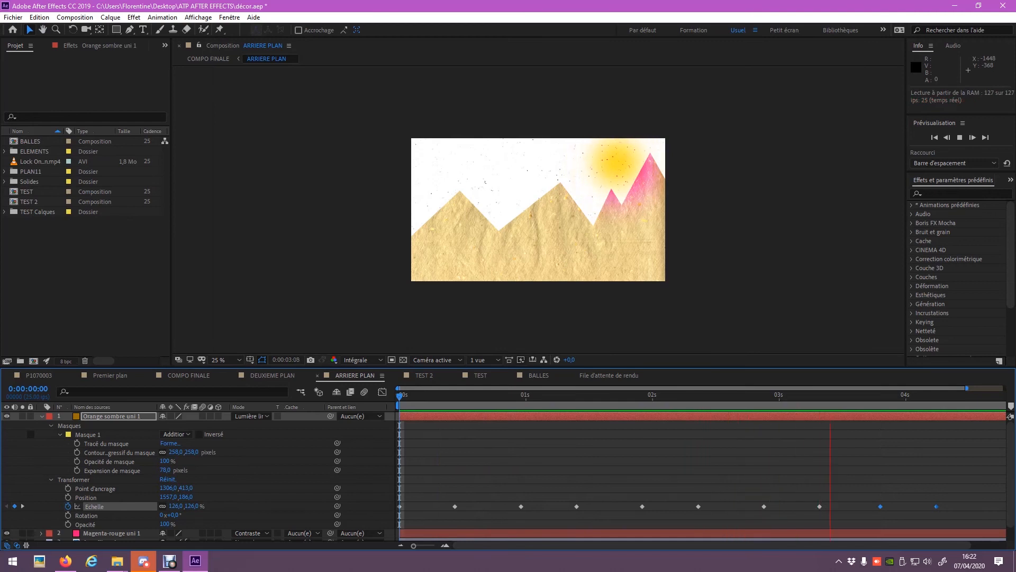
key("space")
left_click(42, 416)
left_click(189, 376)
mouse_move(437, 396)
left_mouse_down()
mouse_move(490, 396)
mouse_move(429, 396)
mouse_move(447, 395)
left_mouse_up()
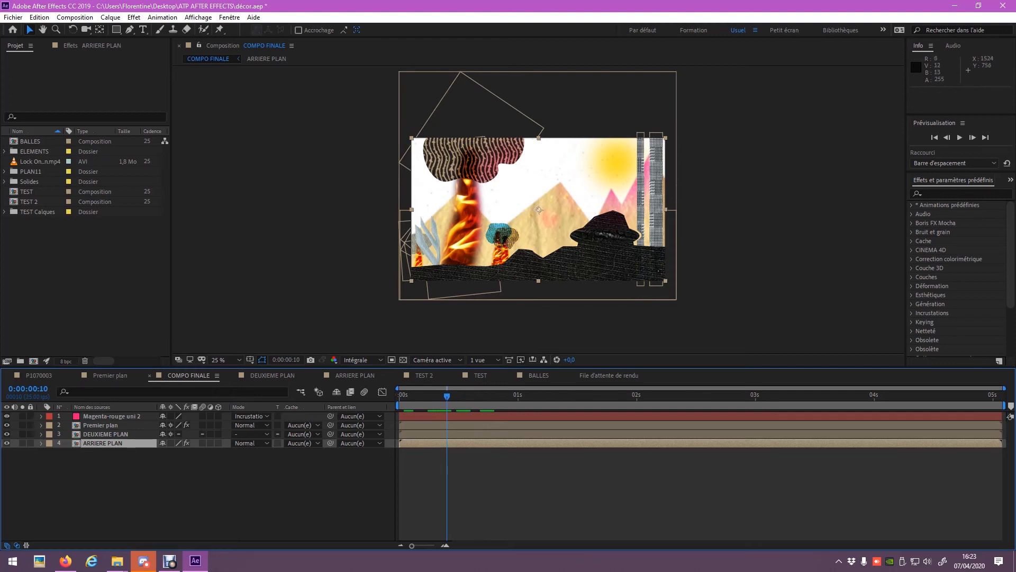
Examine the layers of the Premier plan precomposition for applied effects, and return to COMPO FINALE
double_click(101, 425)
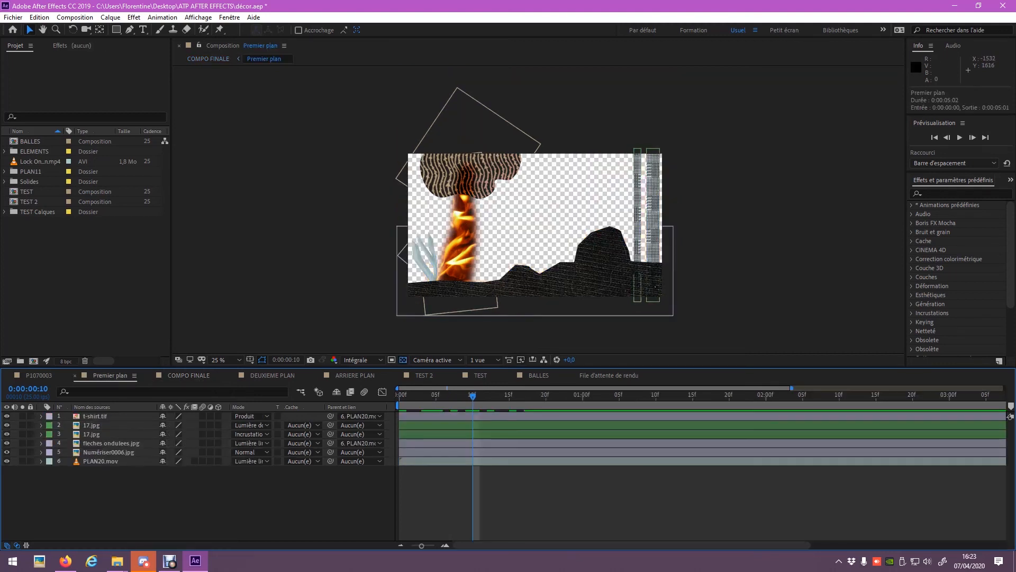
left_click(108, 452)
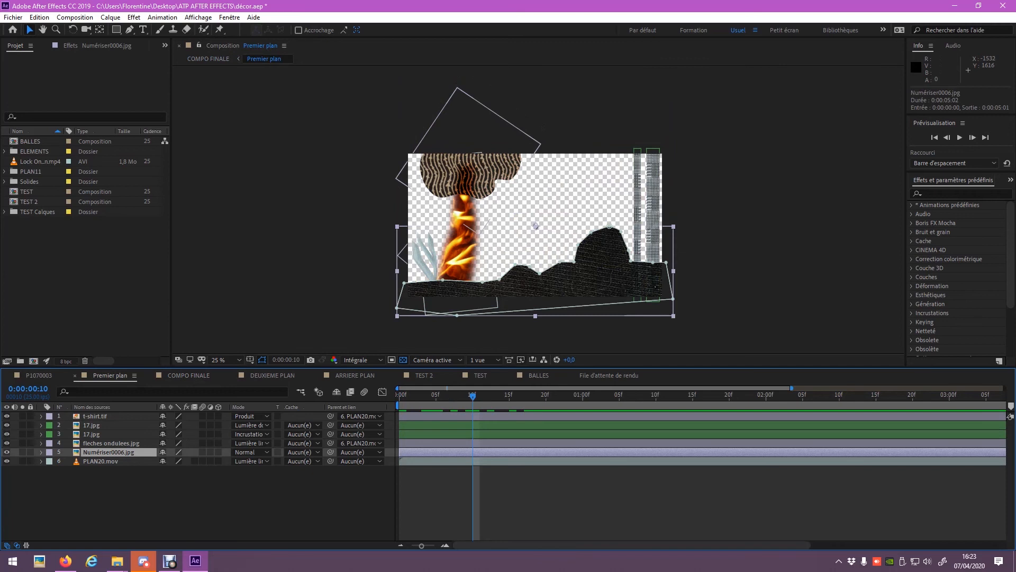
left_click(98, 46)
left_click(111, 443)
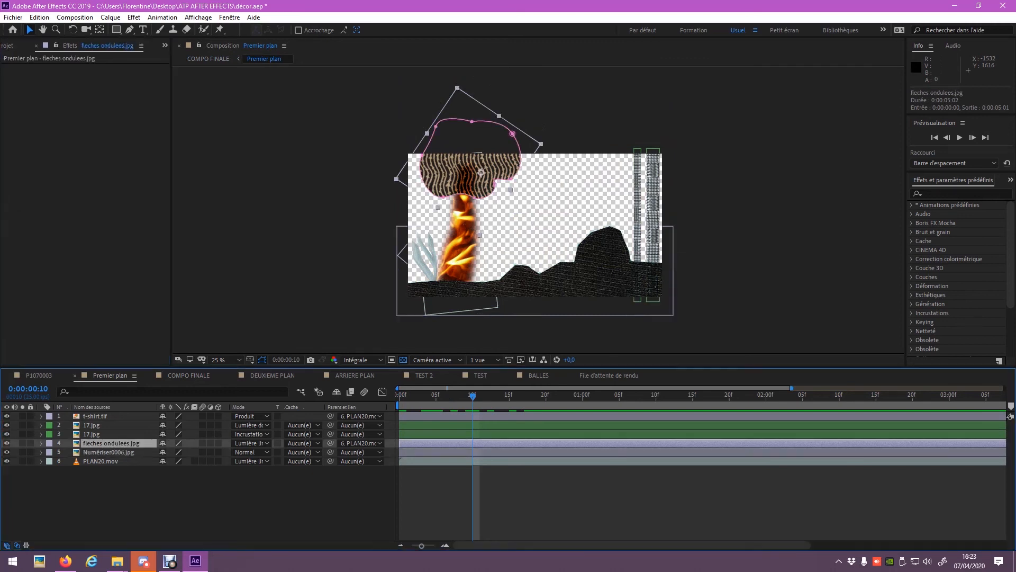
left_click(92, 425)
left_click(101, 461)
left_click(108, 452)
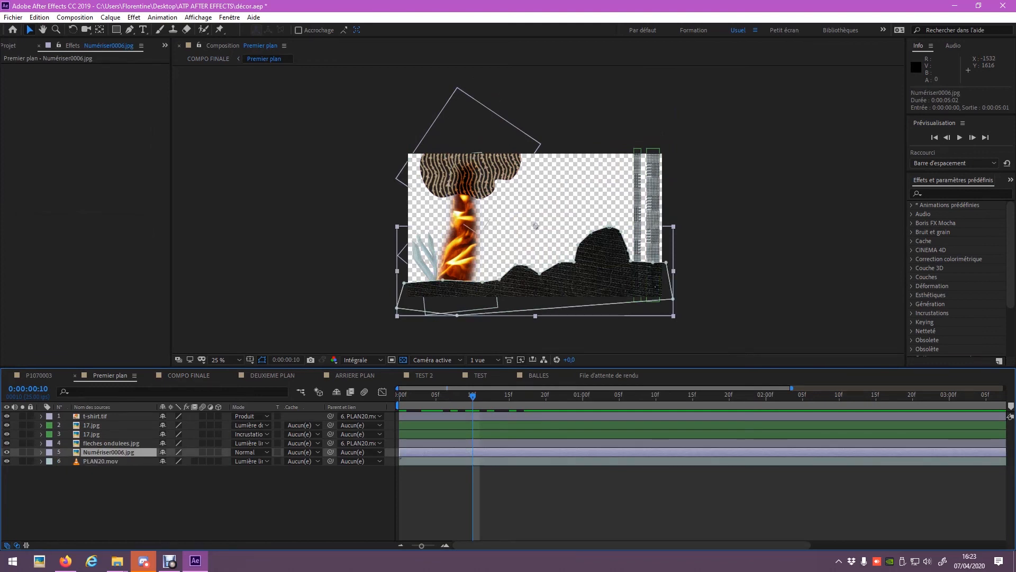
left_click(111, 443)
left_click(108, 452)
left_click(189, 376)
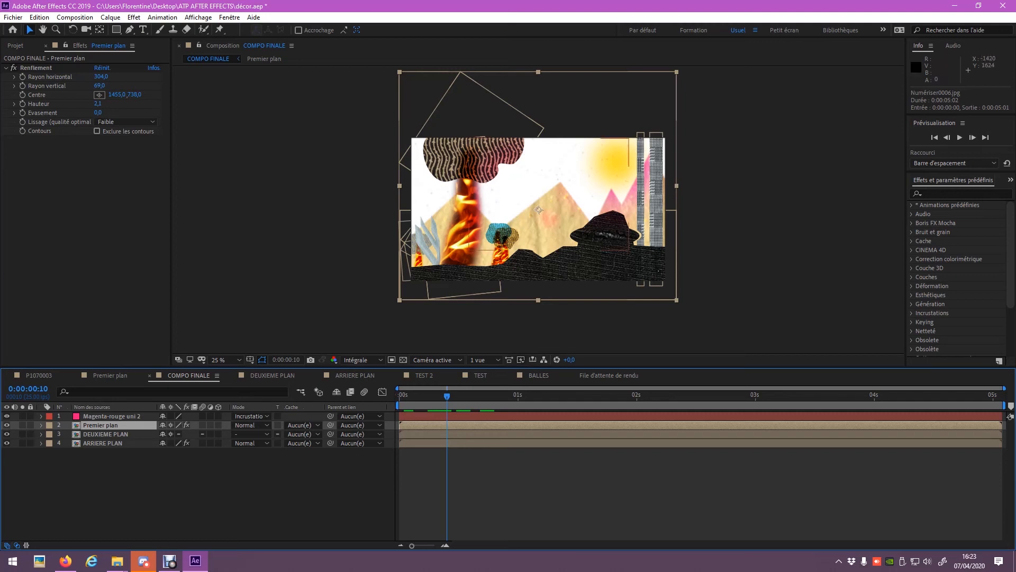
Keyframe all properties of the Premier plan layer's Renflement effect, reveal them in the timeline and move the keyframes to 0:00:00:00
left_click(21, 69)
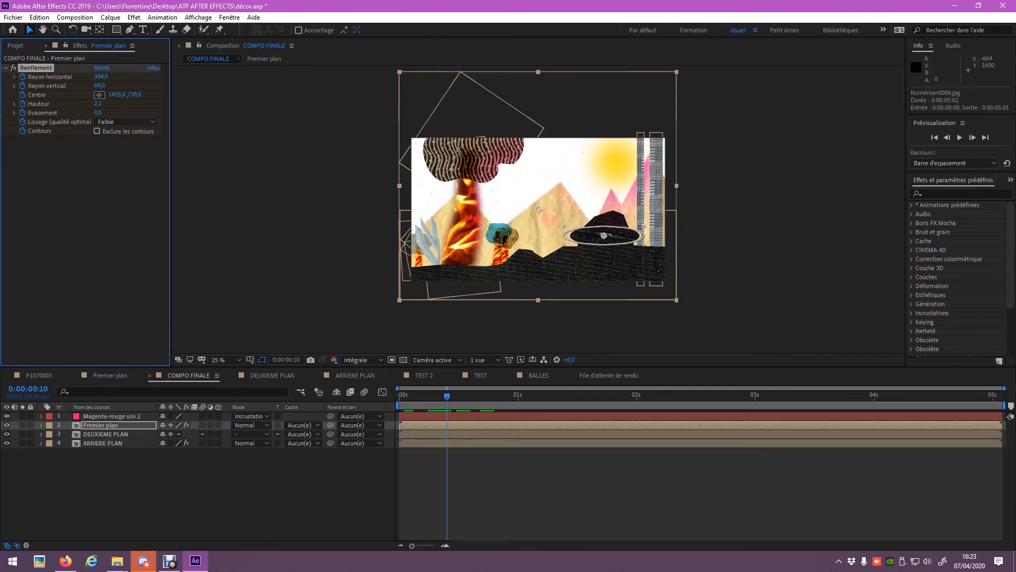
left_click(41, 425)
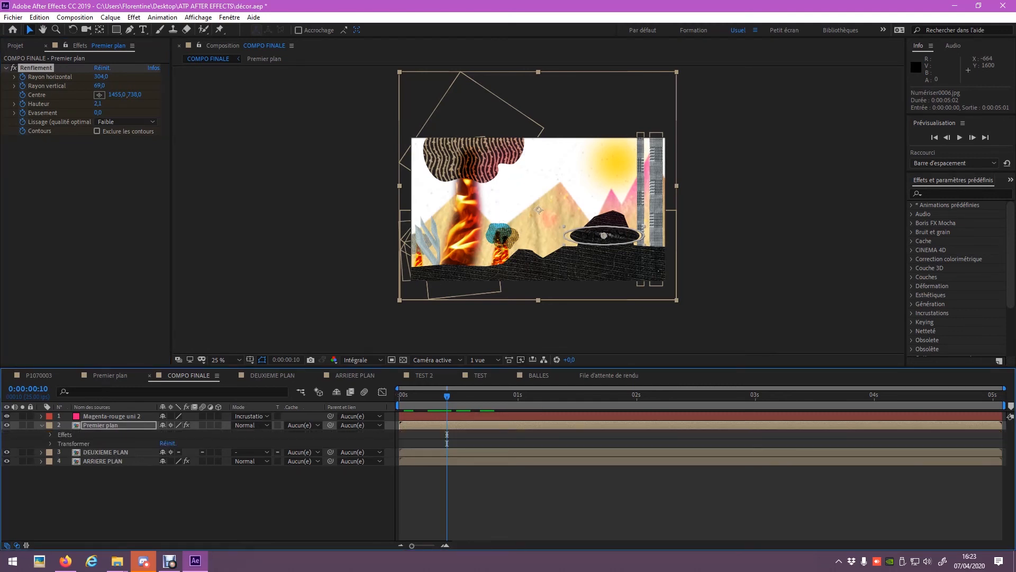
left_click(50, 434)
left_click(59, 443)
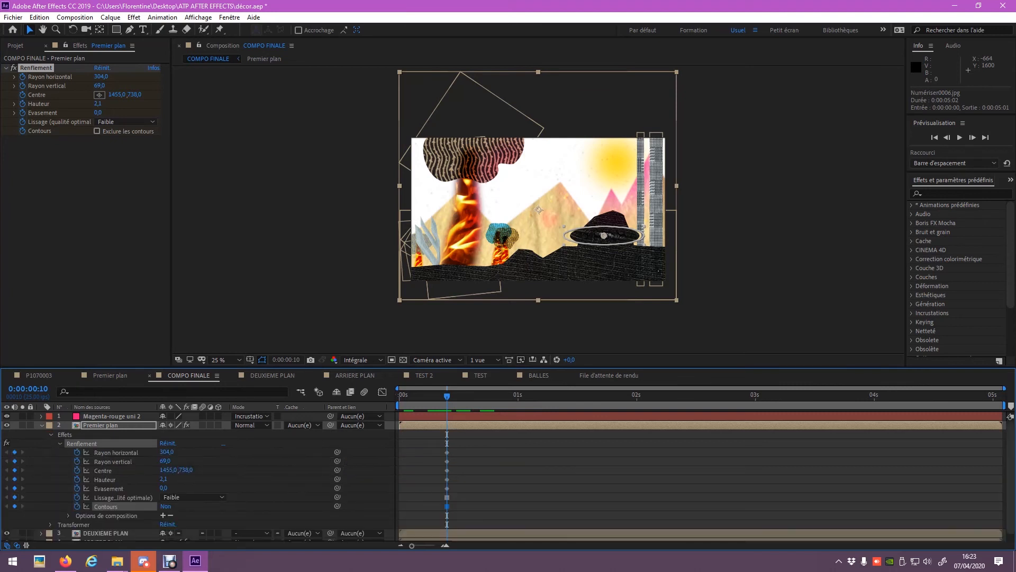
left_click_drag(447, 453, 400, 453)
At 0:00:02:00, set Renflement's horizontal radius to 452, vertical radius to 331 and centre to 1490, 738, and keyframe its remaining properties
left_click_drag(446, 396, 637, 396)
left_click(589, 445)
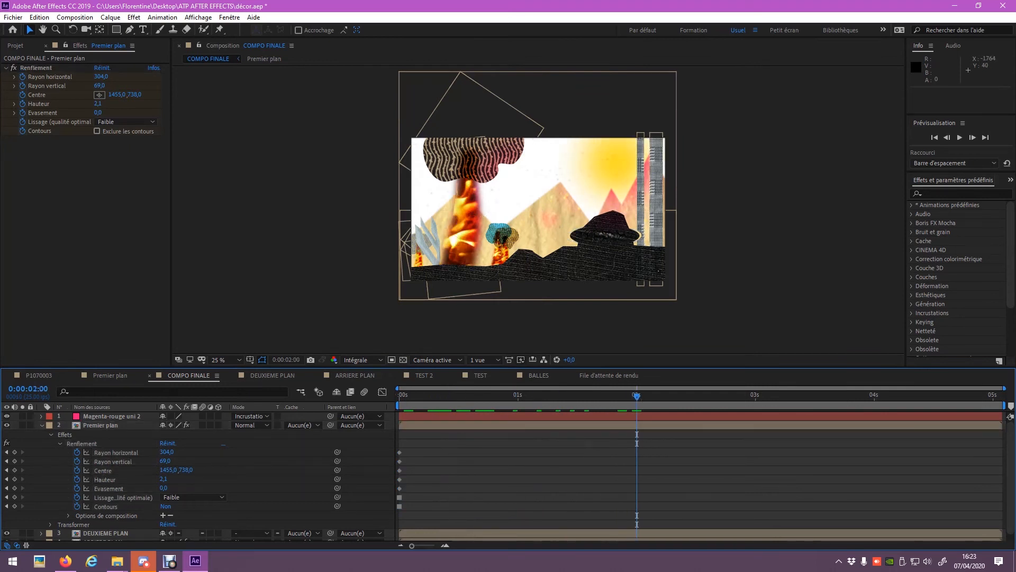
left_click_drag(117, 94, 237, 86)
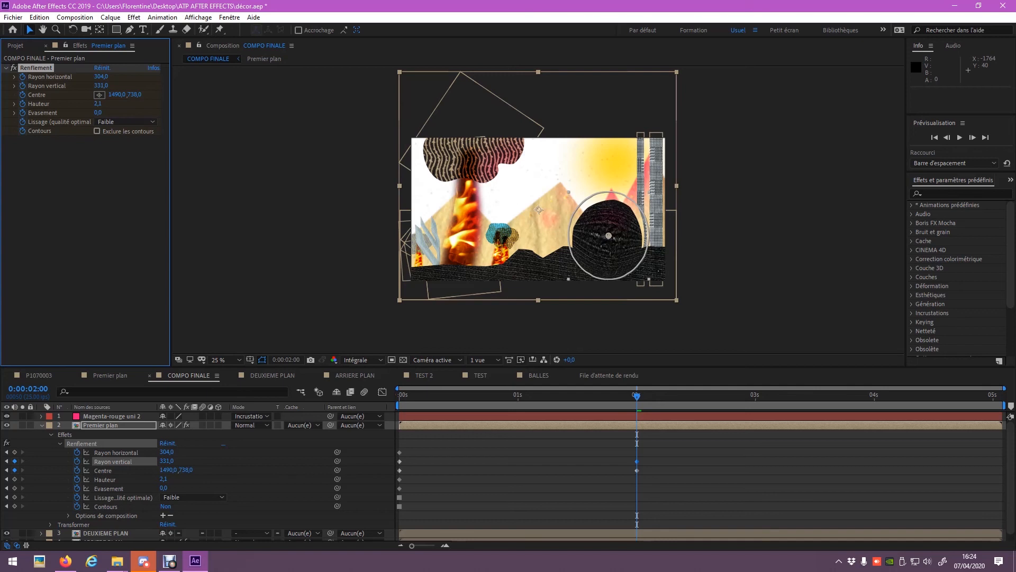
left_click_drag(101, 77, 179, 76)
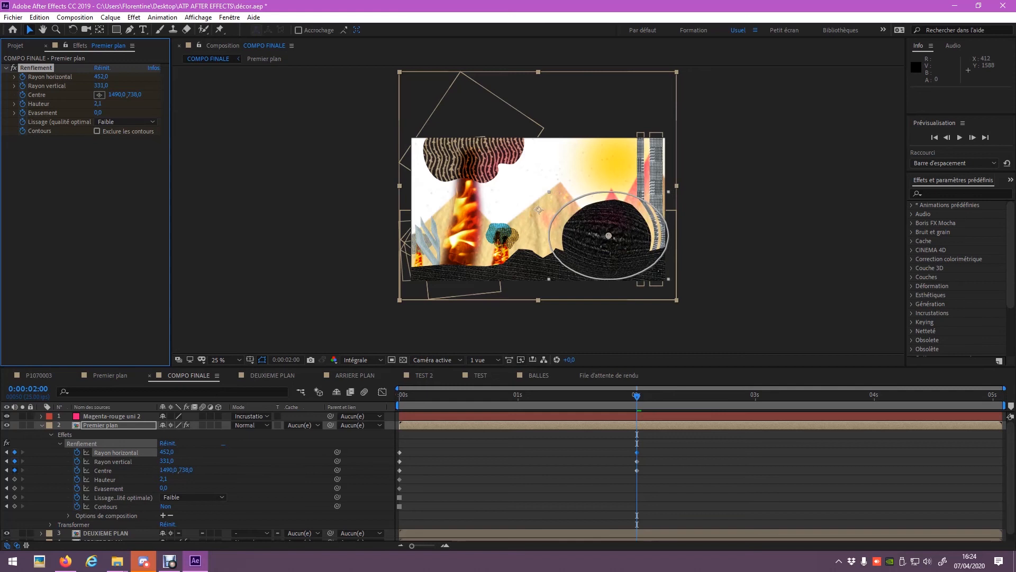
left_click_drag(14, 479, 14, 506)
Copy the initial Renflement keyframes and paste them at 0:00:04:01
left_click_drag(436, 433, 364, 540)
key("ctrl+c")
left_click(879, 396)
key("ctrl+v")
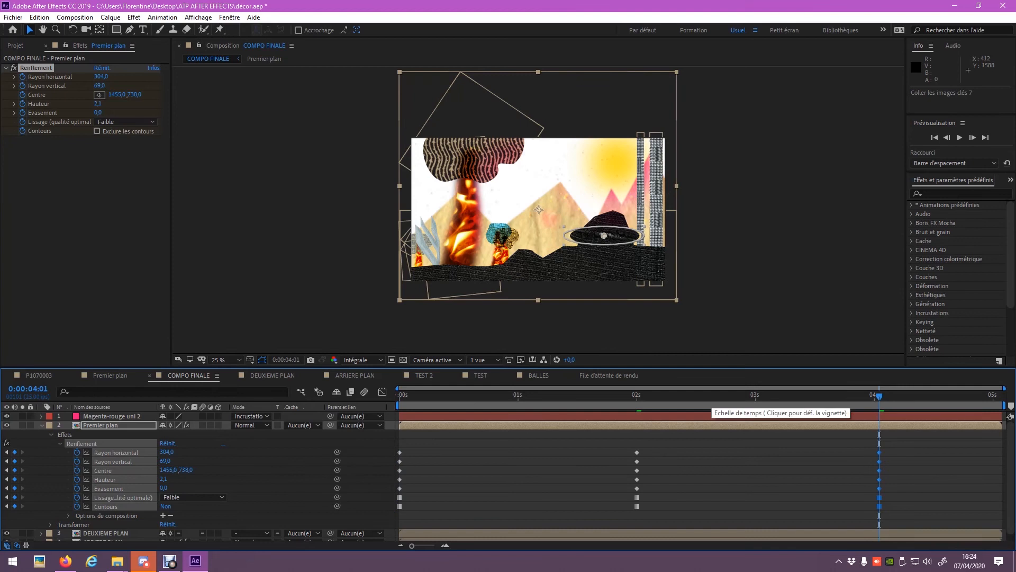
Preview the Renflement animation in COMPO FINALE from the start
left_click_drag(653, 396, 400, 396)
left_click(450, 439)
key("space")
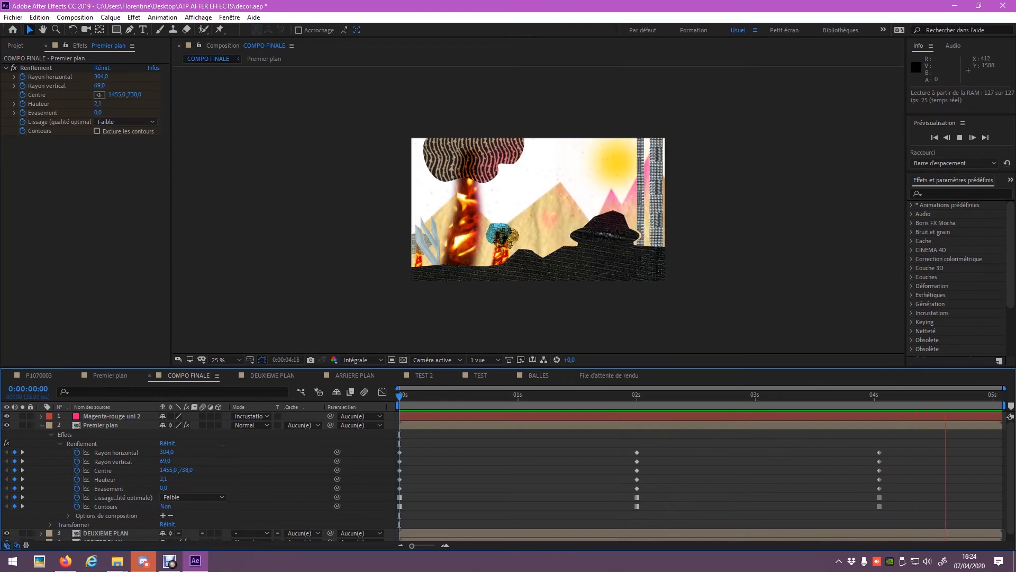
key("space")
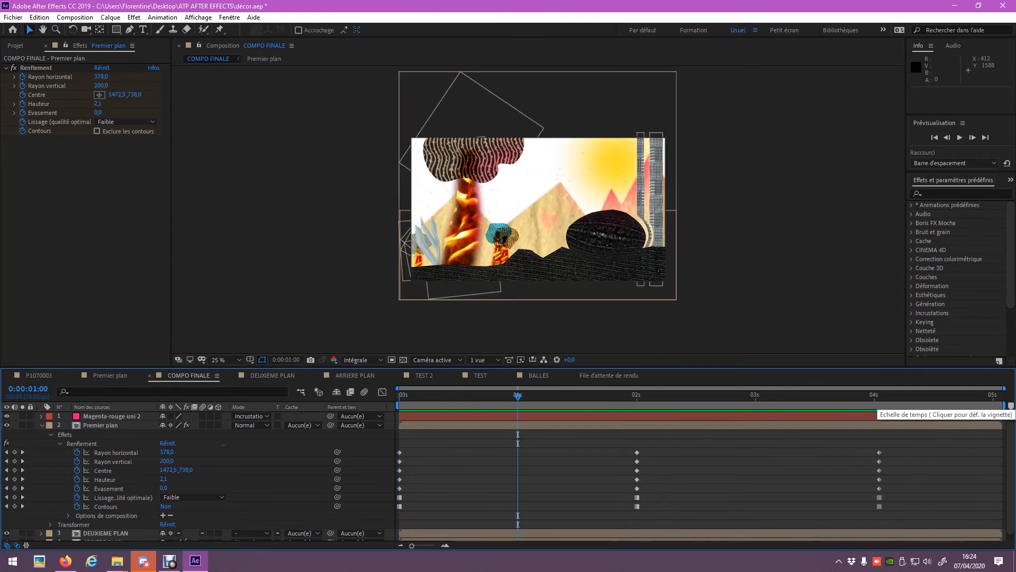
Set the duration of the COMPO FINALE composition to 0:00:10:00
left_click(110, 17)
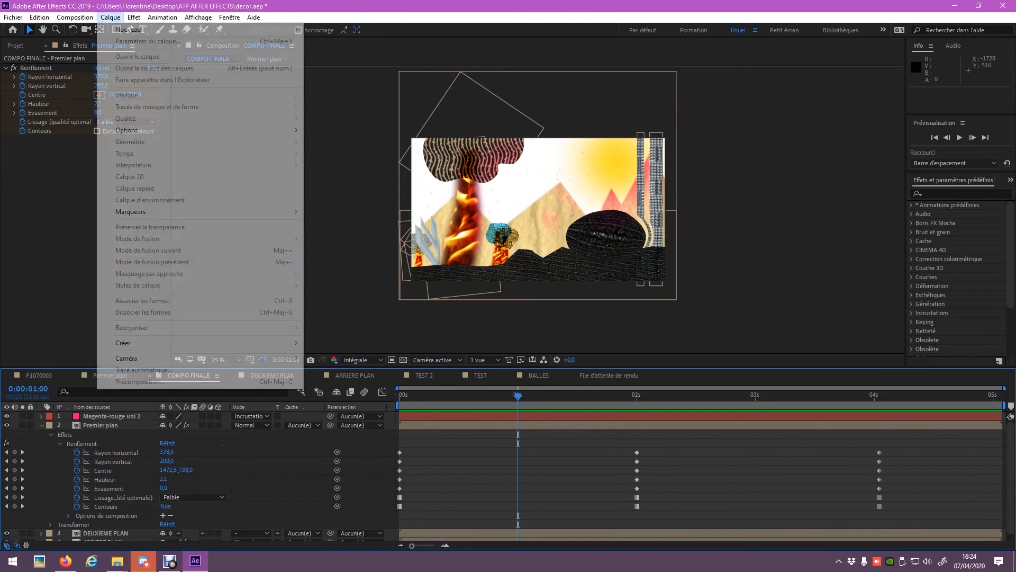
mouse_move(133, 16)
mouse_move(74, 17)
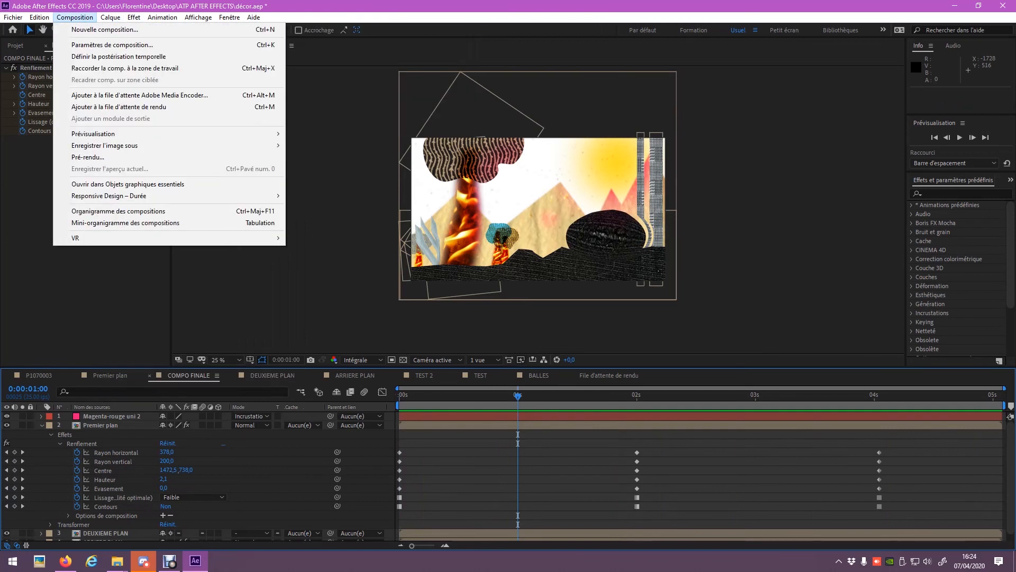
left_click(111, 45)
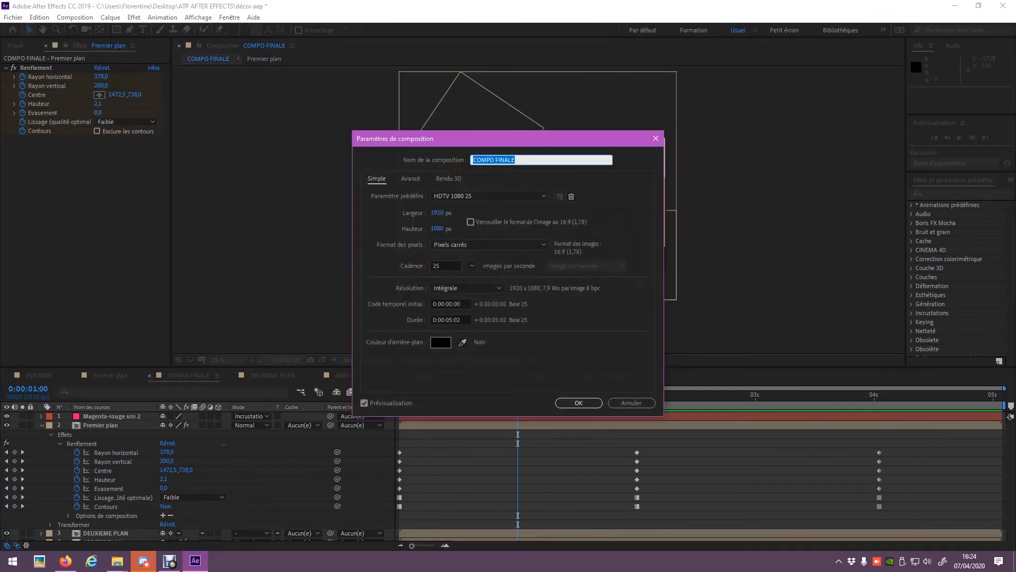
left_click(453, 319)
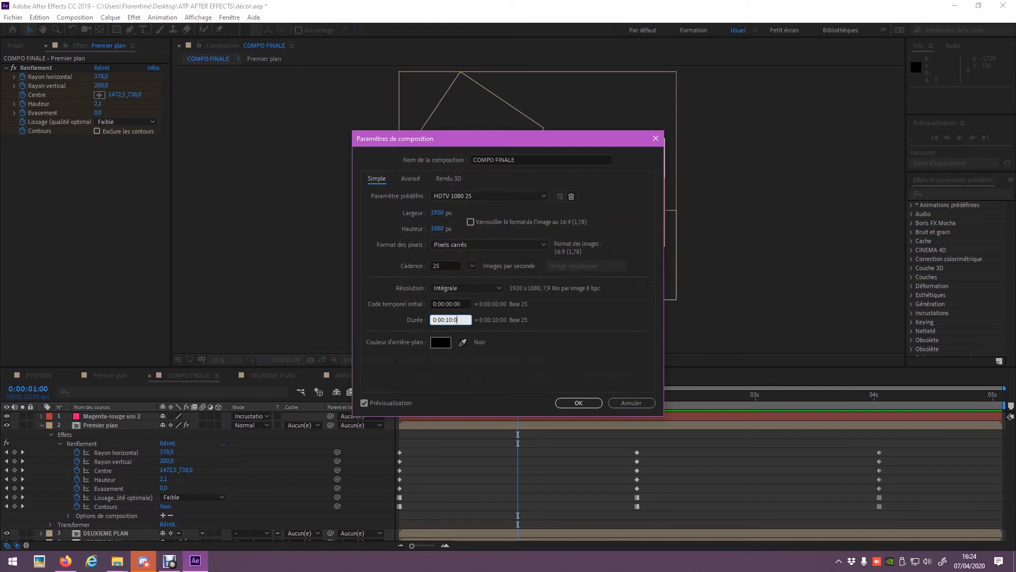
key("Return")
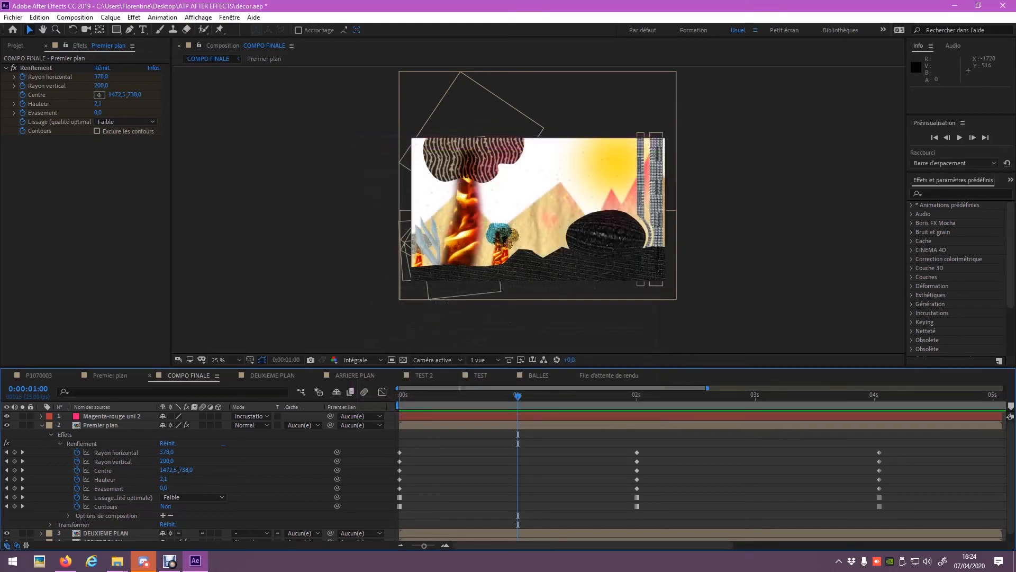
In COMPO FINALE, extend the Magenta-rouge uni 2 layer to the end of the 10-second composition
left_click_drag(708, 388, 1005, 388)
scroll(700, 476, "down", 1)
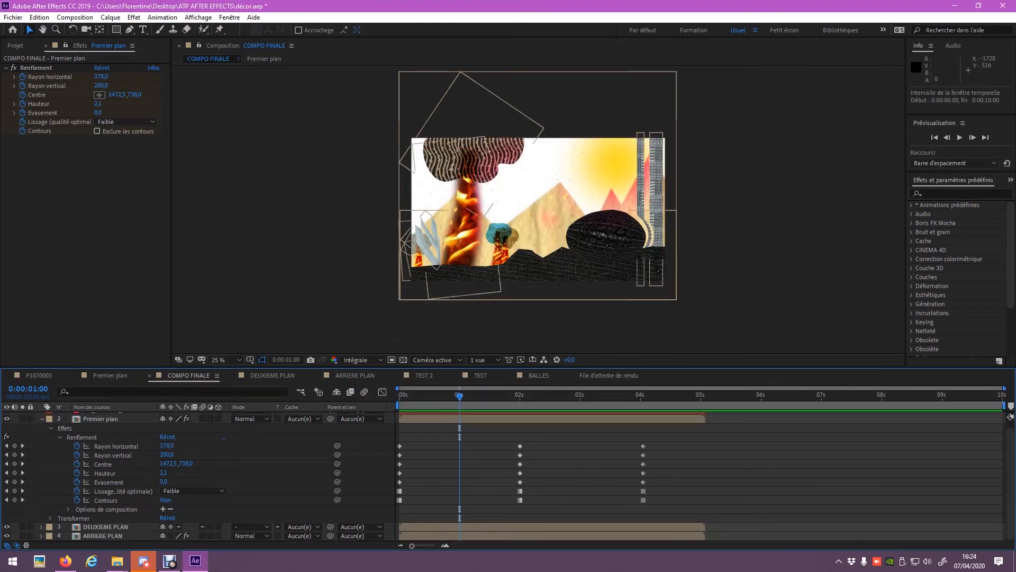
left_click(710, 395)
mouse_move(710, 395)
left_mouse_down()
mouse_move(697, 395)
mouse_move(891, 396)
mouse_move(687, 395)
mouse_move(805, 395)
mouse_move(720, 395)
left_mouse_up()
scroll(891, 477, "up", 1)
left_click_drag(704, 416, 1015, 417)
scroll(508, 477, "down", 1)
scroll(509, 477, "up", 1)
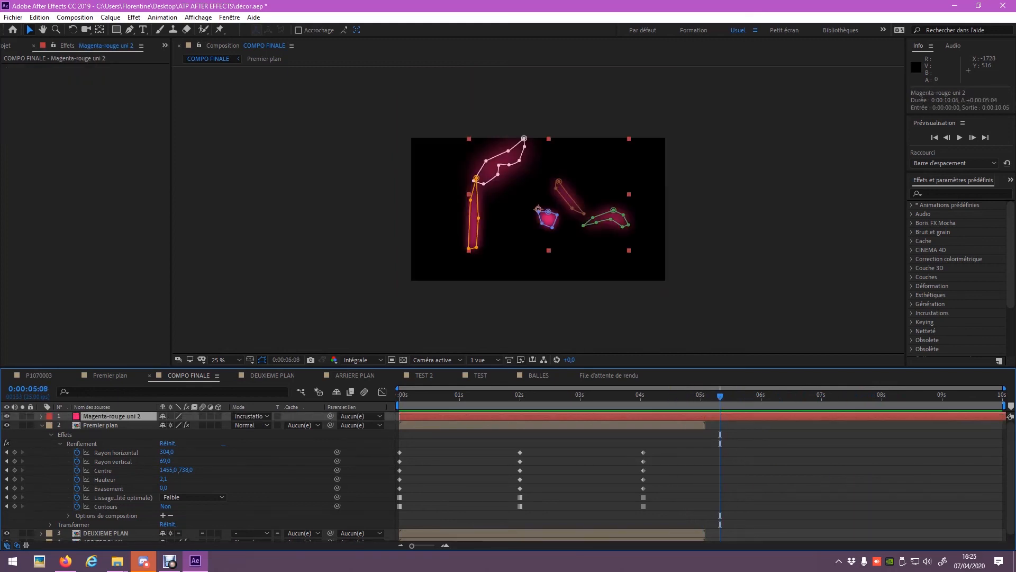
Open the Premier plan composition and set its duration to 0:00:10:00
left_click(704, 425)
left_click_drag(720, 396, 689, 395)
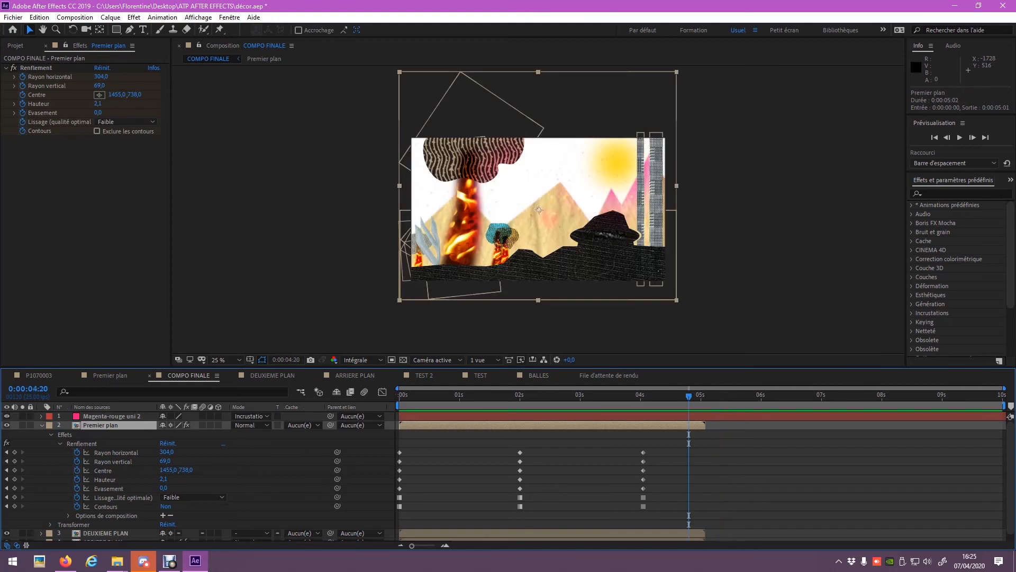
left_click(110, 376)
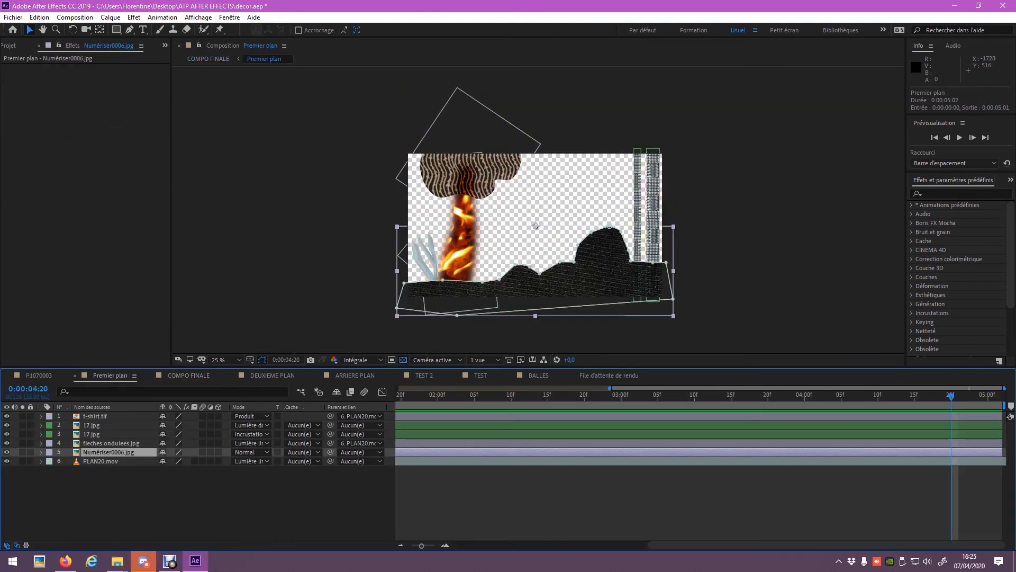
left_click(75, 17)
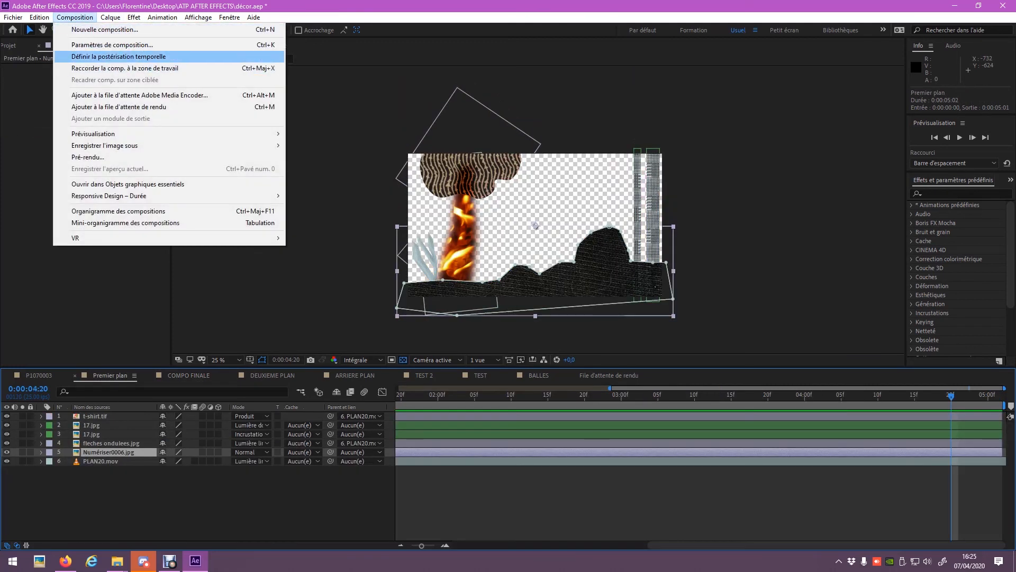
left_click(101, 42)
left_click(451, 319)
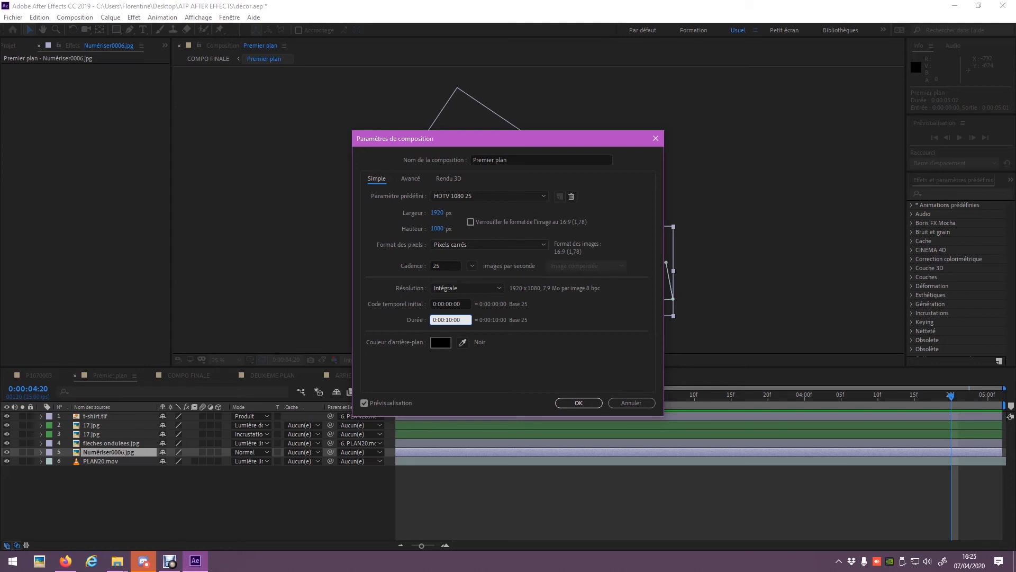
left_click(578, 403)
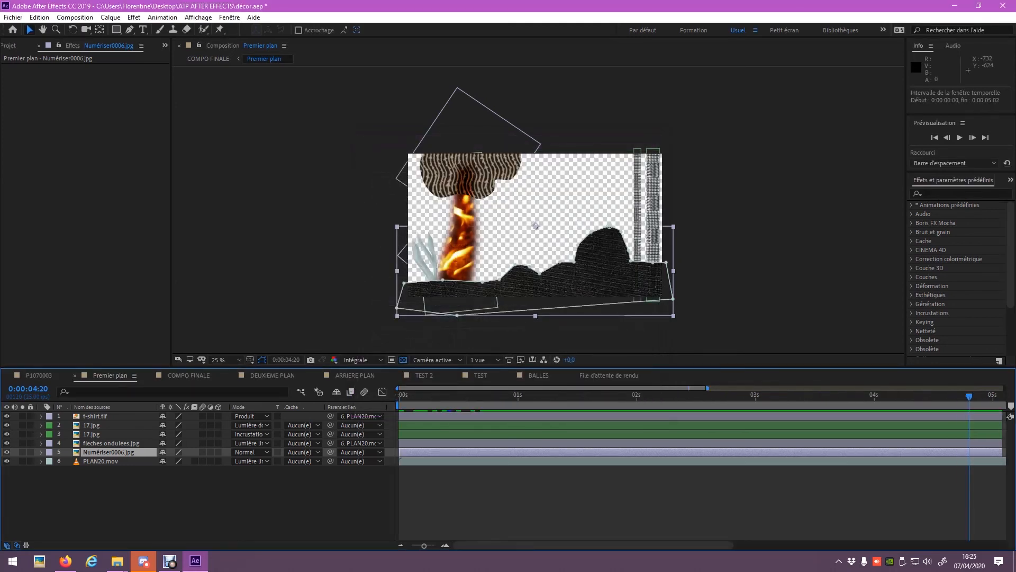
Extend the five layers from t-shirt.tif to Numériser0006.jpg to the end of the Premier plan composition
left_click_drag(707, 388, 1004, 388)
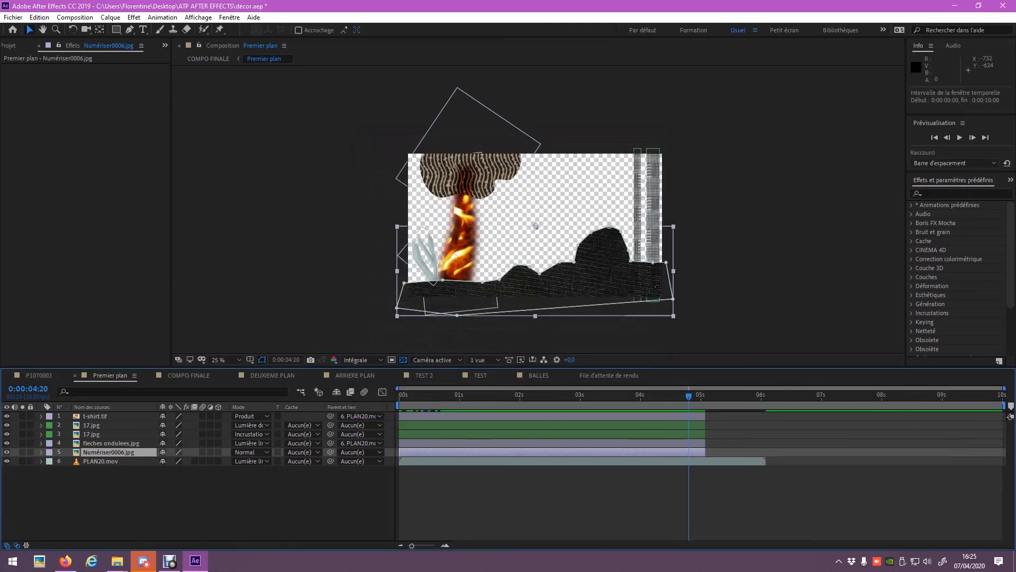
left_click(96, 416)
left_click(109, 452, "shift")
left_click_drag(705, 416, 1006, 416)
Duplicate PLAN20.mov in Premier plan, start the copy at 0:00:06:02 right after the original, and preview the junction
left_click(754, 461)
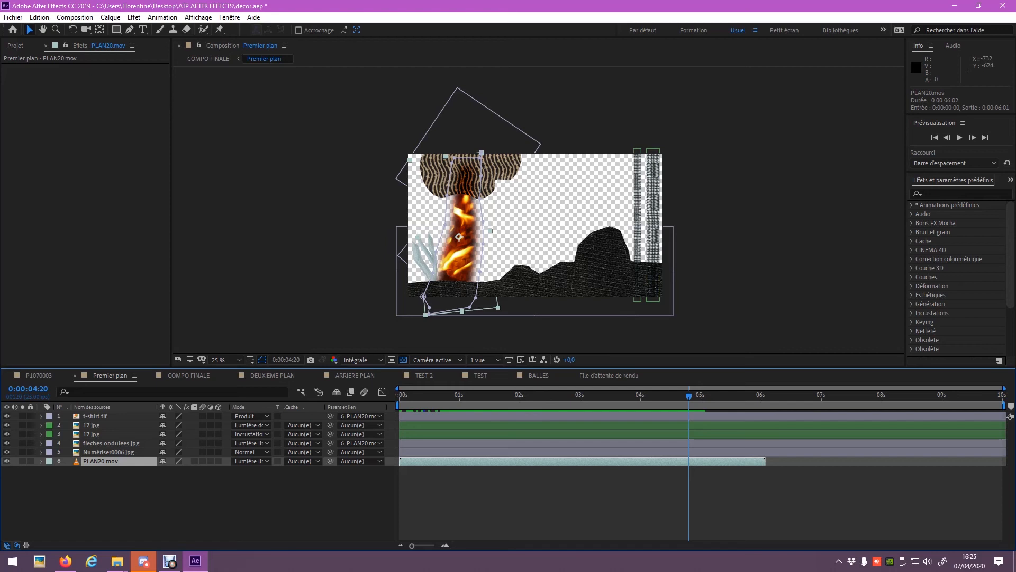
key("ctrl+d")
left_click_drag(459, 461, 826, 461)
key("space")
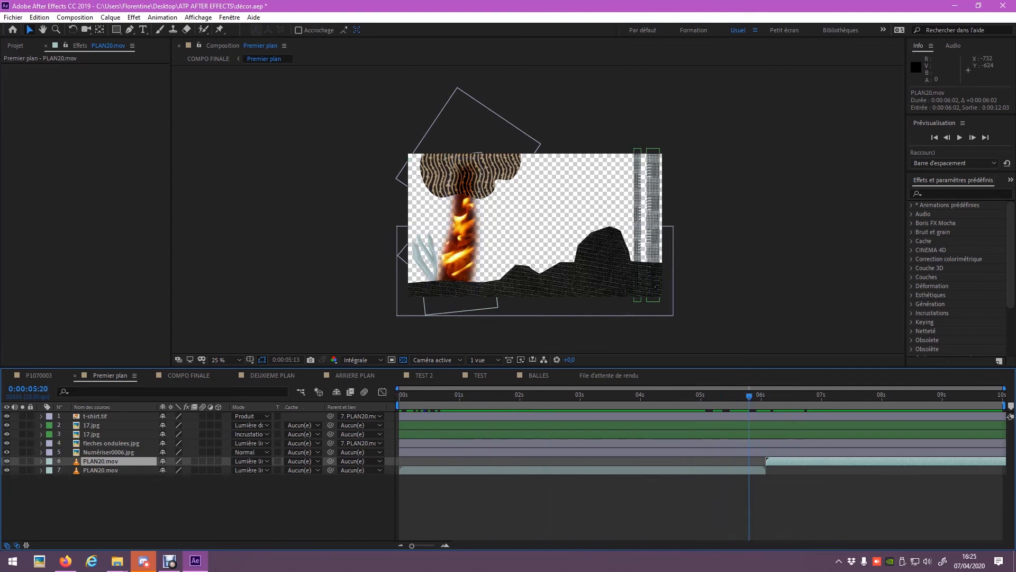
left_click_drag(831, 395, 797, 396)
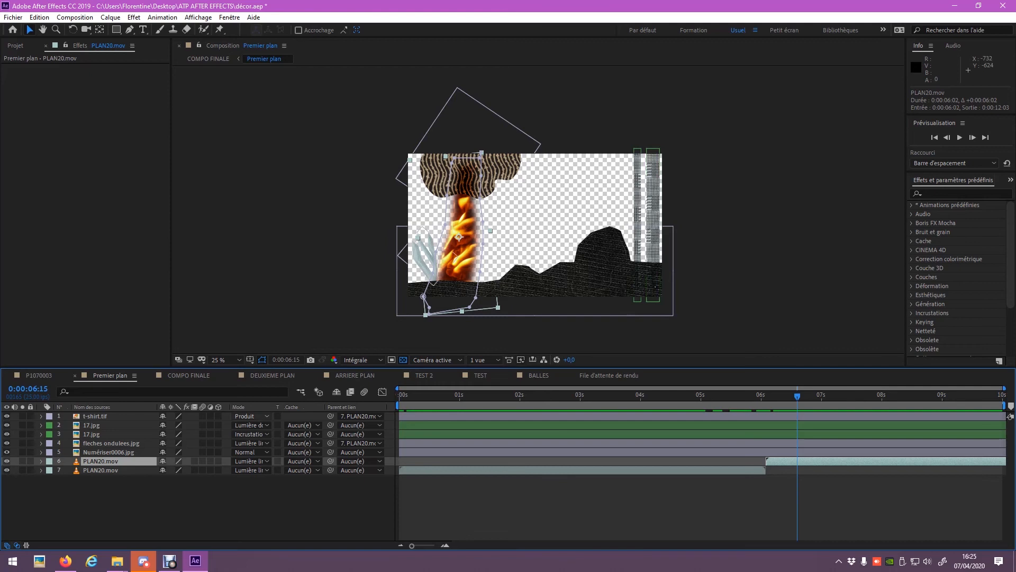
In COMPO FINALE, extend the Premier plan layer to the end of the composition and open the DEUXIEME PLAN composition
left_click(188, 376)
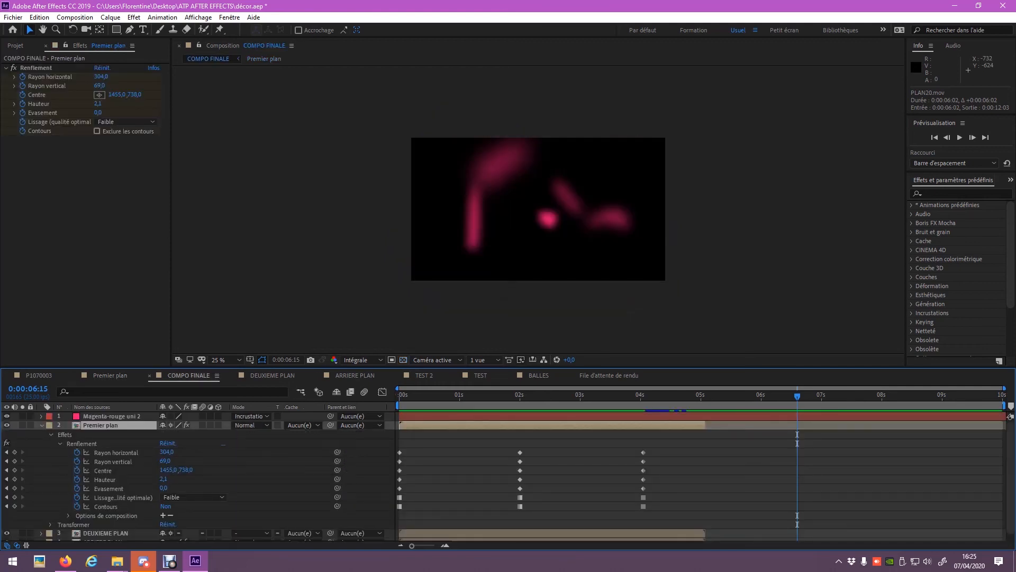
left_click_drag(705, 425, 1009, 425)
left_click(704, 533)
double_click(704, 533)
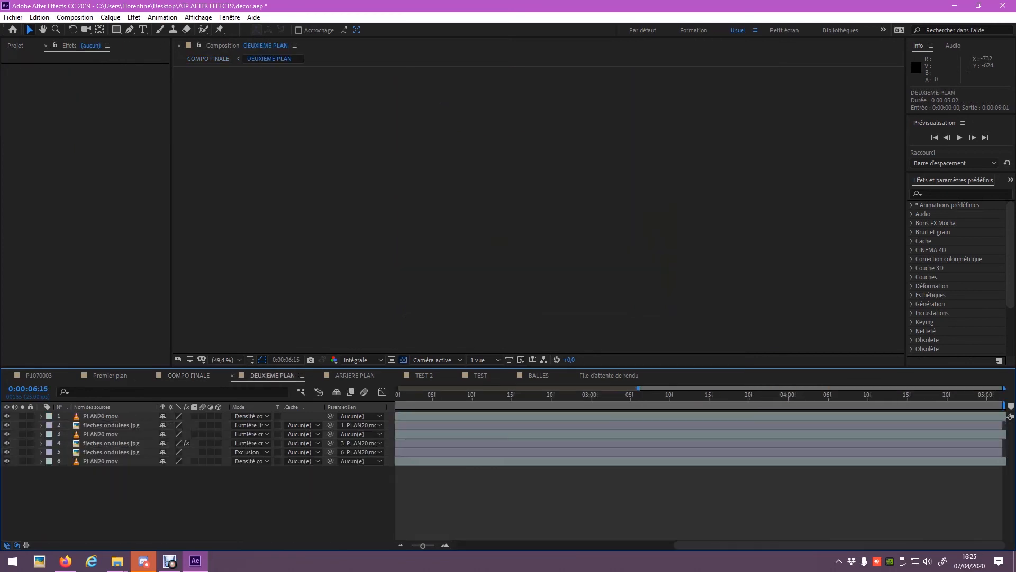
Set the duration of the DEUXIEME PLAN composition to 0:00:10:00
left_click(457, 395)
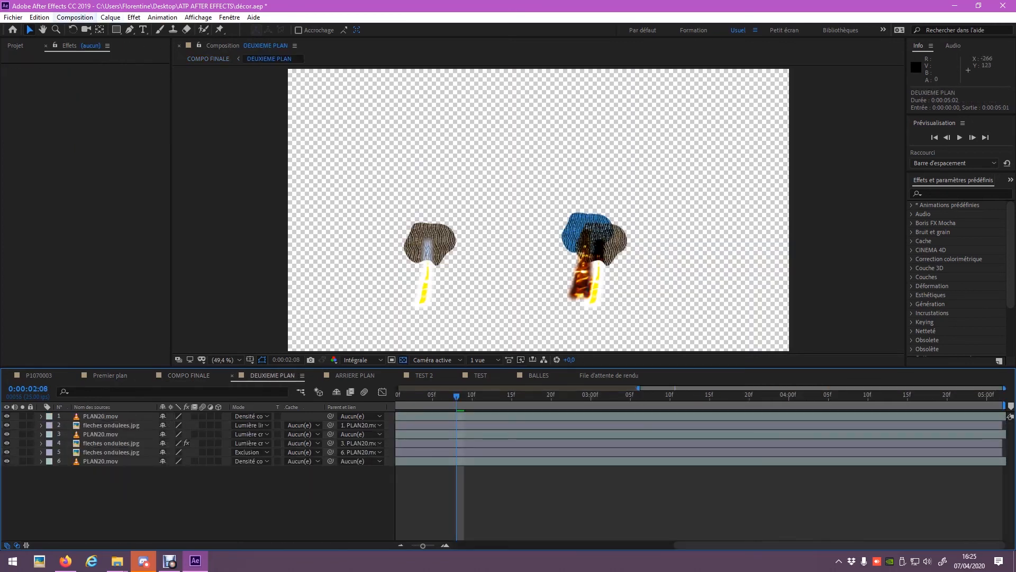
left_click(74, 17)
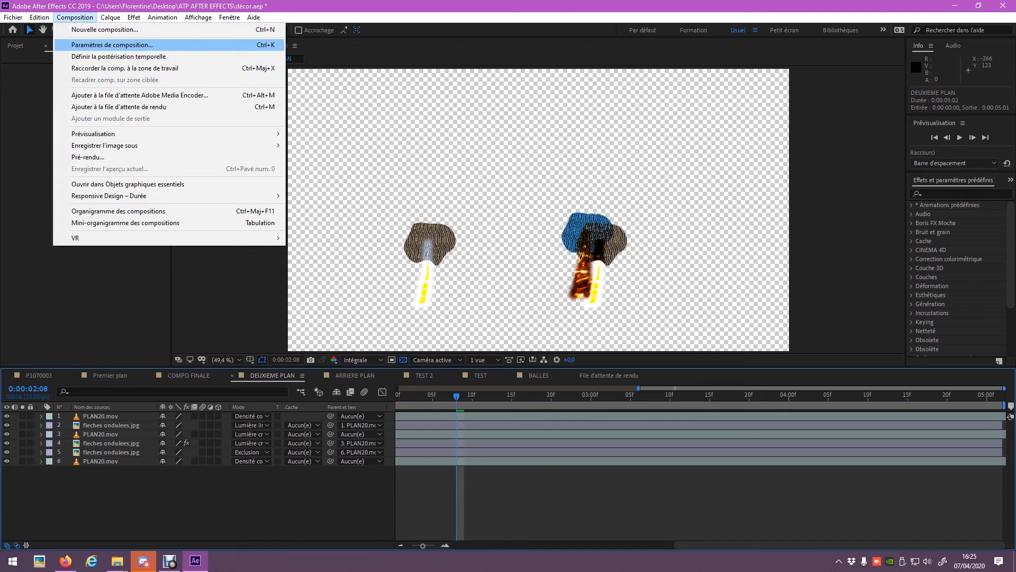
left_click(112, 44)
left_click(452, 320)
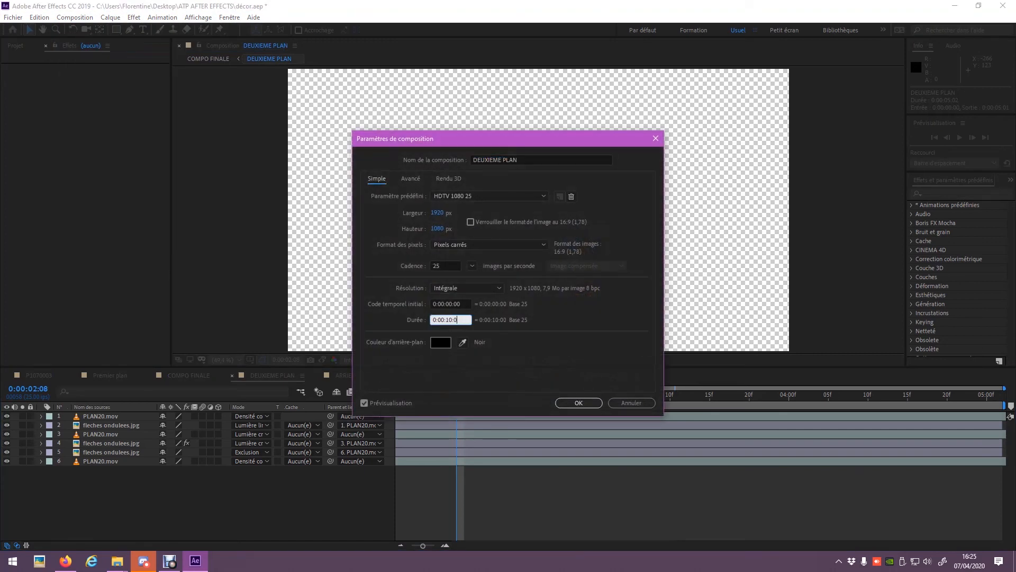
key("Return")
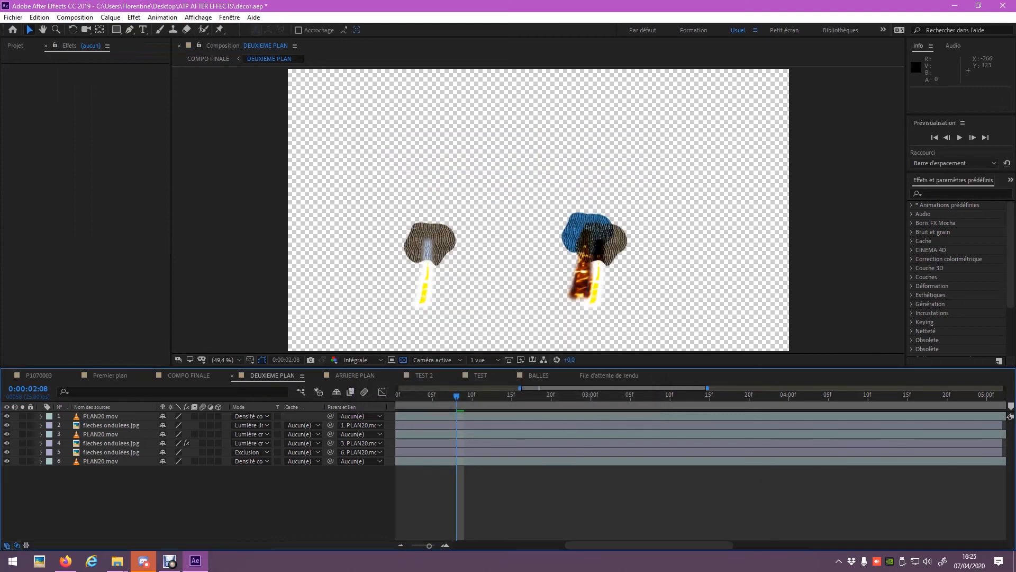
Extend the three fleches ondulees.jpg layers to the end of the DEUXIEME PLAN composition
left_click_drag(708, 388, 1004, 388)
left_click(628, 425)
left_click_drag(629, 425, 1006, 425)
left_click(627, 443)
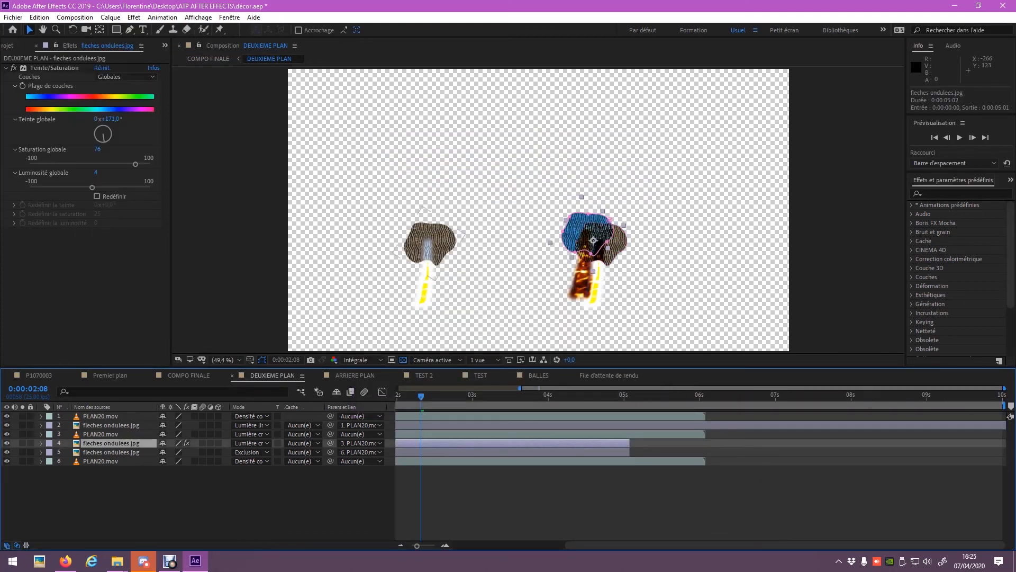
left_click(626, 452, "shift")
left_click_drag(629, 452, 1005, 452)
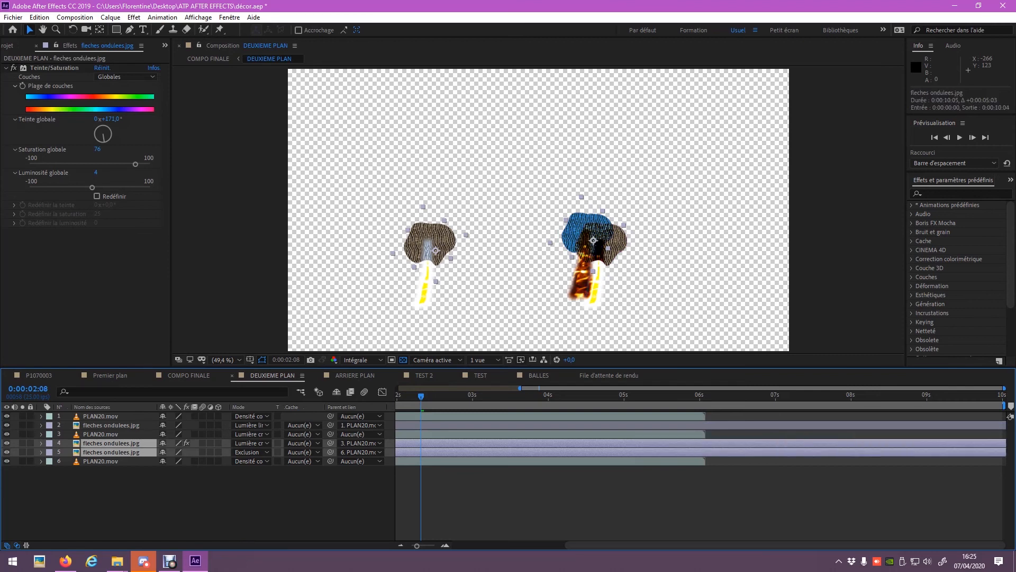
Duplicate the topmost PLAN20.mov layer in DEUXIEME PLAN and place the copy directly after the end of the original
left_click(682, 416)
key("ctrl+c")
key("ctrl+v")
left_click_drag(412, 416, 720, 417)
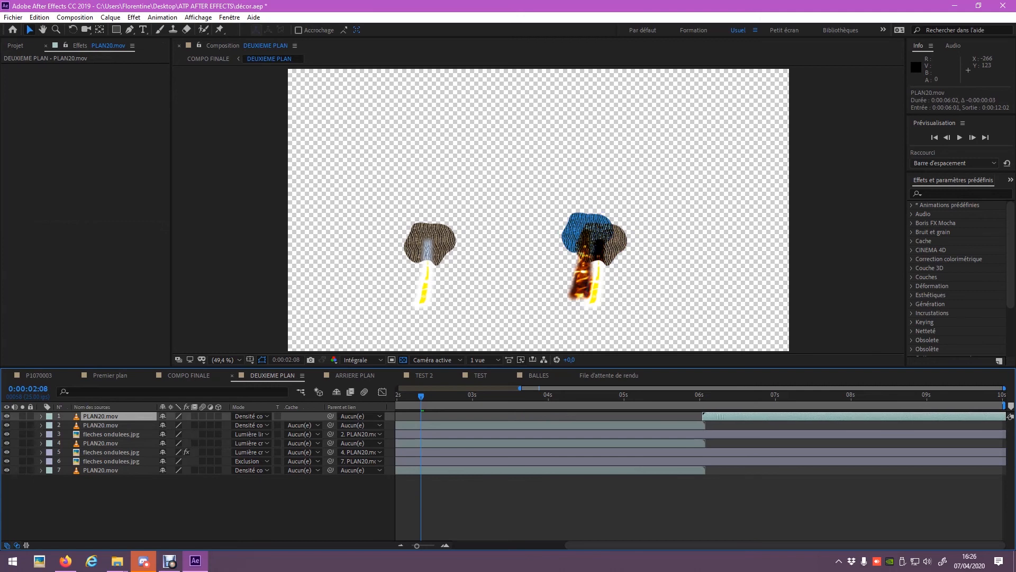
Duplicate the middle original PLAN20.mov layer and start its copy at 0:00:06:02, right after the original ends
left_click(673, 443)
key("ctrl+c")
key("ctrl+v")
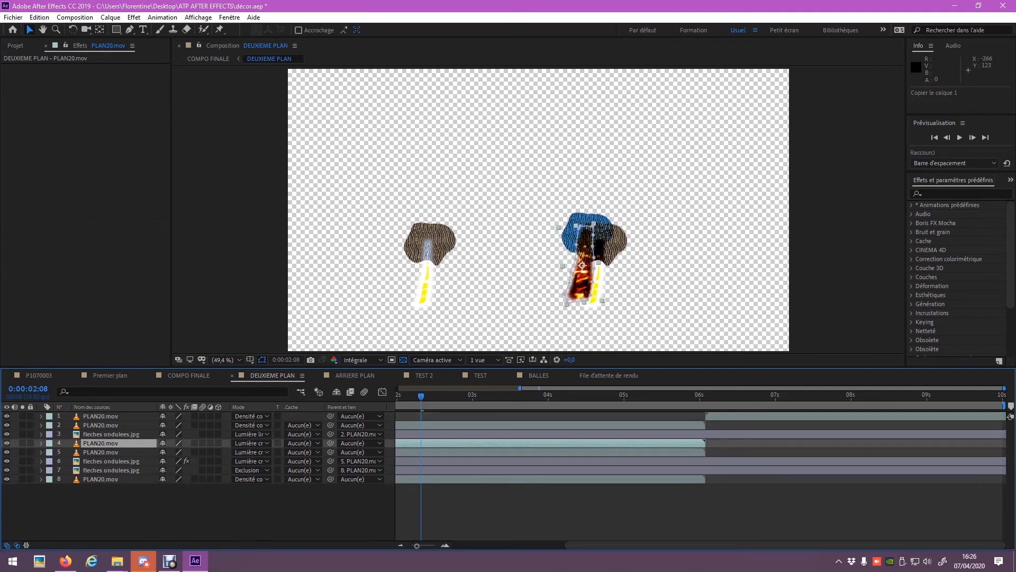
left_click_drag(609, 443, 966, 443)
left_click_drag(768, 443, 871, 443)
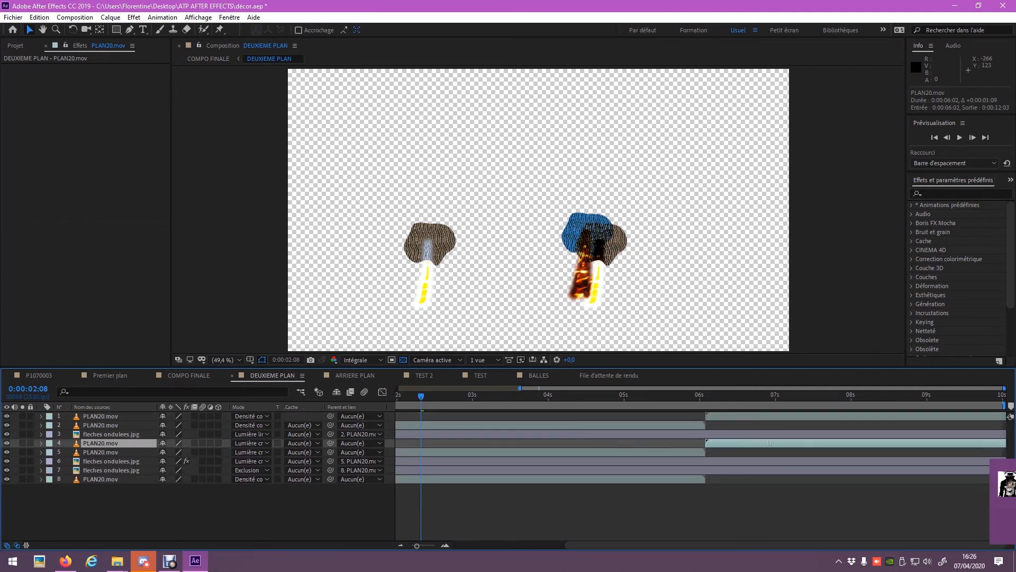
Duplicate the bottom PLAN20.mov layer in DEUXIEME PLAN and start its copy at 0:00:06:02
left_click(656, 479)
key("ctrl+c")
key("ctrl+v")
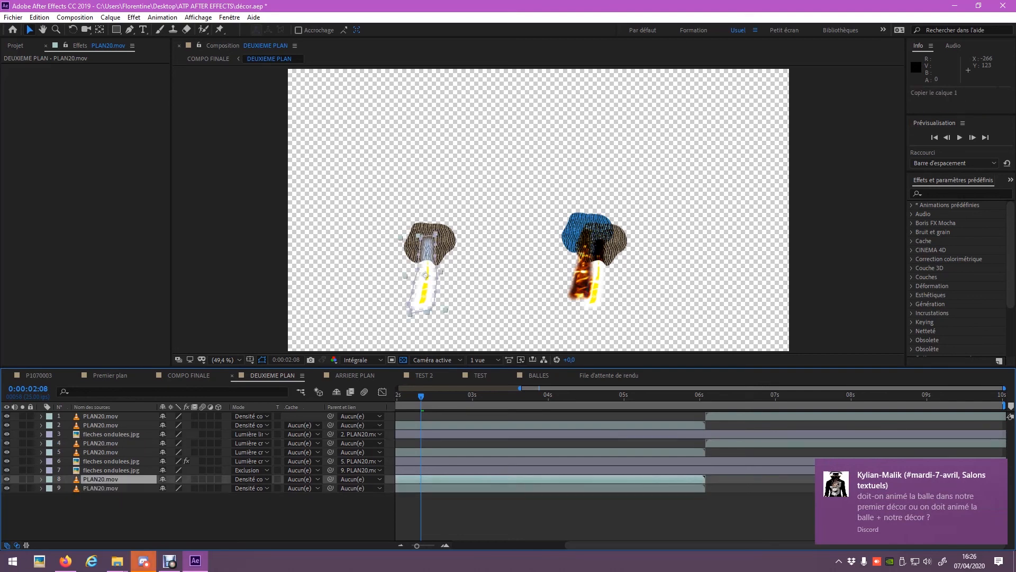
left_click_drag(652, 479, 749, 479)
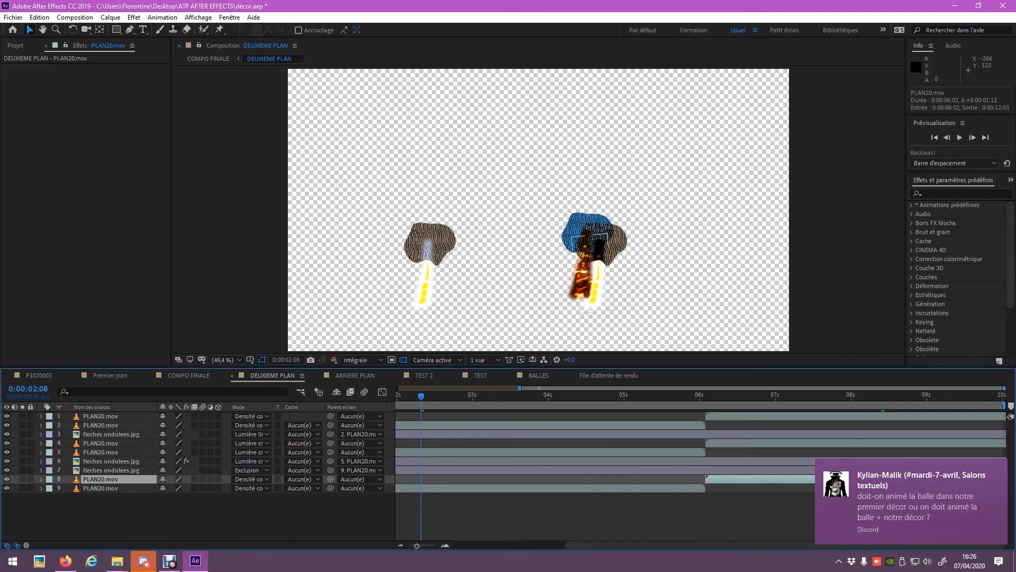
In COMPO FINALE, extend the DEUXIEME PLAN layer to the end of the composition and open the ARRIERE PLAN composition
left_click(189, 375)
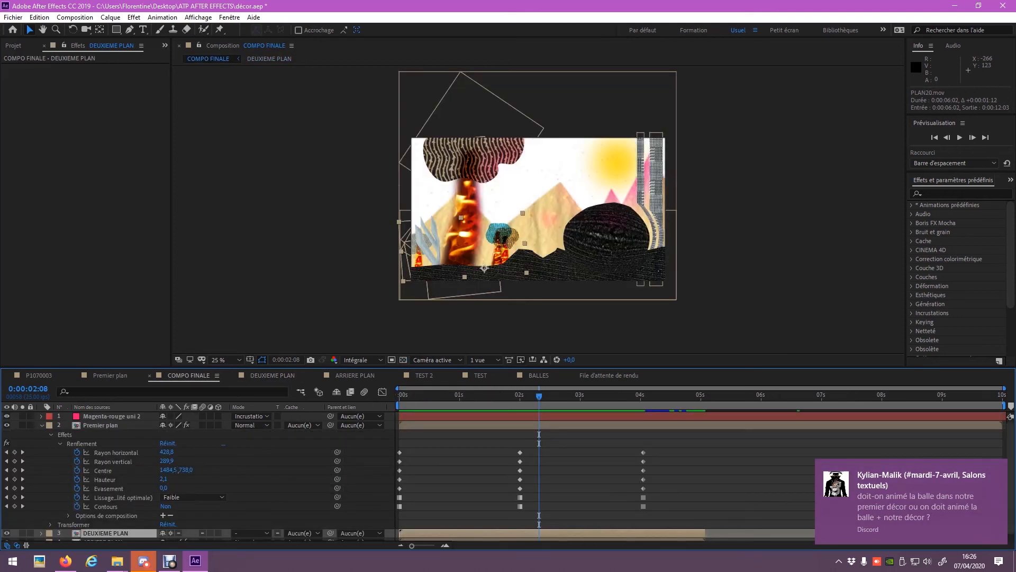
scroll(198, 476, "down", 1)
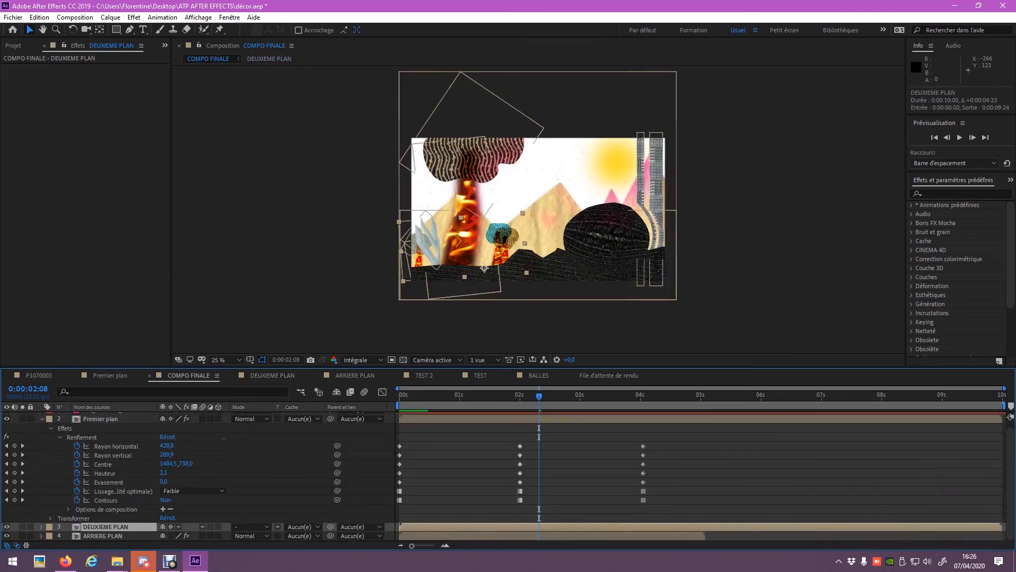
double_click(102, 535)
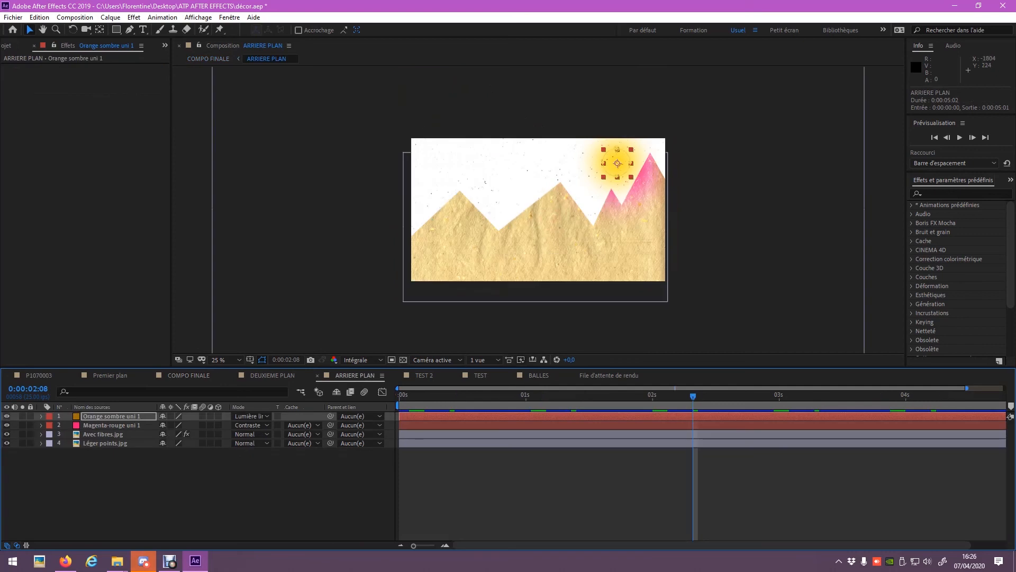
Set the duration of the ARRIERE PLAN composition to 0:00:10:00
left_click(74, 18)
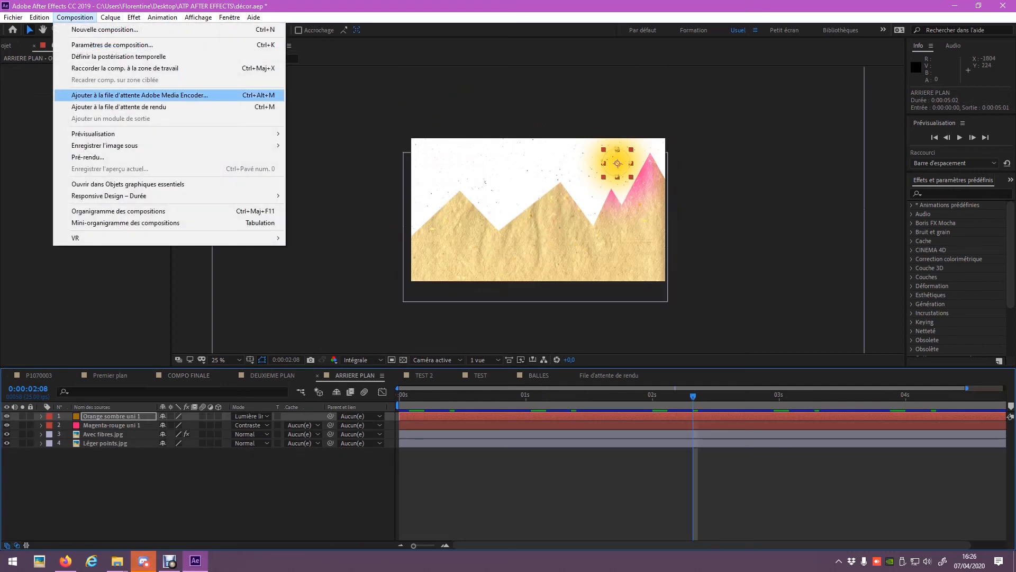
left_click(112, 44)
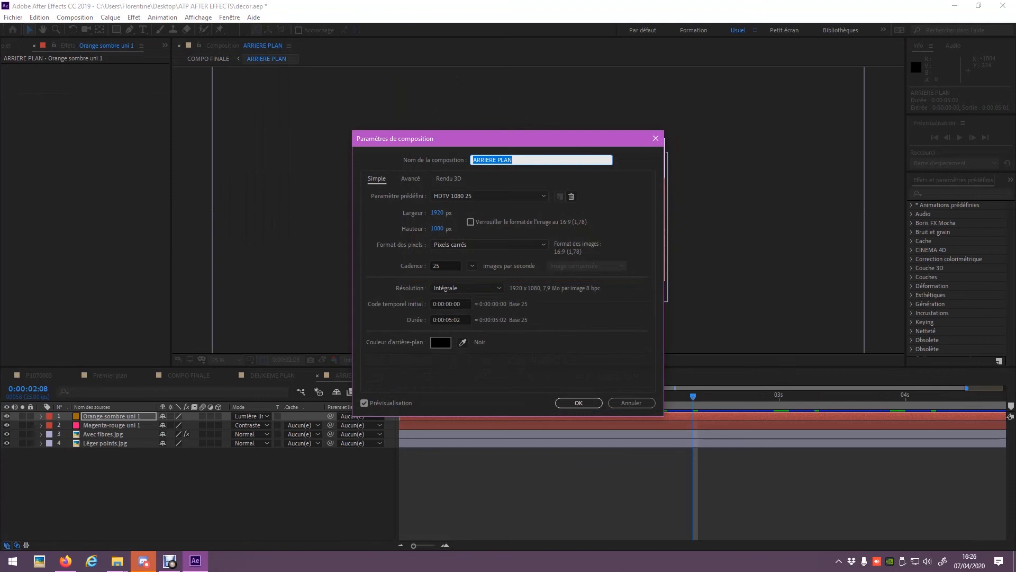
left_click(449, 320)
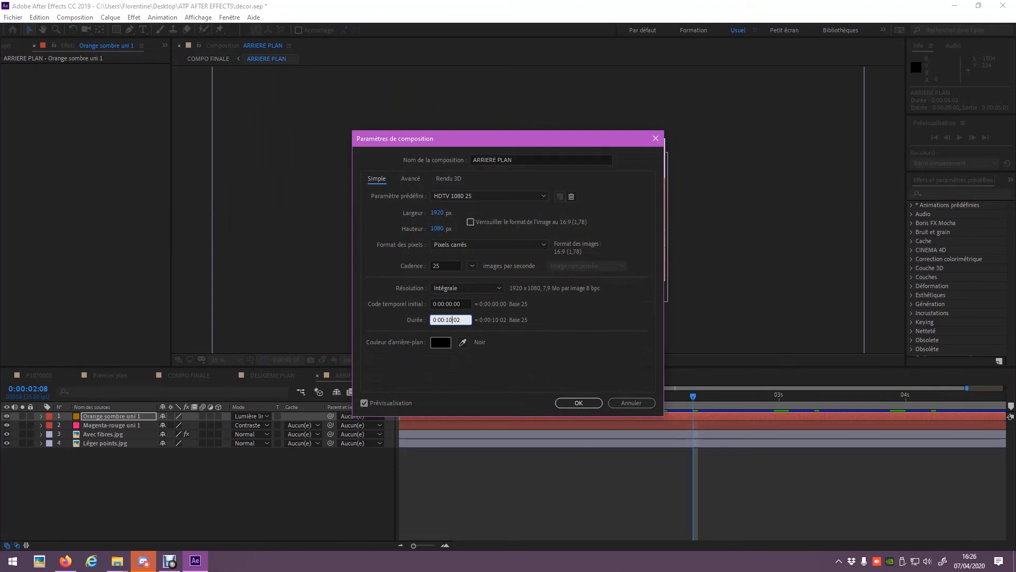
type("0:00:10:00")
key("Return")
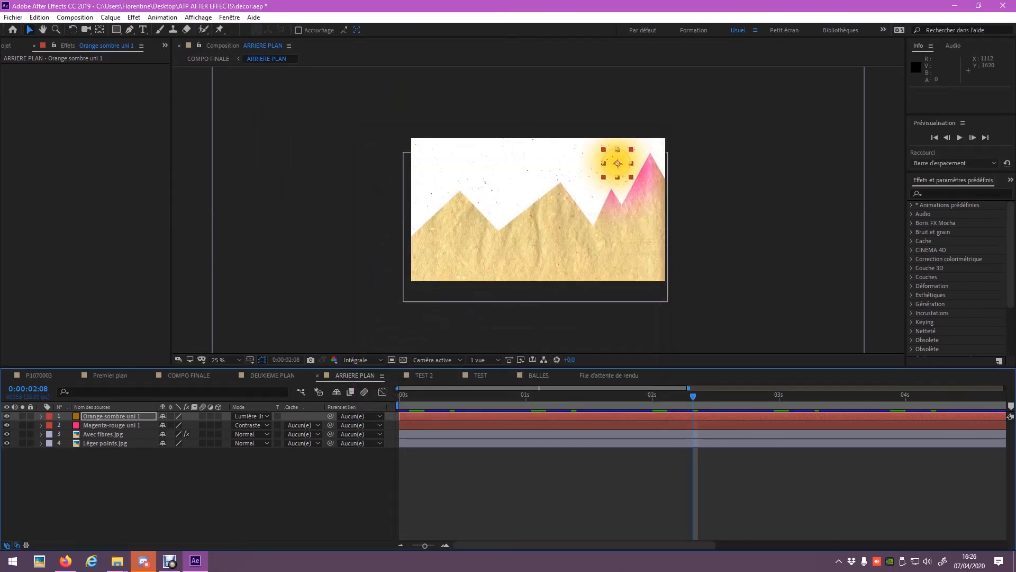
Extend all four layers of ARRIERE PLAN to the end of the composition
left_click(111, 416)
left_click(105, 443)
left_click(111, 416, "shift")
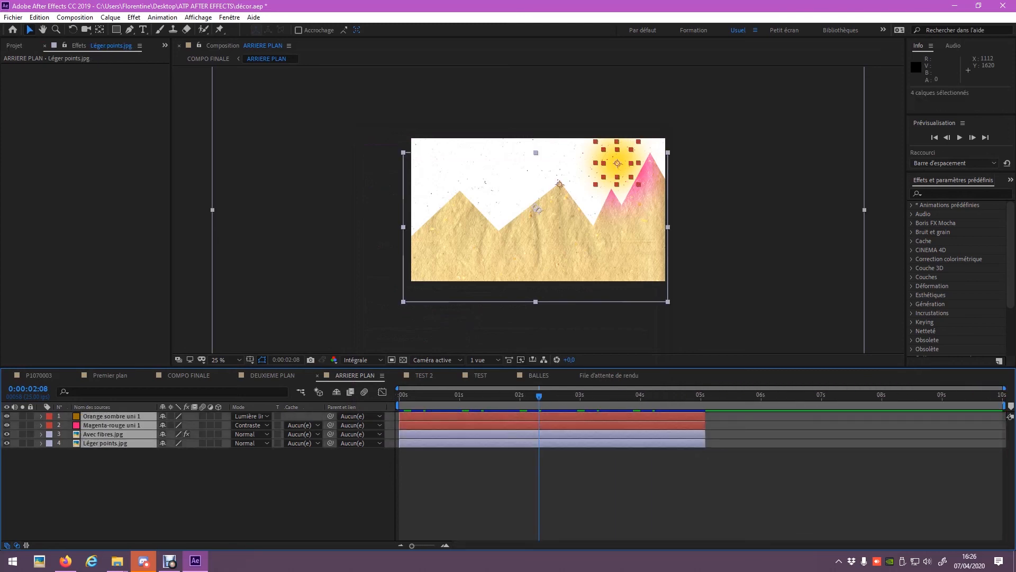
left_click_drag(705, 416, 1015, 416)
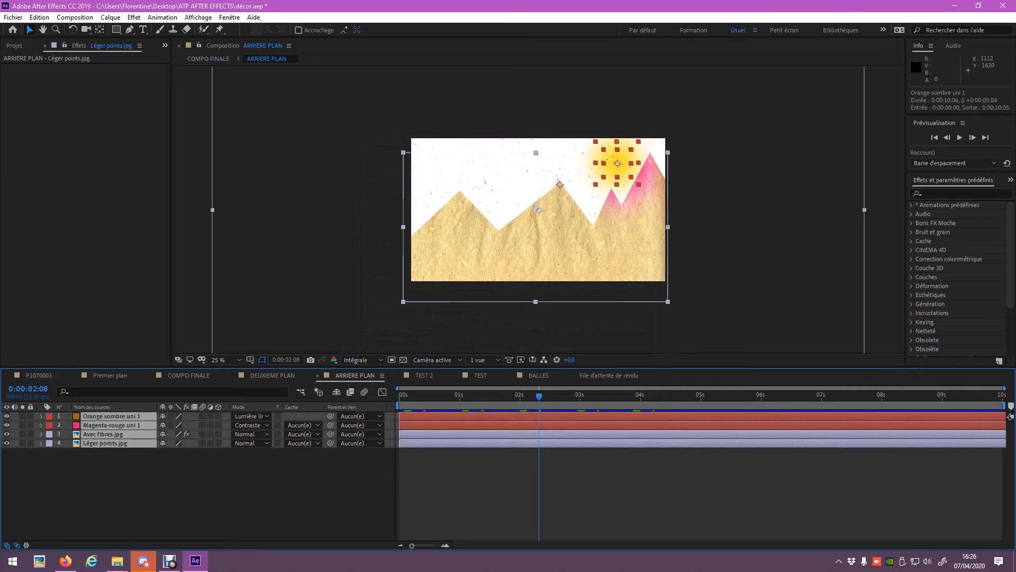
In COMPO FINALE, extend the ARRIERE PLAN layer to the end of the composition and preview the animation
left_click(189, 375)
left_click_drag(705, 536, 1003, 535)
key("space")
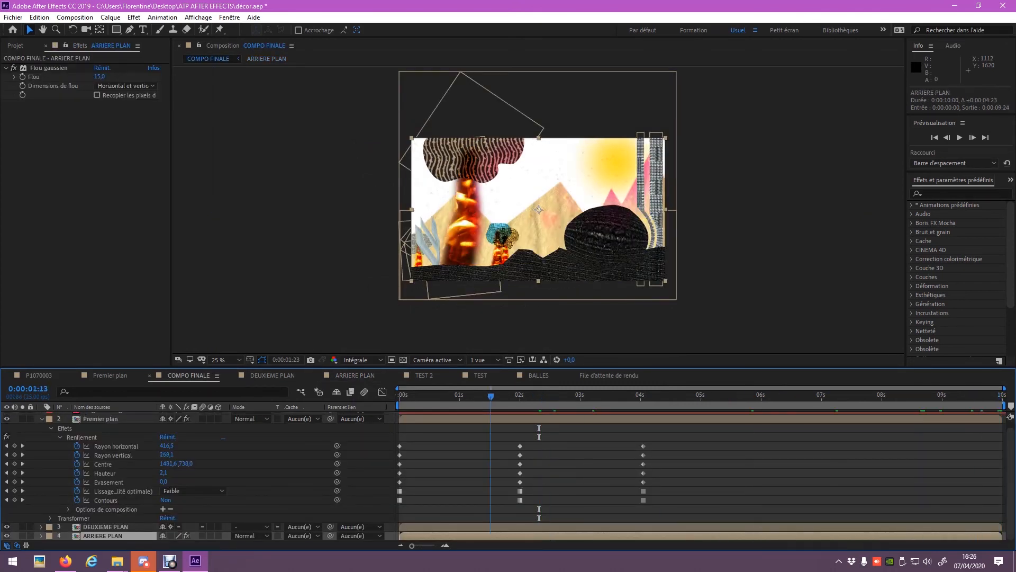
Shift the Renflement keyframes on the Premier plan layer so the first ones fall at 0:00:04:02, and preview the animation
left_click_drag(669, 434, 645, 500)
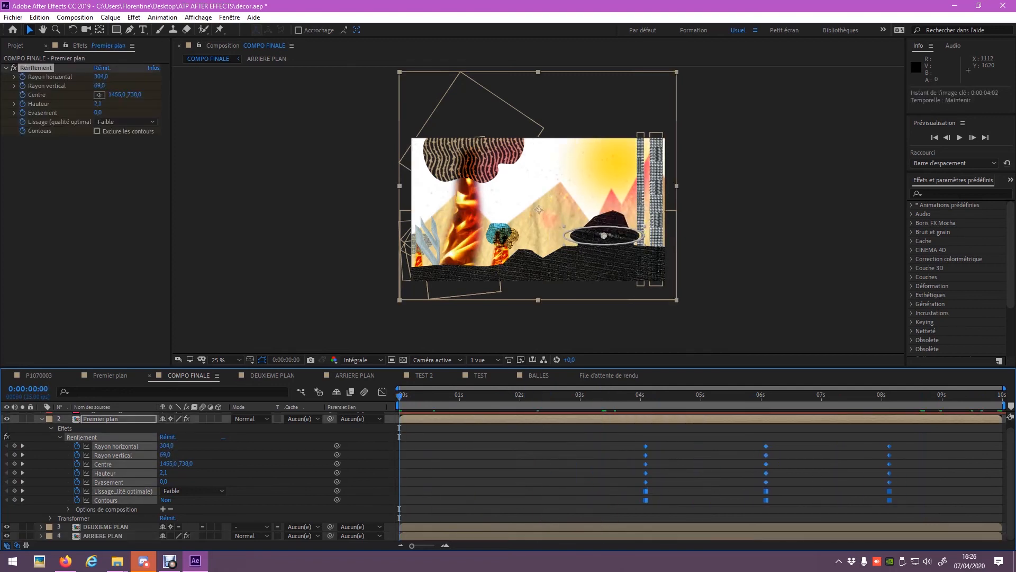
key("space")
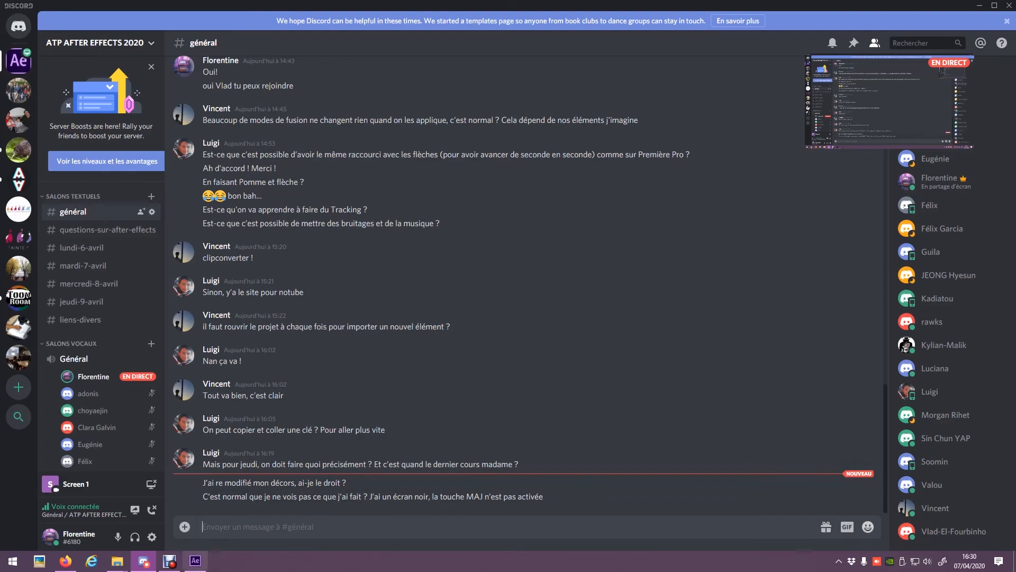
Return to After Effects, scrub COMPO FINALE back to 0:00:01:11 and collapse the Premier plan layer
left_click(195, 561)
left_click_drag(788, 396, 643, 395)
left_click_drag(674, 396, 486, 396)
left_click(42, 419)
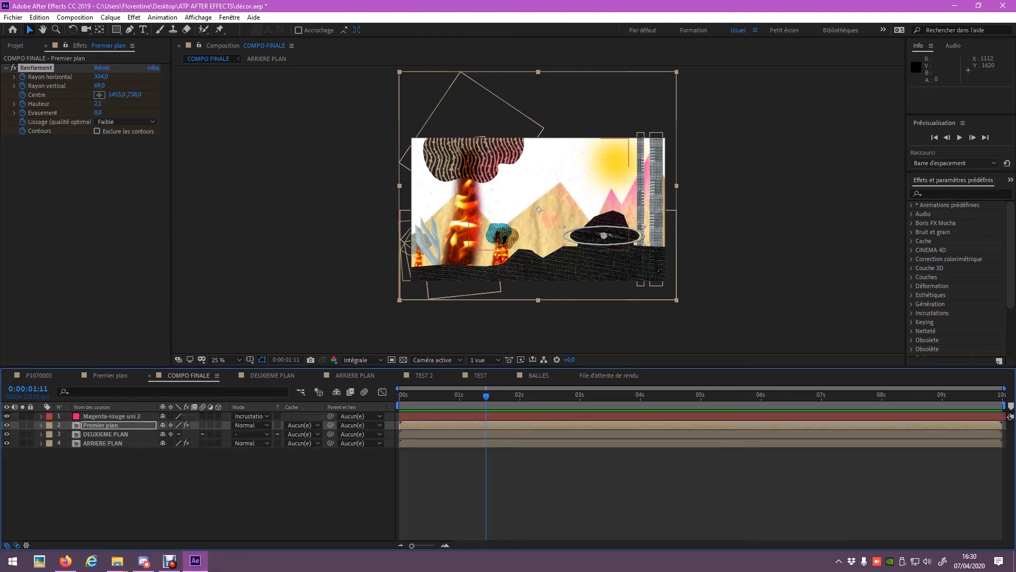
Select all four layers of COMPO FINALE, trim Premier plan's end to 0:00:05:01 along with the others, and extend them back to the composition's end
left_click(112, 416)
left_click(109, 426)
left_click(108, 443)
left_click(112, 416)
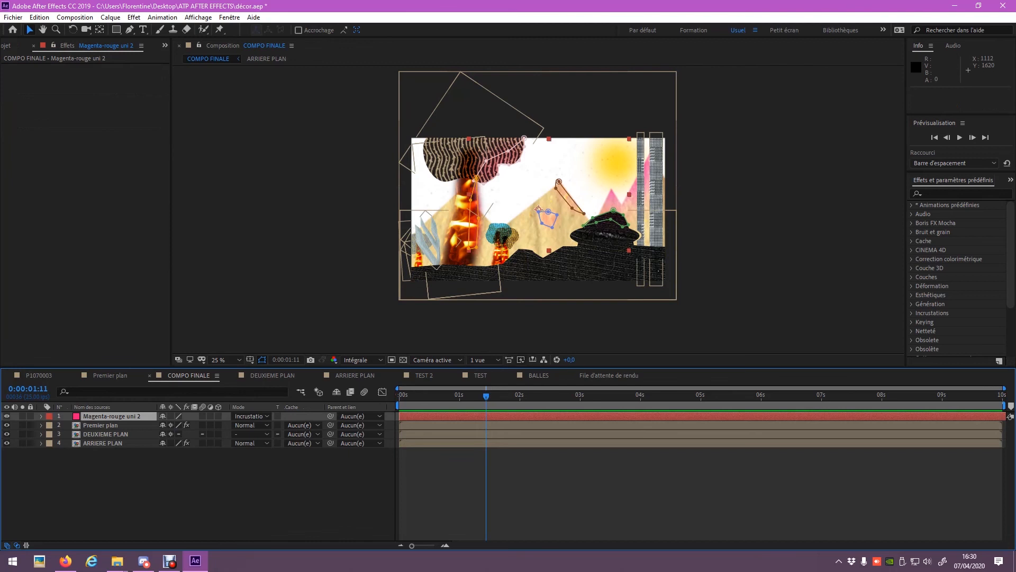
left_click(109, 426)
left_click(112, 417)
left_click(109, 443, "shift")
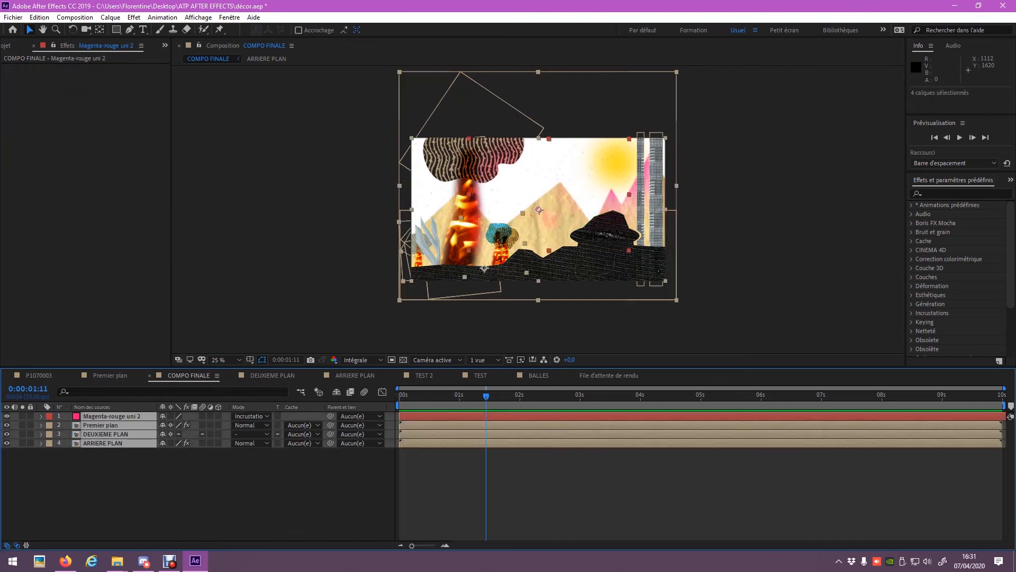
left_click_drag(1002, 426, 705, 425)
left_click(819, 396)
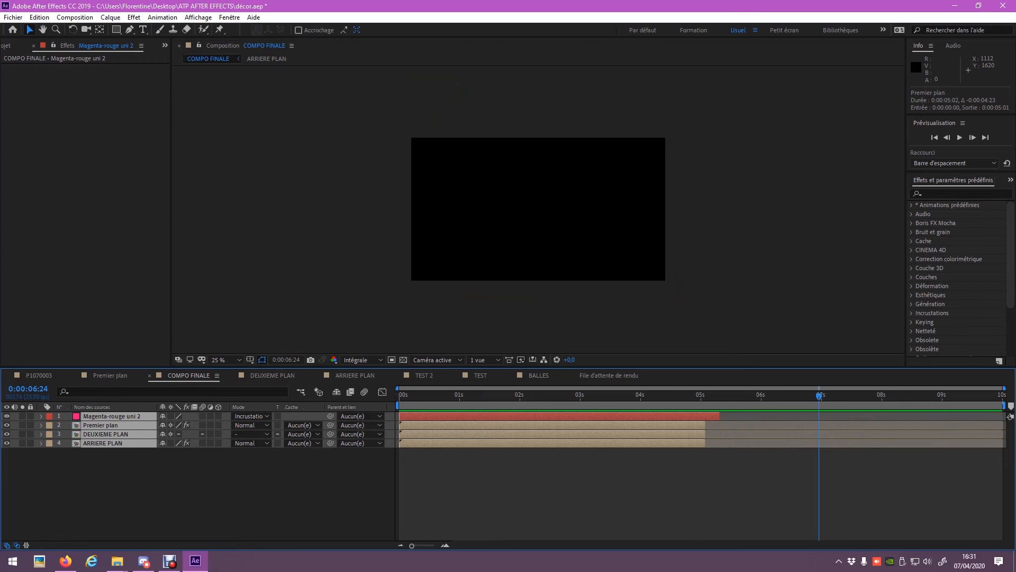
left_click_drag(720, 416, 1012, 416)
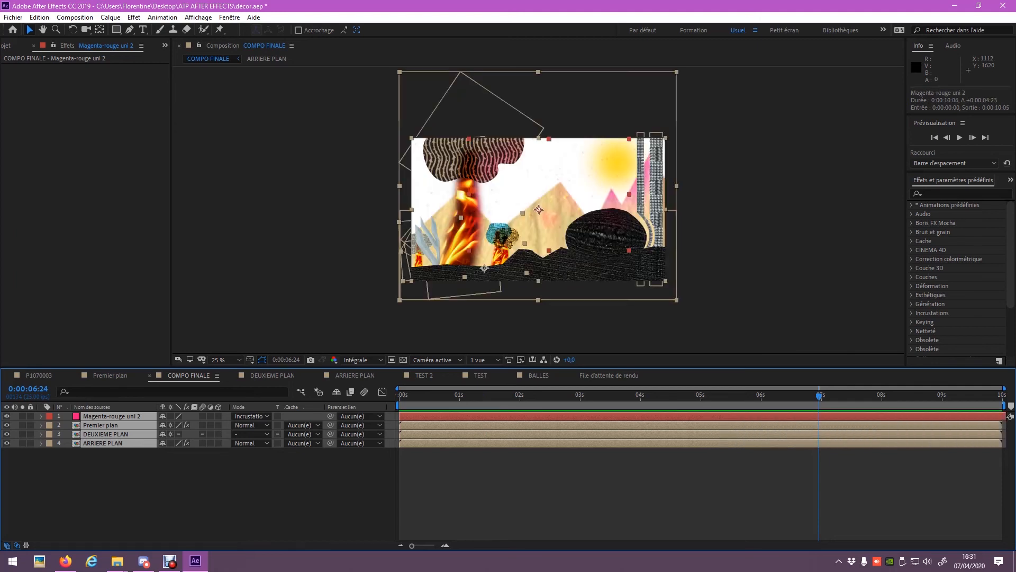
Switch to Discord, read the recent messages in the général and mardi-7-avril channels, and return to After Effects
mouse_move(143, 560)
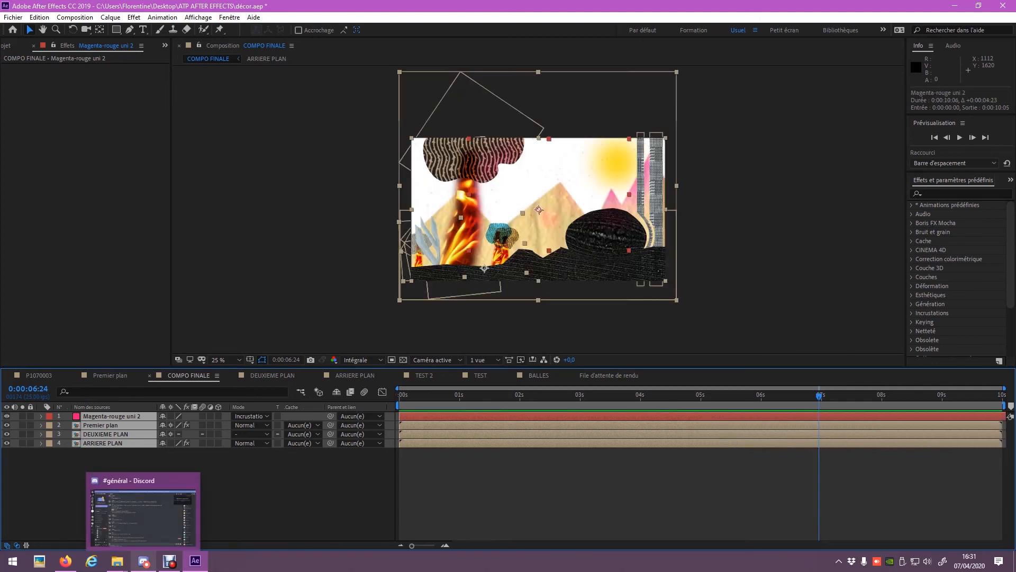
left_click(254, 490)
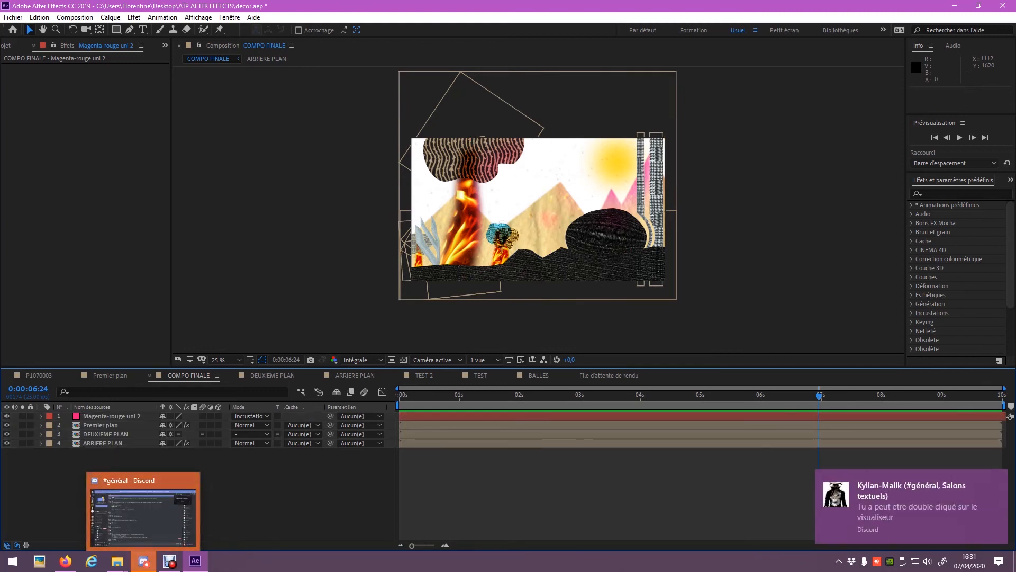
left_click(143, 561)
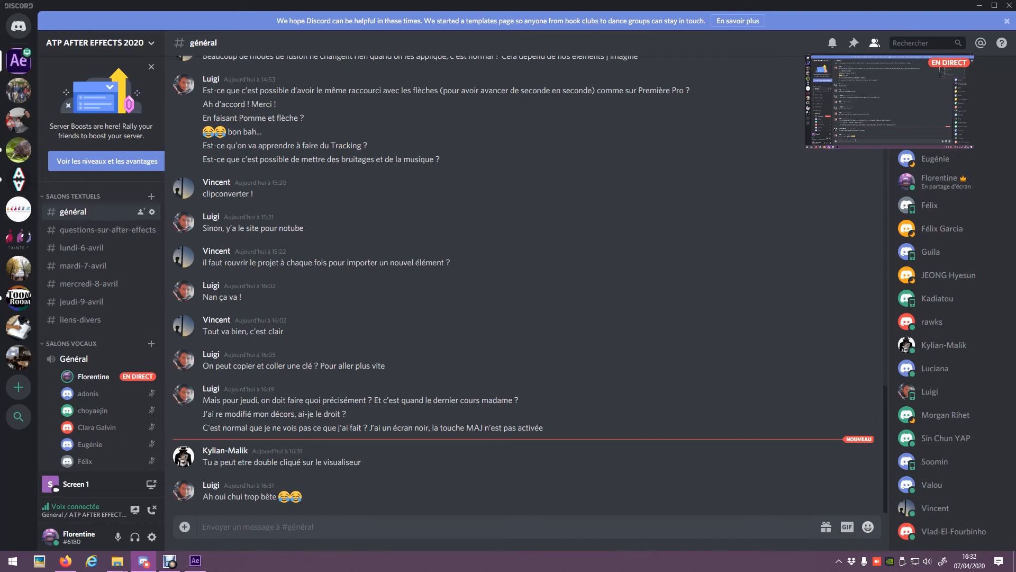
scroll(476, 344, "up", 1)
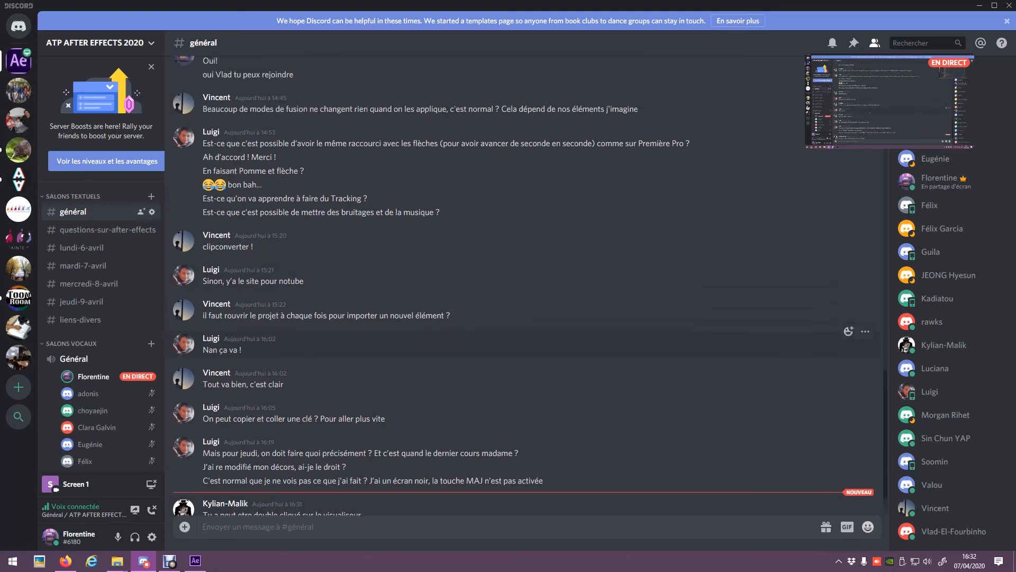
scroll(393, 308, "down", 1)
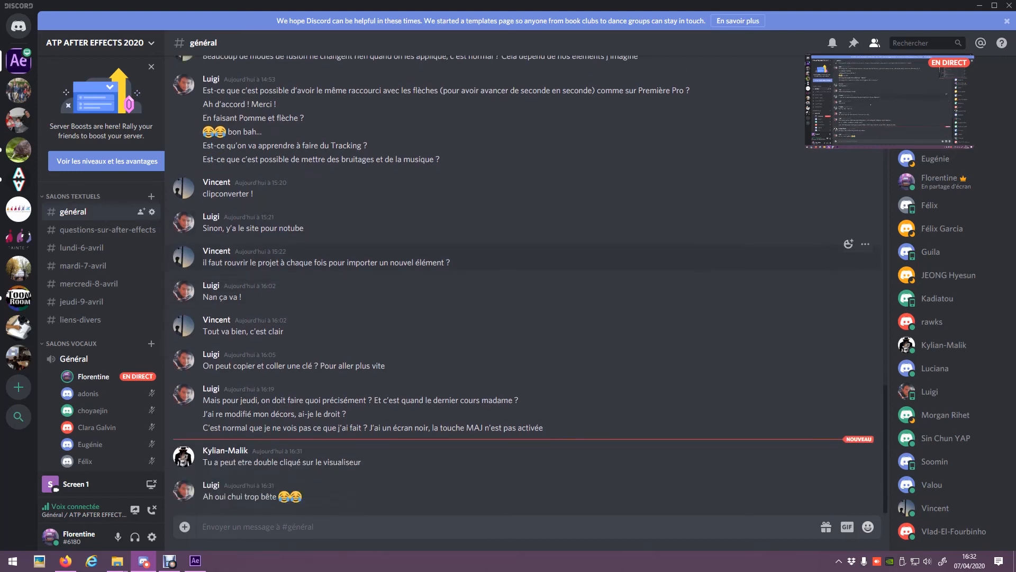
left_click(83, 266)
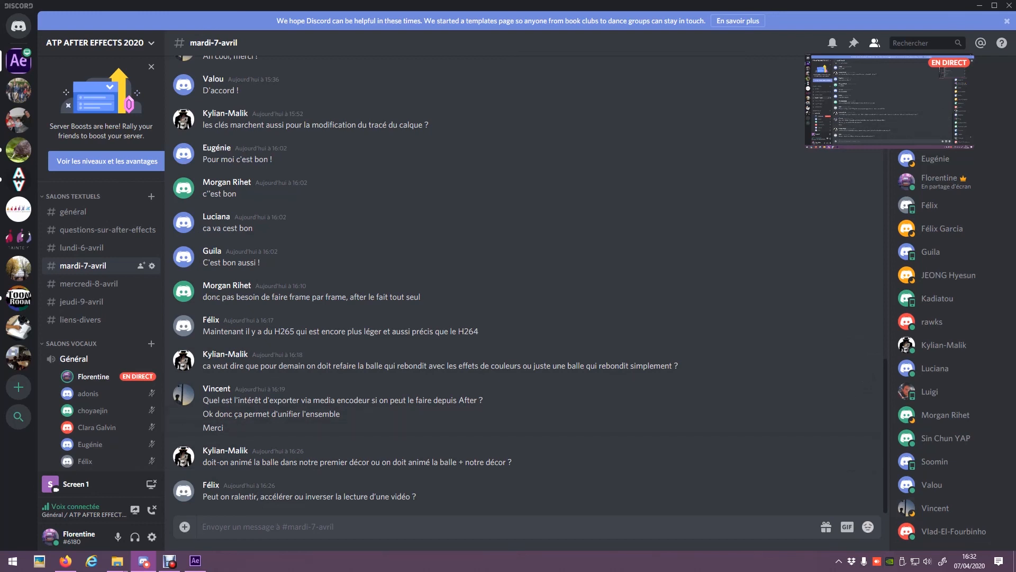
mouse_move(196, 561)
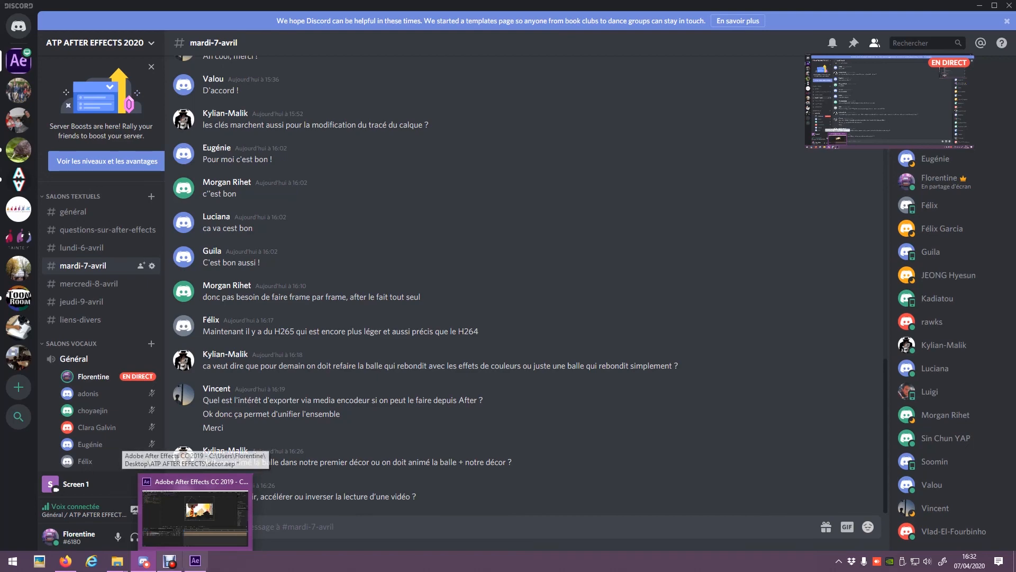
left_click(144, 561)
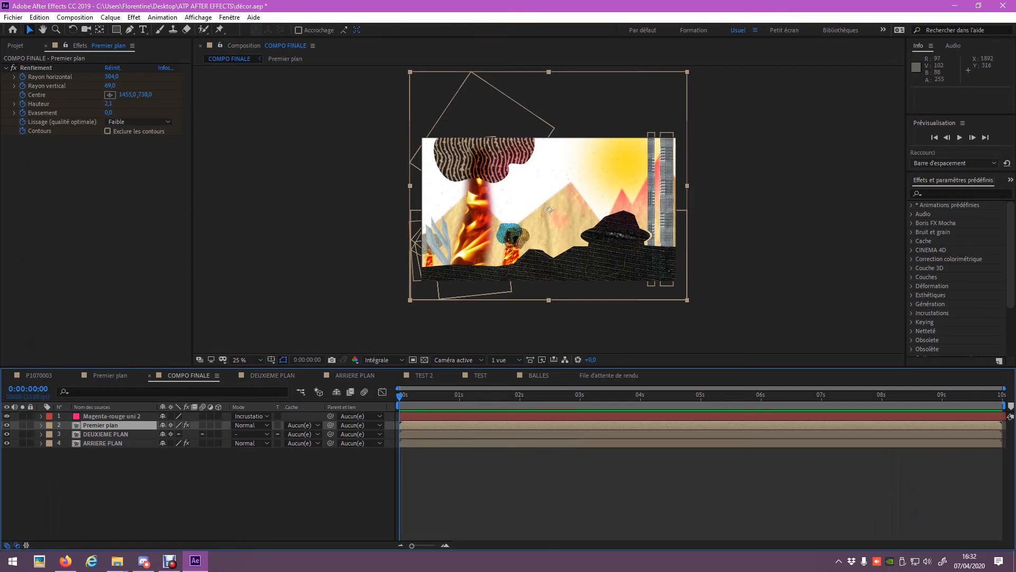
Reveal only the keyframed properties of the Premier plan layer, and collapse the layer again
left_click(112, 416)
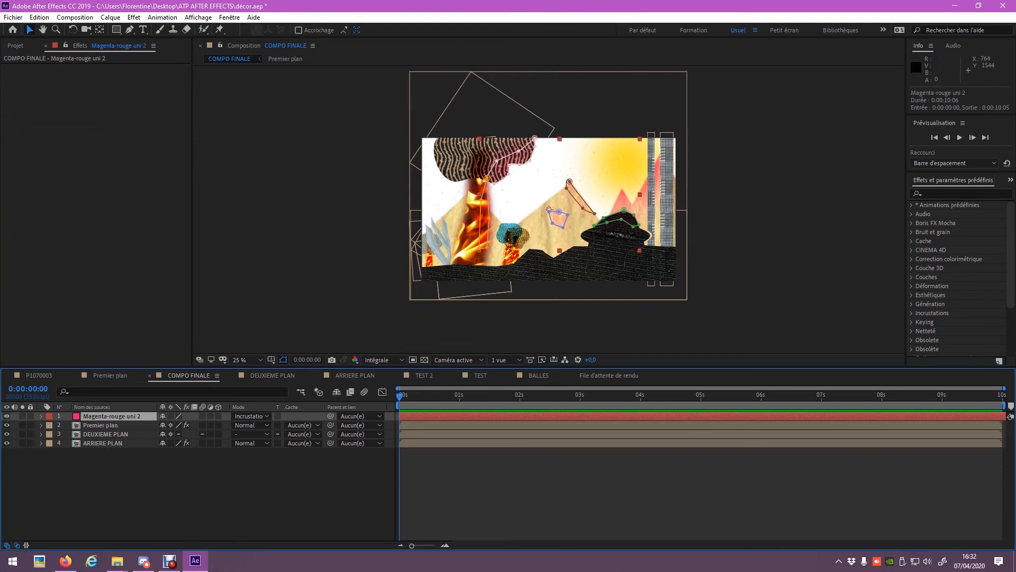
left_click(101, 425)
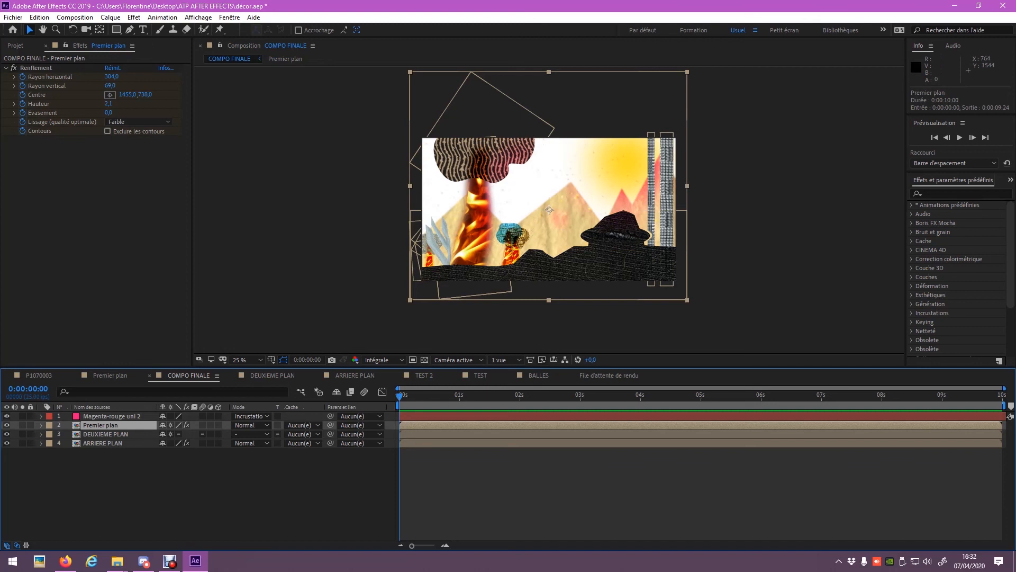
key("u")
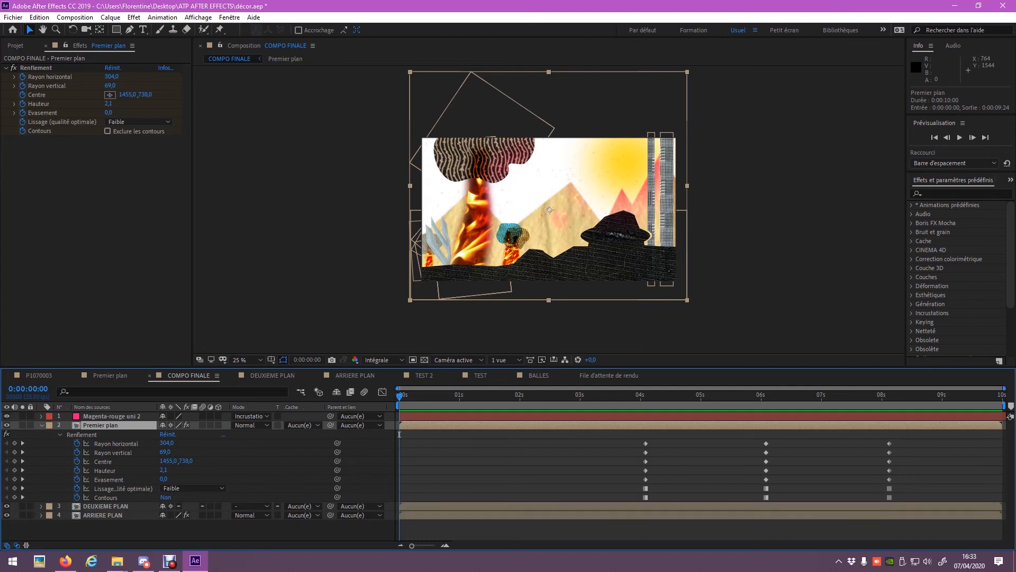
left_click(41, 425)
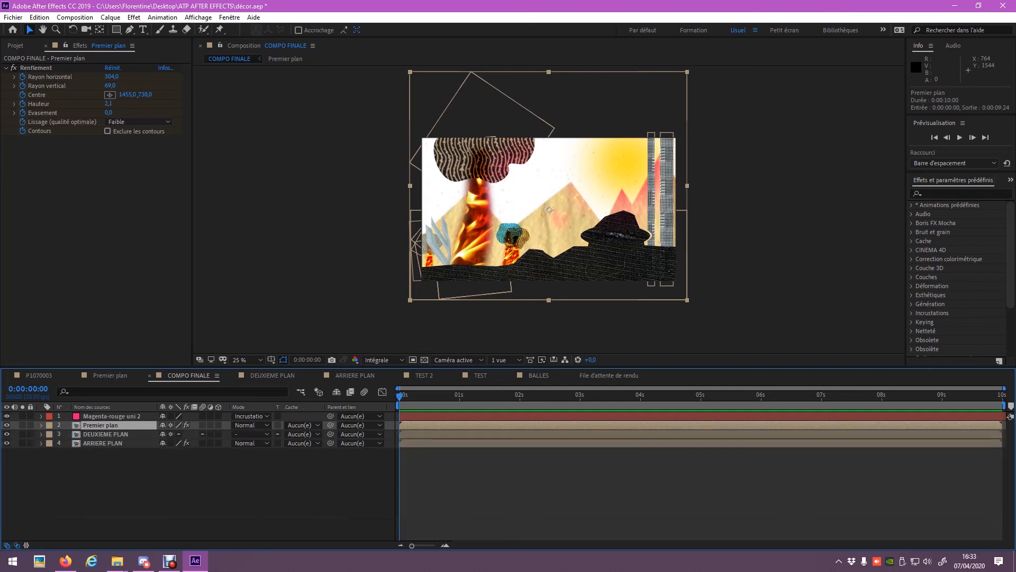
Examine the Effets and Transformer property groups of the Premier plan layer, and collapse the layer again
left_click(41, 425)
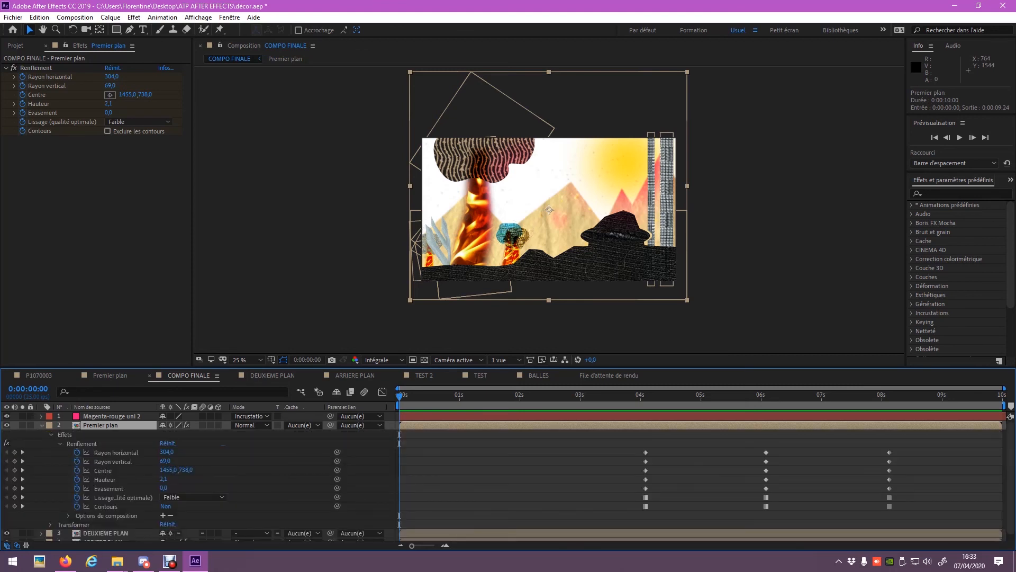
left_click(51, 525)
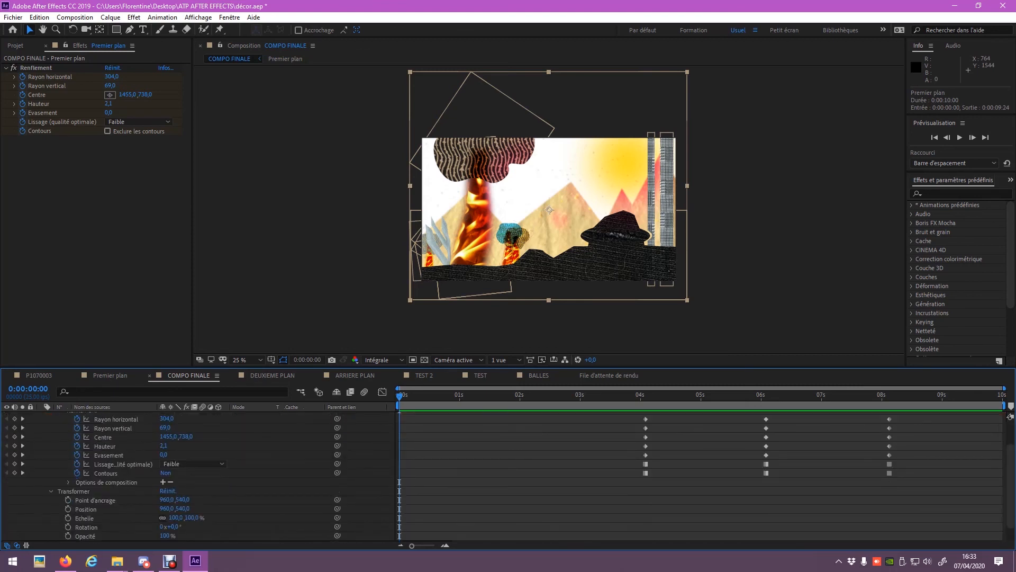
scroll(199, 477, "up", 2)
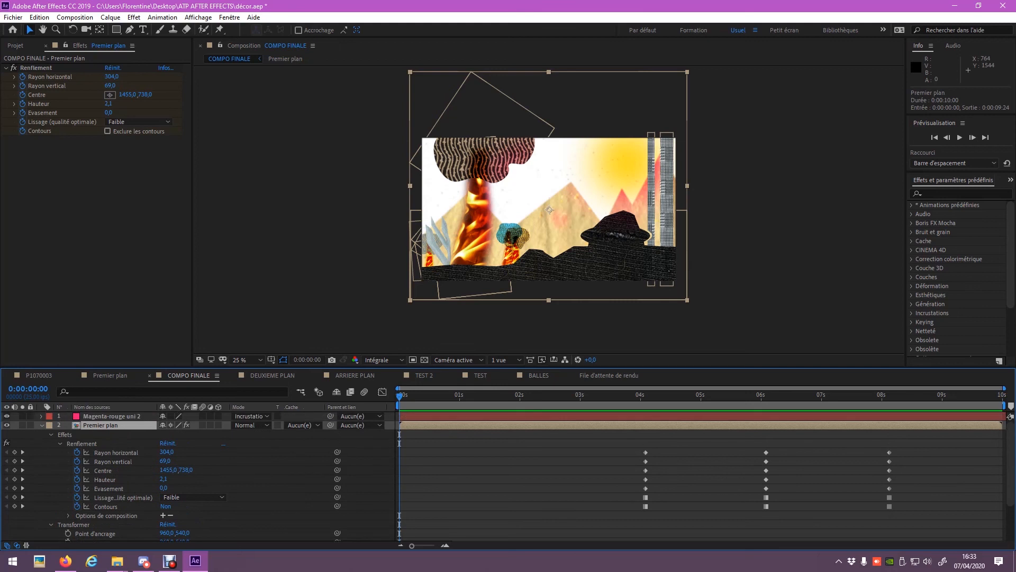
left_click(51, 434)
left_click(42, 425)
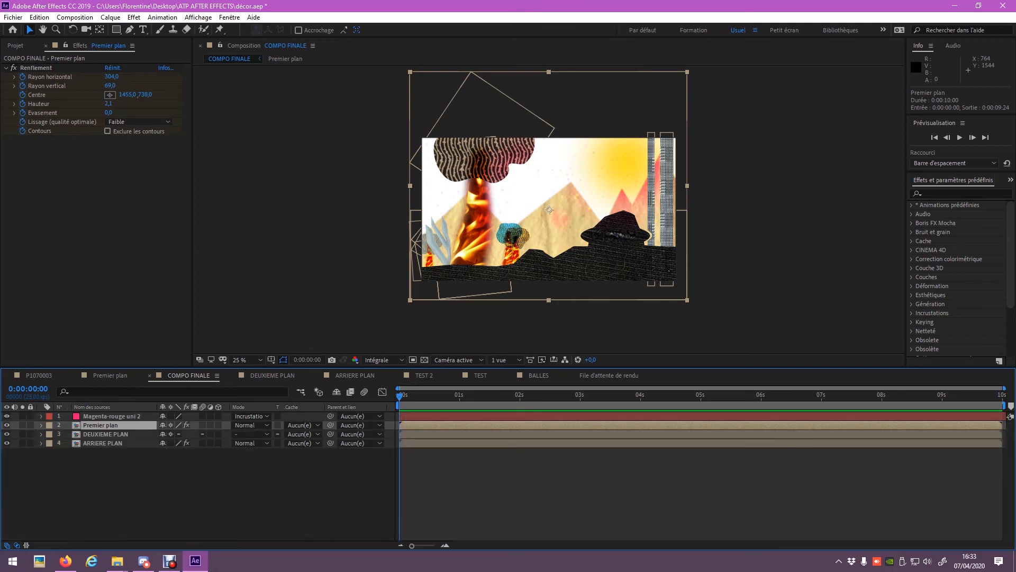
Show Premier plan's keyframed properties and duplicate the Renflement keyframes from 0:00:06:02 to 0:00:06:10
key("u")
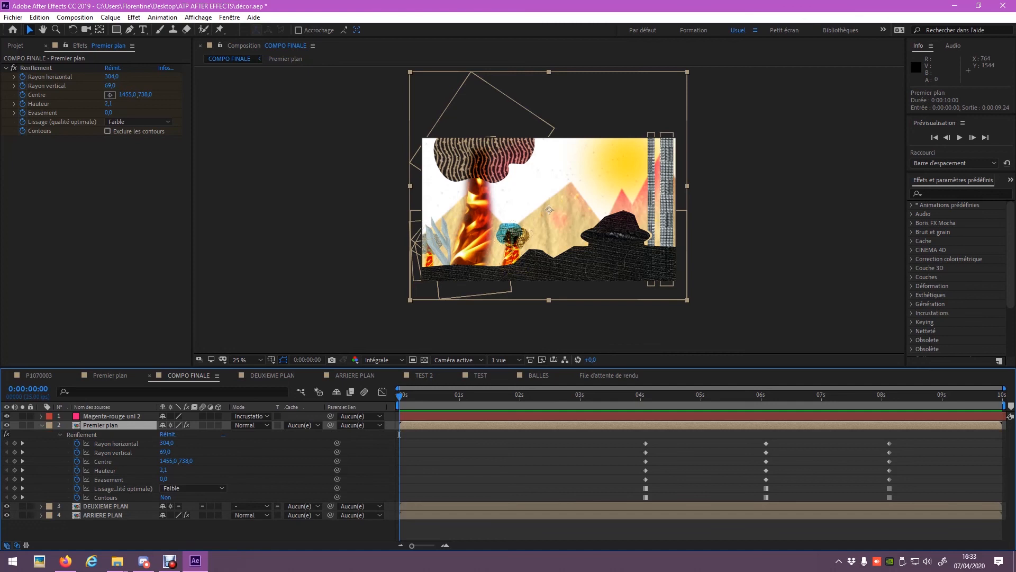
mouse_move(400, 396)
left_mouse_down()
mouse_move(893, 396)
mouse_move(623, 396)
mouse_move(873, 396)
mouse_move(766, 396)
left_mouse_up()
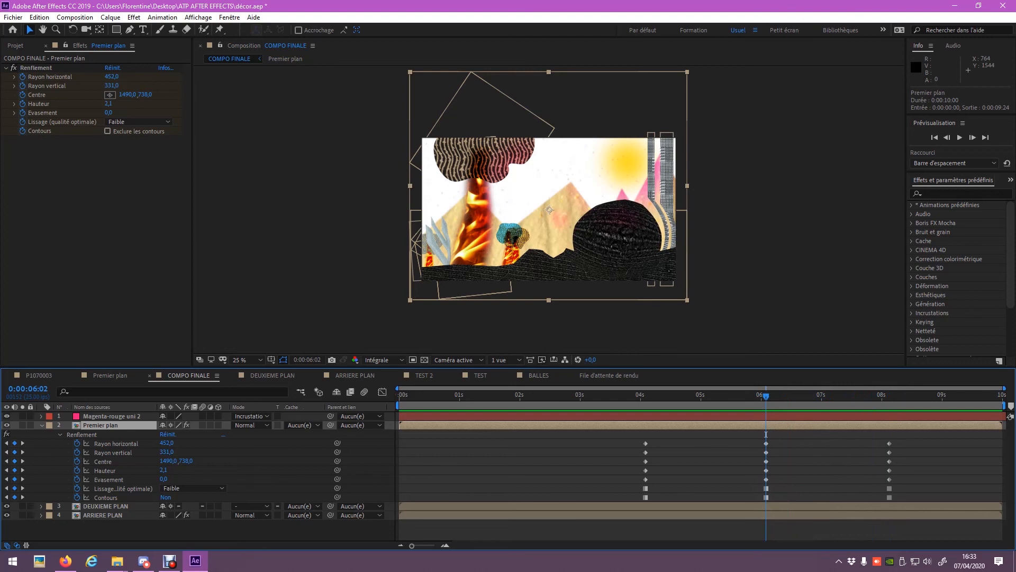
left_click_drag(756, 433, 771, 499)
key("ctrl+v")
key("Page_Down")
key("Page_Down")
key("Page_Down")
key("Page_Down")
key("Page_Down")
key("Page_Down")
key("Page_Down")
key("Page_Down")
key("ctrl+v")
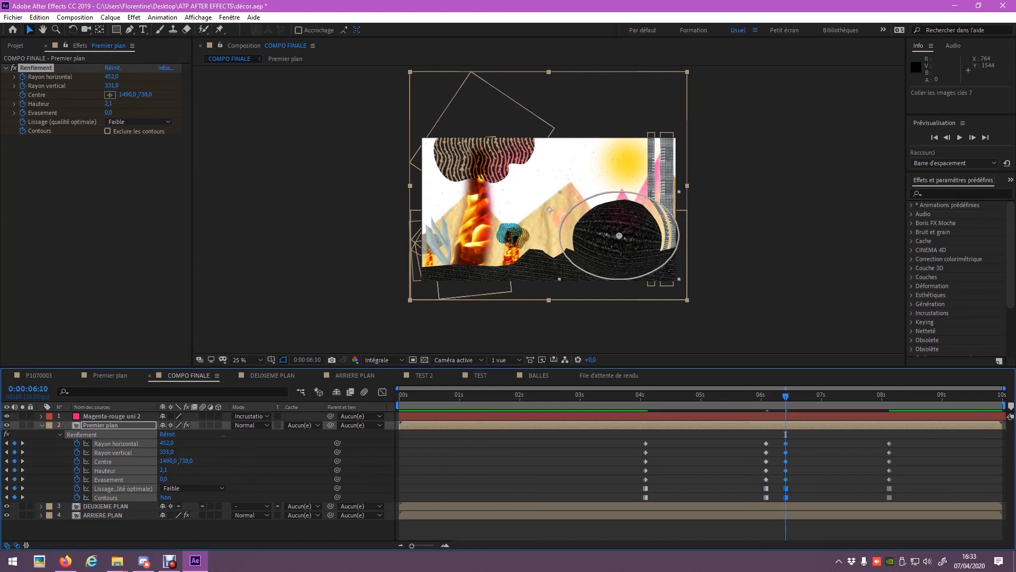
Step frame by frame through the Renflement animation around the keyframes at 0:00:06:02 and 0:00:06:10
key("Page_Up")
key("Page_Up")
key("Page_Up")
key("Page_Up")
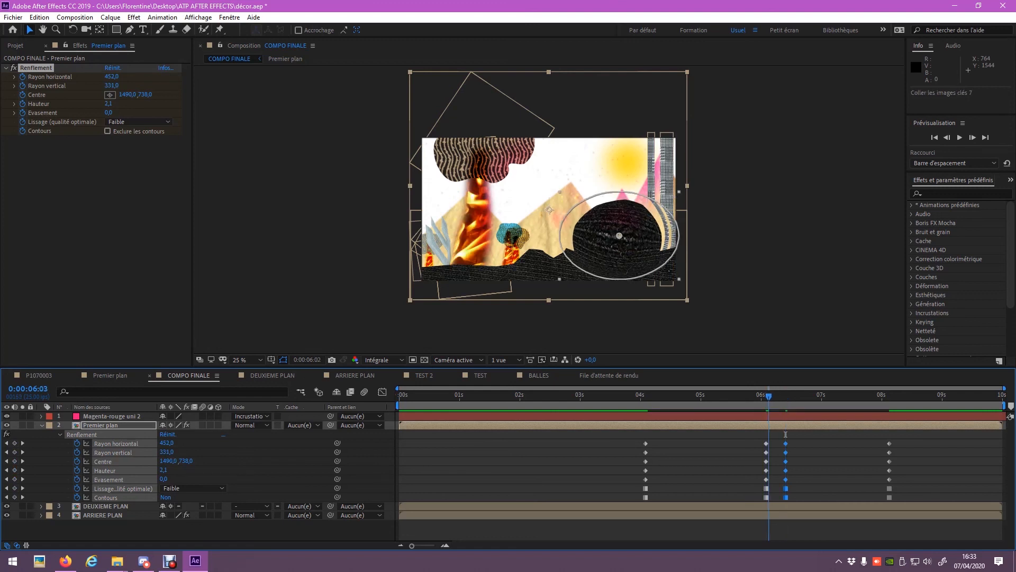
key("Page_Up")
key("Page_Up")
key("Page_Up")
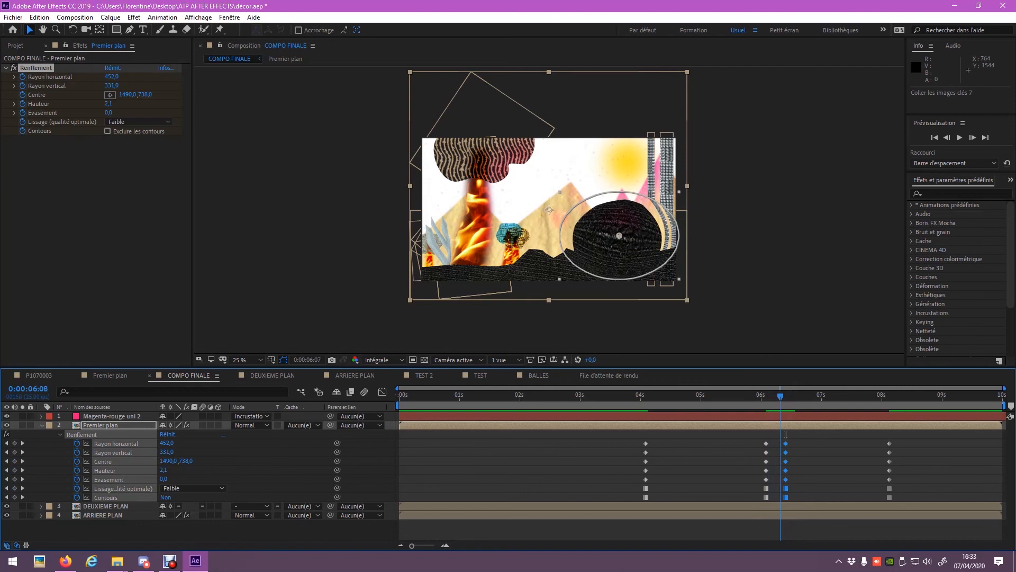
key("Page_Down")
key("Page_Down")
key("Page_Down")
key("Page_Down")
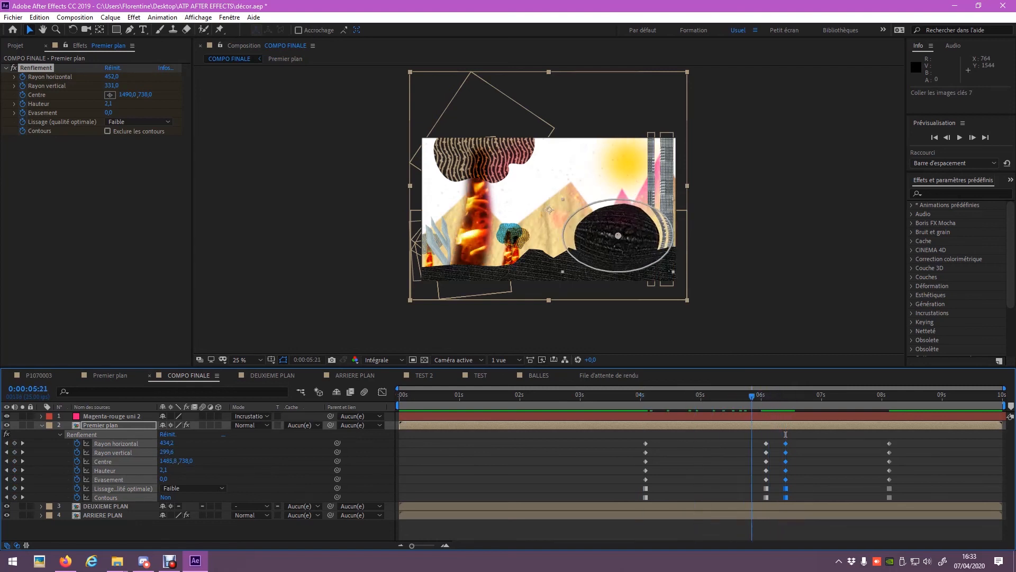
Delay the duplicated Renflement keyframes to about 0:00:06:16 and apply Maintien des images clés to the ones at 0:00:06:02
left_click_drag(786, 434, 772, 490)
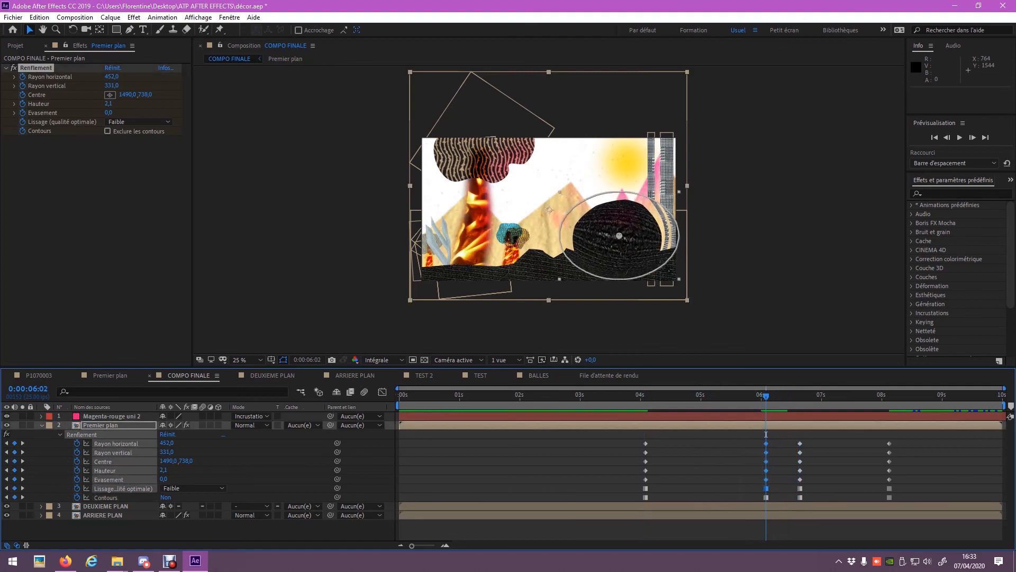
right_click(766, 470)
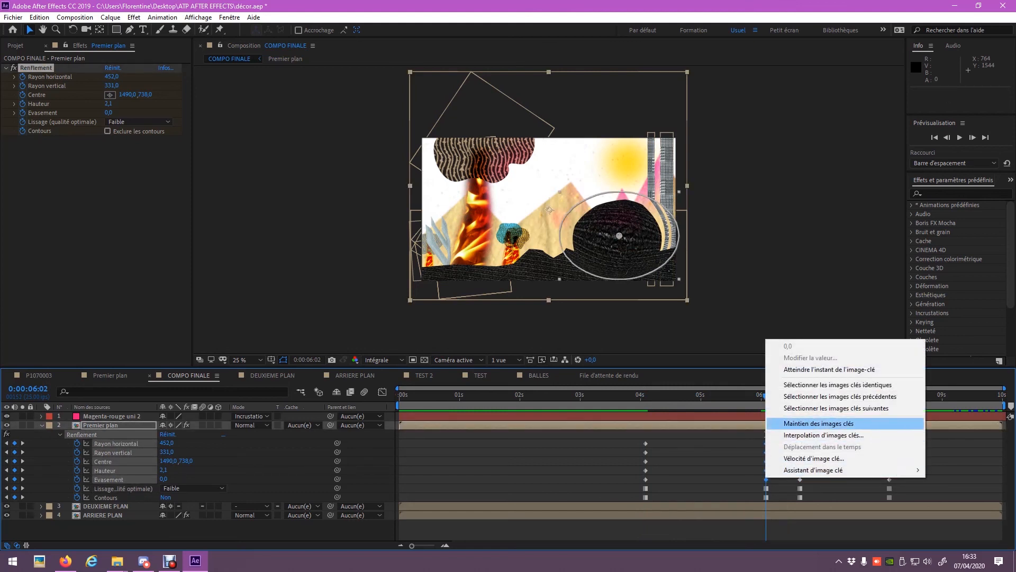
left_click(819, 423)
left_click(766, 434)
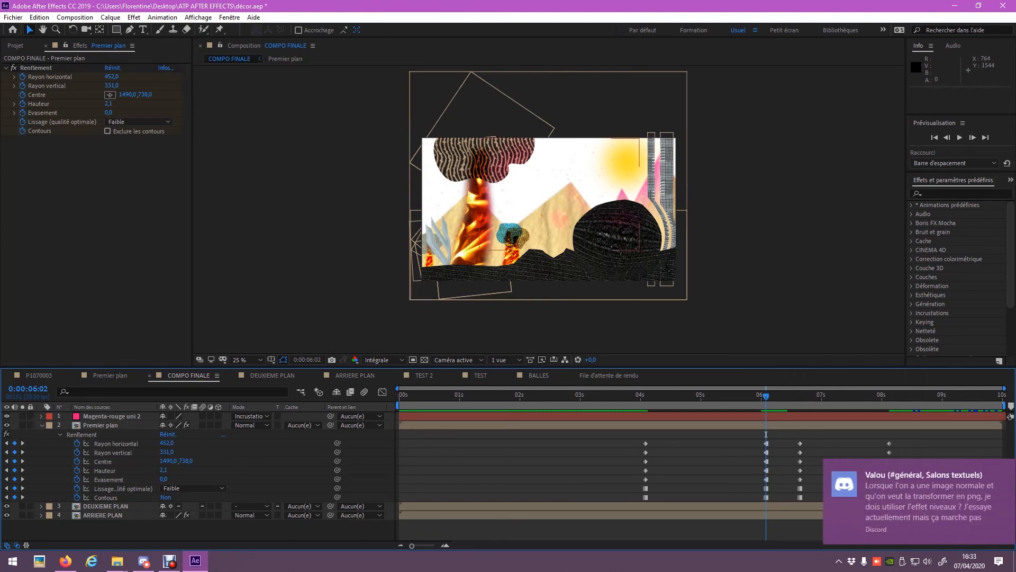
Examine the held Renflement keyframes at 0:00:06:02 with the timeline range narrowed to 0:00:04:24–0:00:10:00
key("Page_Up")
key("Page_Up")
key("Page_Up")
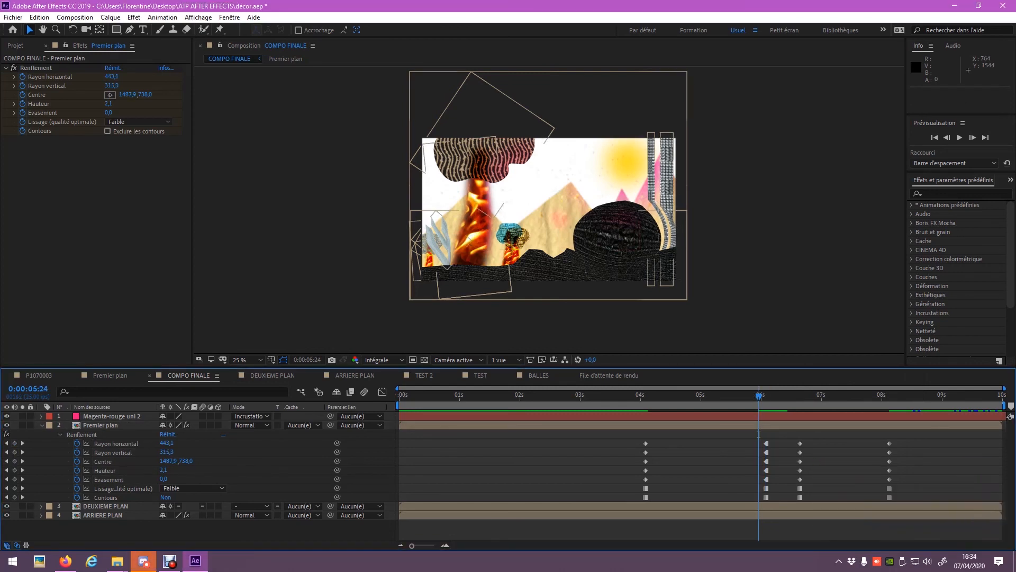
left_click_drag(398, 388, 696, 388)
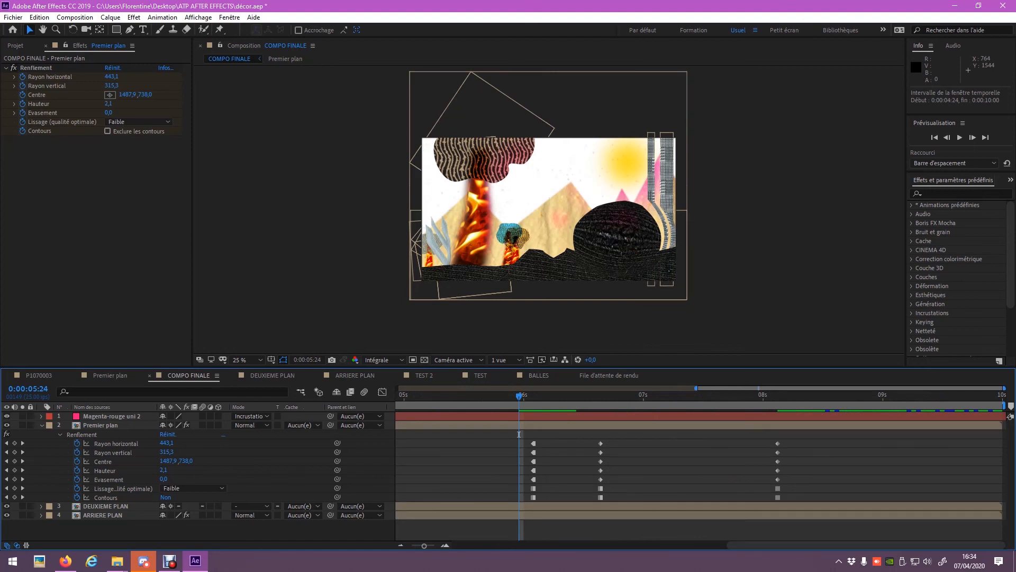
left_click_drag(519, 434, 533, 434)
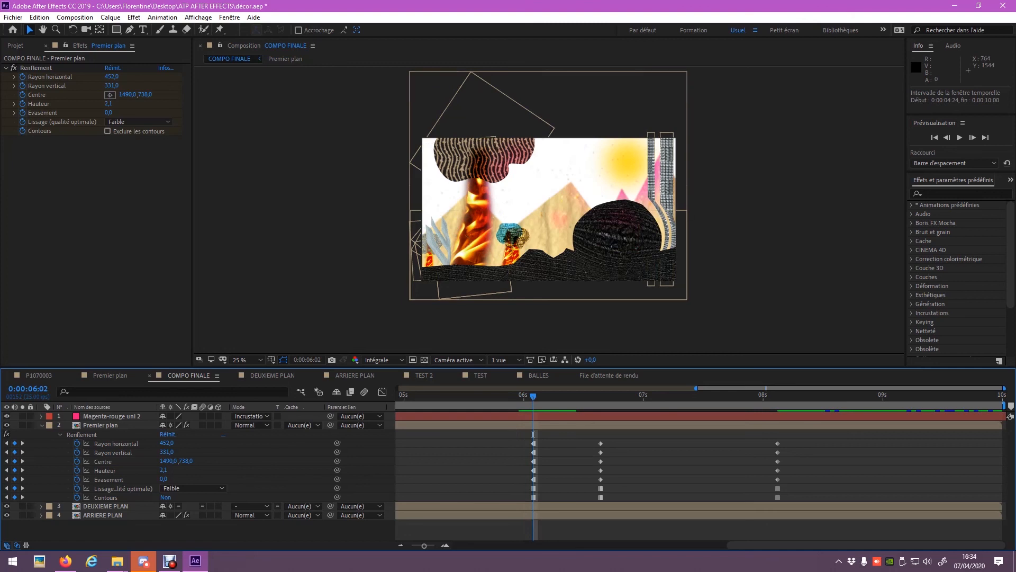
Examine the Lissage and Contours keyframes at 0:00:06:02 with the timeline range widened to 0:00:01:14–0:00:10:00
left_click_drag(696, 388, 491, 388)
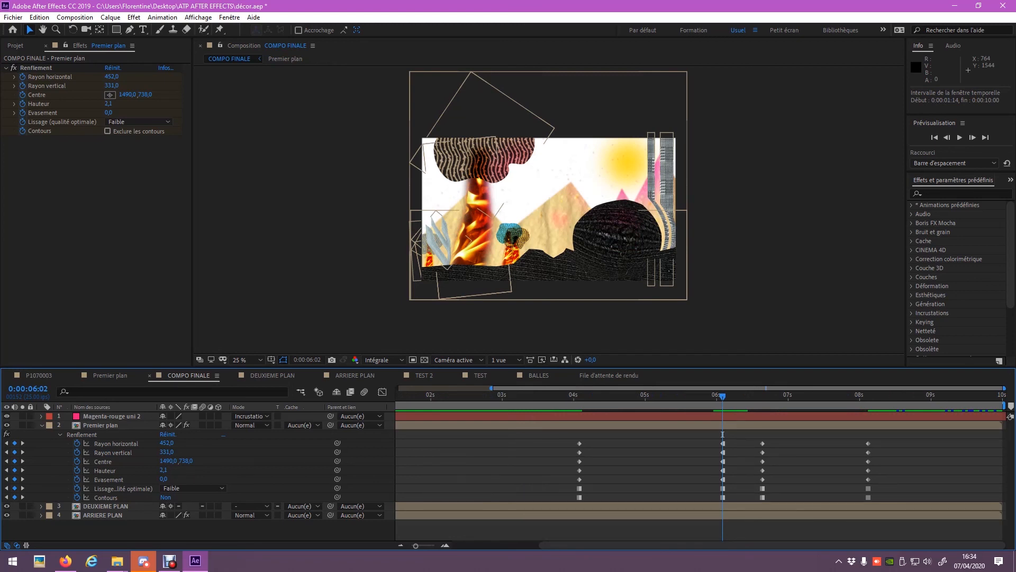
left_click(722, 489)
left_click(722, 497)
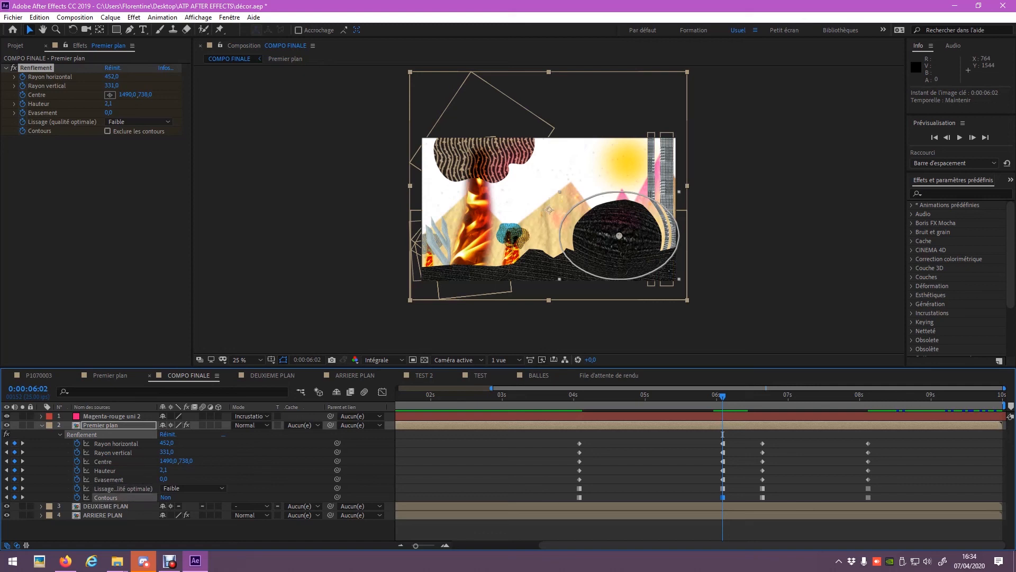
left_click(737, 492)
left_click(722, 488)
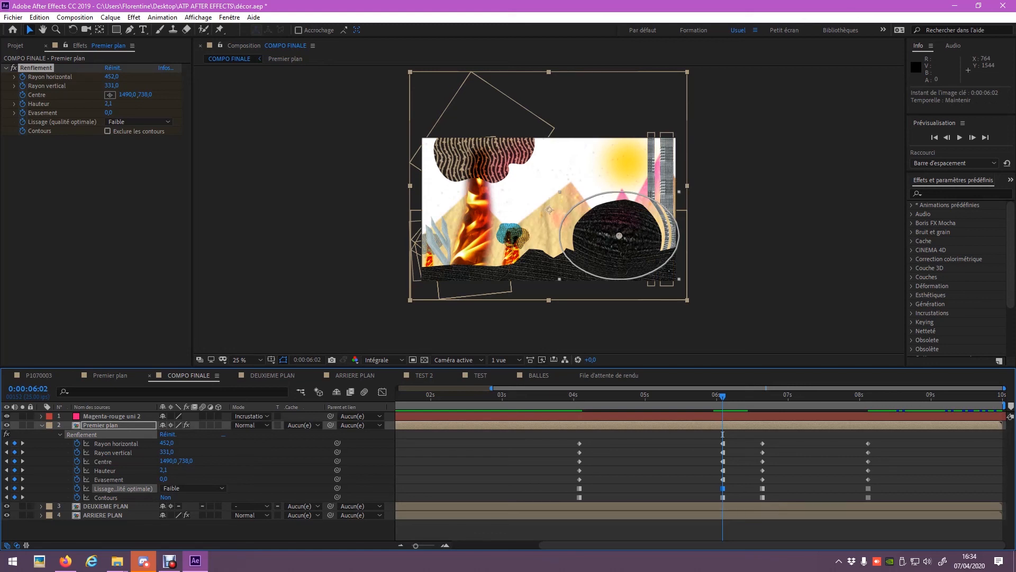
Toggle Maintien des images clés off and on again for the Rayon horizontal to Evasement keyframes at 0:00:06:02, and preview from 0:00:05:21
left_click_drag(742, 434, 722, 478)
right_click(722, 478)
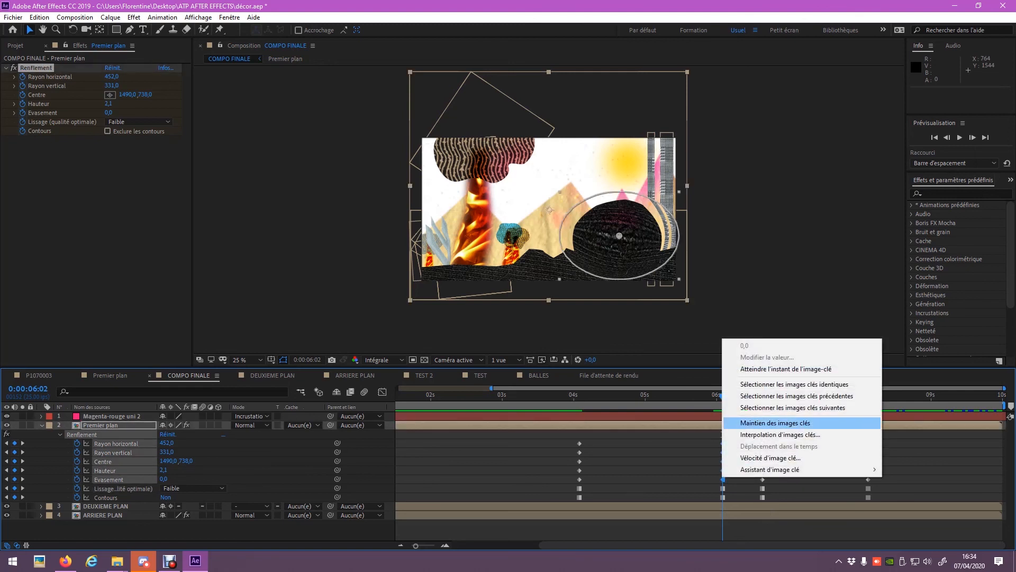
left_click(775, 423)
left_click_drag(734, 437, 722, 479)
right_click(722, 478)
left_click(775, 424)
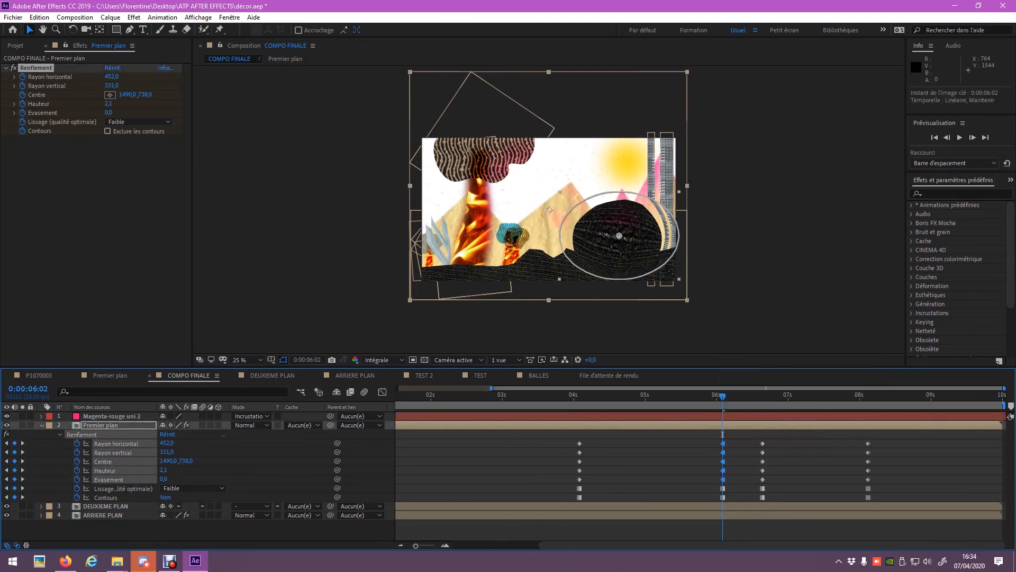
left_click(705, 396)
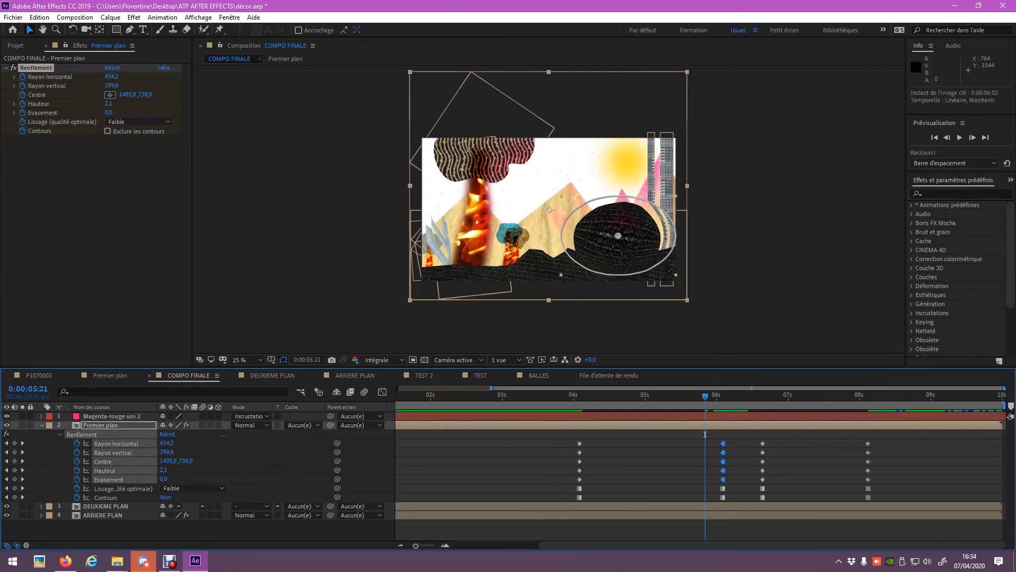
key("space")
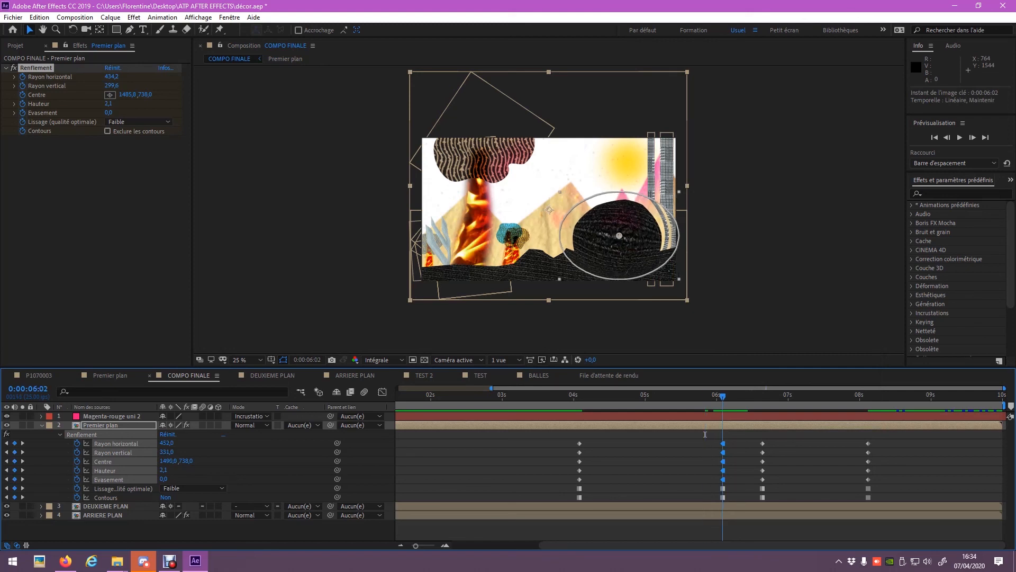
Delete the duplicated Renflement keyframes at about 0:00:06:16 and preview the animation around the keyframes at 0:00:08:03
mouse_move(742, 396)
left_mouse_down()
mouse_move(765, 395)
mouse_move(728, 396)
left_mouse_up()
left_click_drag(780, 439, 751, 499)
key("Delete")
key("space")
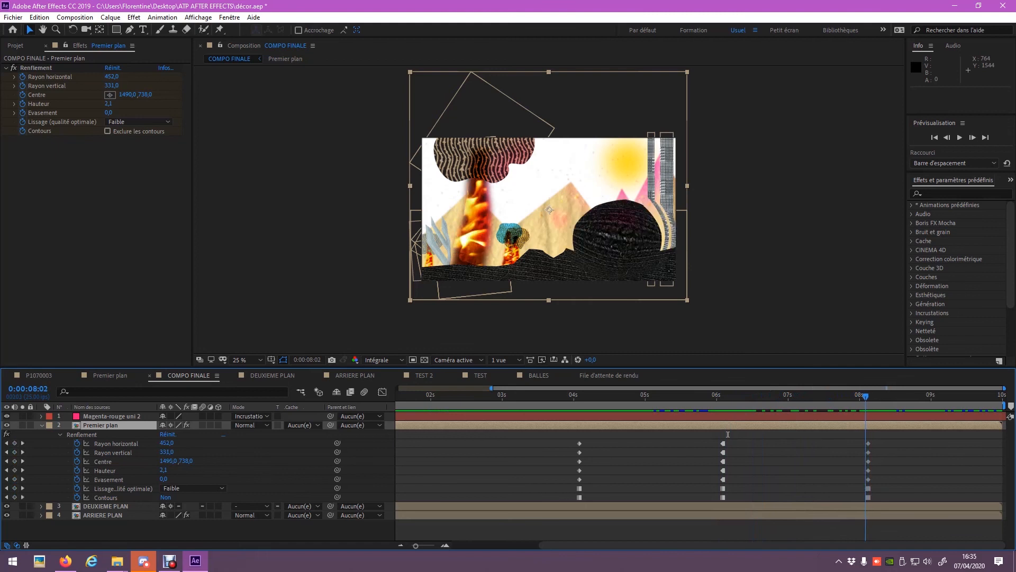
key("j")
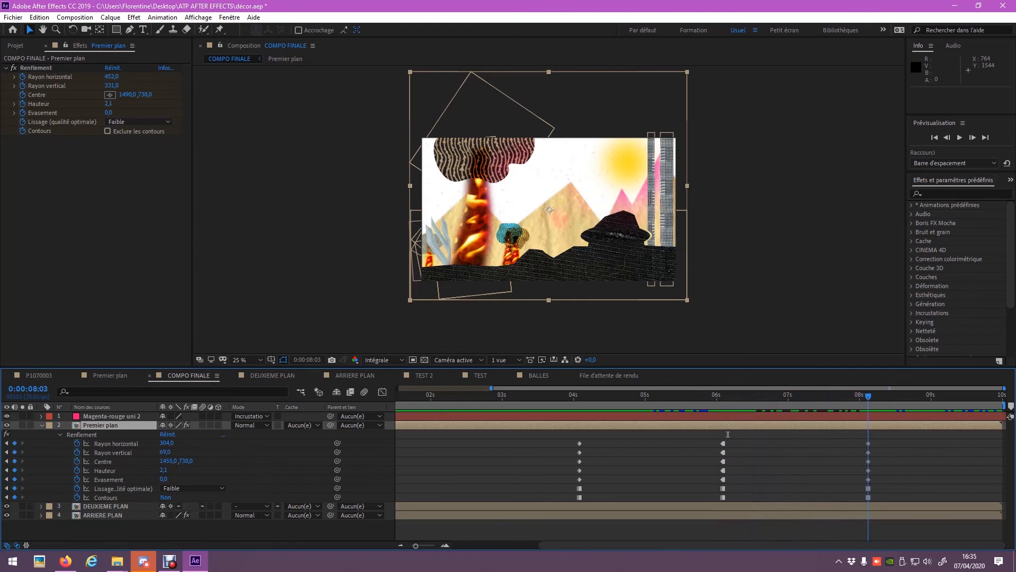
key("space")
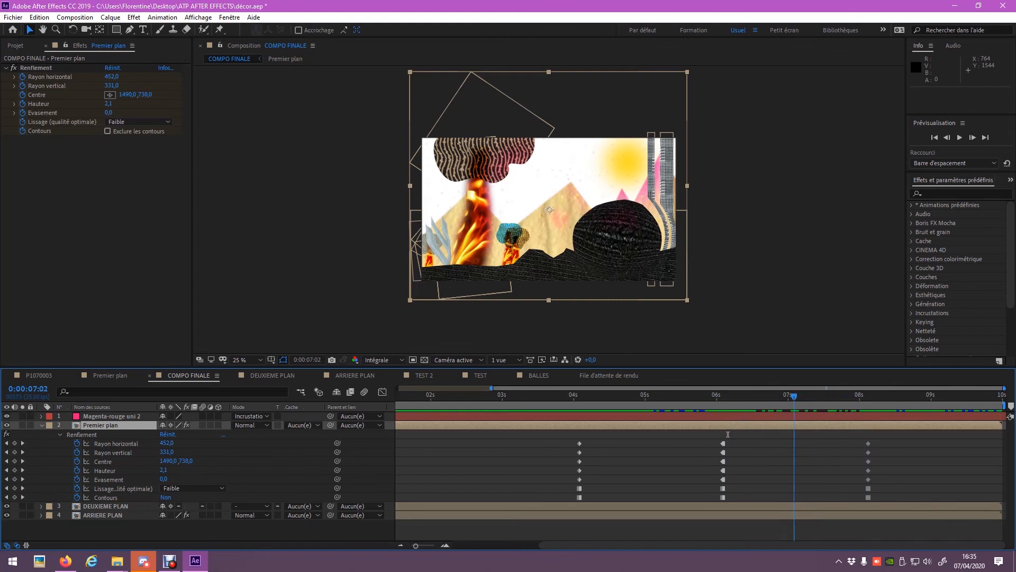
Copy the Renflement keyframes from 0:00:06:02 to 0:00:06:12 and turn off Maintien des images clés on the Rayon horizontal to Evasement copies
left_click_drag(868, 396, 751, 396)
left_click_drag(732, 432, 720, 493)
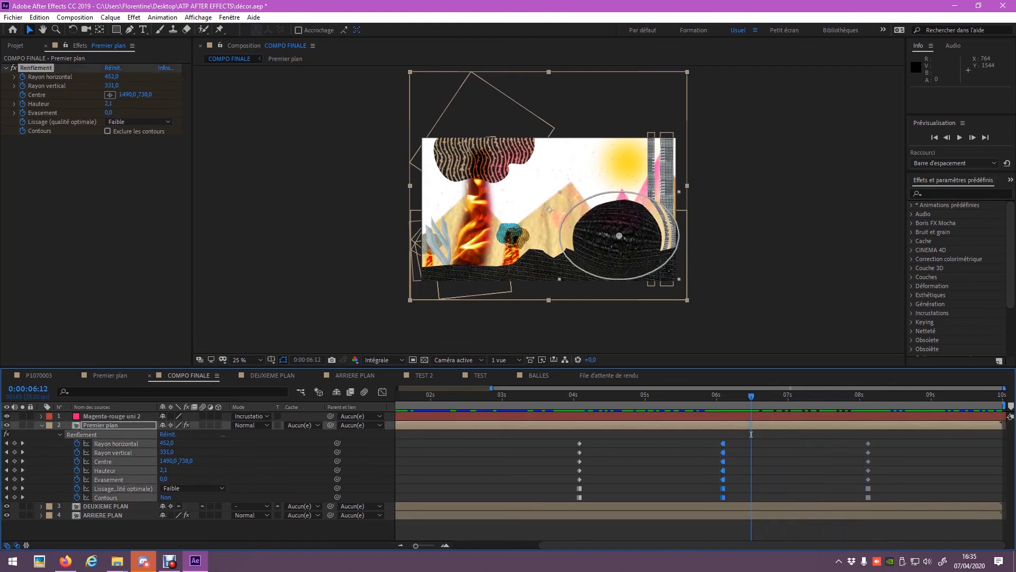
key("ctrl+c")
key("ctrl+v")
left_click_drag(751, 433, 769, 480)
right_click(752, 479)
left_click(805, 424)
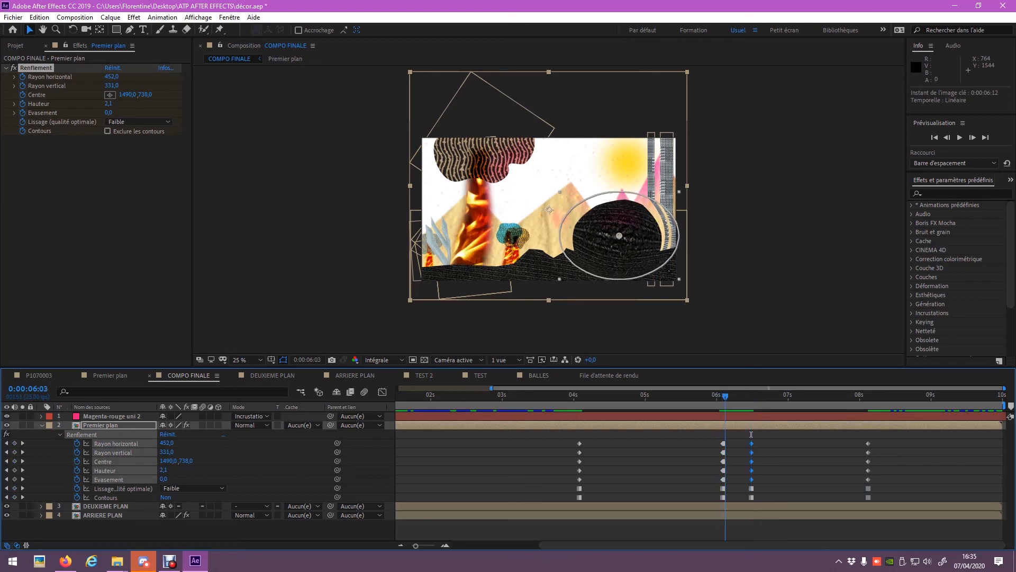
Preview the Renflement pause in COMPO FINALE from 0:00:06:03 and again from 0:00:04:00
key("space")
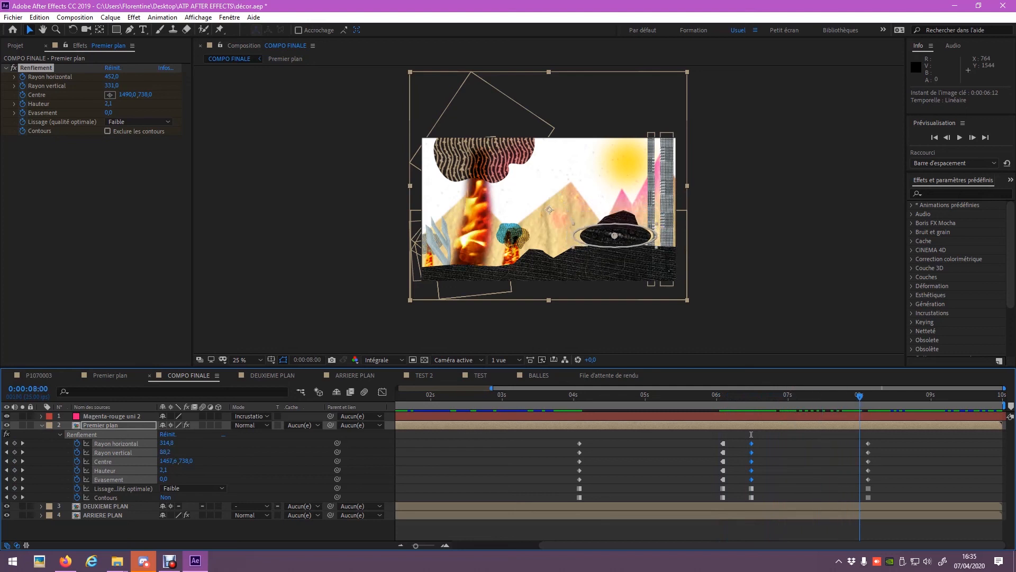
key("space")
left_click_drag(752, 434, 723, 434)
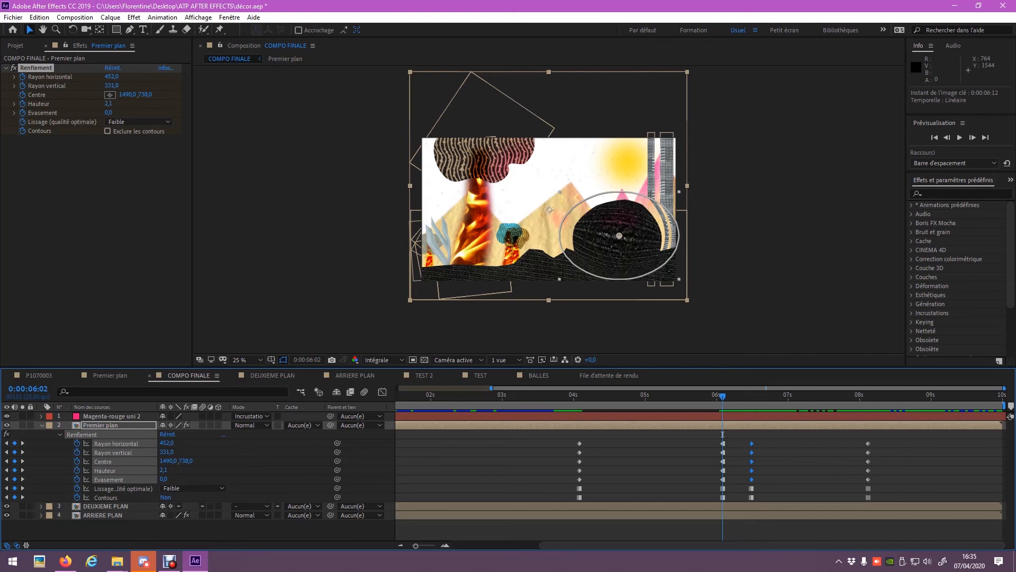
left_click_drag(722, 434, 573, 434)
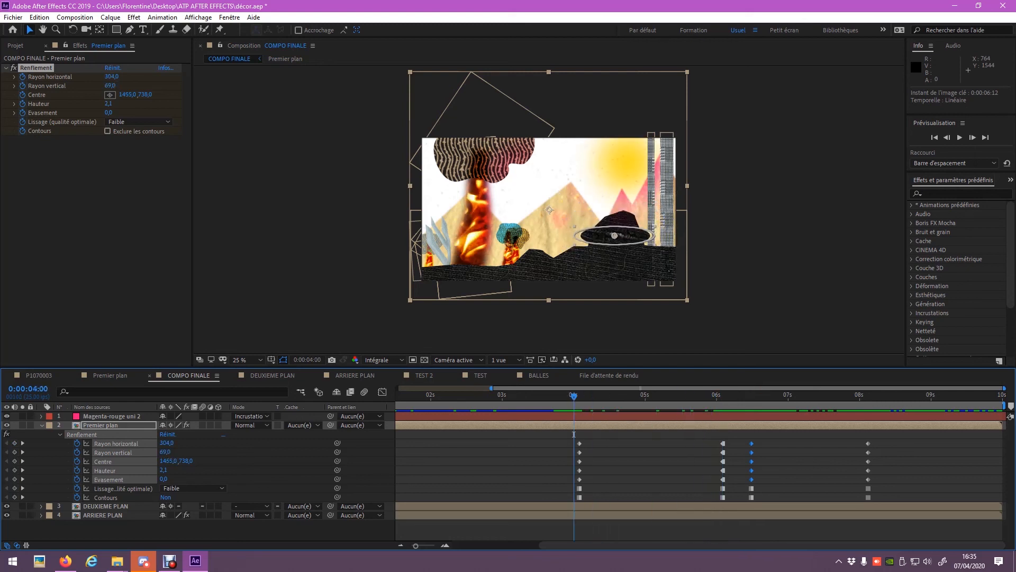
key("space")
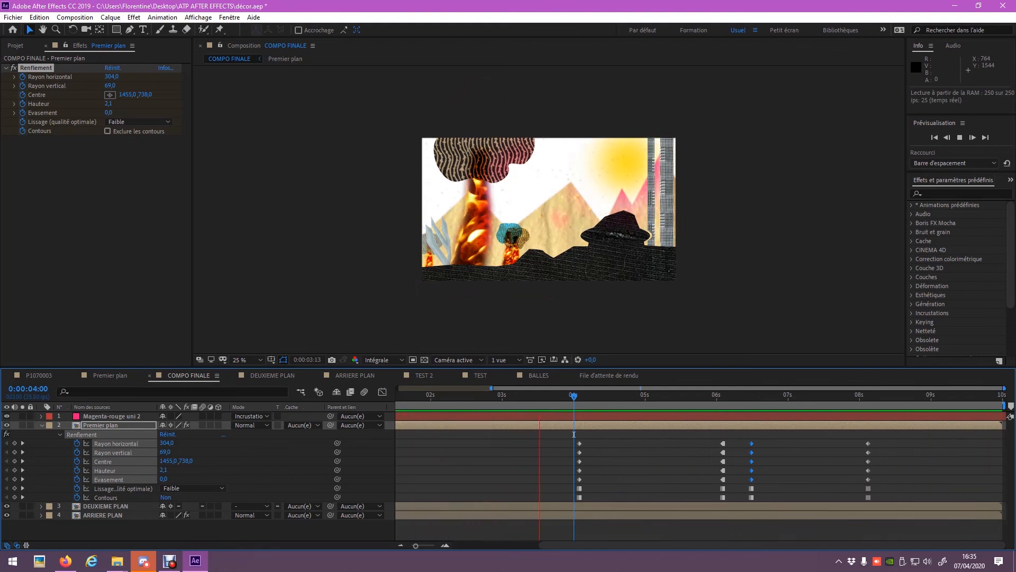
key("space")
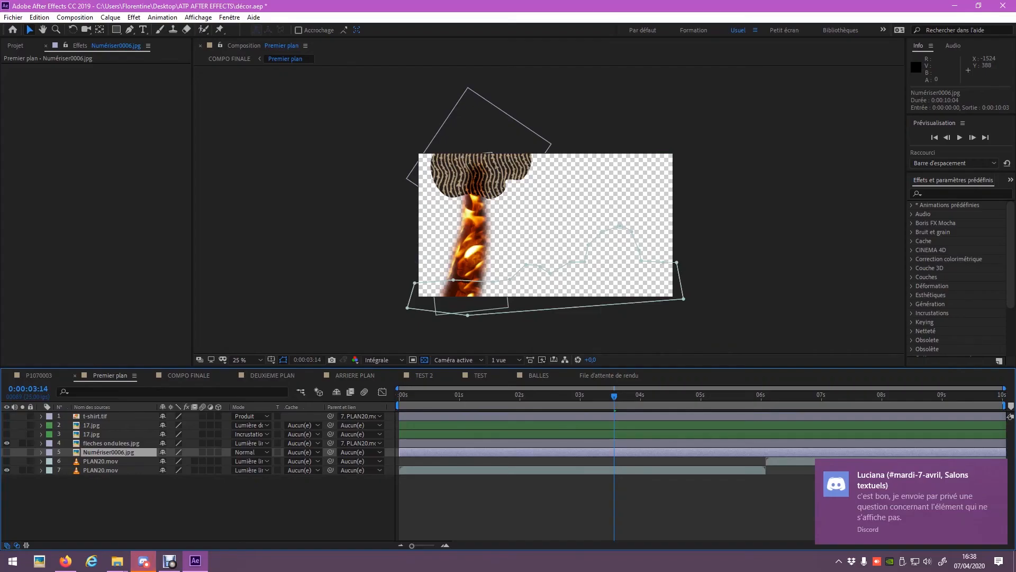
Return the Premier plan composition to 0:00:00:00 and add it to the render queue
key("Home")
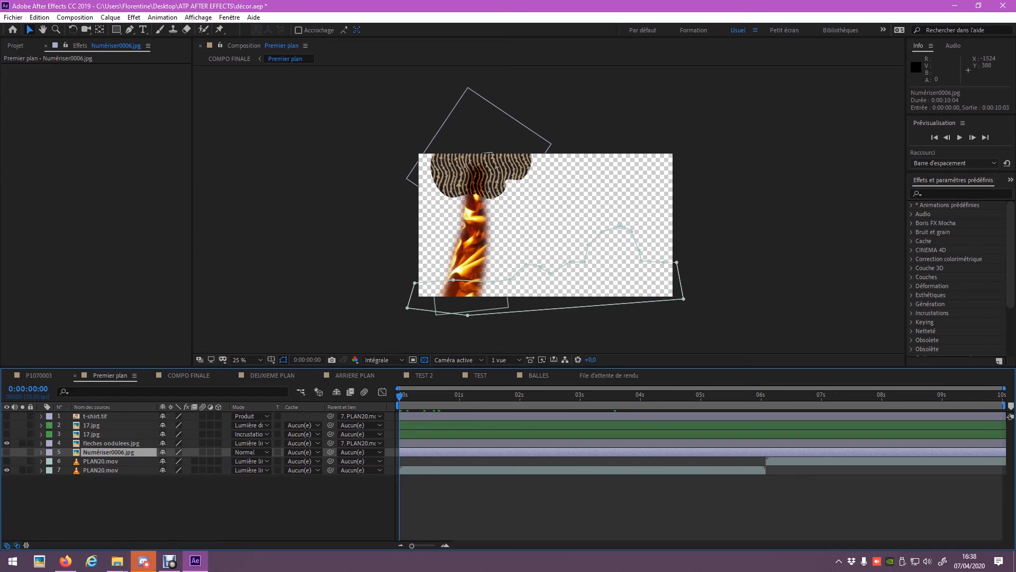
left_click(233, 508)
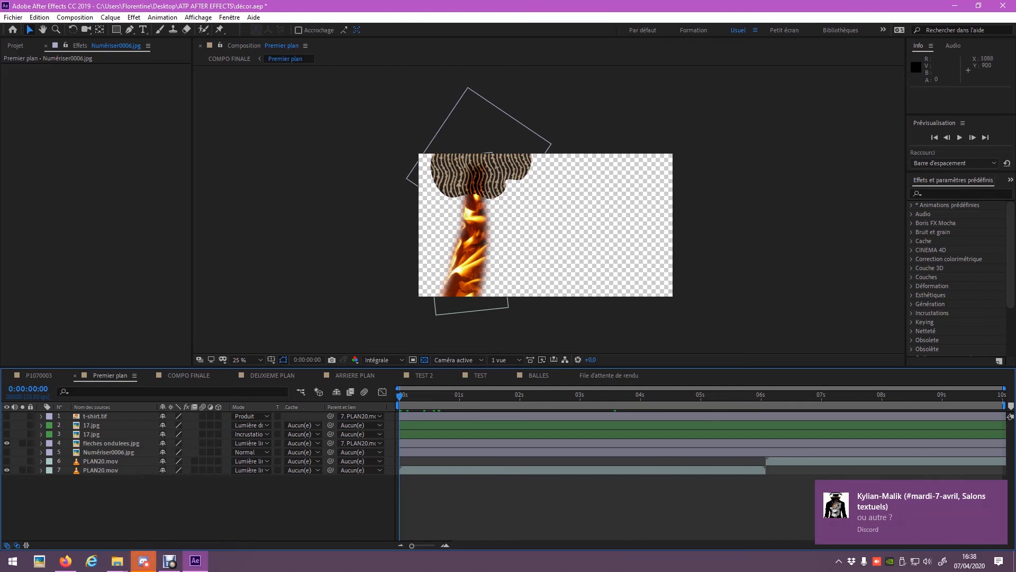
left_click(75, 17)
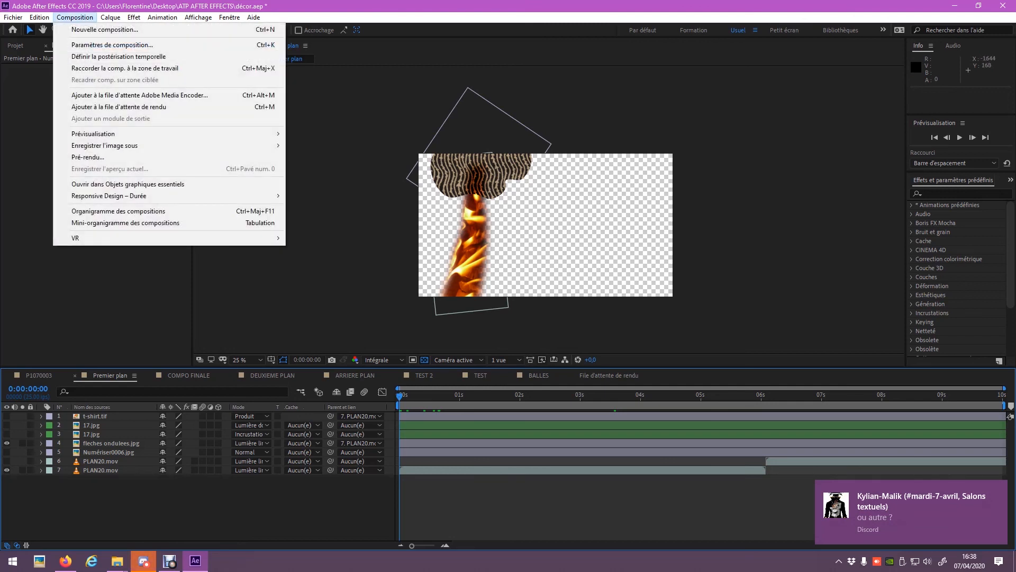
left_click(119, 106)
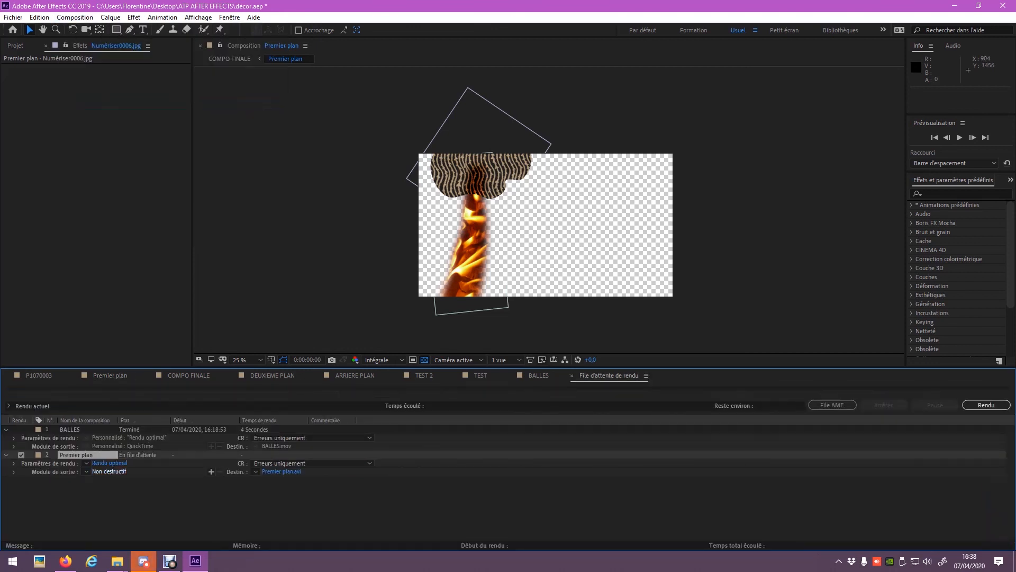
Set the output module format of the queued Premier plan render to Séquence PNG
left_click(108, 471)
left_click(470, 149)
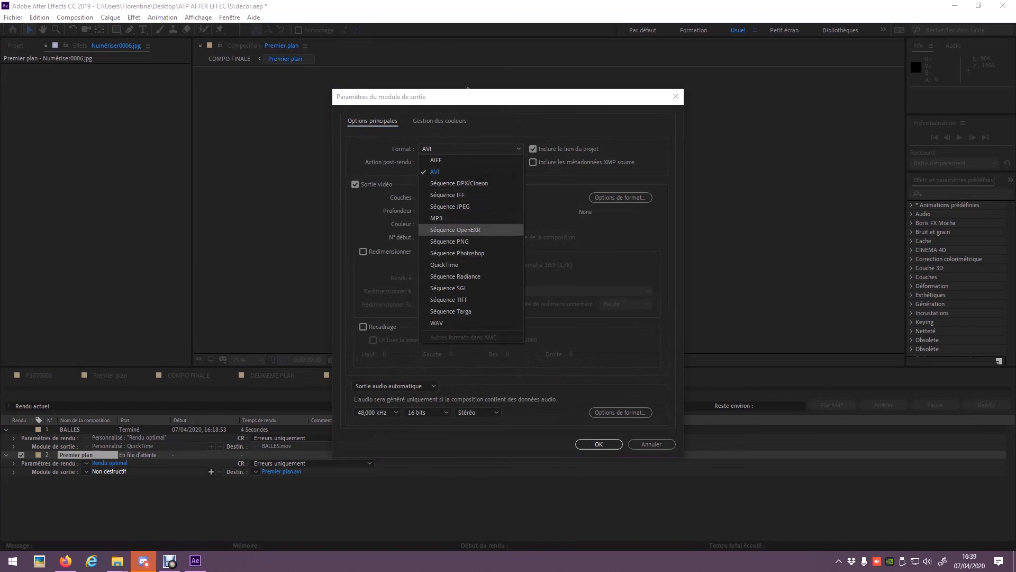
left_click(450, 242)
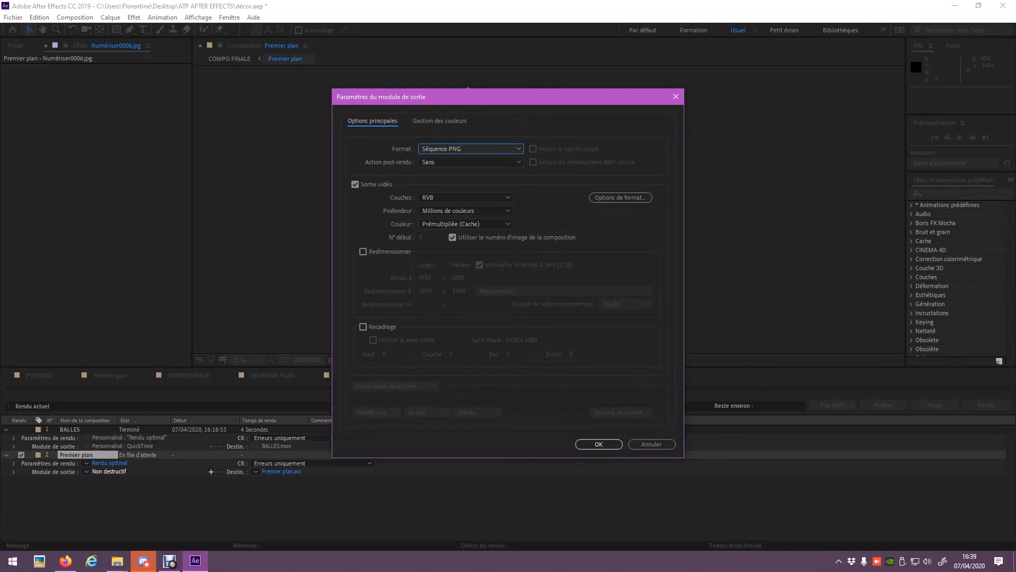
mouse_move(479, 95)
left_mouse_down()
mouse_move(877, 116)
mouse_move(495, 128)
mouse_move(409, 248)
mouse_move(625, 282)
mouse_move(602, 235)
mouse_move(572, 329)
mouse_move(510, 4)
mouse_move(475, 88)
mouse_move(481, 98)
left_mouse_up()
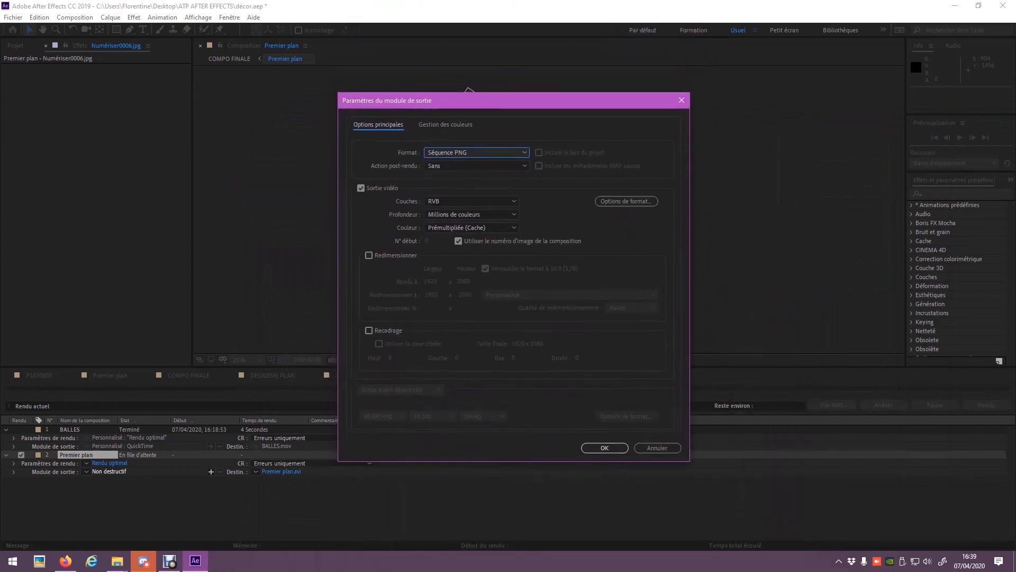
left_click(604, 448)
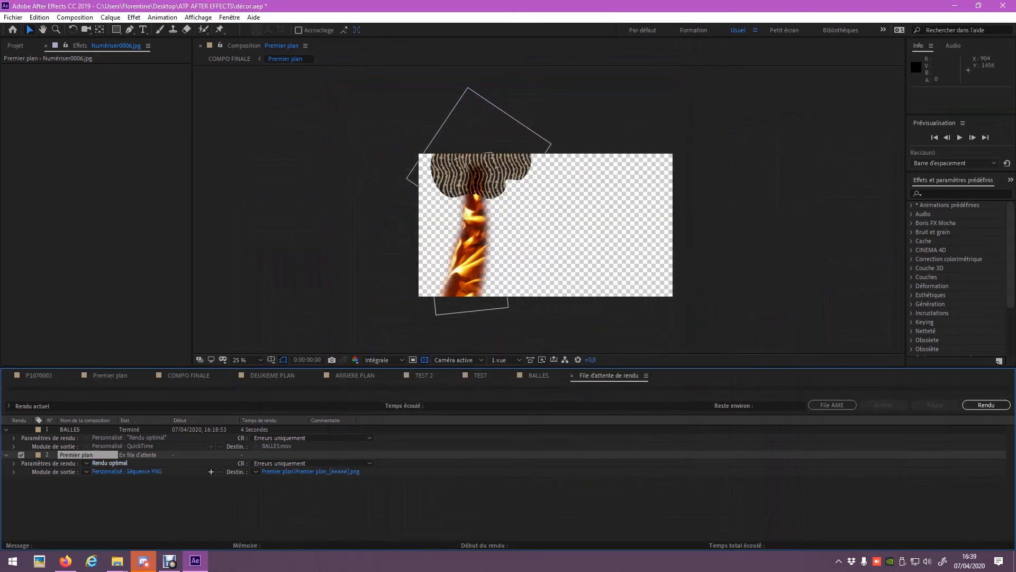
Limit the Premier plan render to a single frame, with the custom range ending at 0:00:00:00 and a duration of 0:00:00:01
left_click(109, 462)
left_click(647, 330)
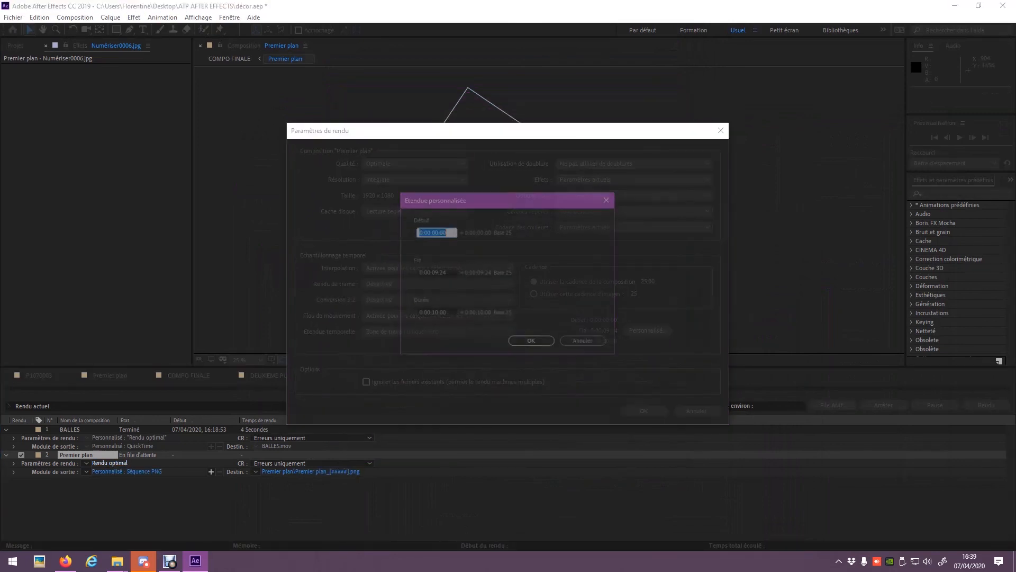
left_click(435, 273)
key("BackSpace")
type("0")
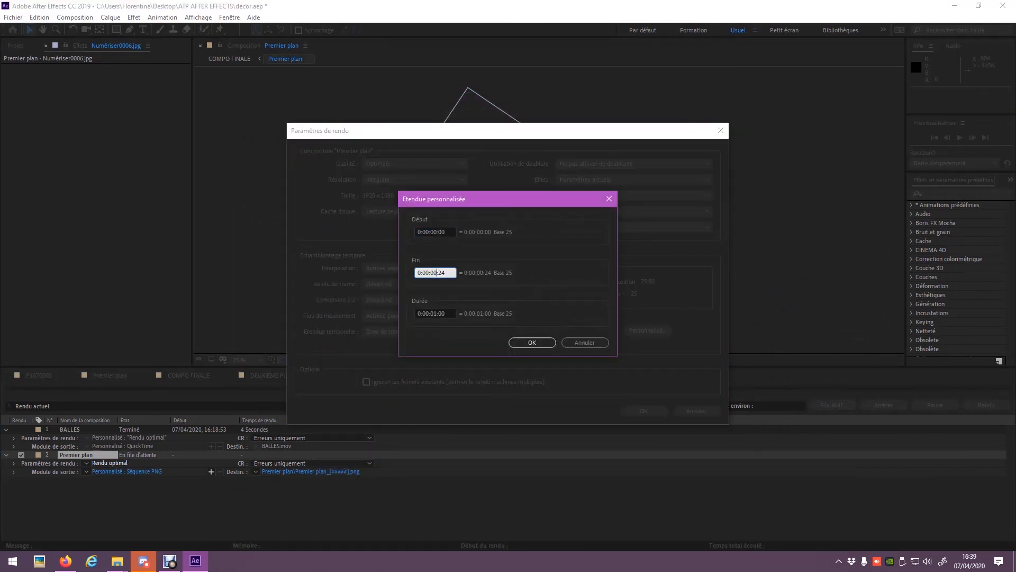
key("BackSpace")
key("BackSpace")
type("01")
left_click(446, 313)
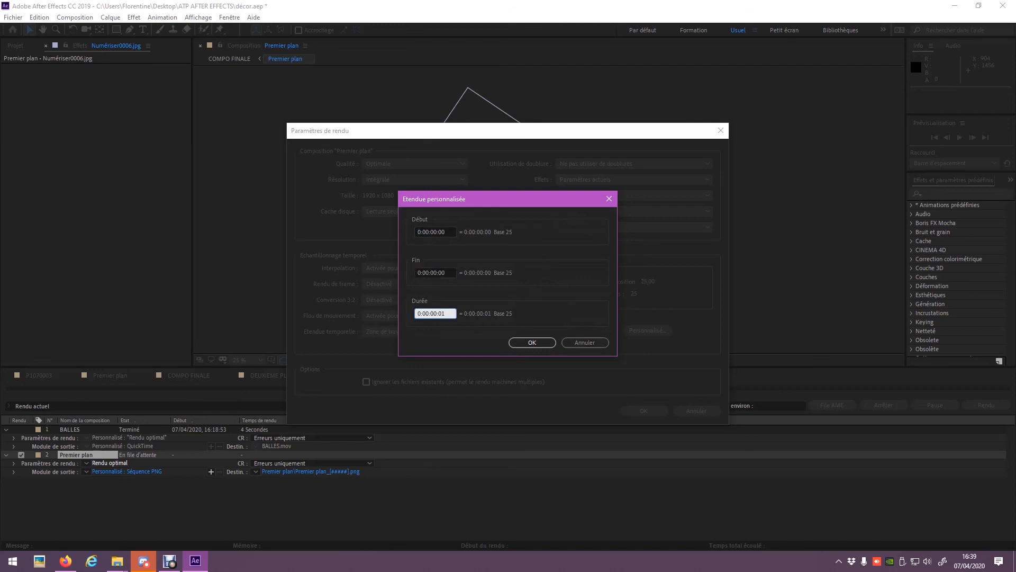
left_click(532, 342)
left_click(643, 411)
Save the PNG output as Premier plan_[#####].png in the ATP AFTER EFFECTS folder on Bureau, inside the Premier plan subfolder
left_click(311, 471)
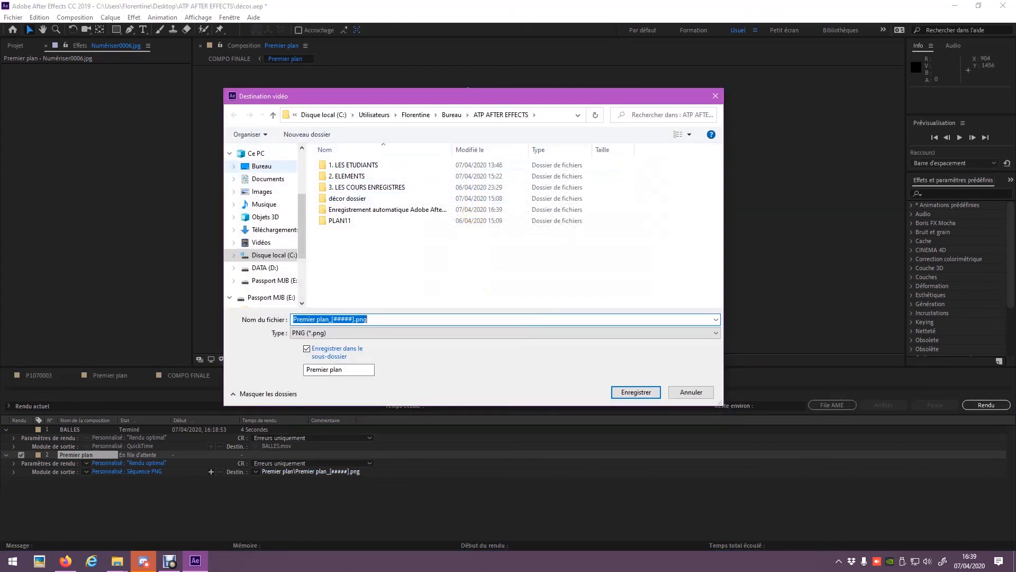
left_click(262, 167)
double_click(358, 165)
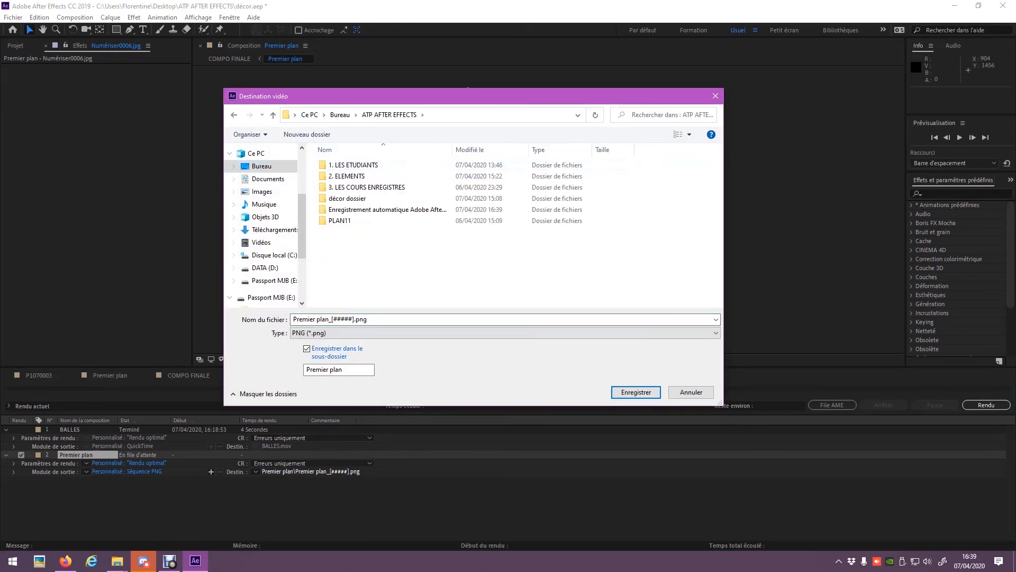
key("Return")
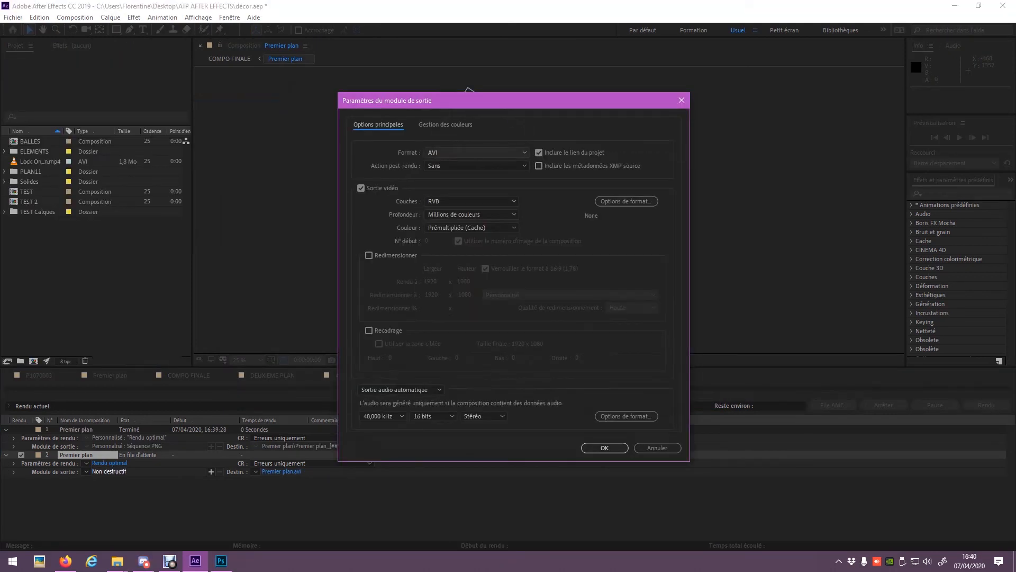
Set the second Premier plan render's output to Séquence PNG with RVB + Alpha channels
left_click(476, 153)
left_click(459, 245)
left_click(471, 201)
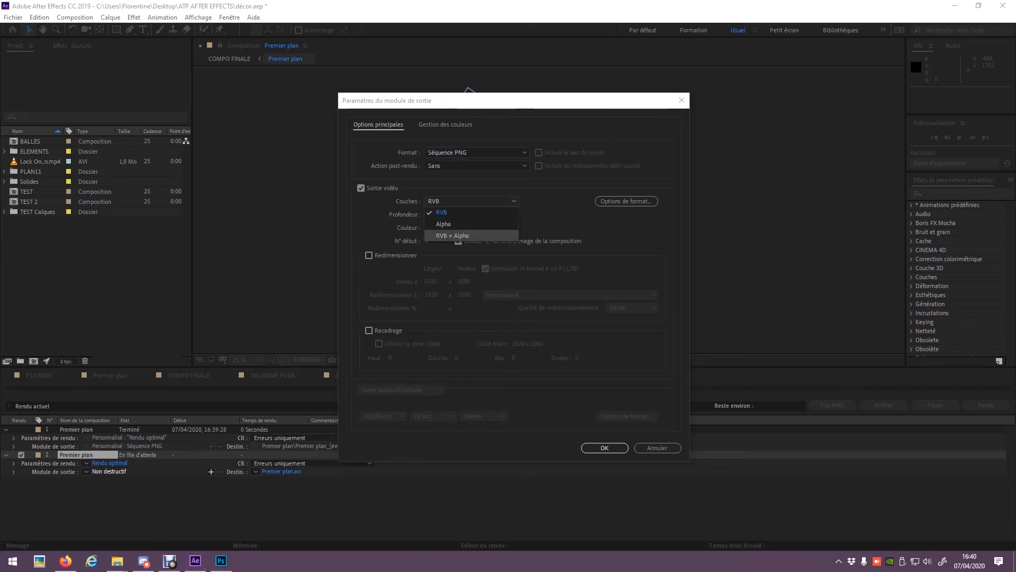
left_click(453, 236)
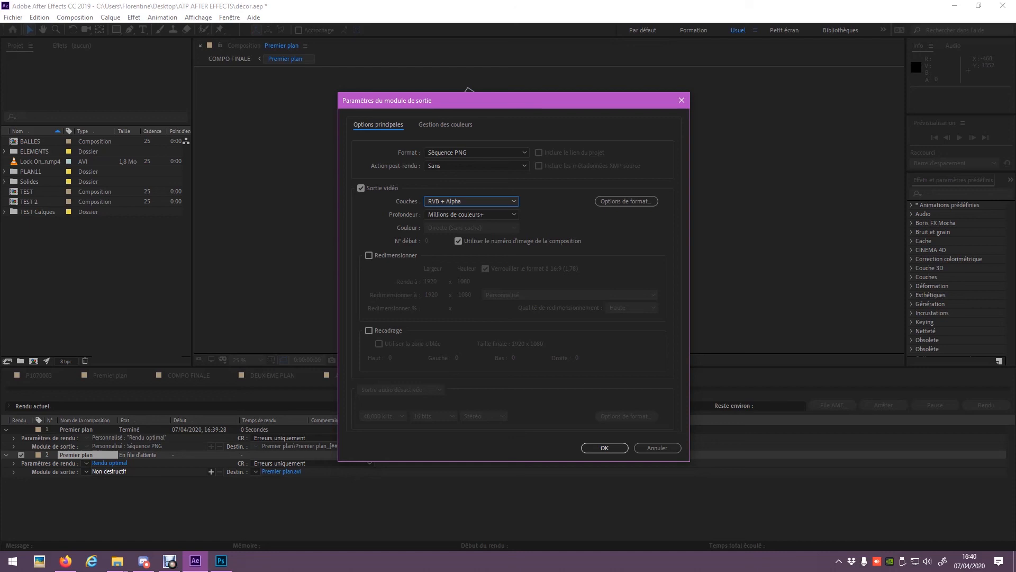
left_click(605, 448)
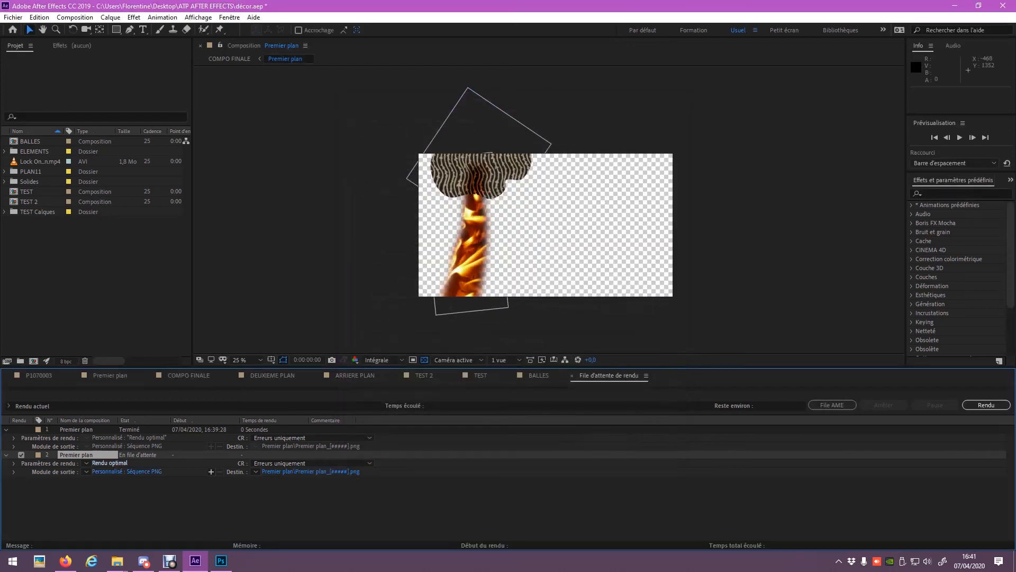
Limit the second Premier plan render to one frame, with a custom range ending at 0:00:00:00 and a duration of 0:00:00:01
left_click(110, 462)
left_click(647, 330)
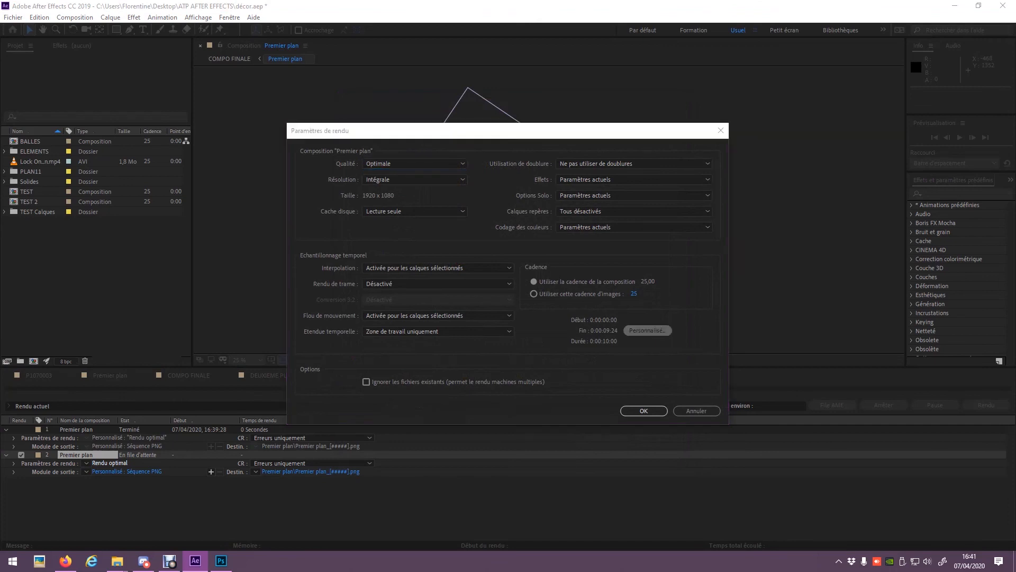
left_click(446, 272)
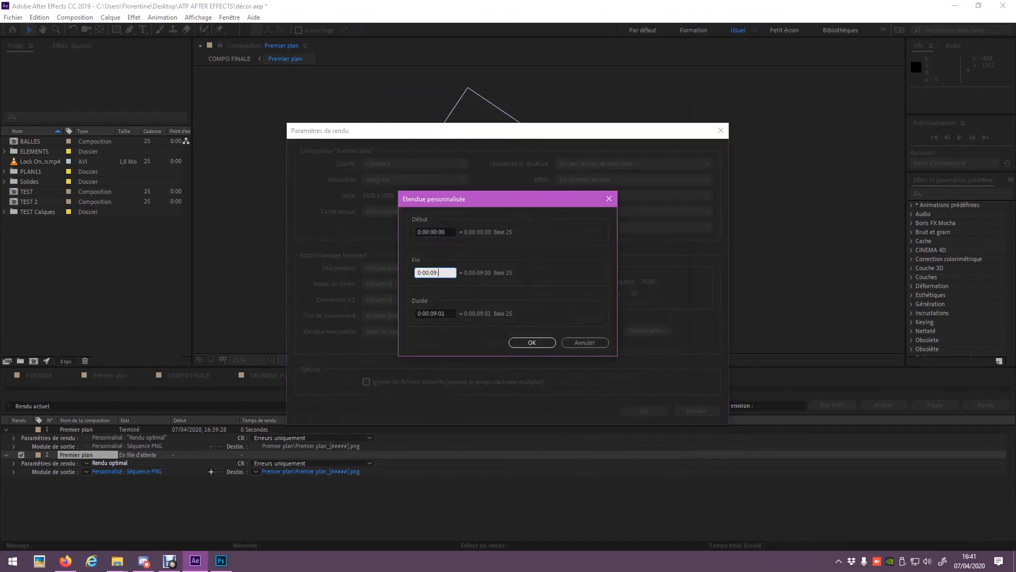
key("BackSpace")
left_click(445, 313)
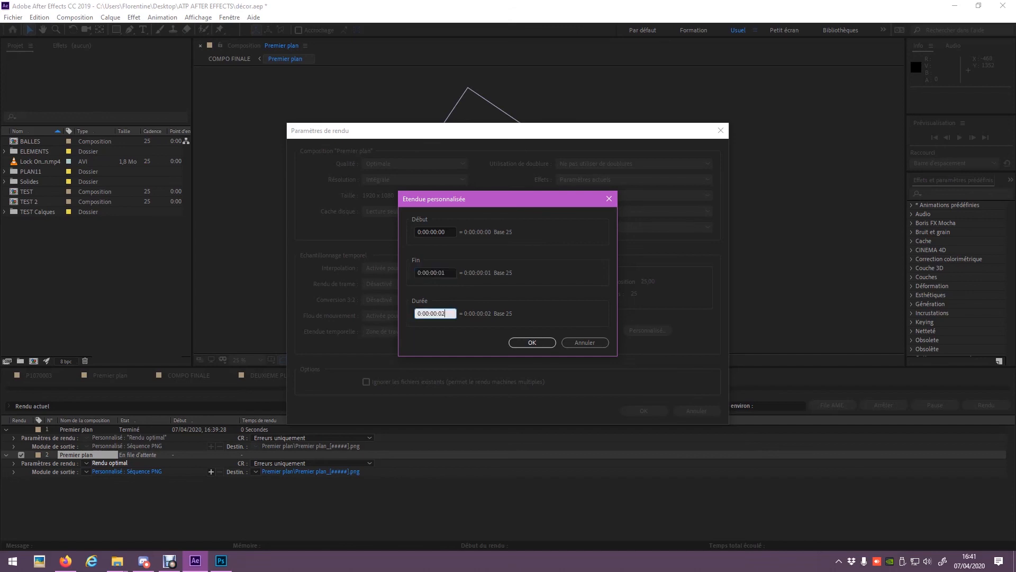
left_click(532, 342)
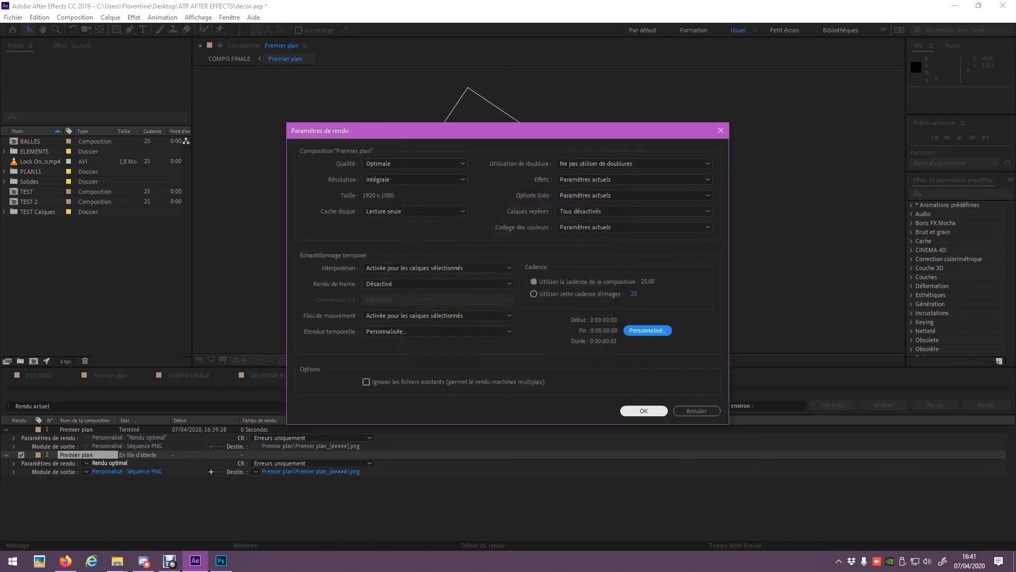
left_click(643, 411)
Name the second Premier plan PNG output retest, keep it in the Premier plan subfolder, and render the queue
left_click(311, 471)
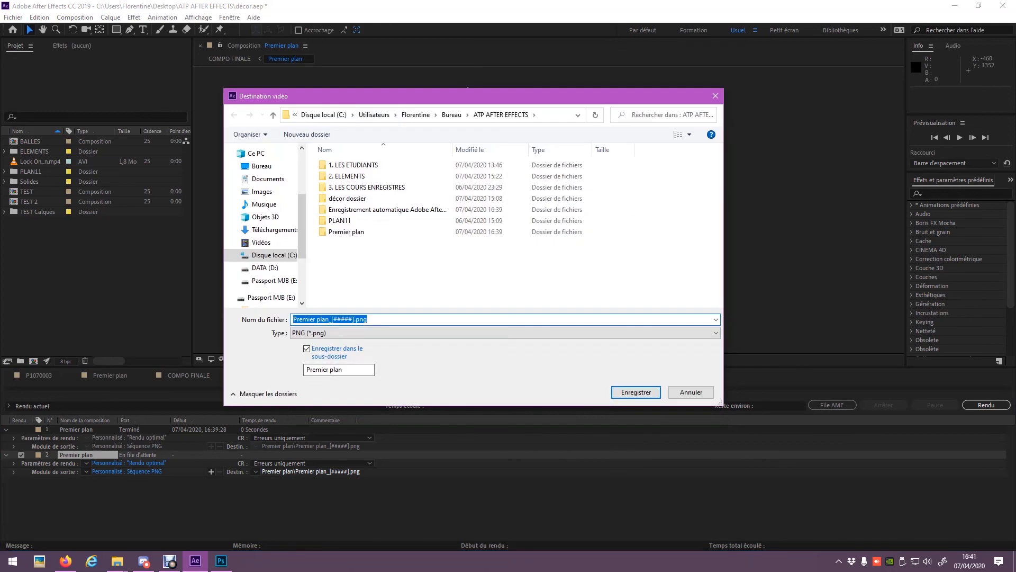
left_click_drag(330, 319, 293, 319)
type("r plan\re")
type("test")
key("Return")
left_click(986, 405)
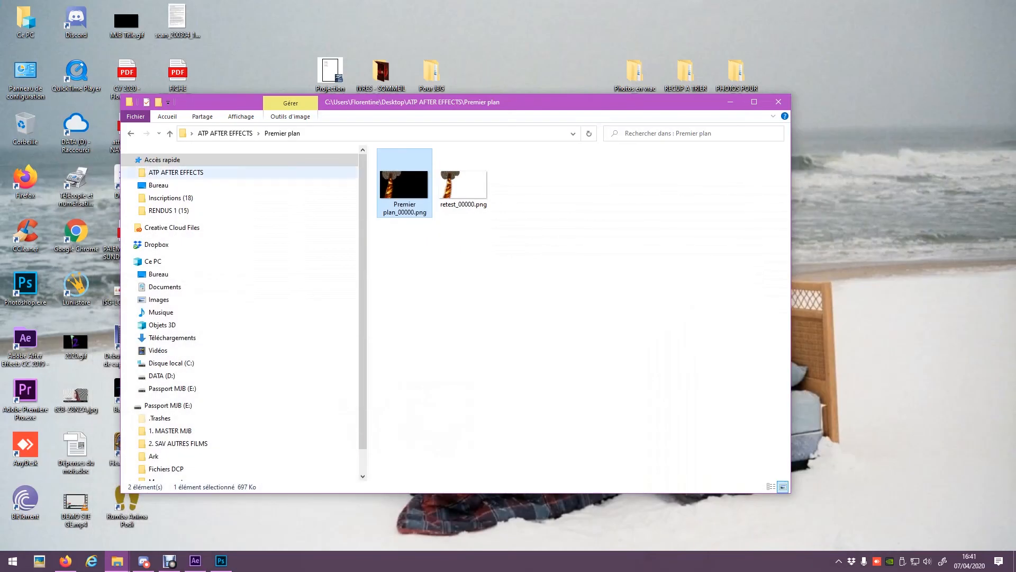
Open the rendered retest_00000.png from the Premier plan folder to check its transparency
double_click(465, 185)
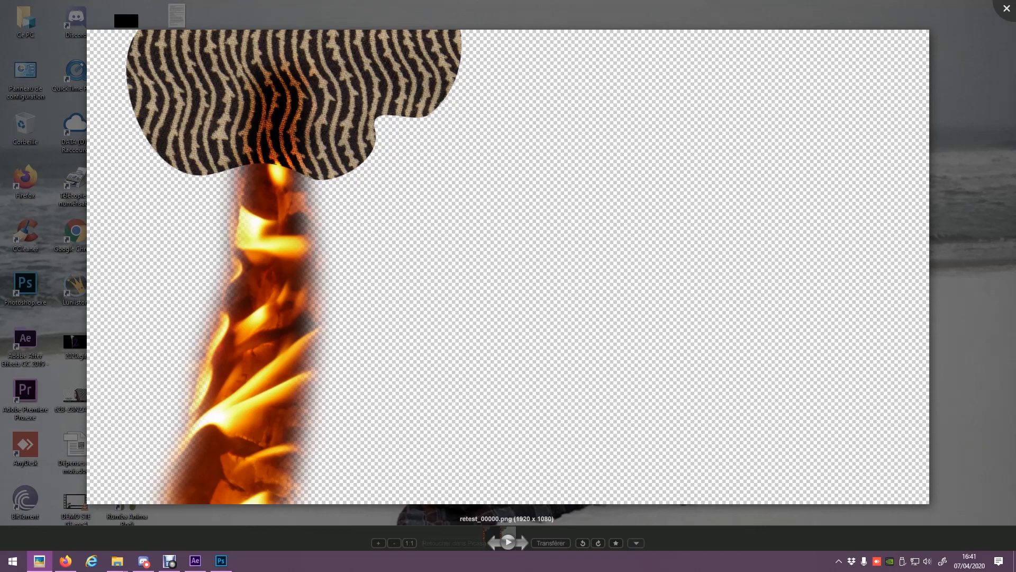
mouse_move(222, 562)
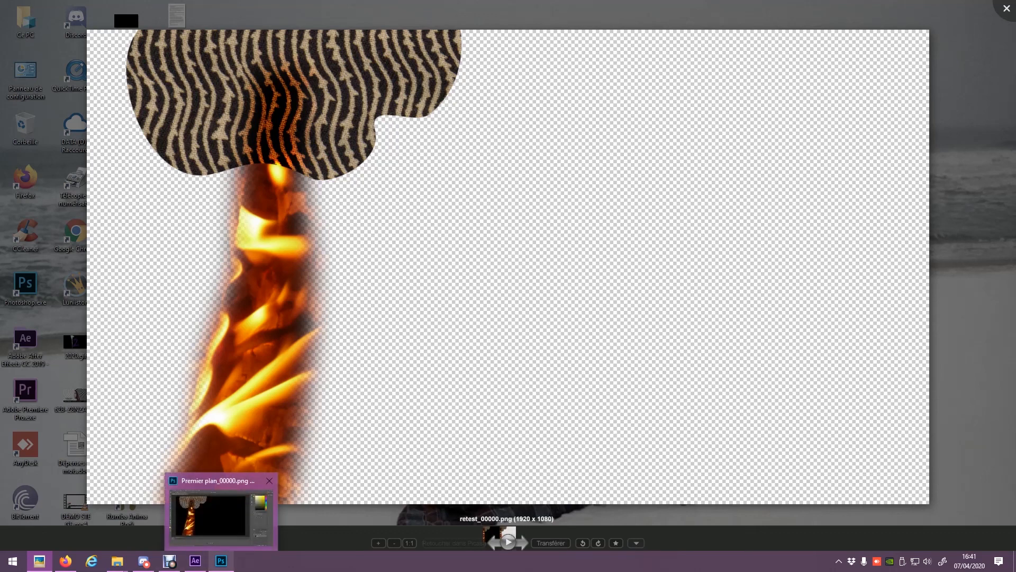
Switch to Discord and review the recent questions in the mardi-7-avril channel
left_click(143, 561)
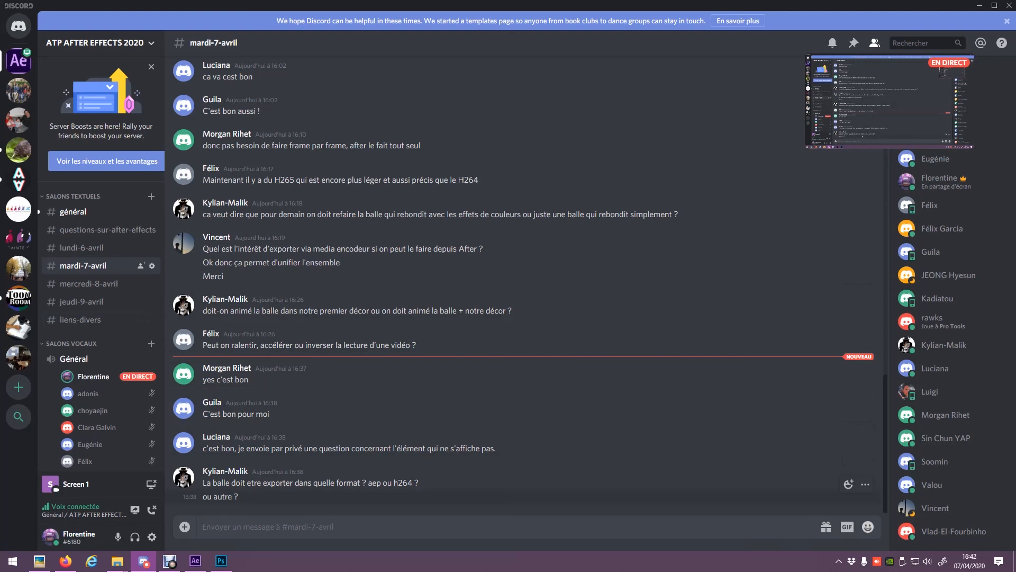
scroll(100, 329, "down", 5)
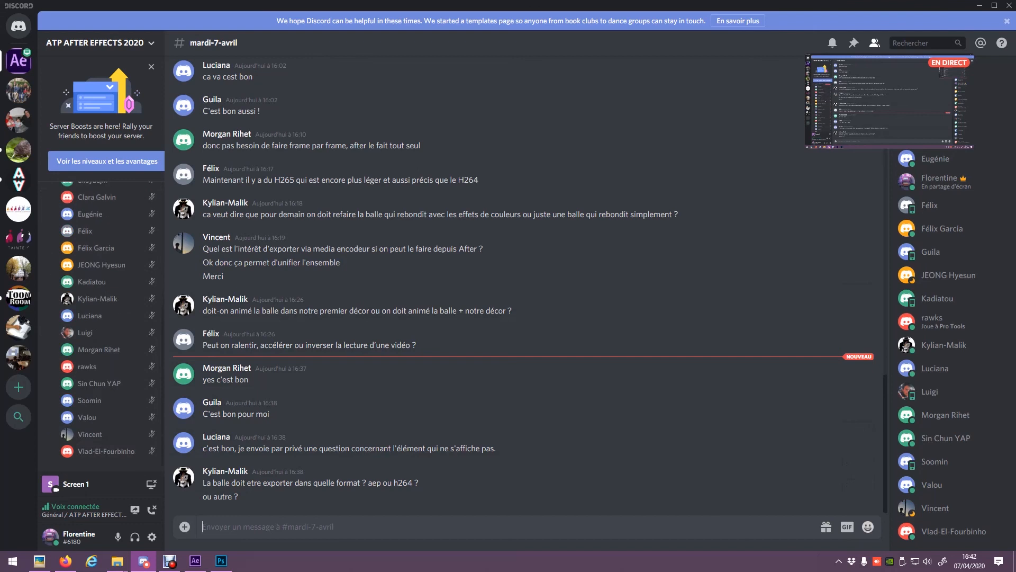
scroll(524, 286, "up", 3)
scroll(100, 329, "up", 1)
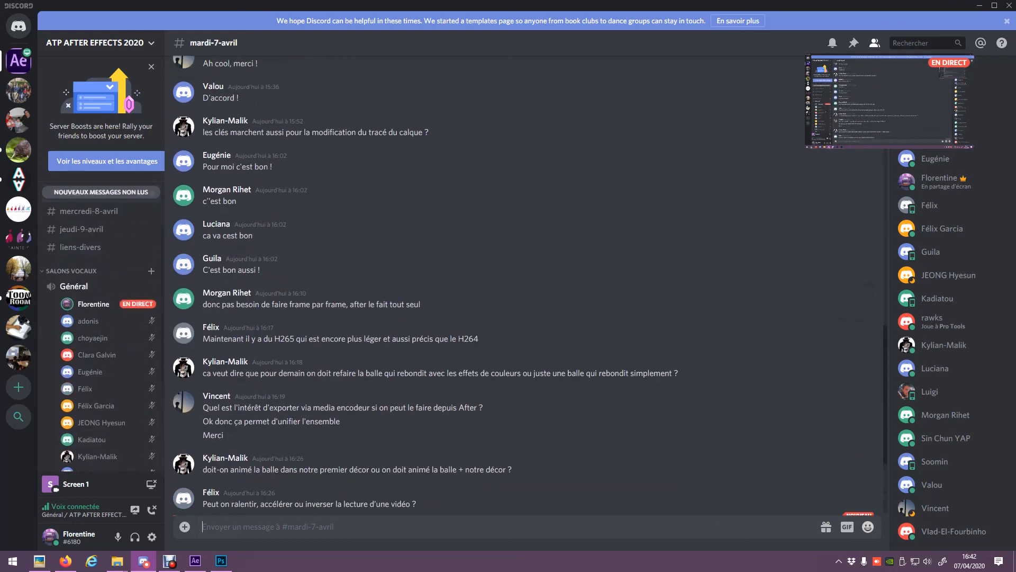
scroll(281, 421, "up", 1)
scroll(280, 420, "down", 3)
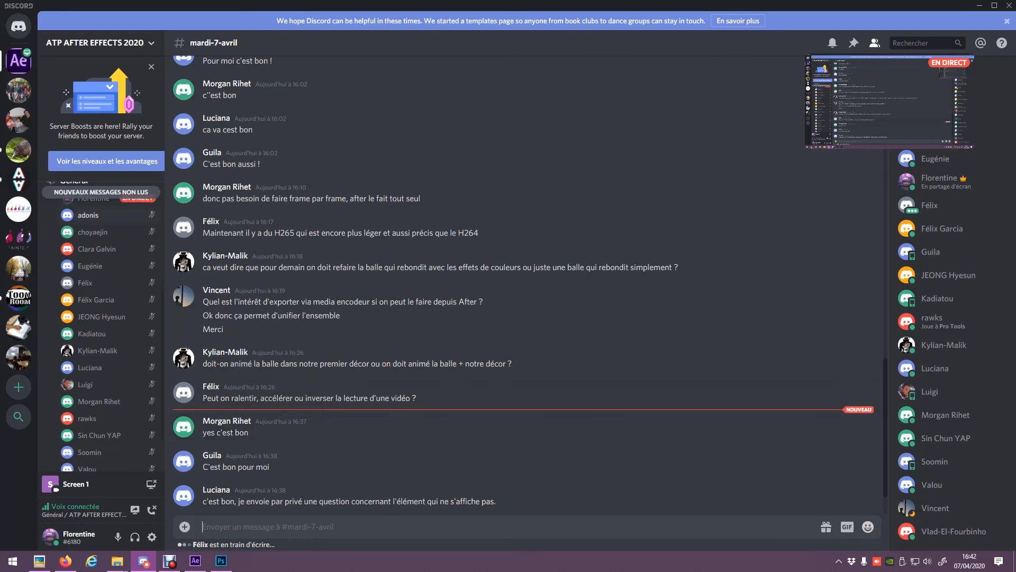
scroll(101, 301, "up", 4)
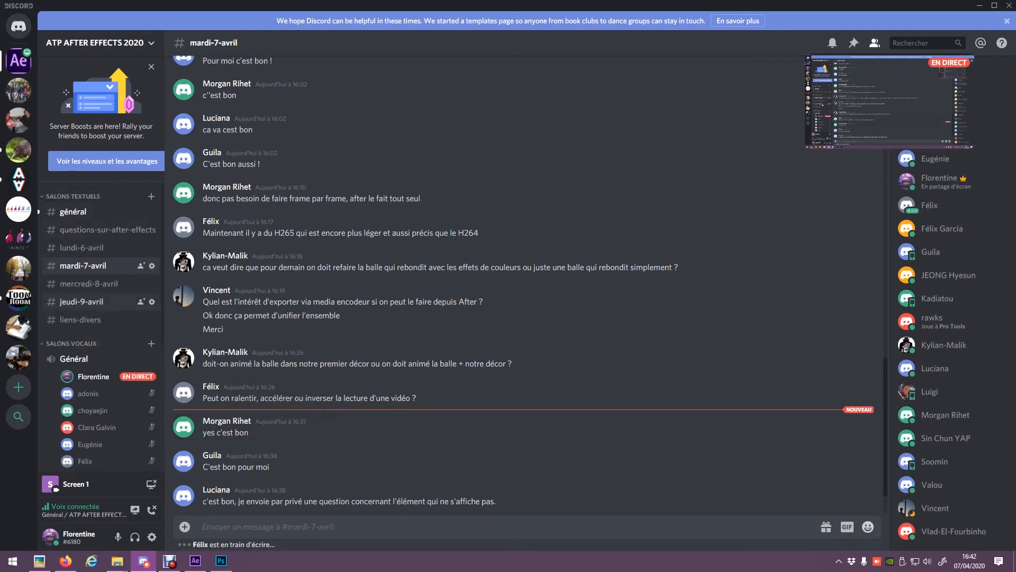
Post the message "Remappage temporel" in the jeudi-9-avril channel
left_click(81, 301)
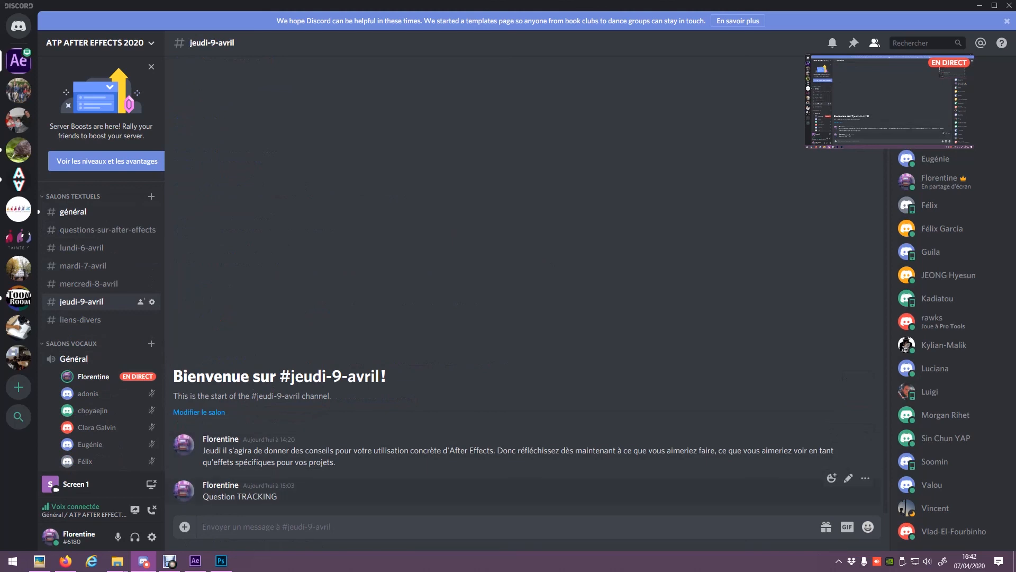
type("Remappage temporel")
key("Return")
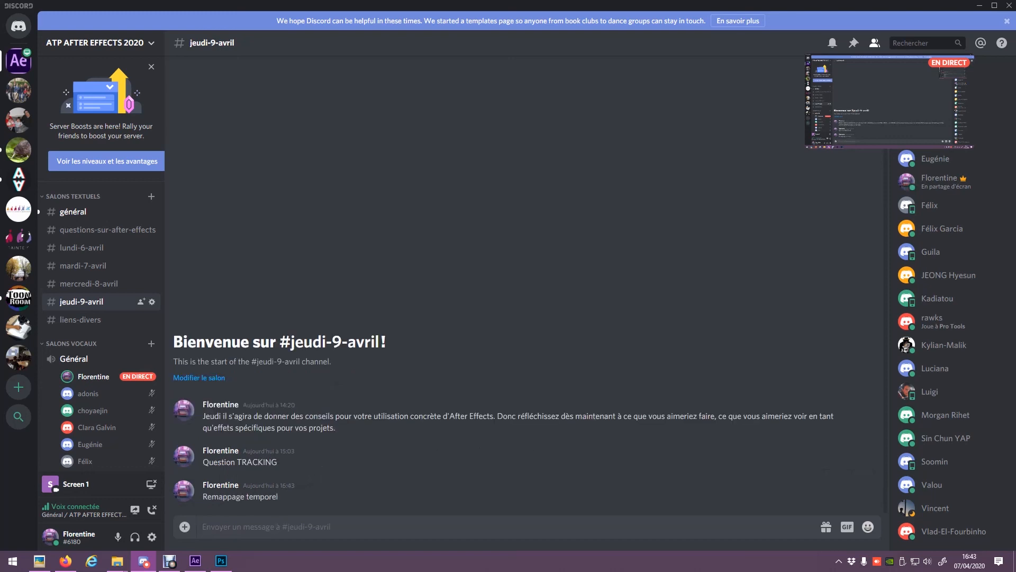